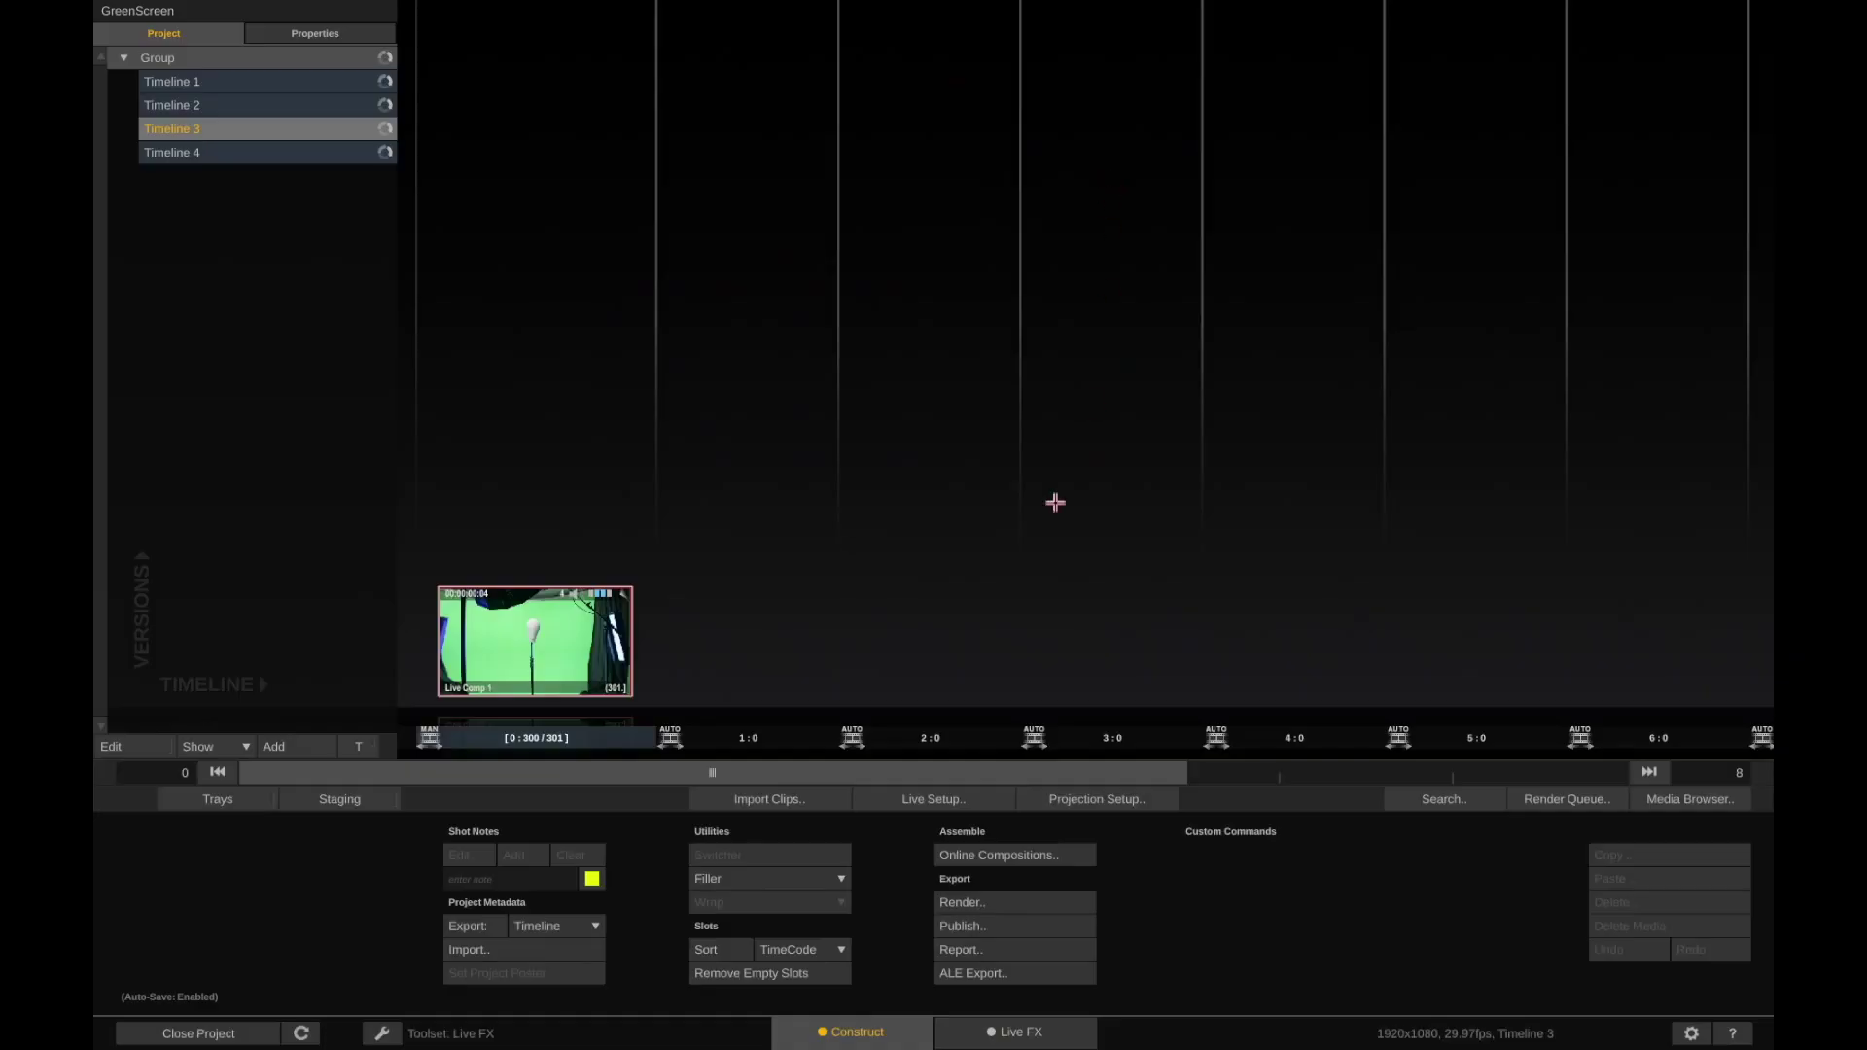
# Start a new live composition using the Green screen with background model and the DeckLink foreground feed
pyautogui.click(924, 806)
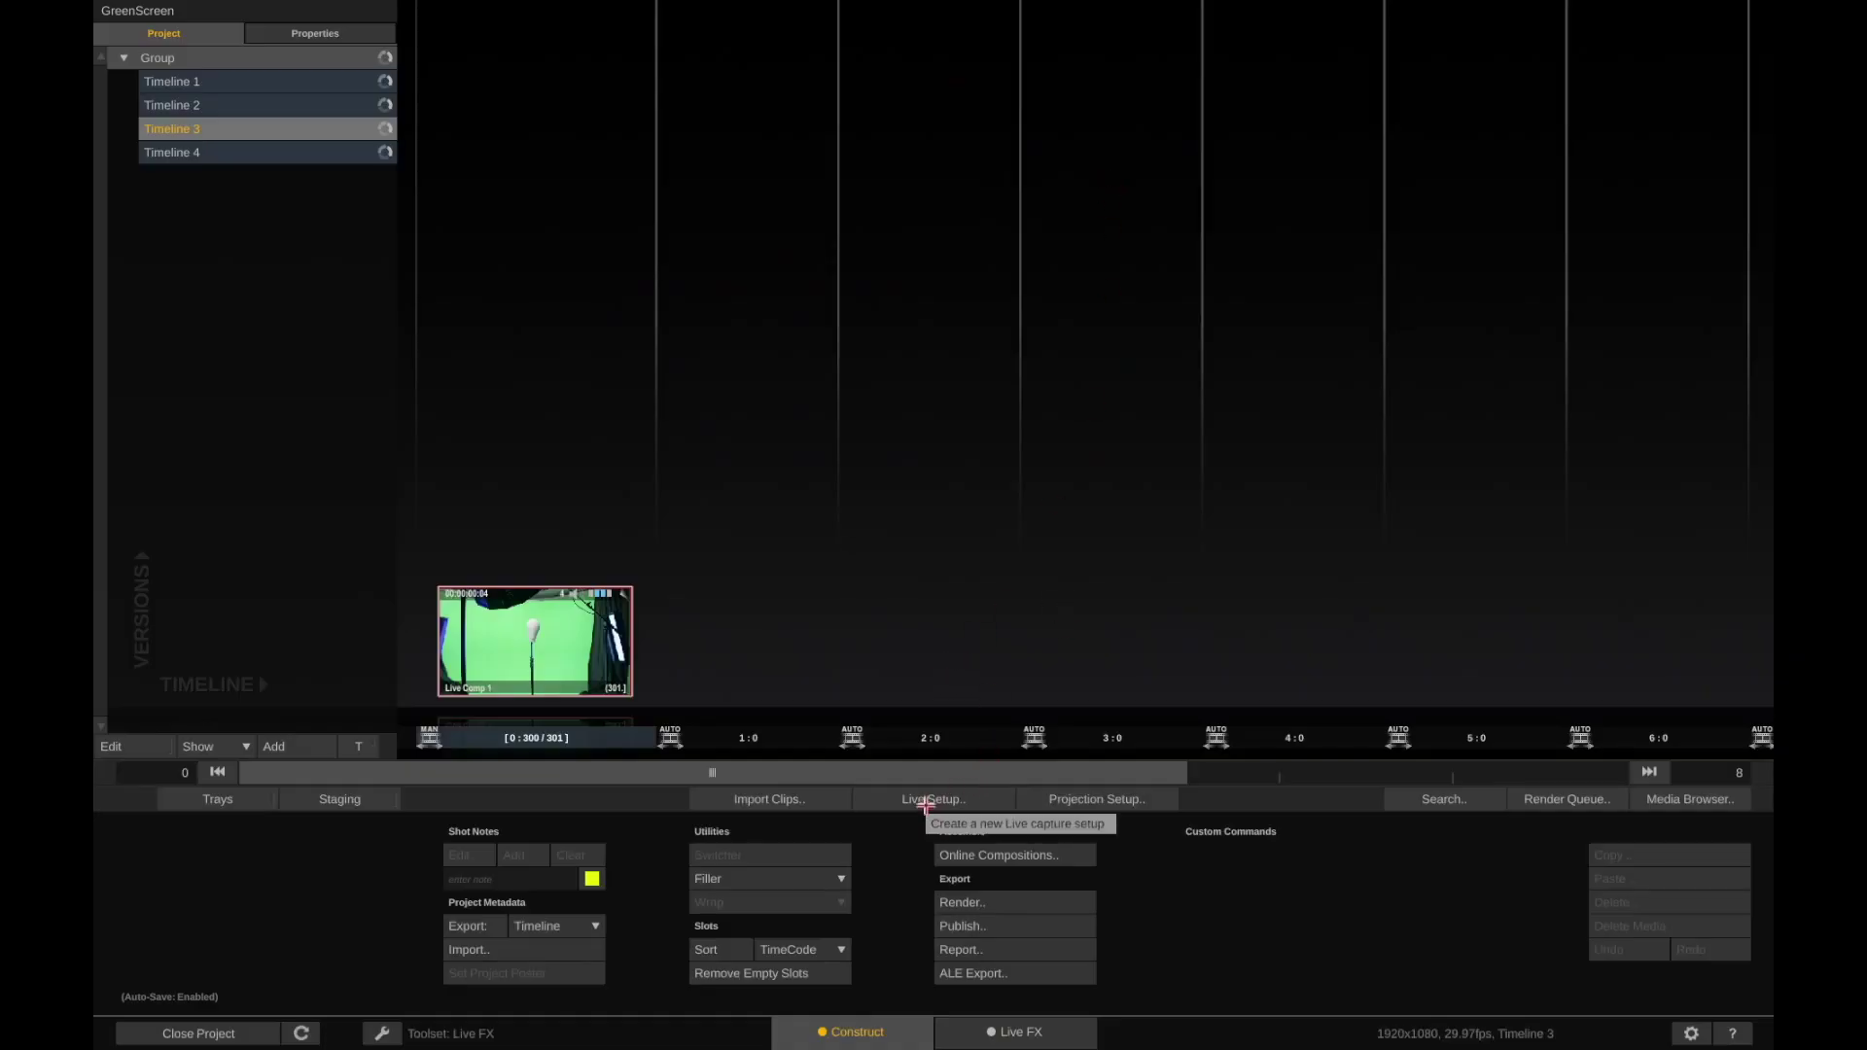
pyautogui.click(929, 820)
pyautogui.click(832, 213)
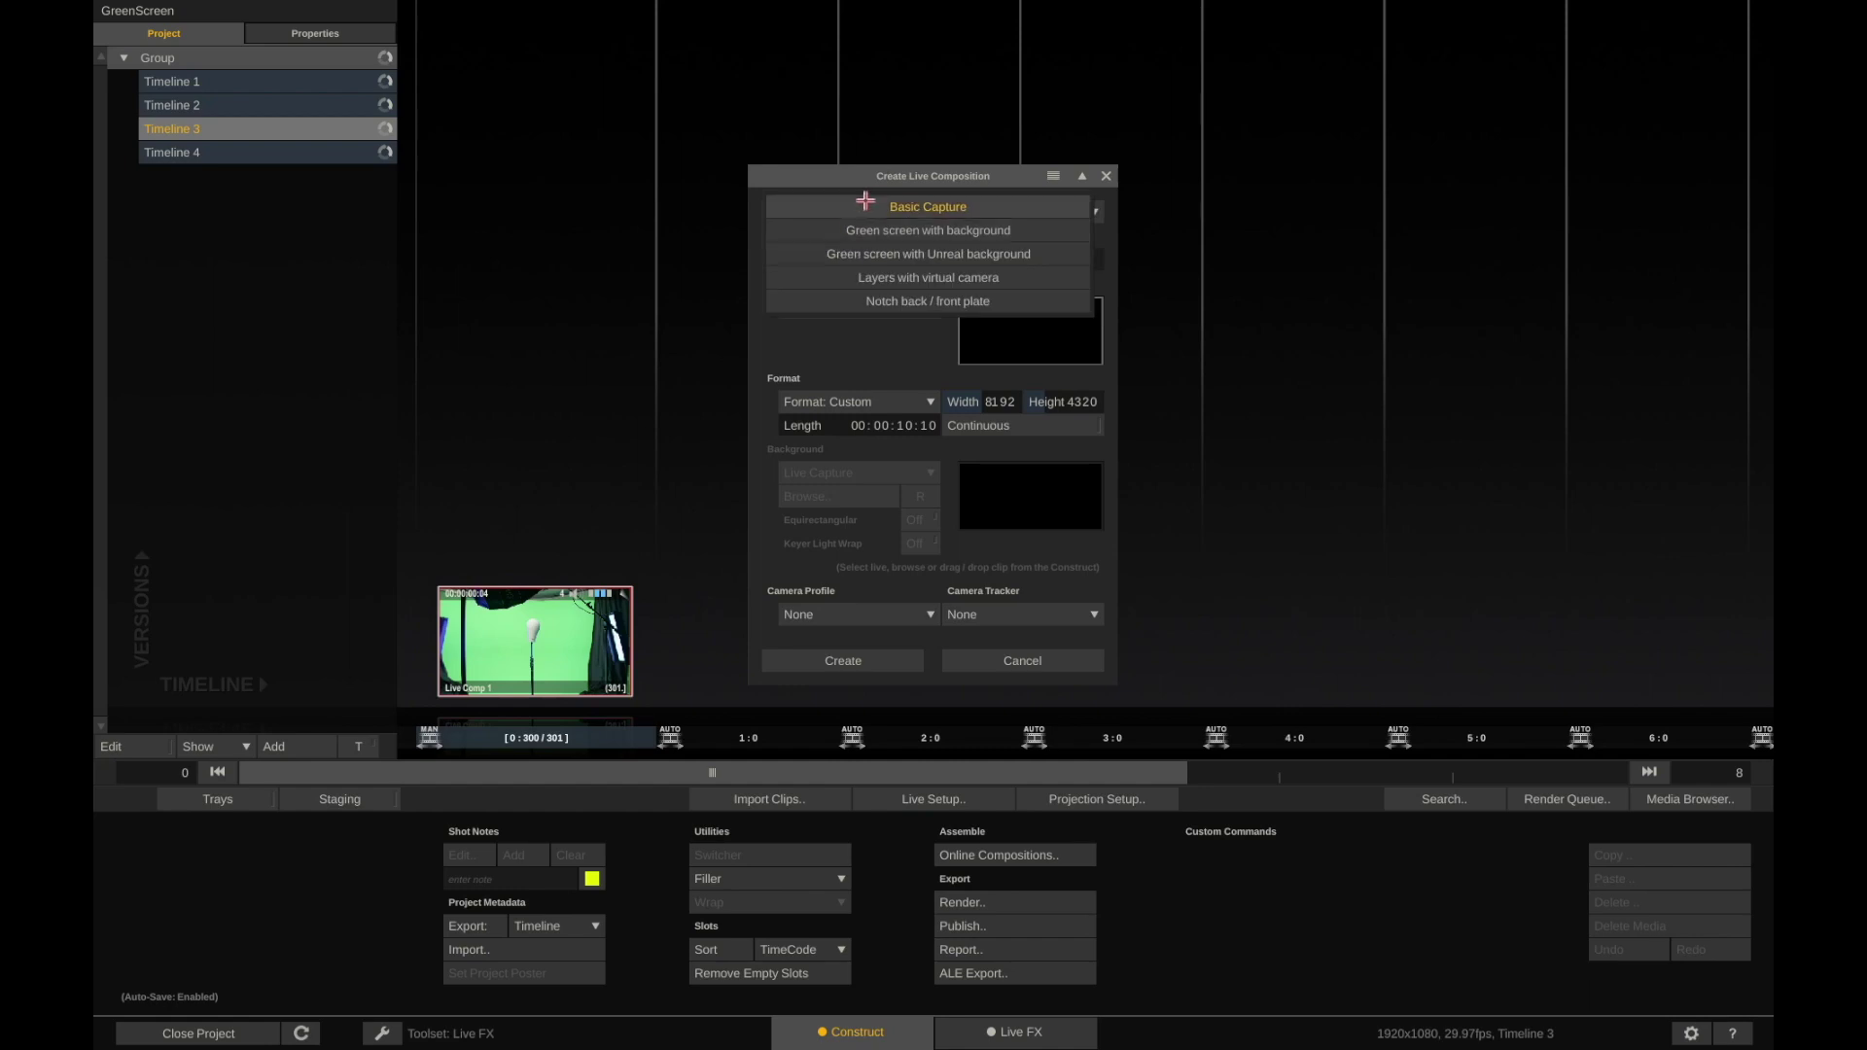
pyautogui.click(965, 230)
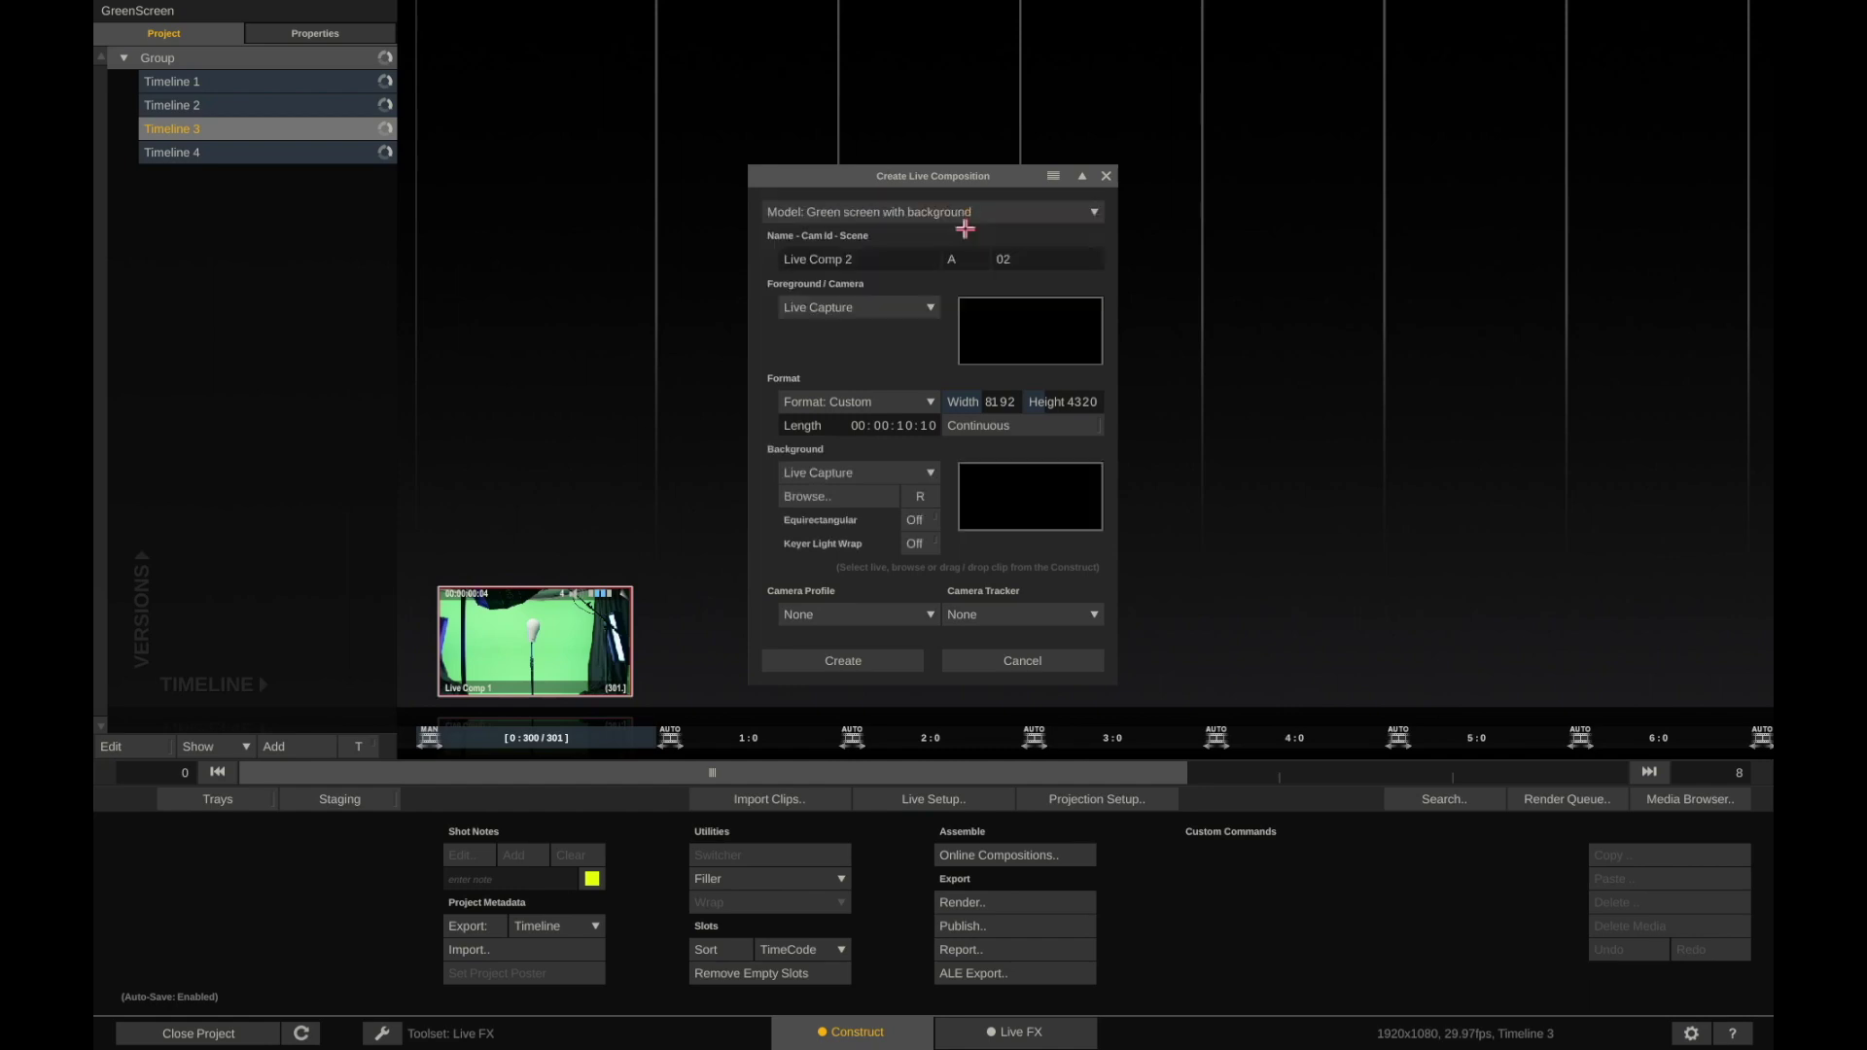
pyautogui.click(885, 307)
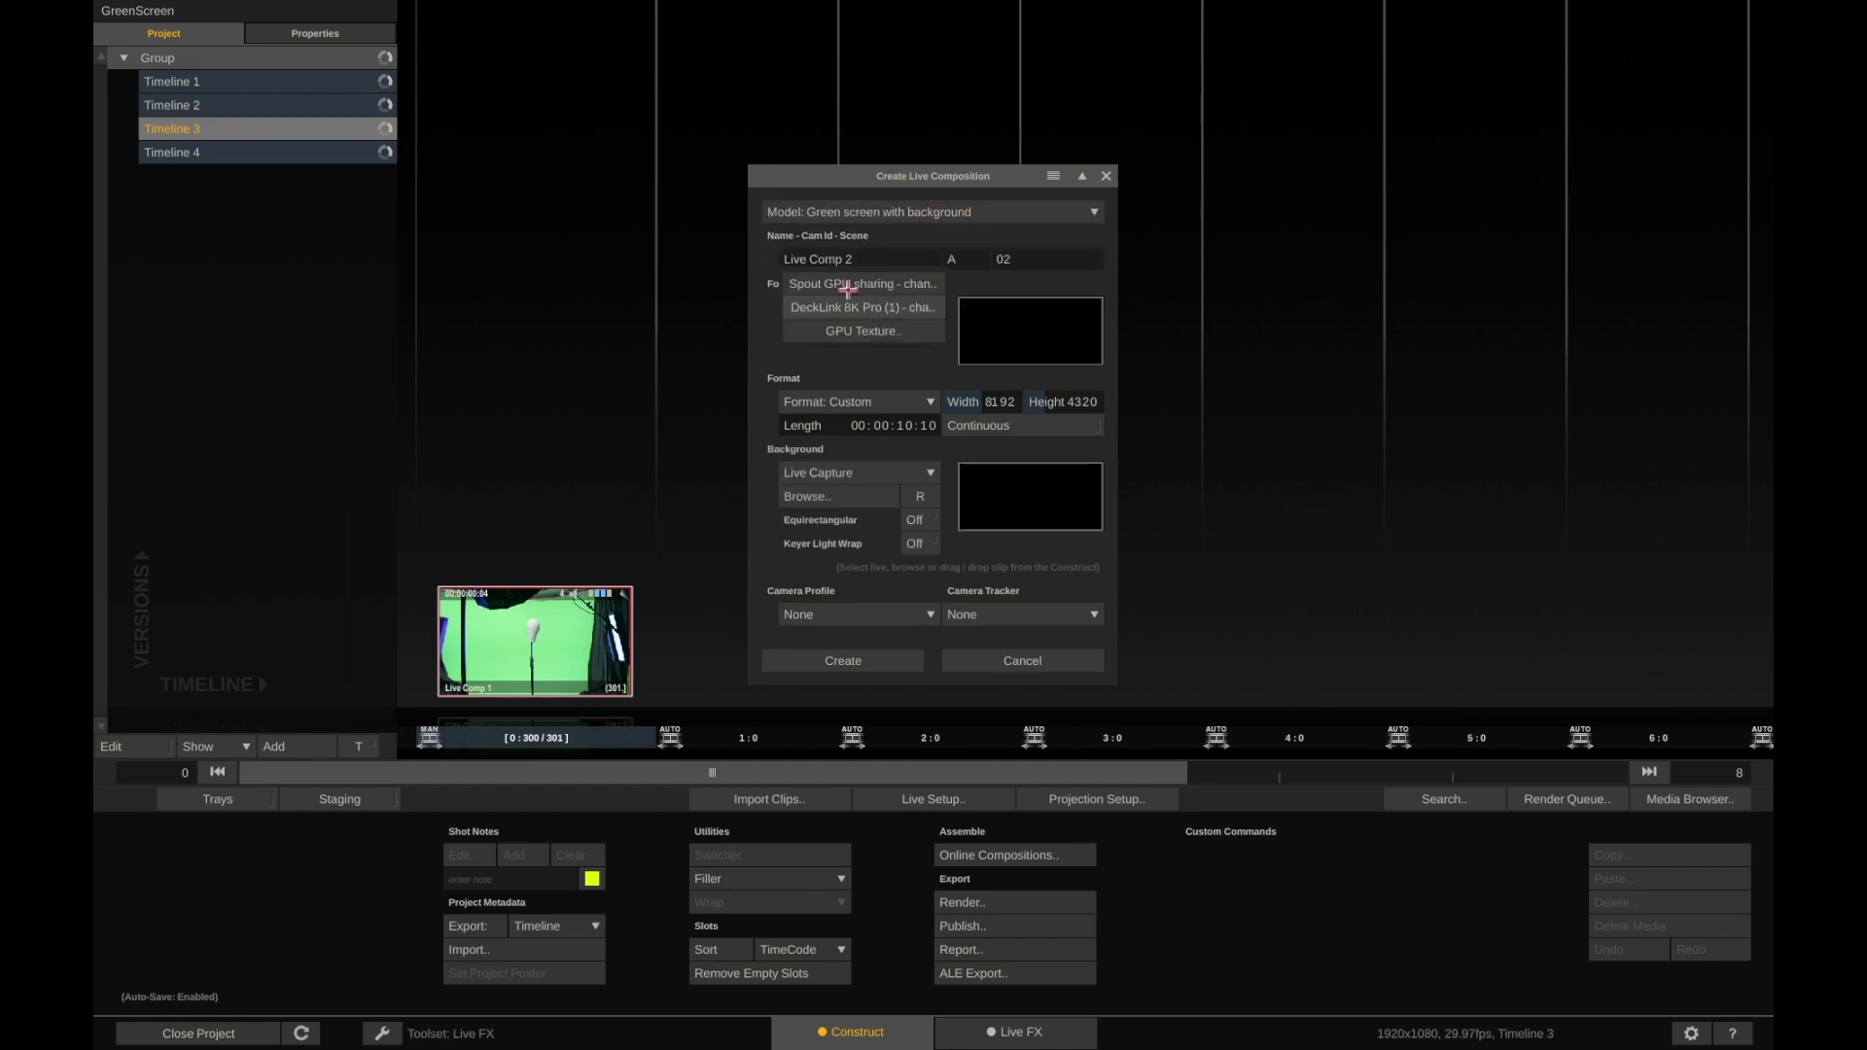
pyautogui.click(901, 305)
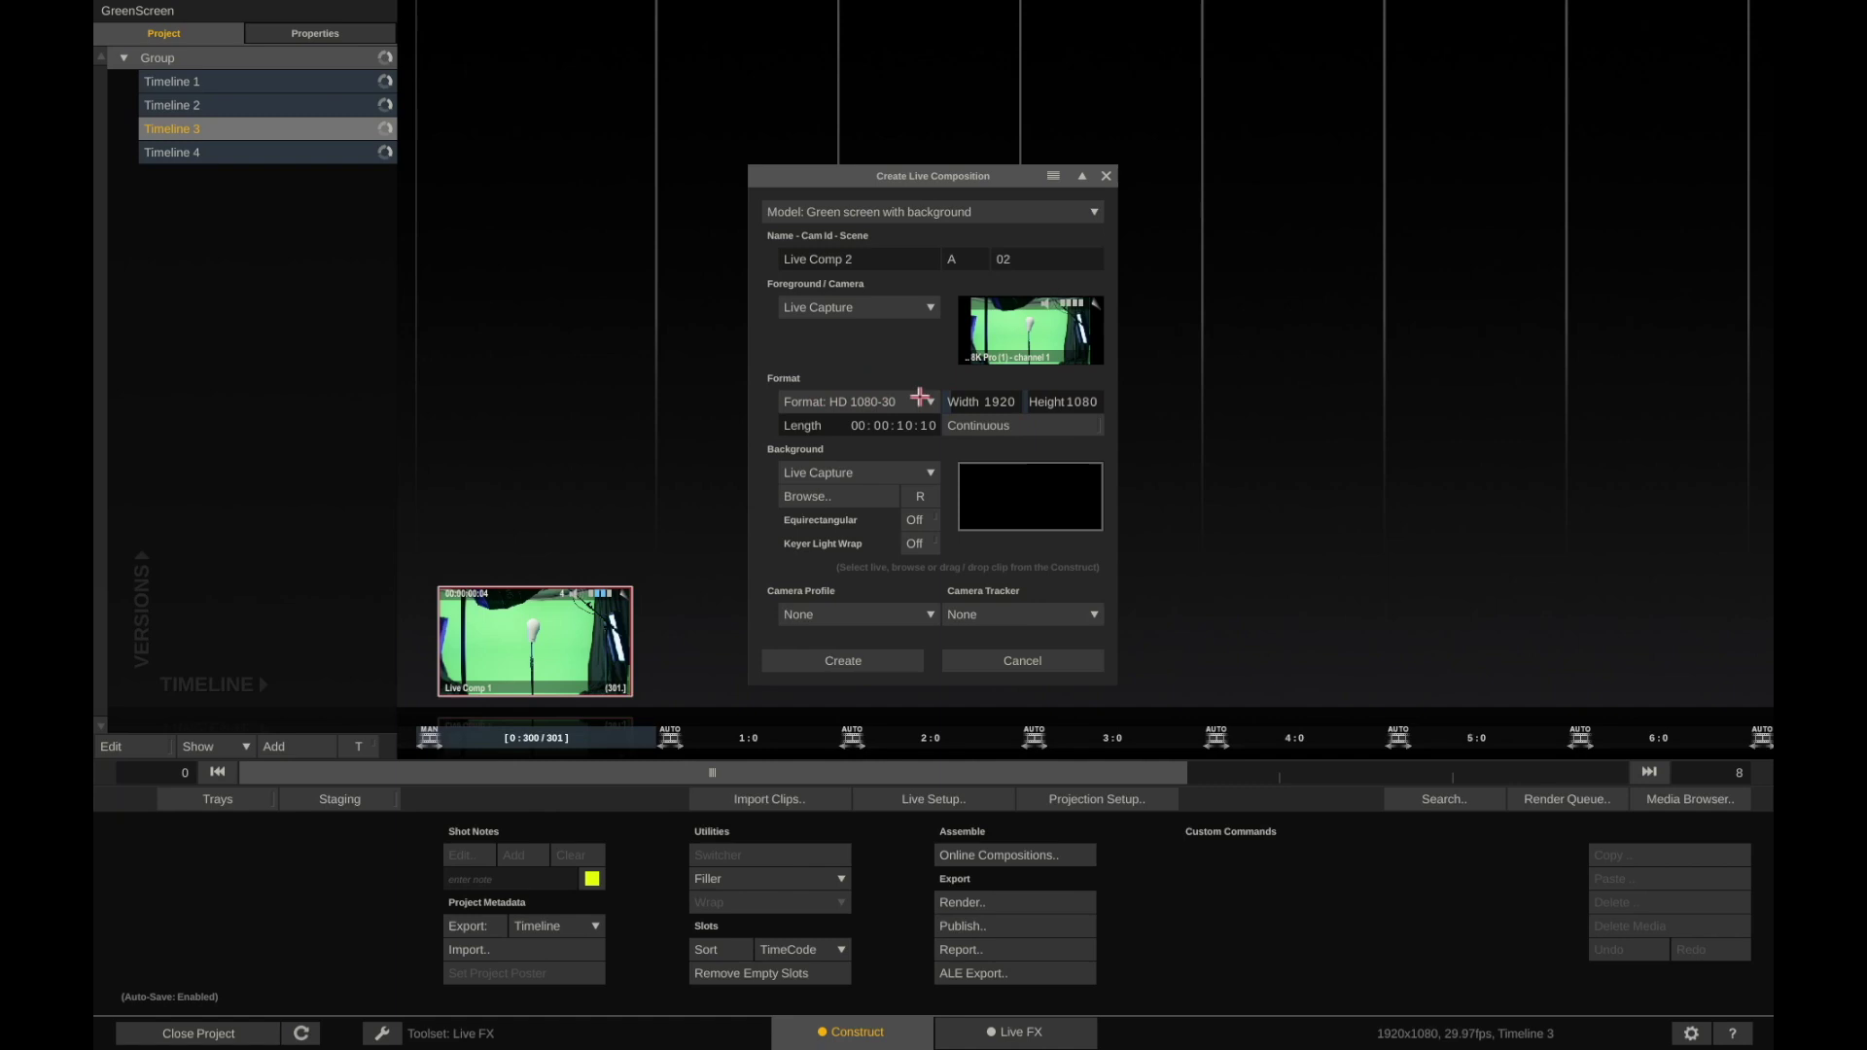
# Browse to the night street background clip, choose Ncam Trackers, and create Live Comp 2
pyautogui.click(856, 495)
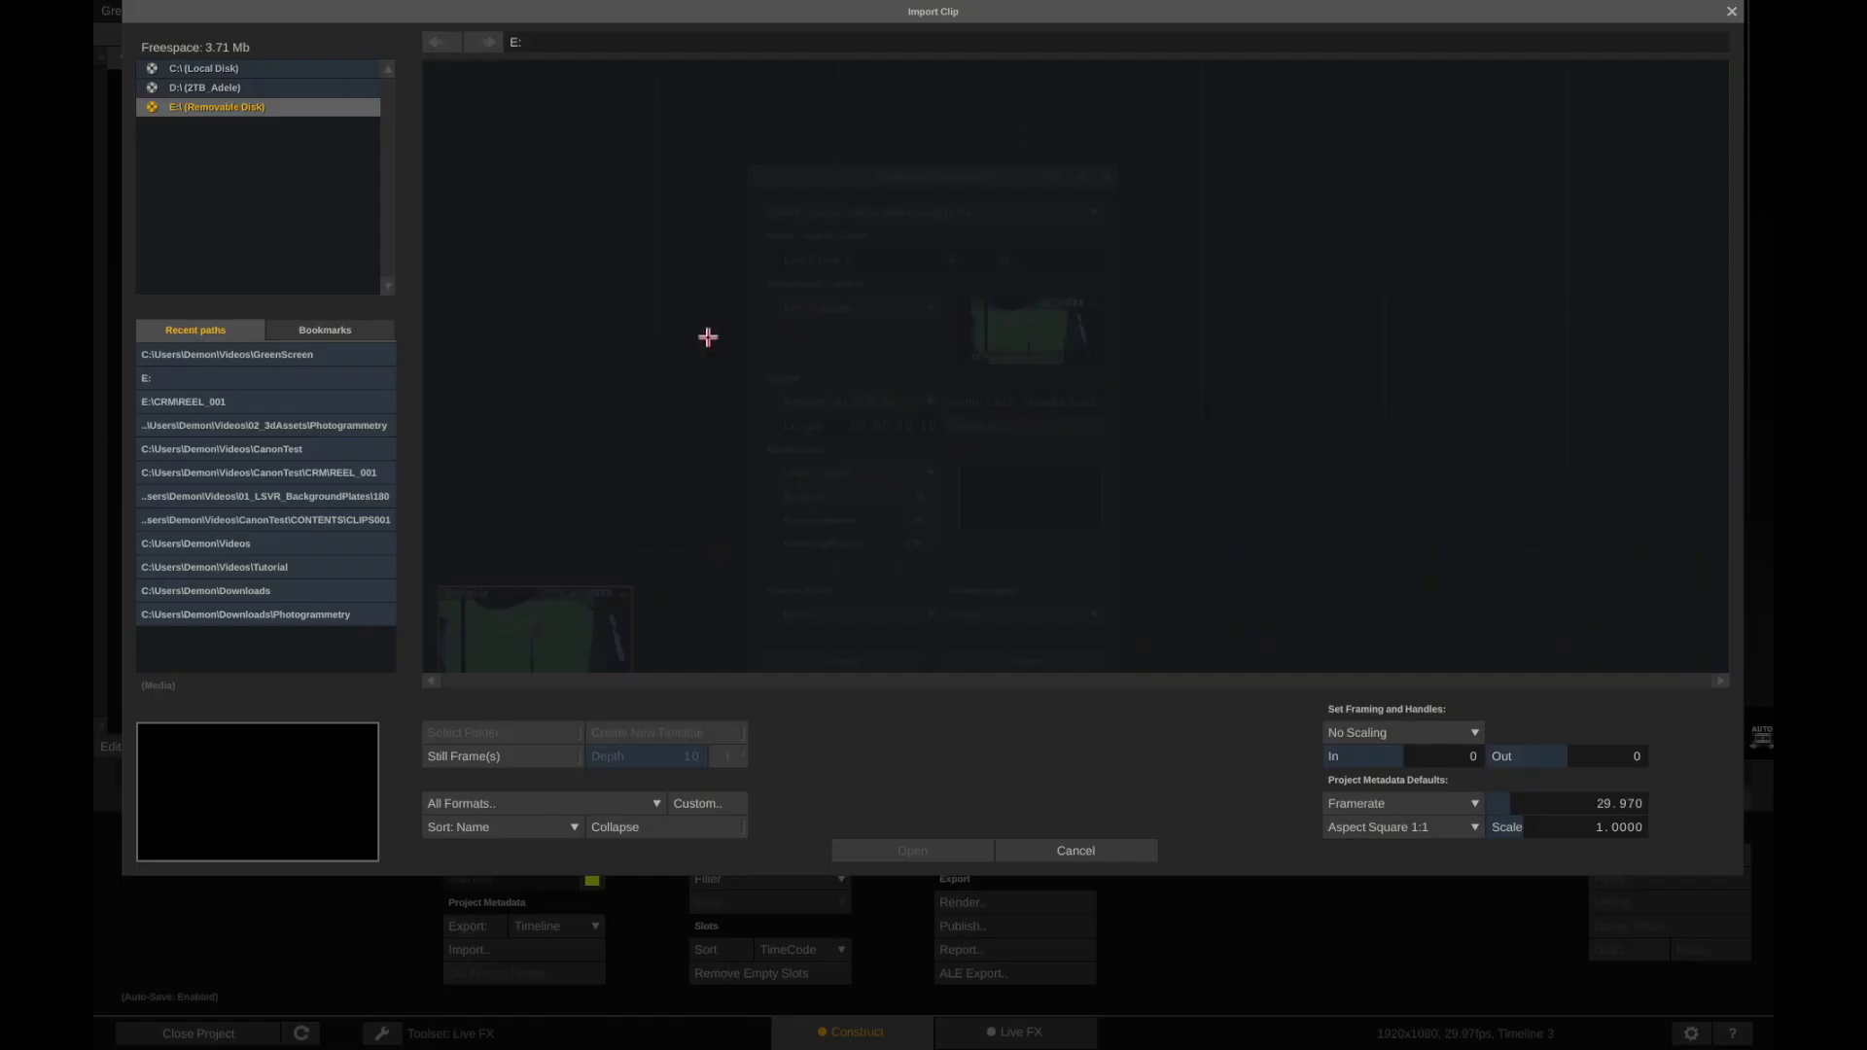
pyautogui.click(217, 70)
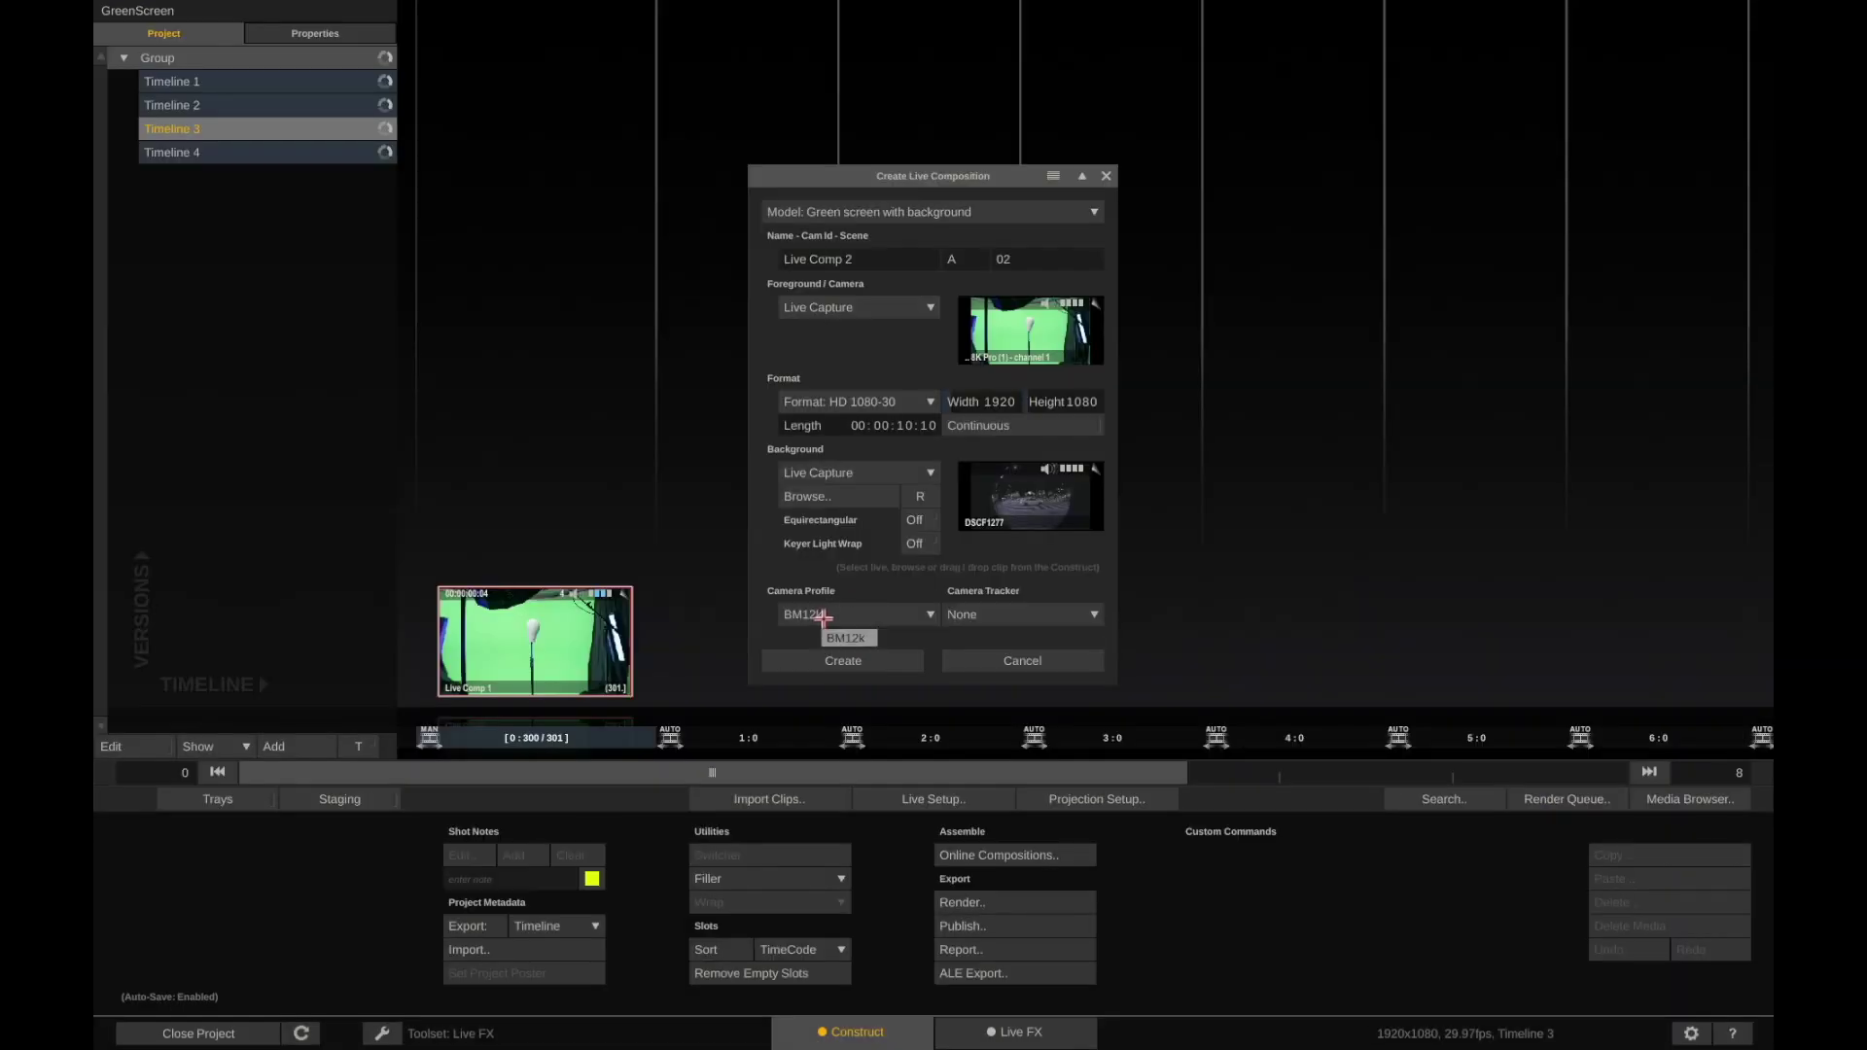
pyautogui.click(971, 616)
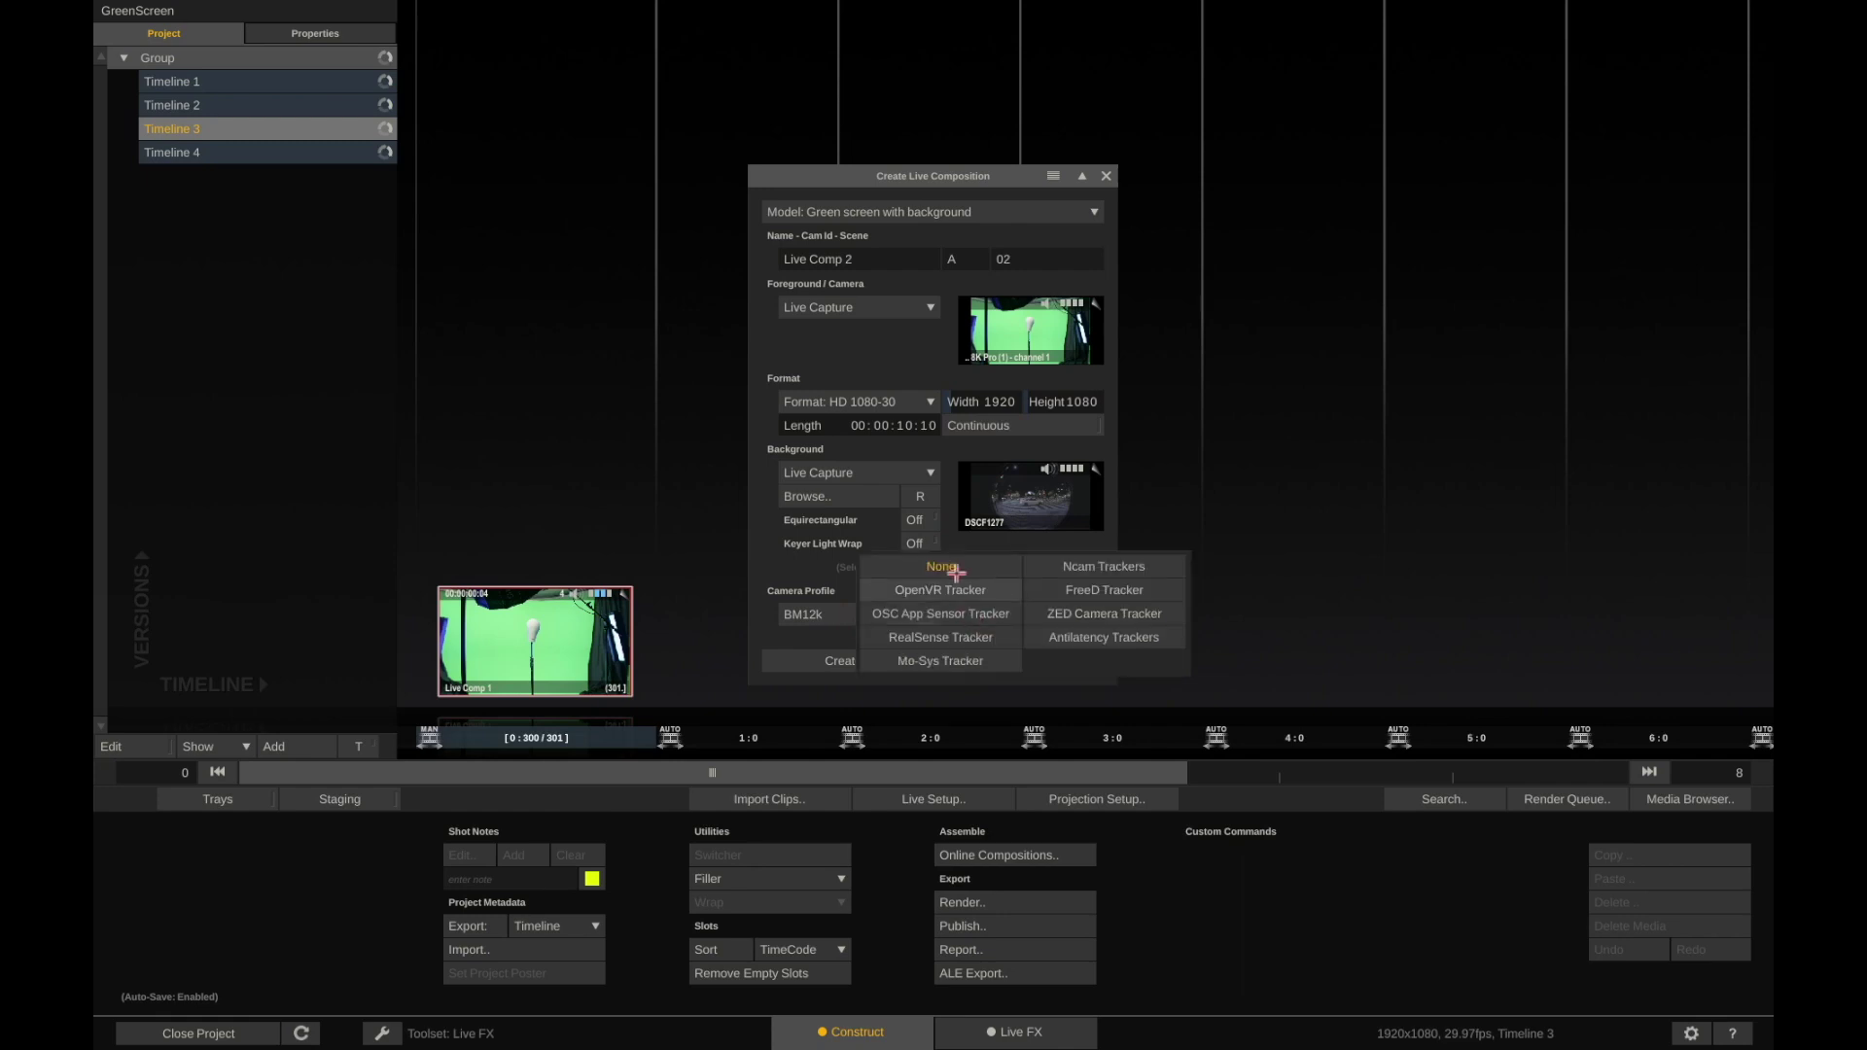
pyautogui.click(1076, 567)
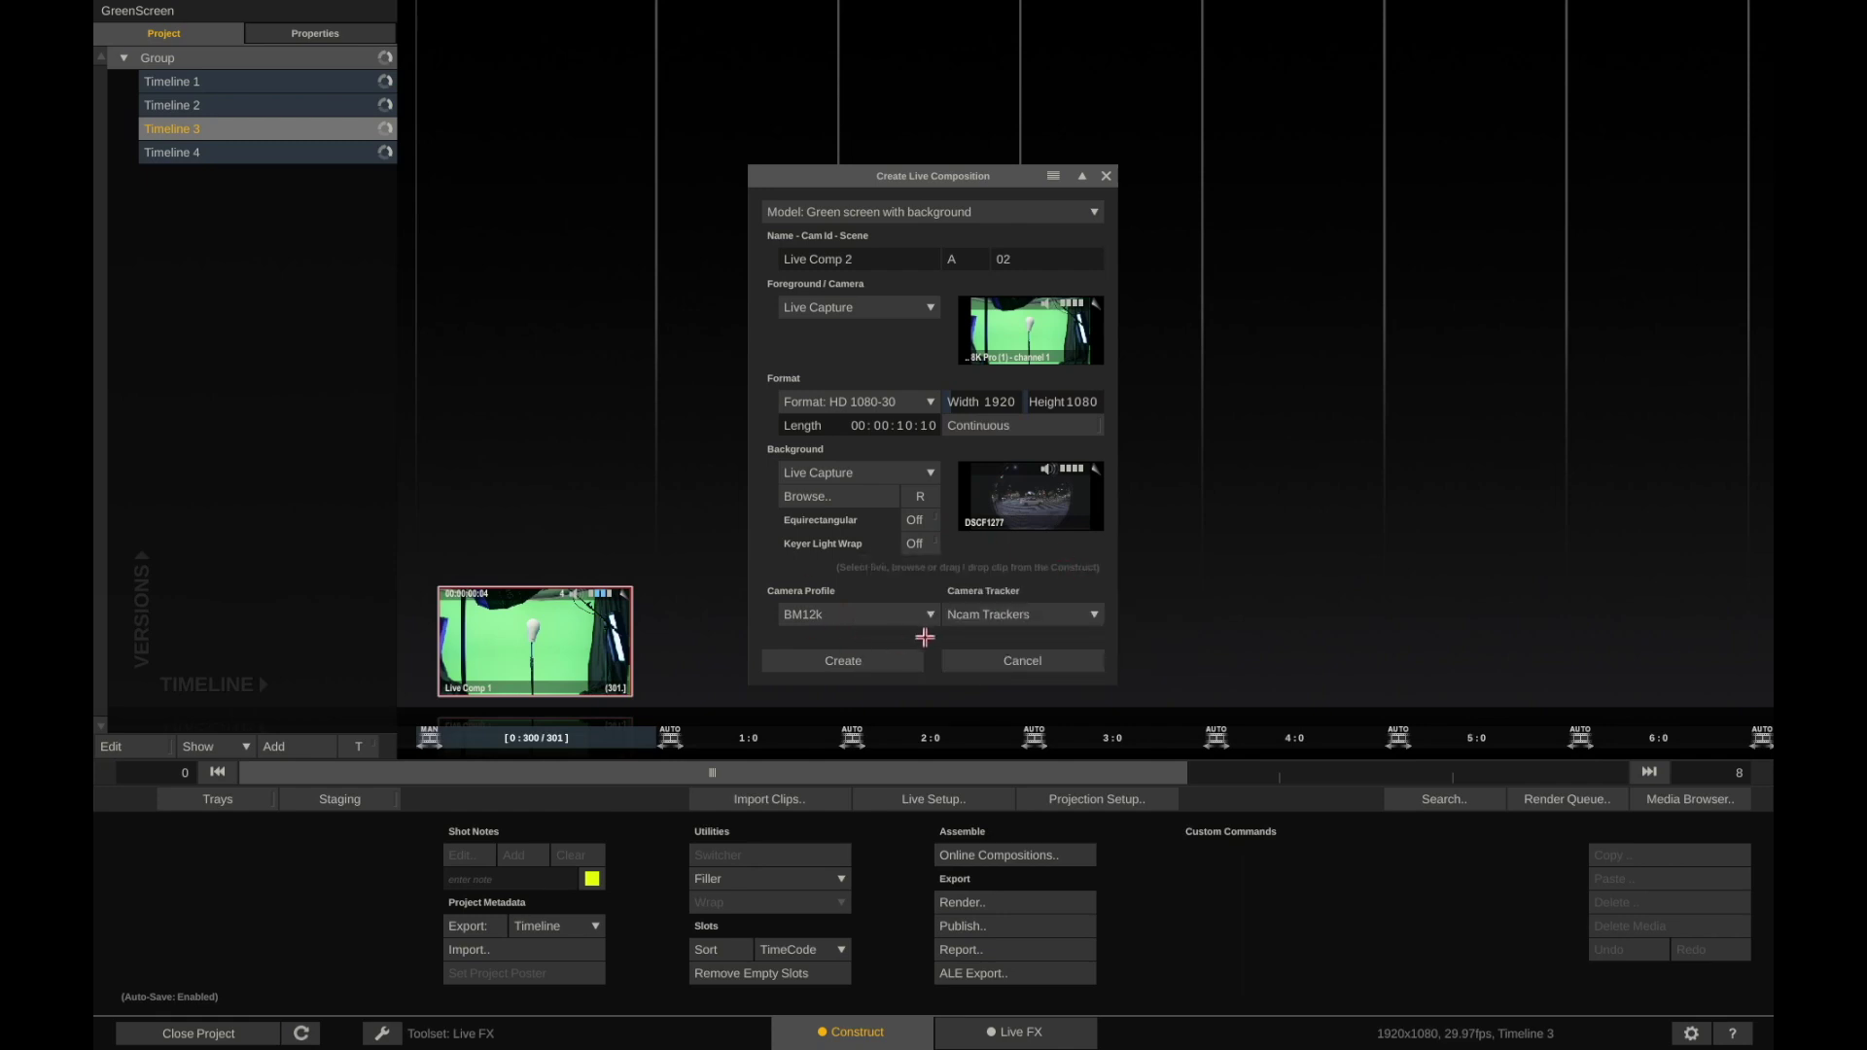
pyautogui.click(827, 662)
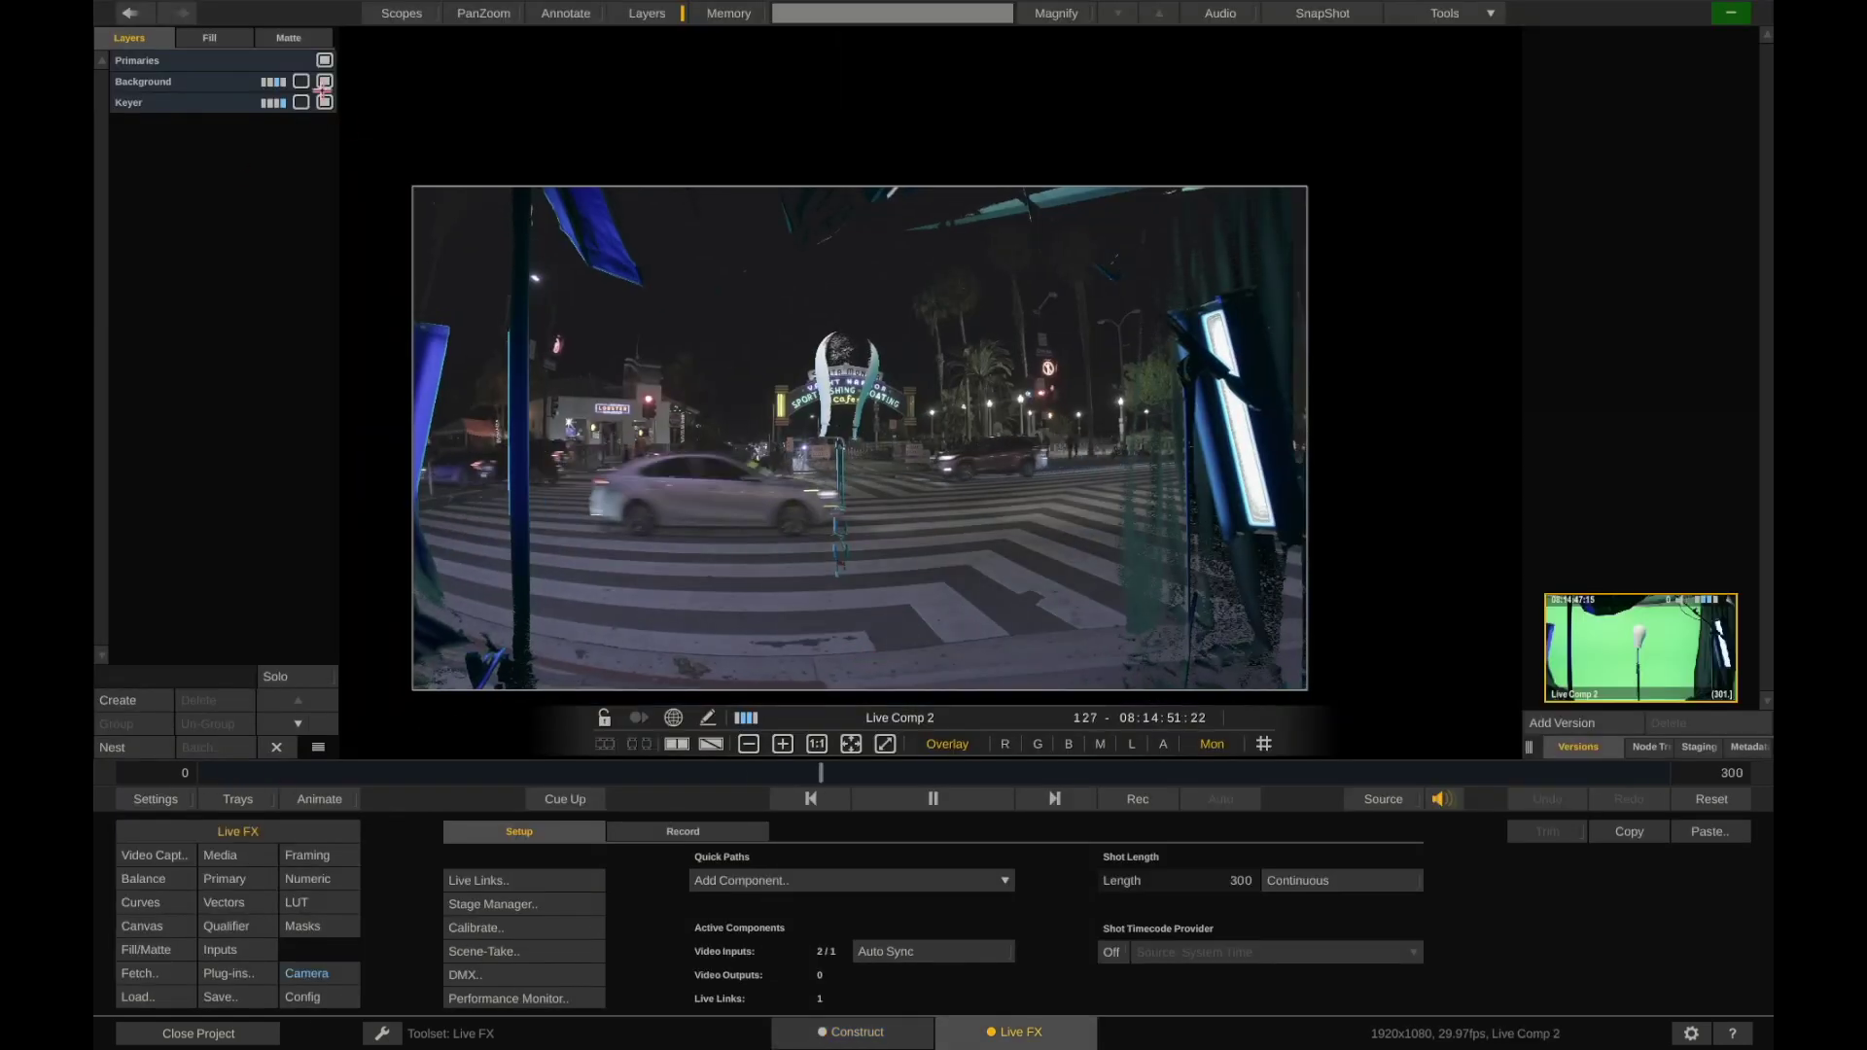
# Hide the Background layer and switch the Ncam tracker link off in Live Links
pyautogui.click(324, 80)
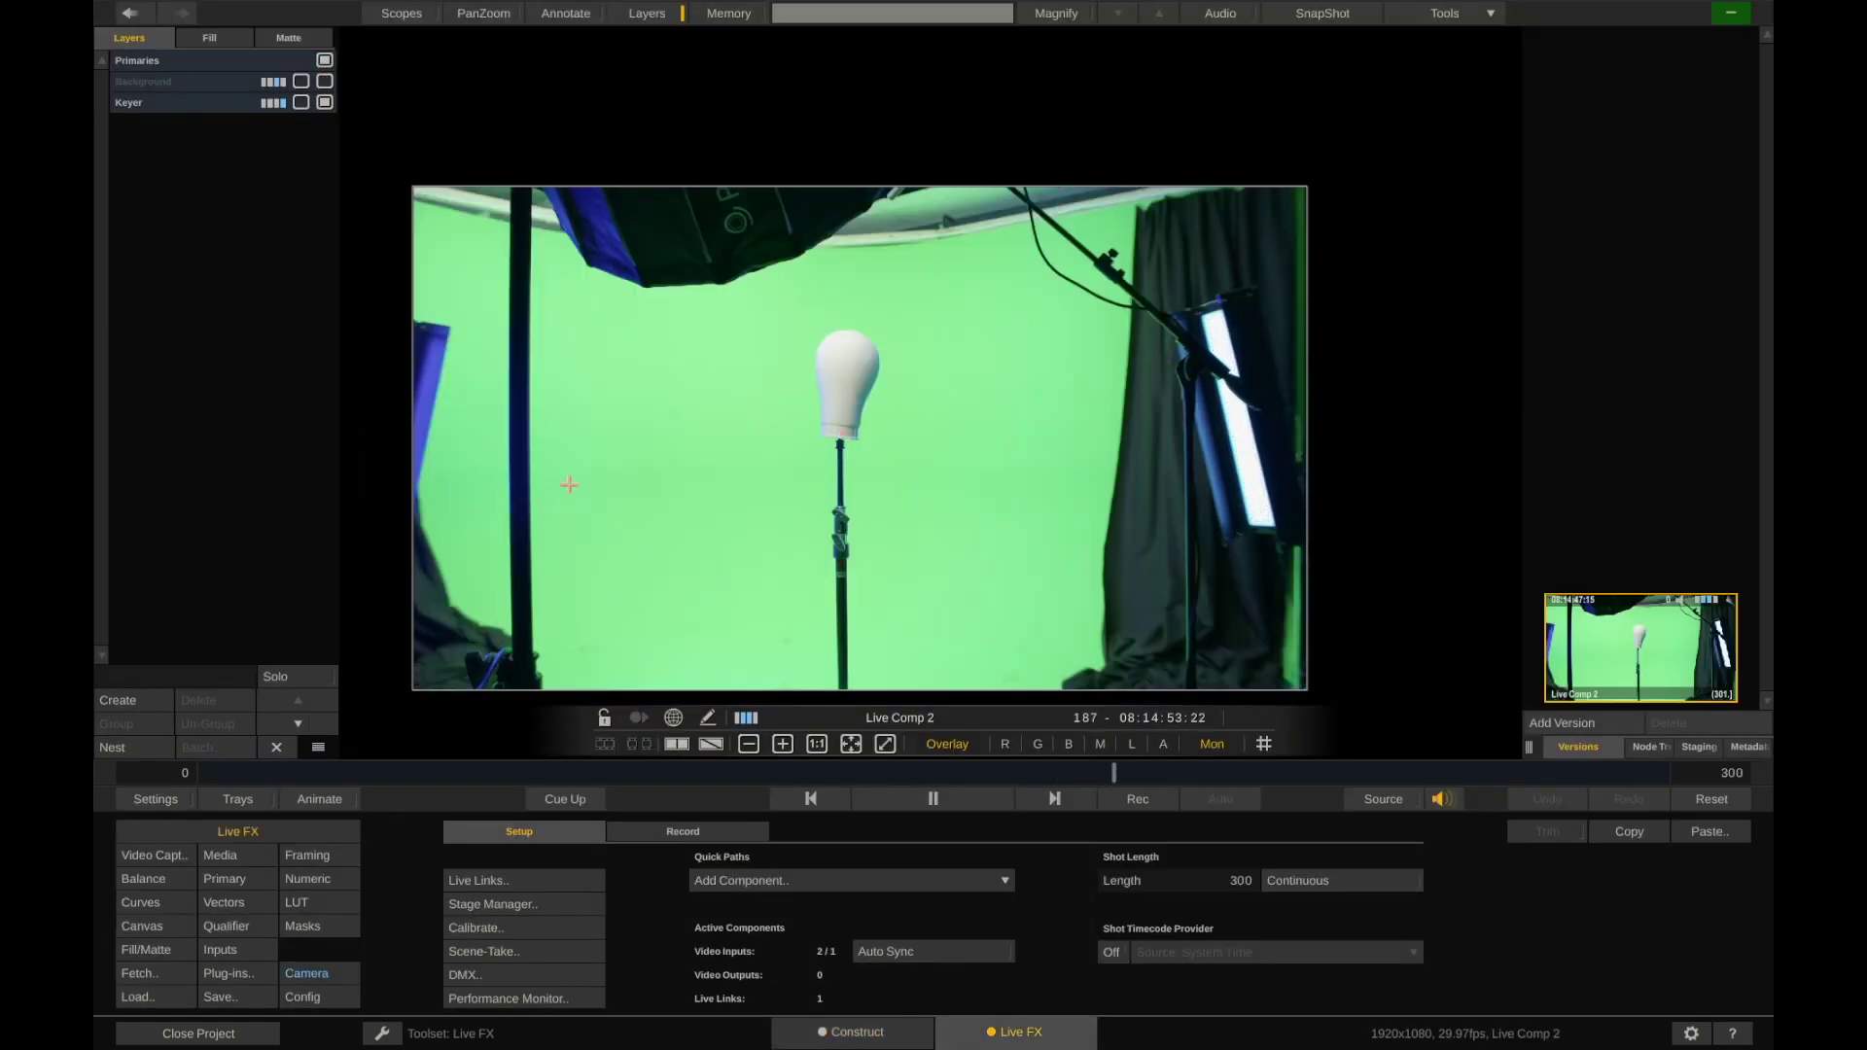
pyautogui.click(478, 882)
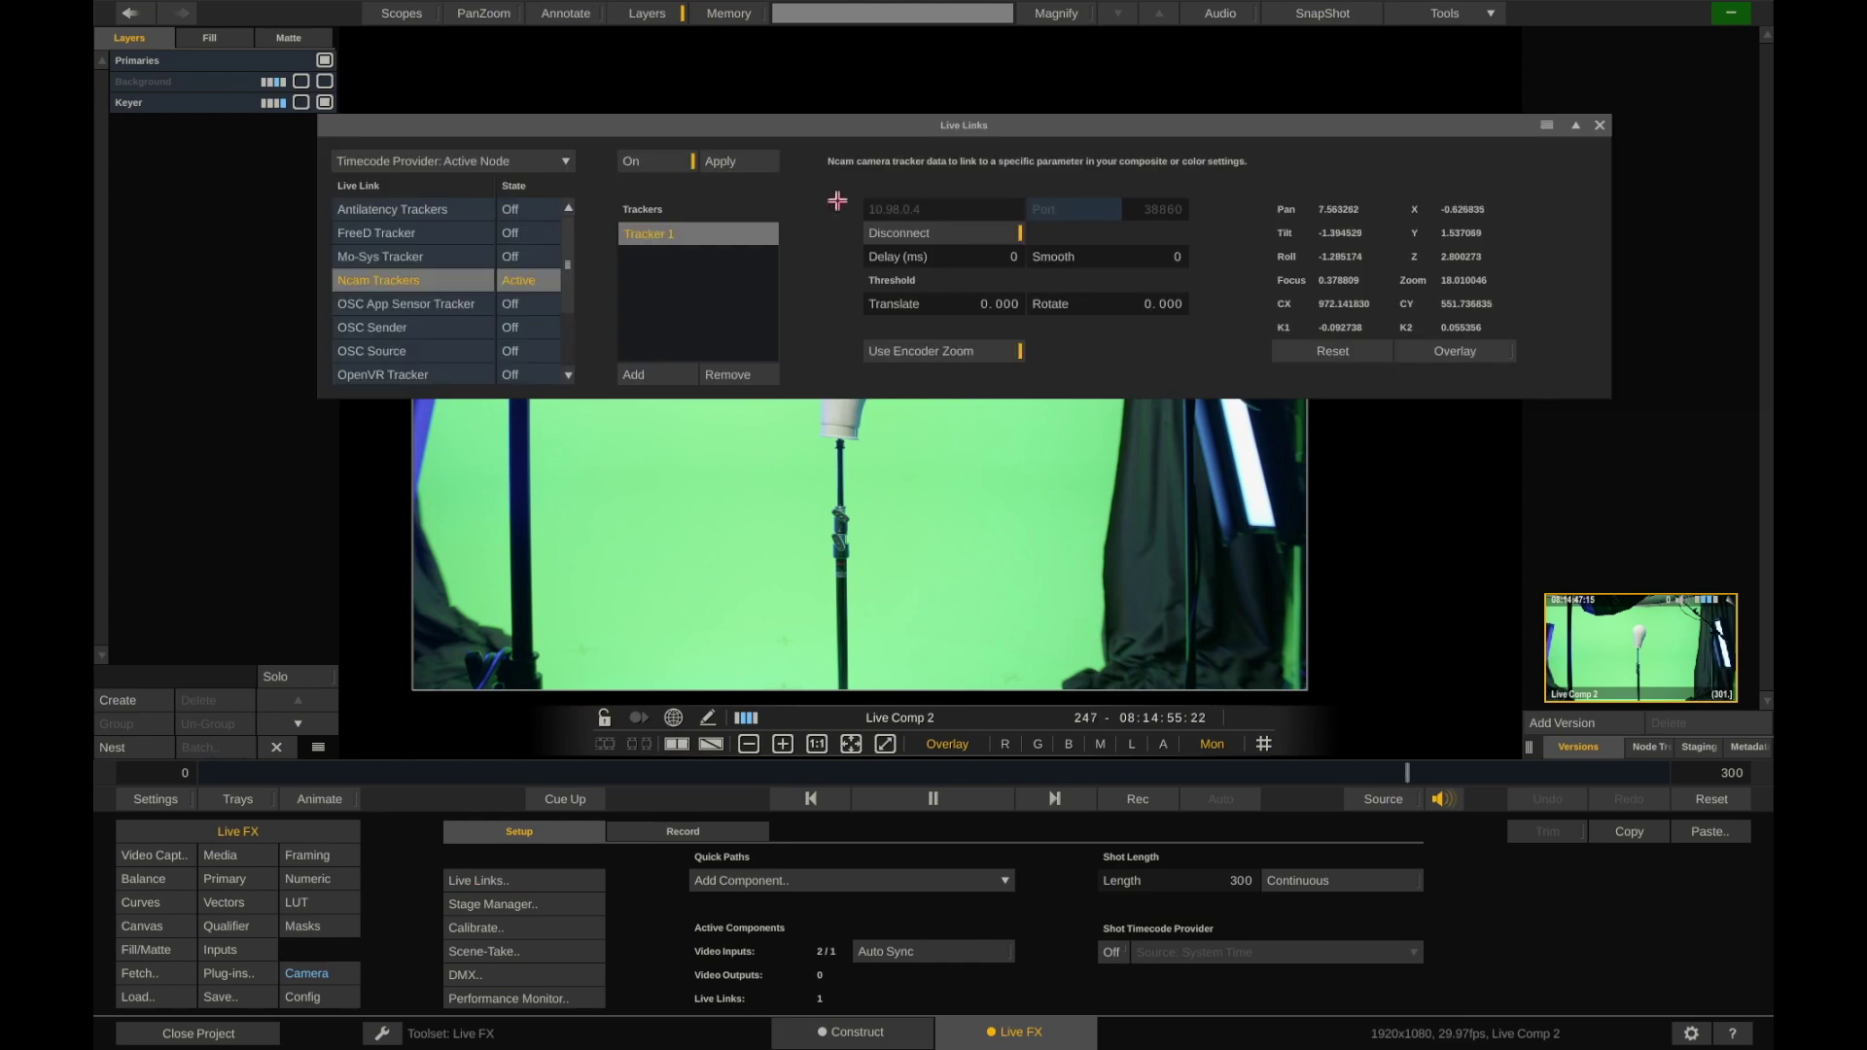
pyautogui.click(664, 161)
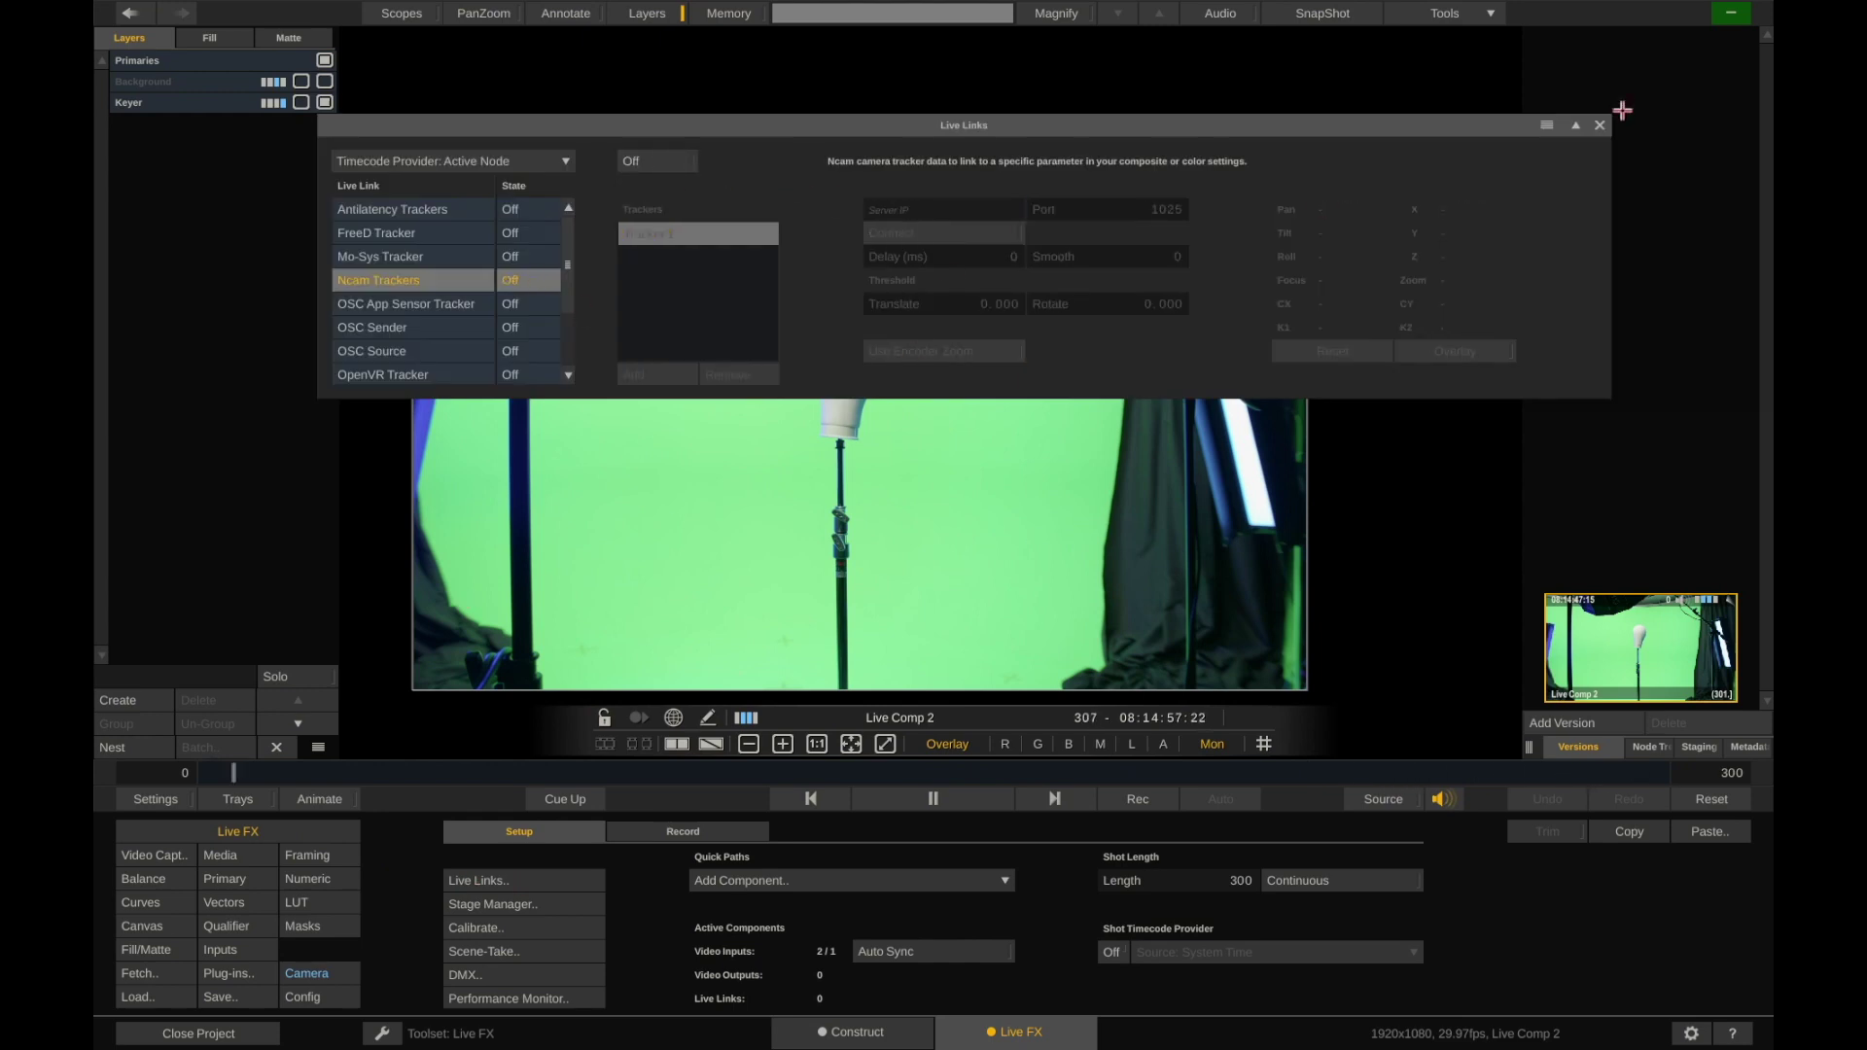
pyautogui.click(1582, 124)
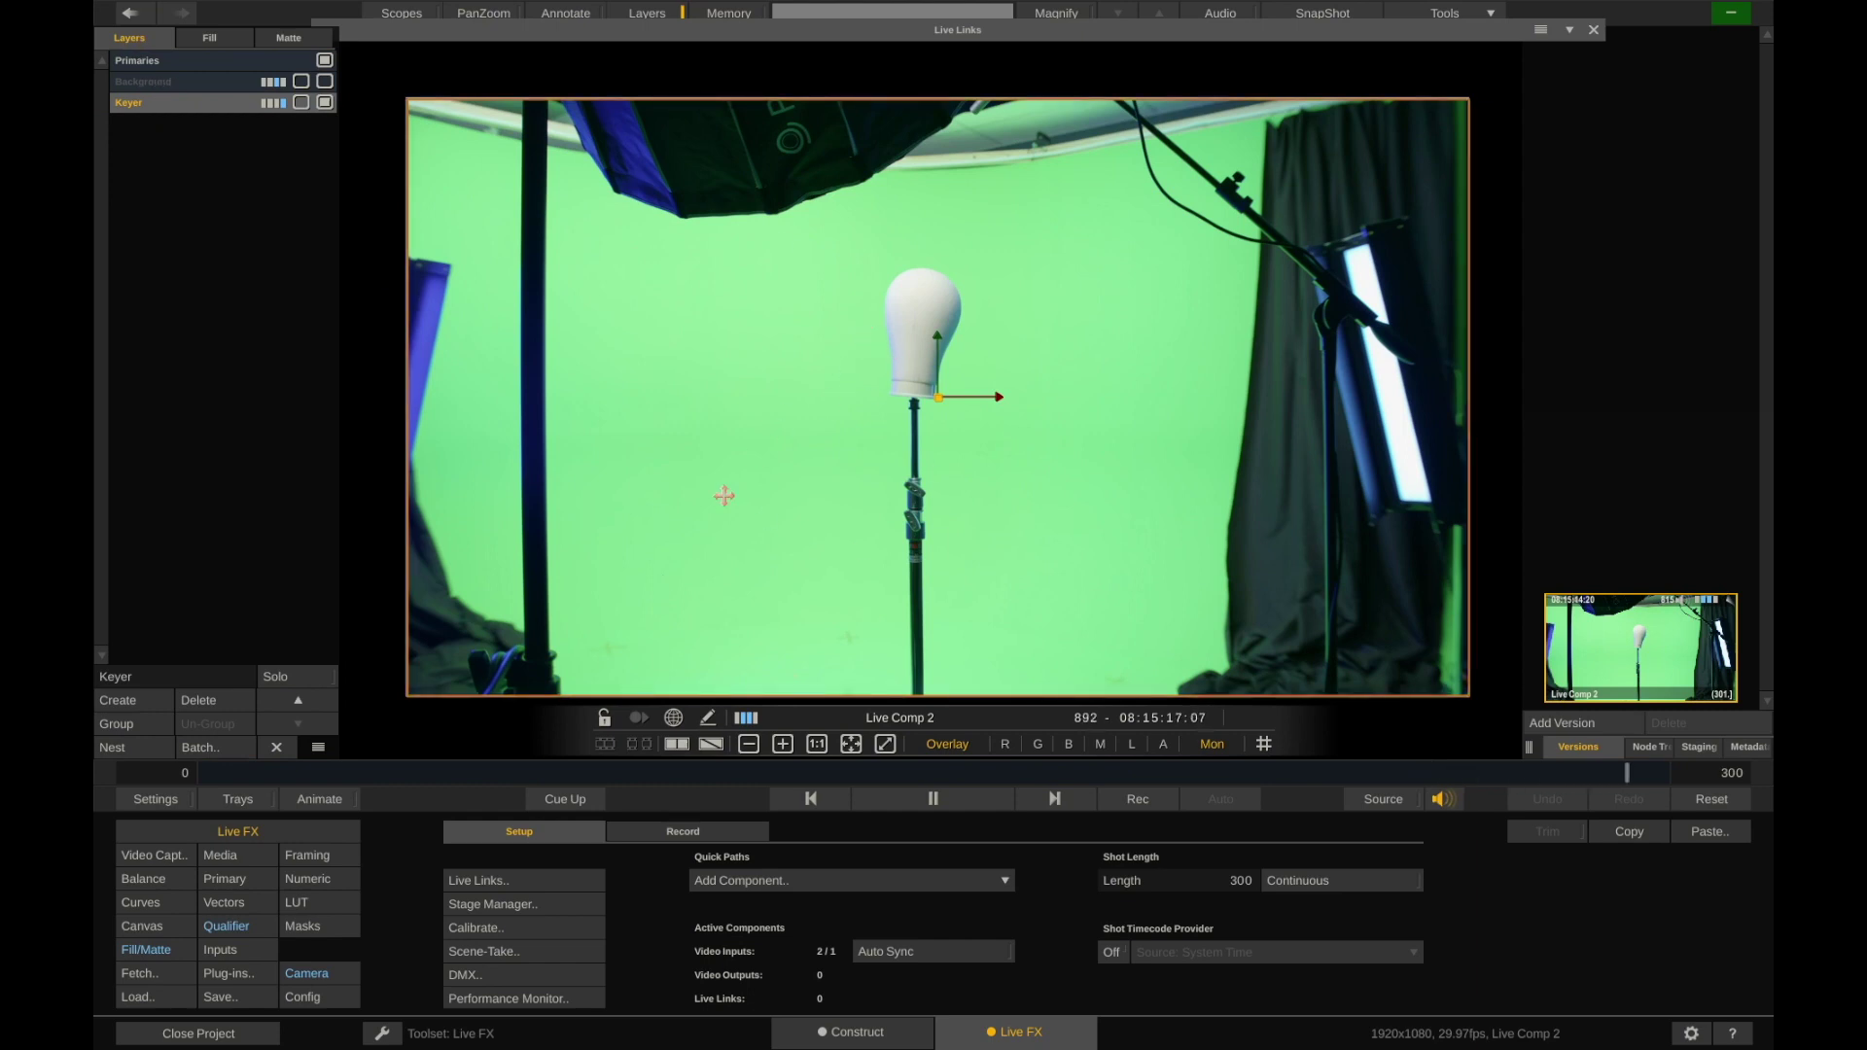
# In the Keyer's colour key settings, test None/Canvas, then the RGB Keyer with a backdrop sample
pyautogui.click(258, 926)
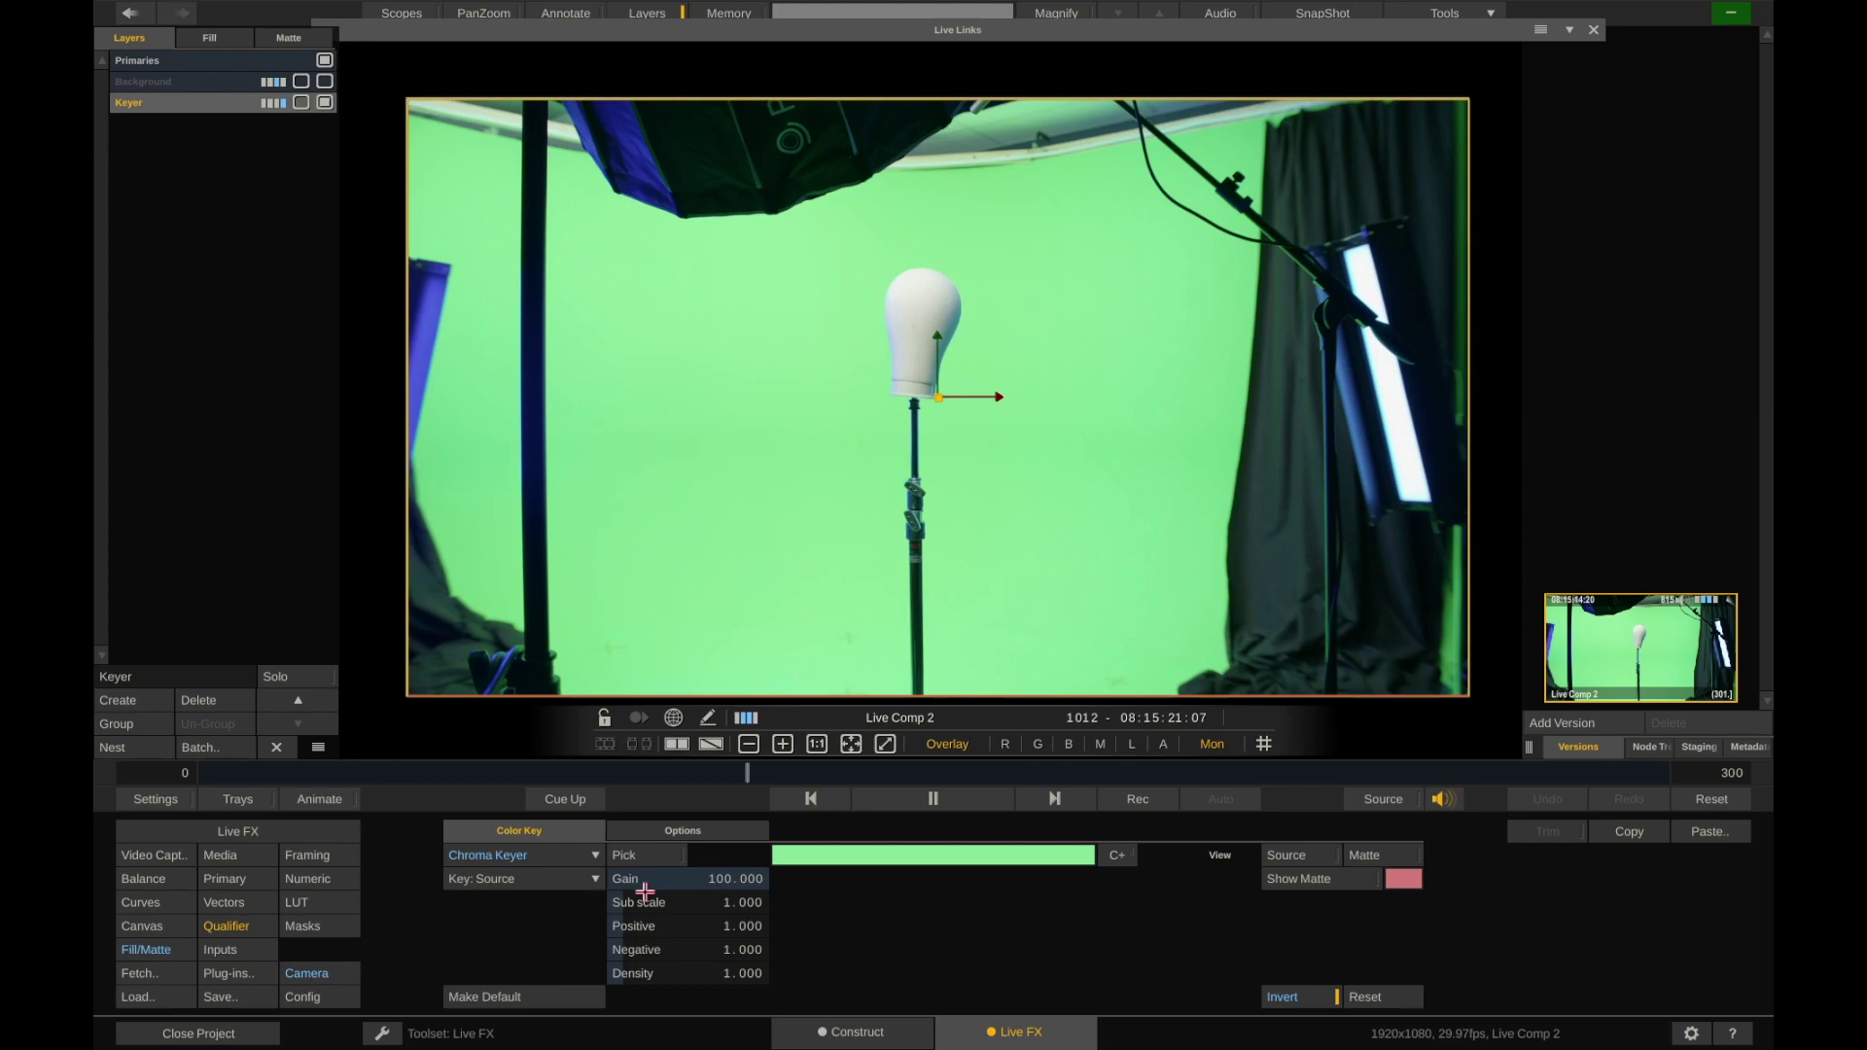
pyautogui.click(492, 858)
pyautogui.click(537, 749)
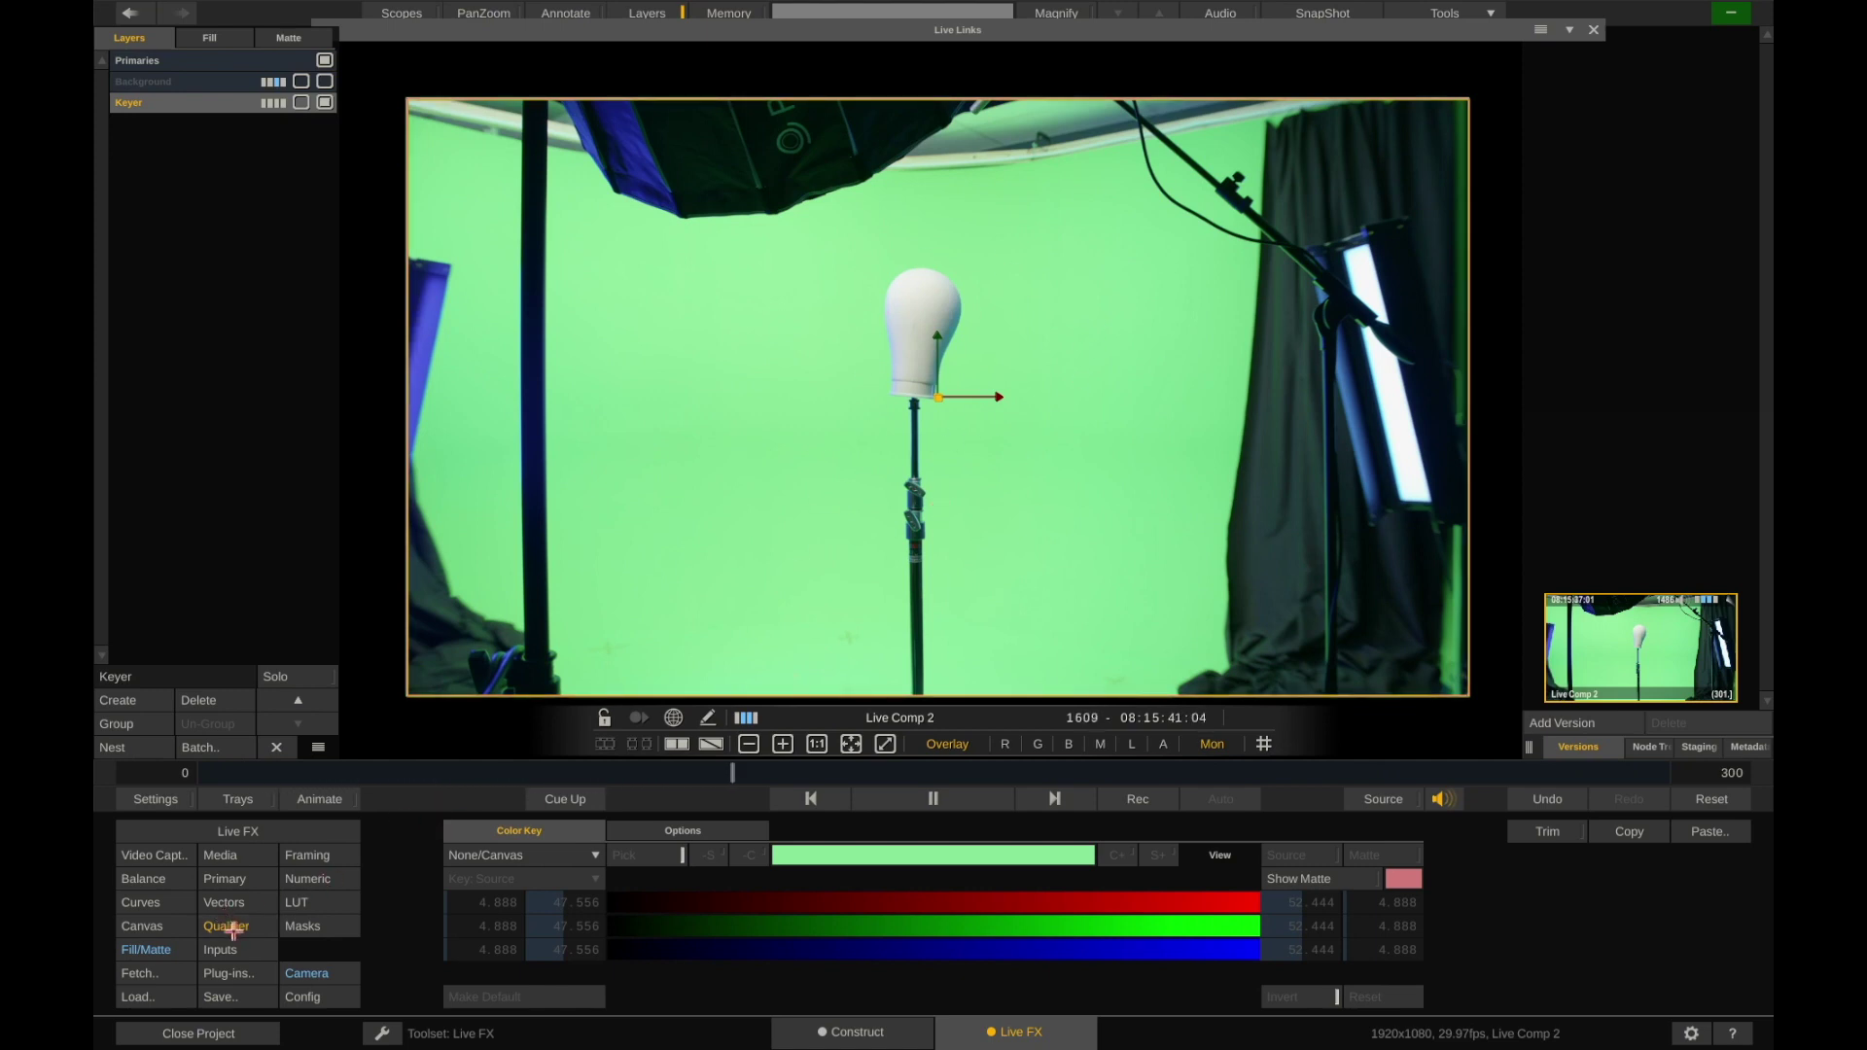
pyautogui.click(537, 857)
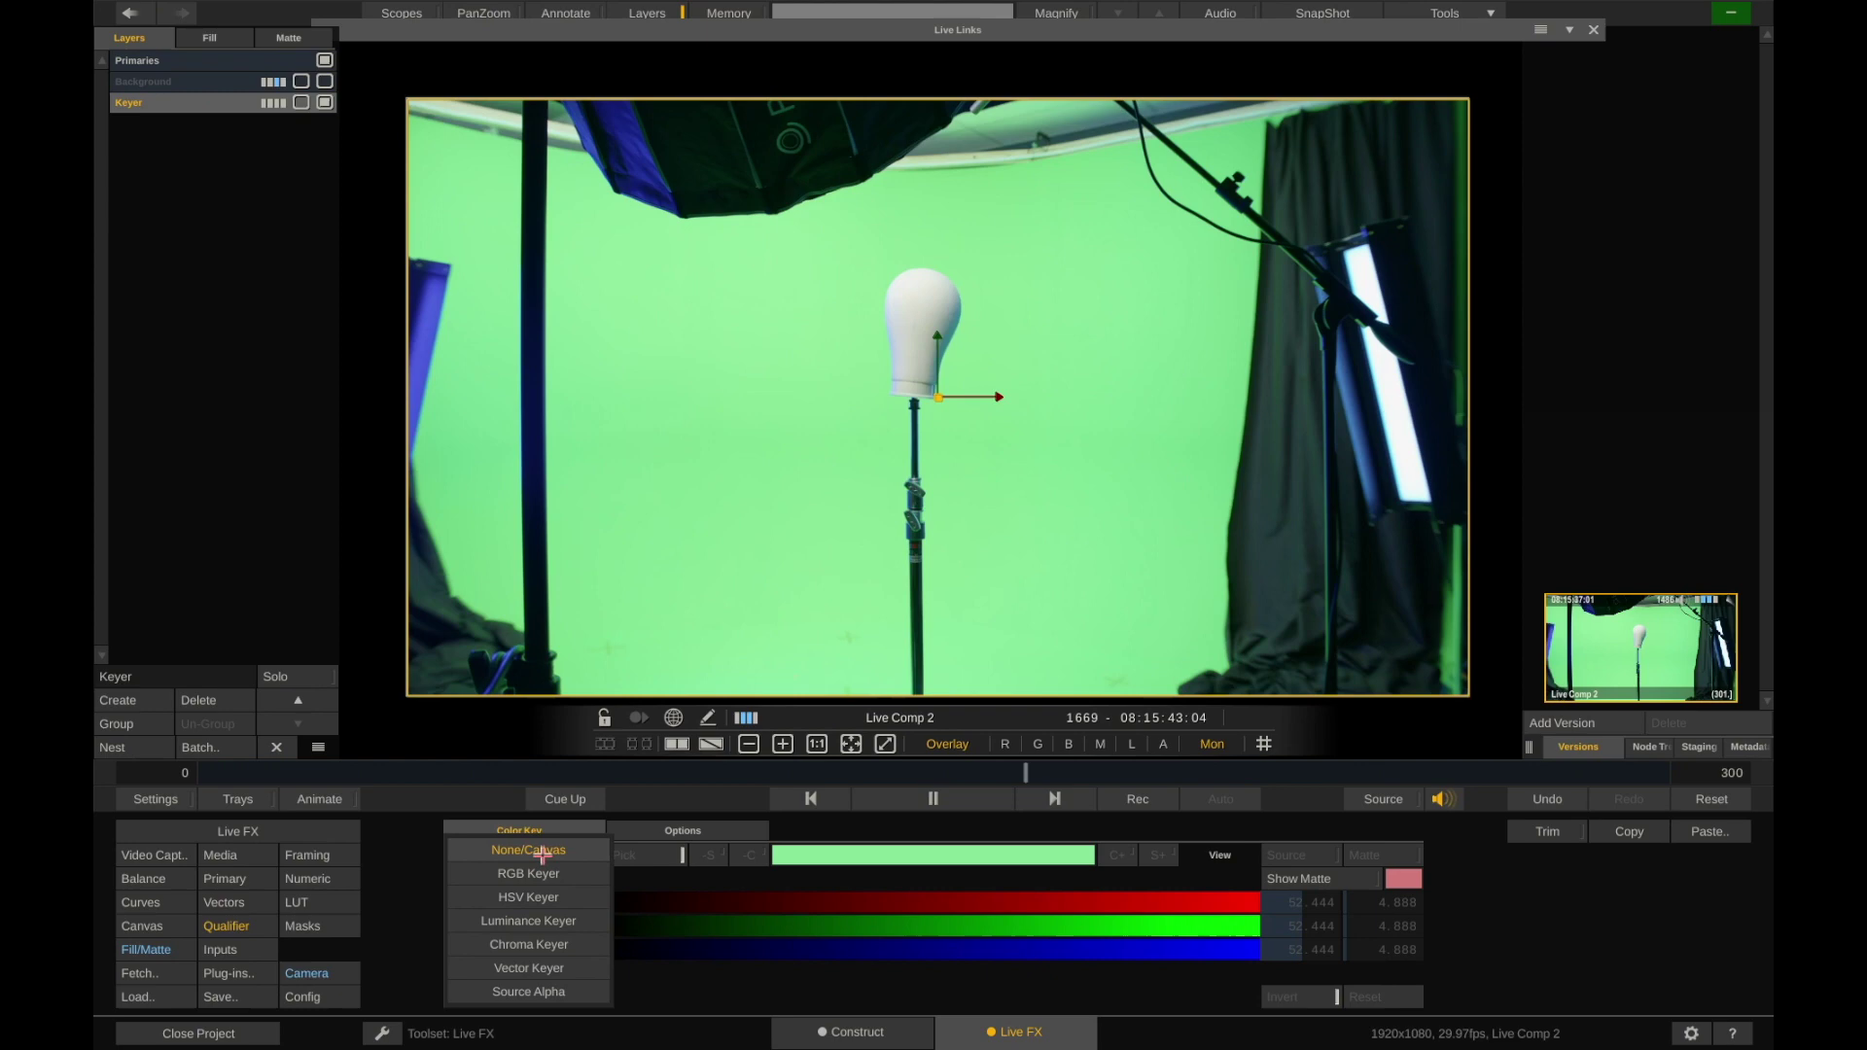
pyautogui.click(556, 875)
pyautogui.moveTo(896, 429)
pyautogui.mouseDown()
pyautogui.moveTo(791, 358)
pyautogui.moveTo(779, 529)
pyautogui.moveTo(836, 584)
pyautogui.mouseUp()
# Try the HSV Keyer keyed from Source, then the Luminance Keyer sampled on the backdrop
pyautogui.click(530, 857)
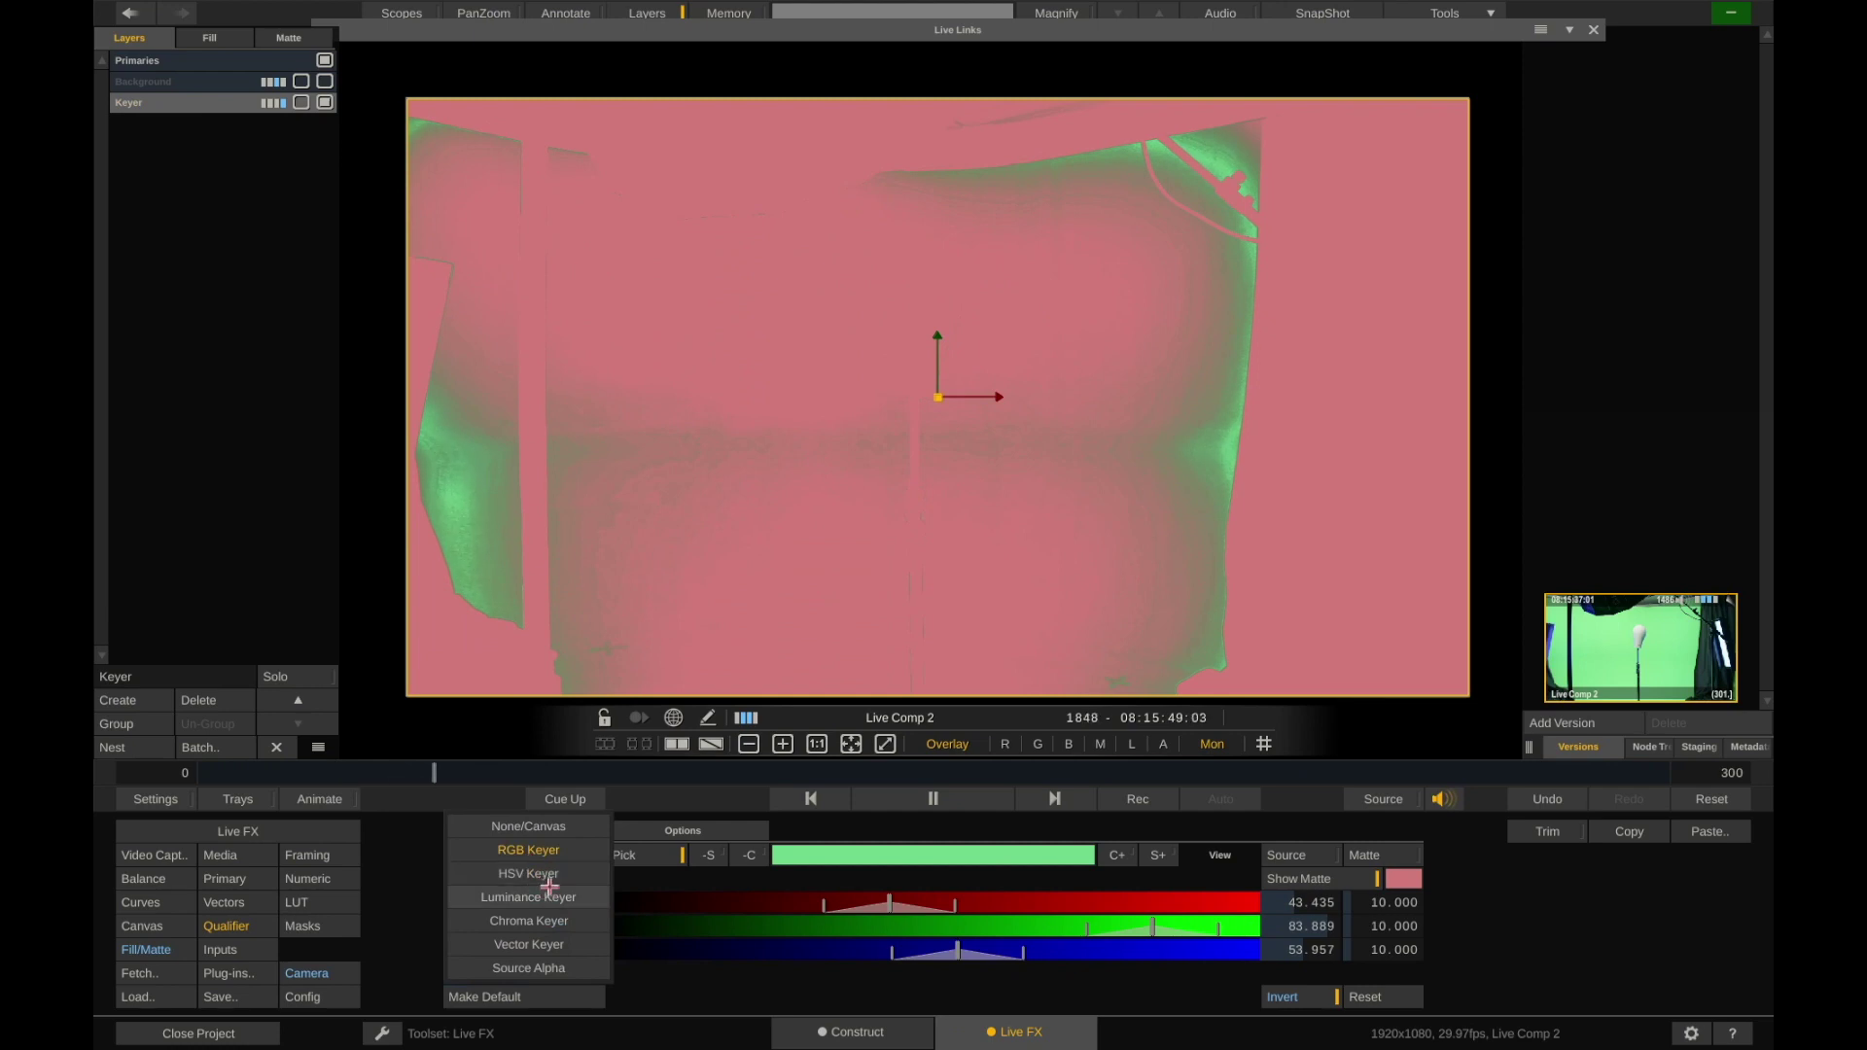
pyautogui.click(532, 874)
pyautogui.click(529, 873)
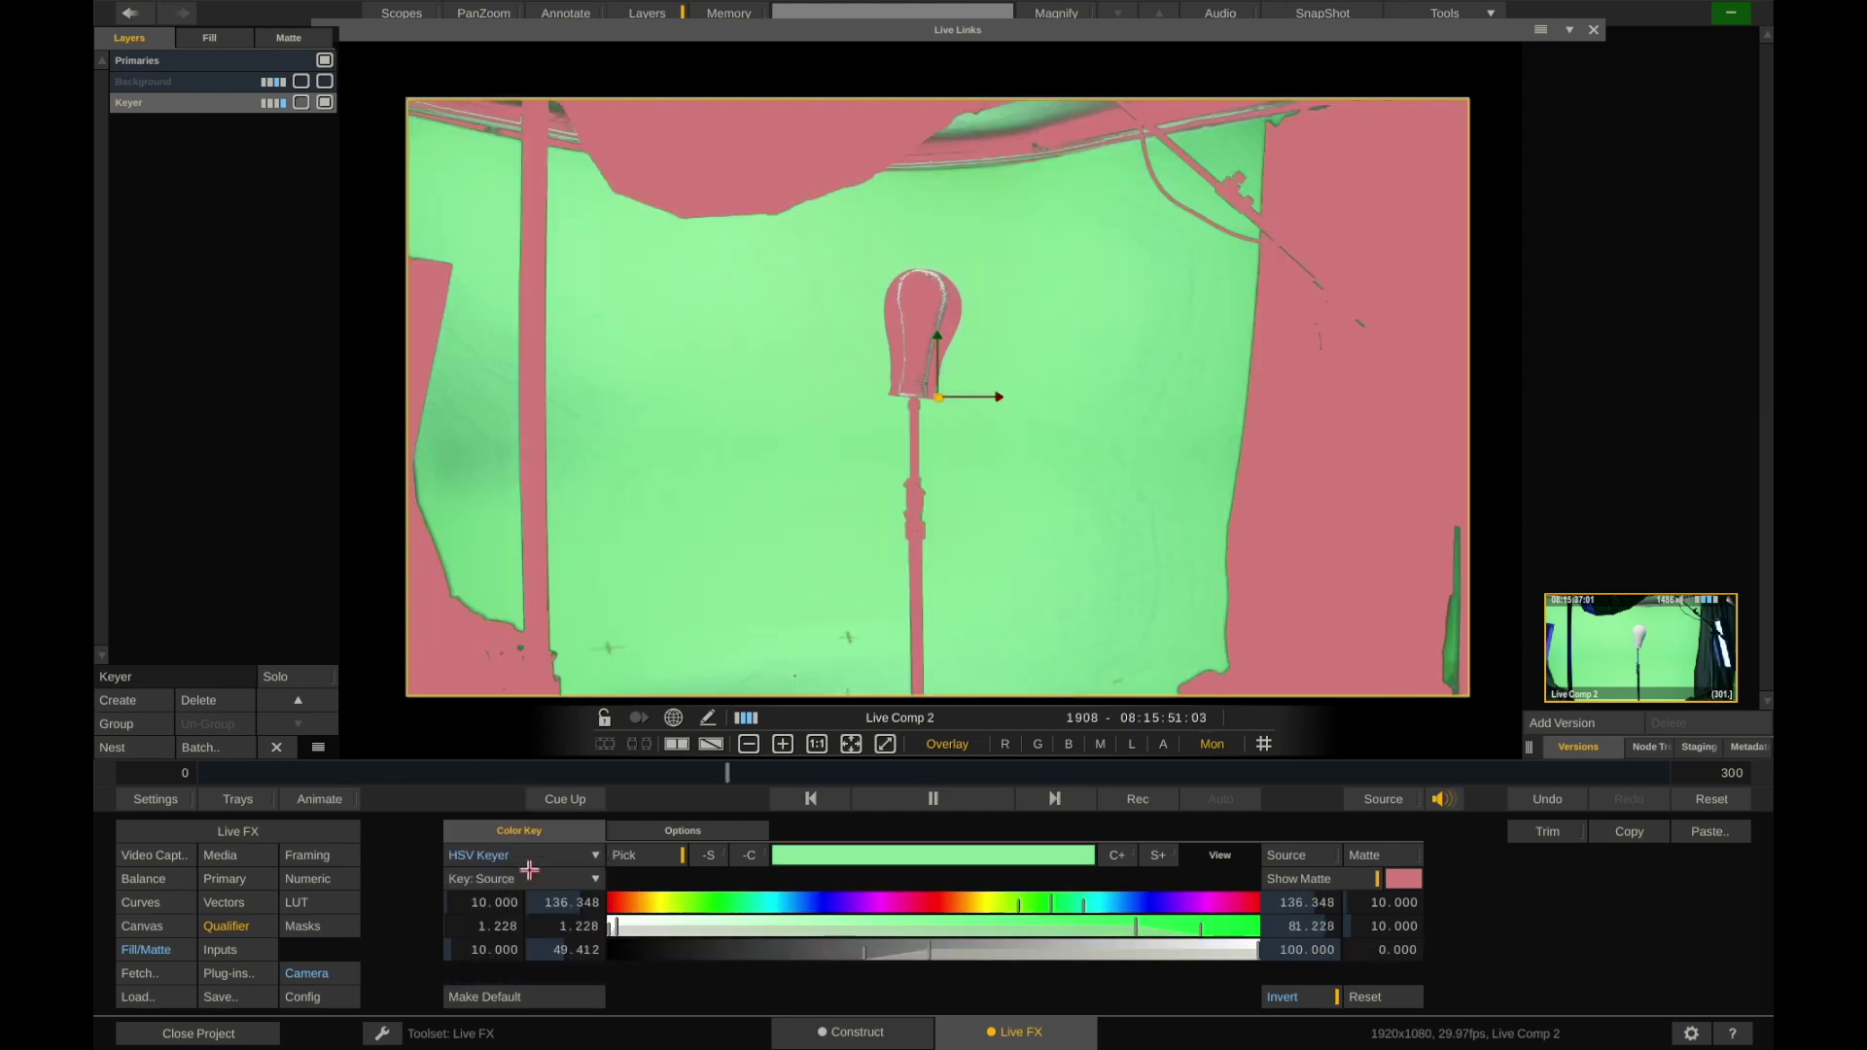
pyautogui.click(586, 860)
pyautogui.click(545, 866)
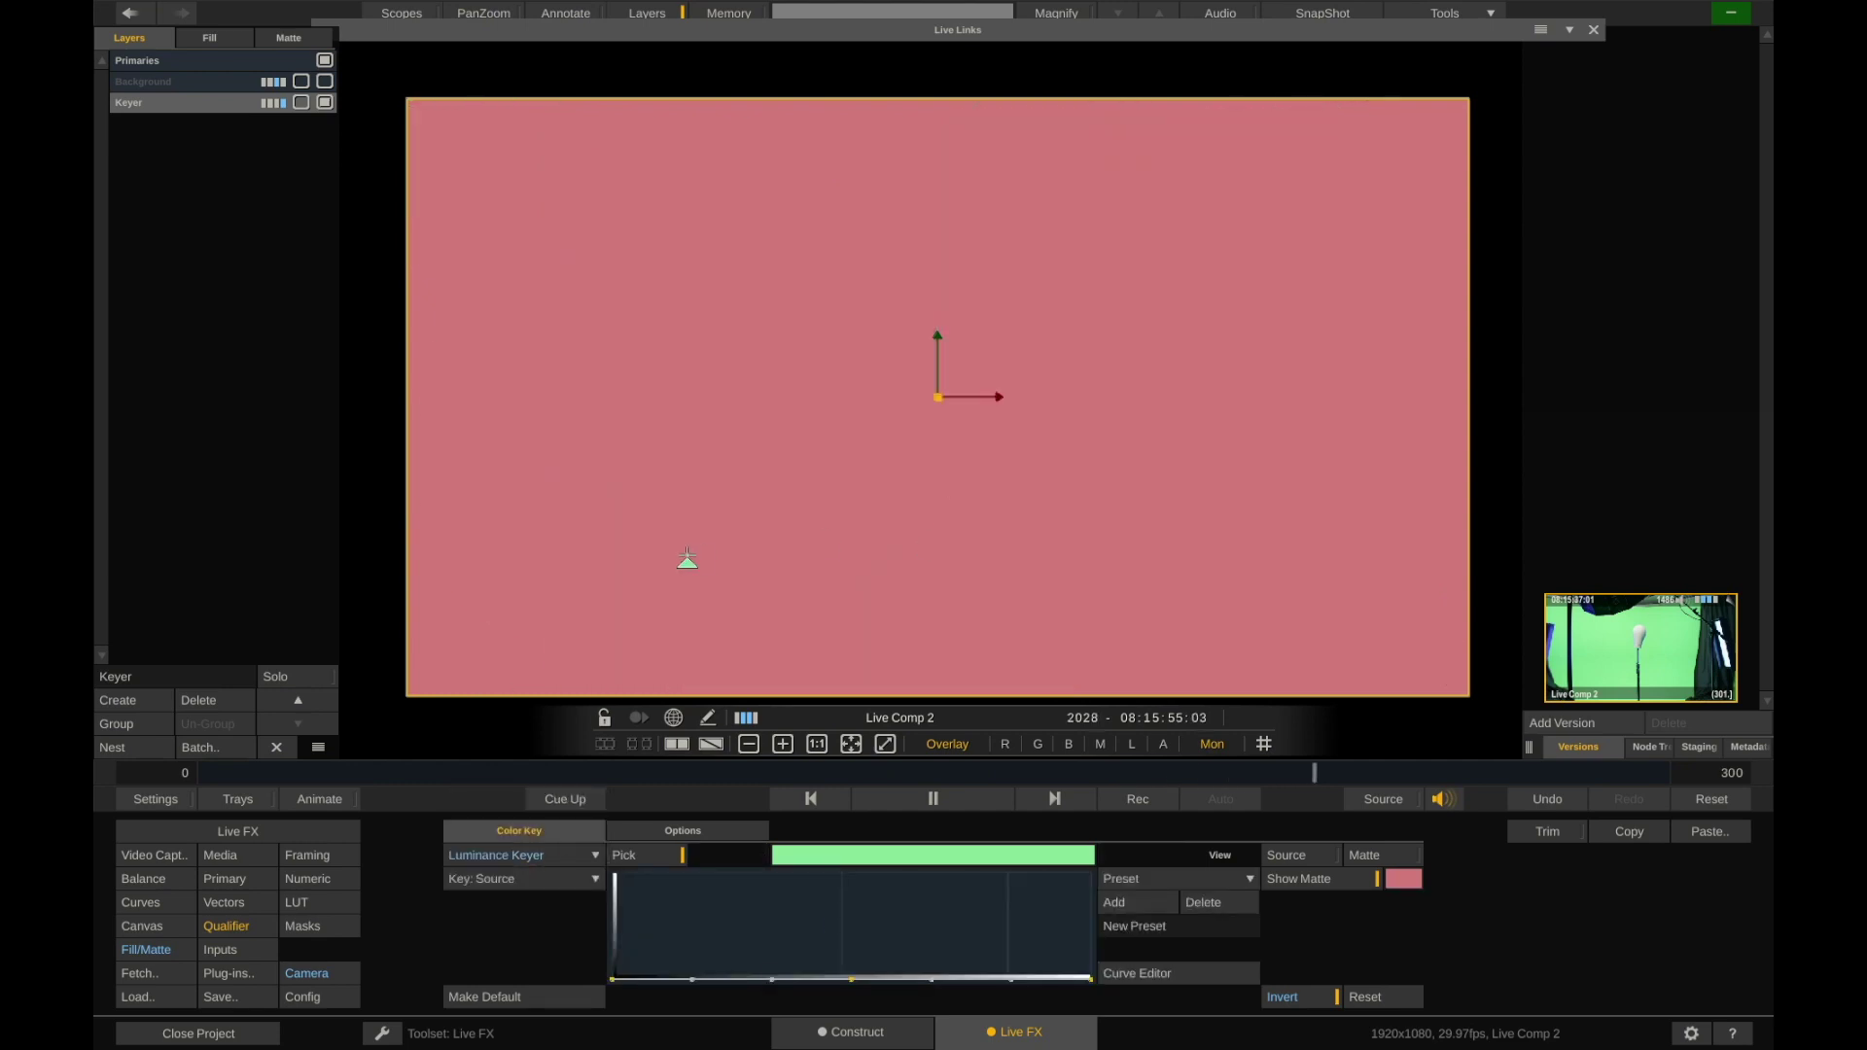
pyautogui.click(687, 560)
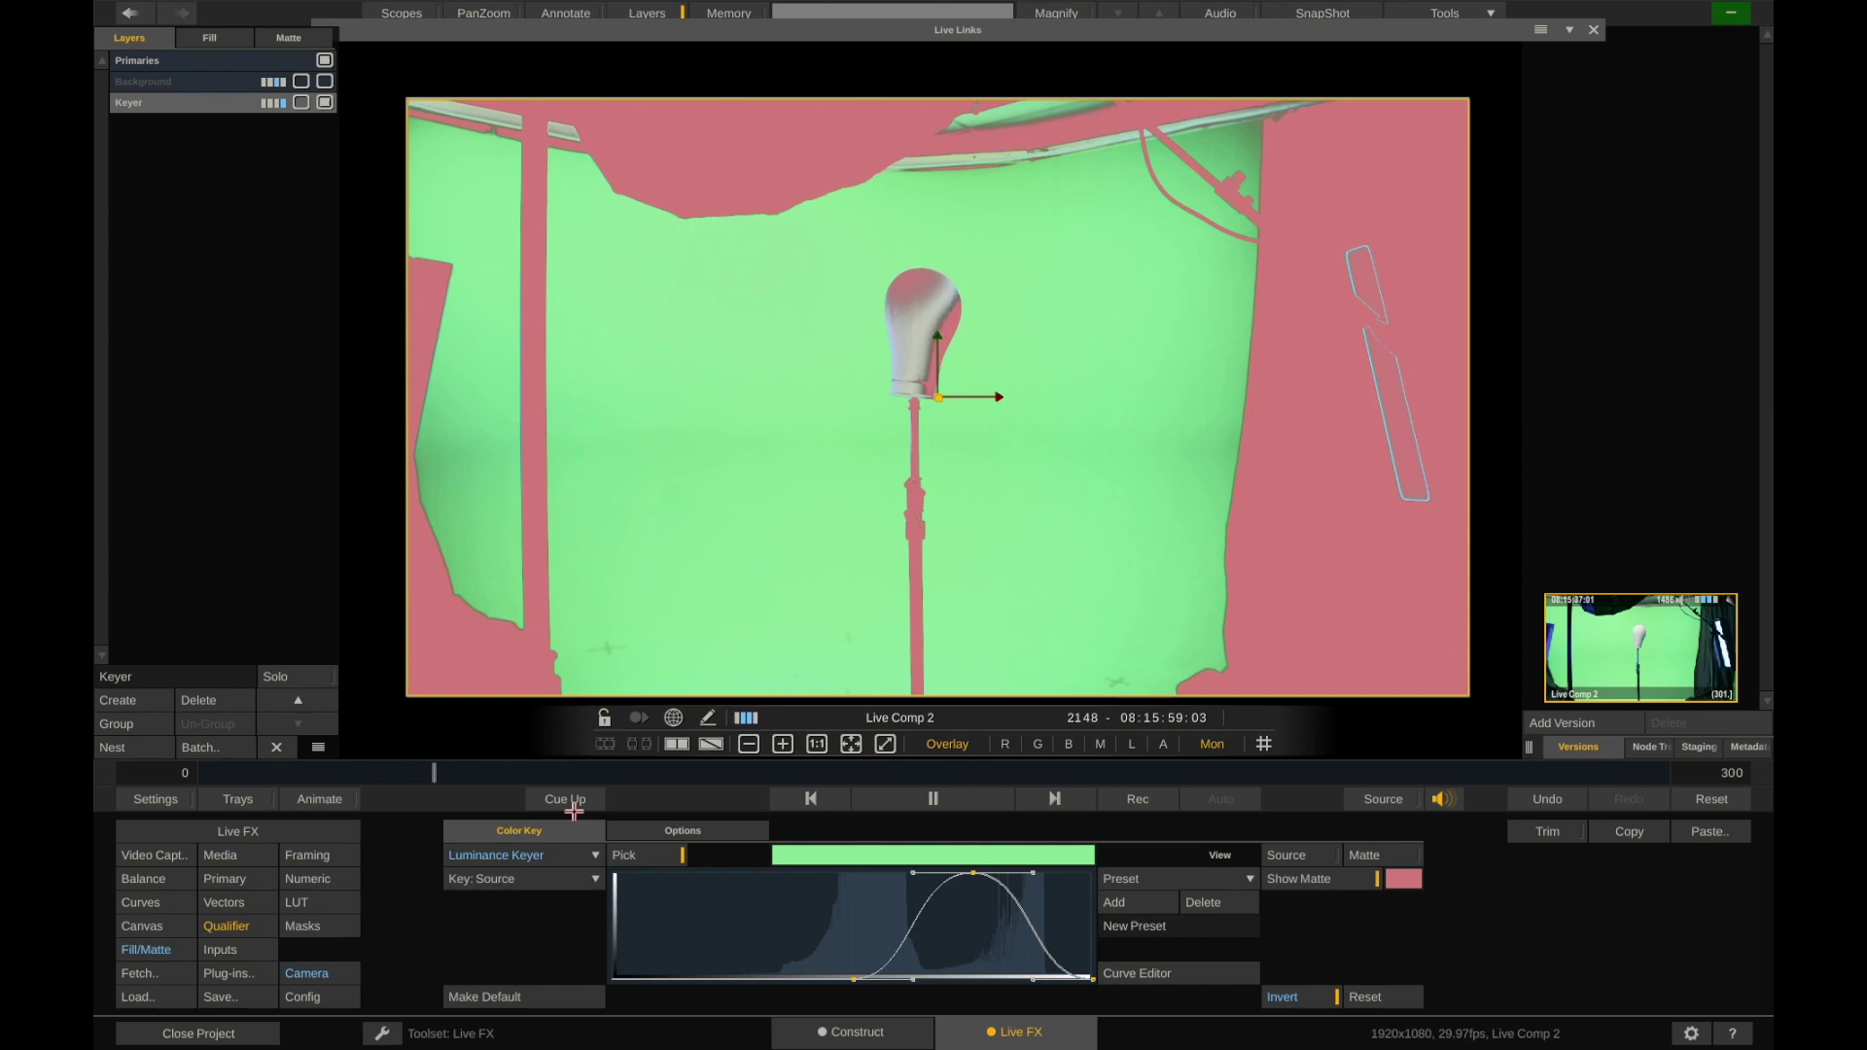
# Switch back to the Chroma Keyer and sample two areas of the green backdrop
pyautogui.click(568, 858)
pyautogui.click(542, 872)
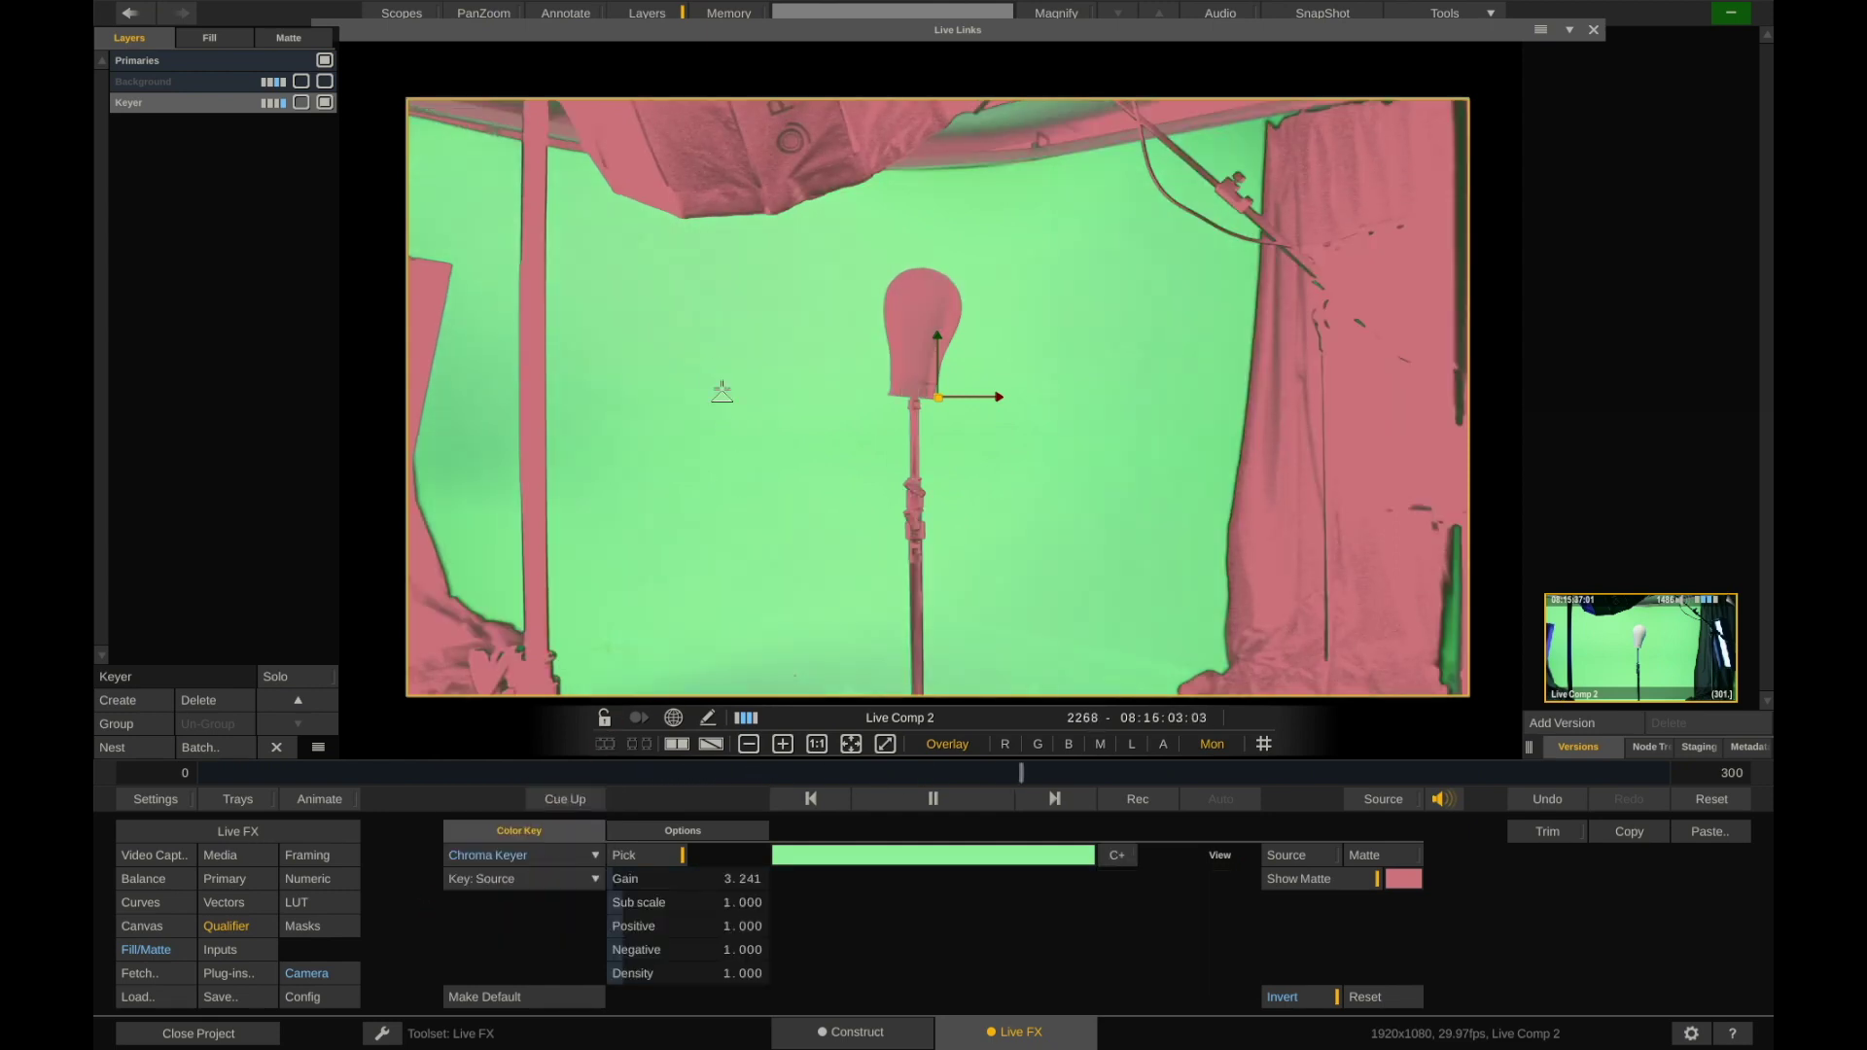
pyautogui.moveTo(709, 342); pyautogui.dragTo(758, 617)
pyautogui.moveTo(1059, 295); pyautogui.dragTo(1095, 487)
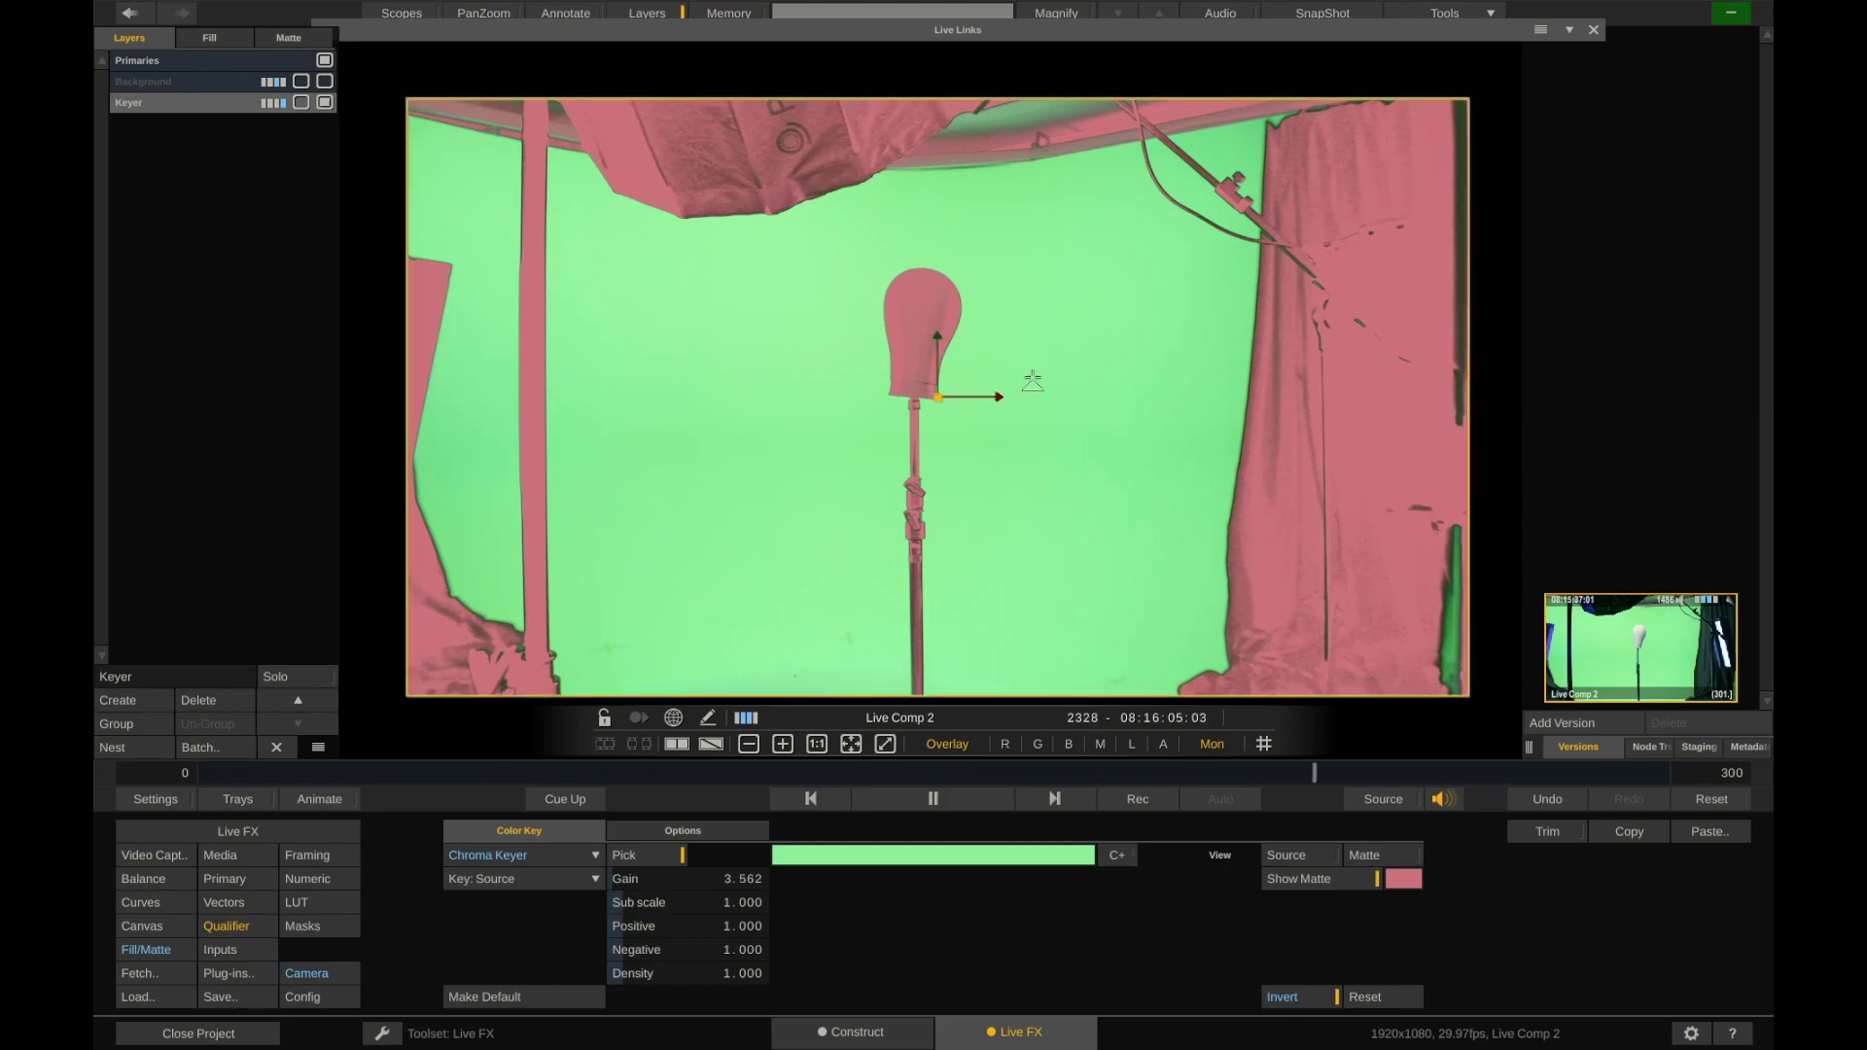
# Switch to the Vector Keyer and sample the backdrop to widen Range to 2.2658
pyautogui.click(516, 858)
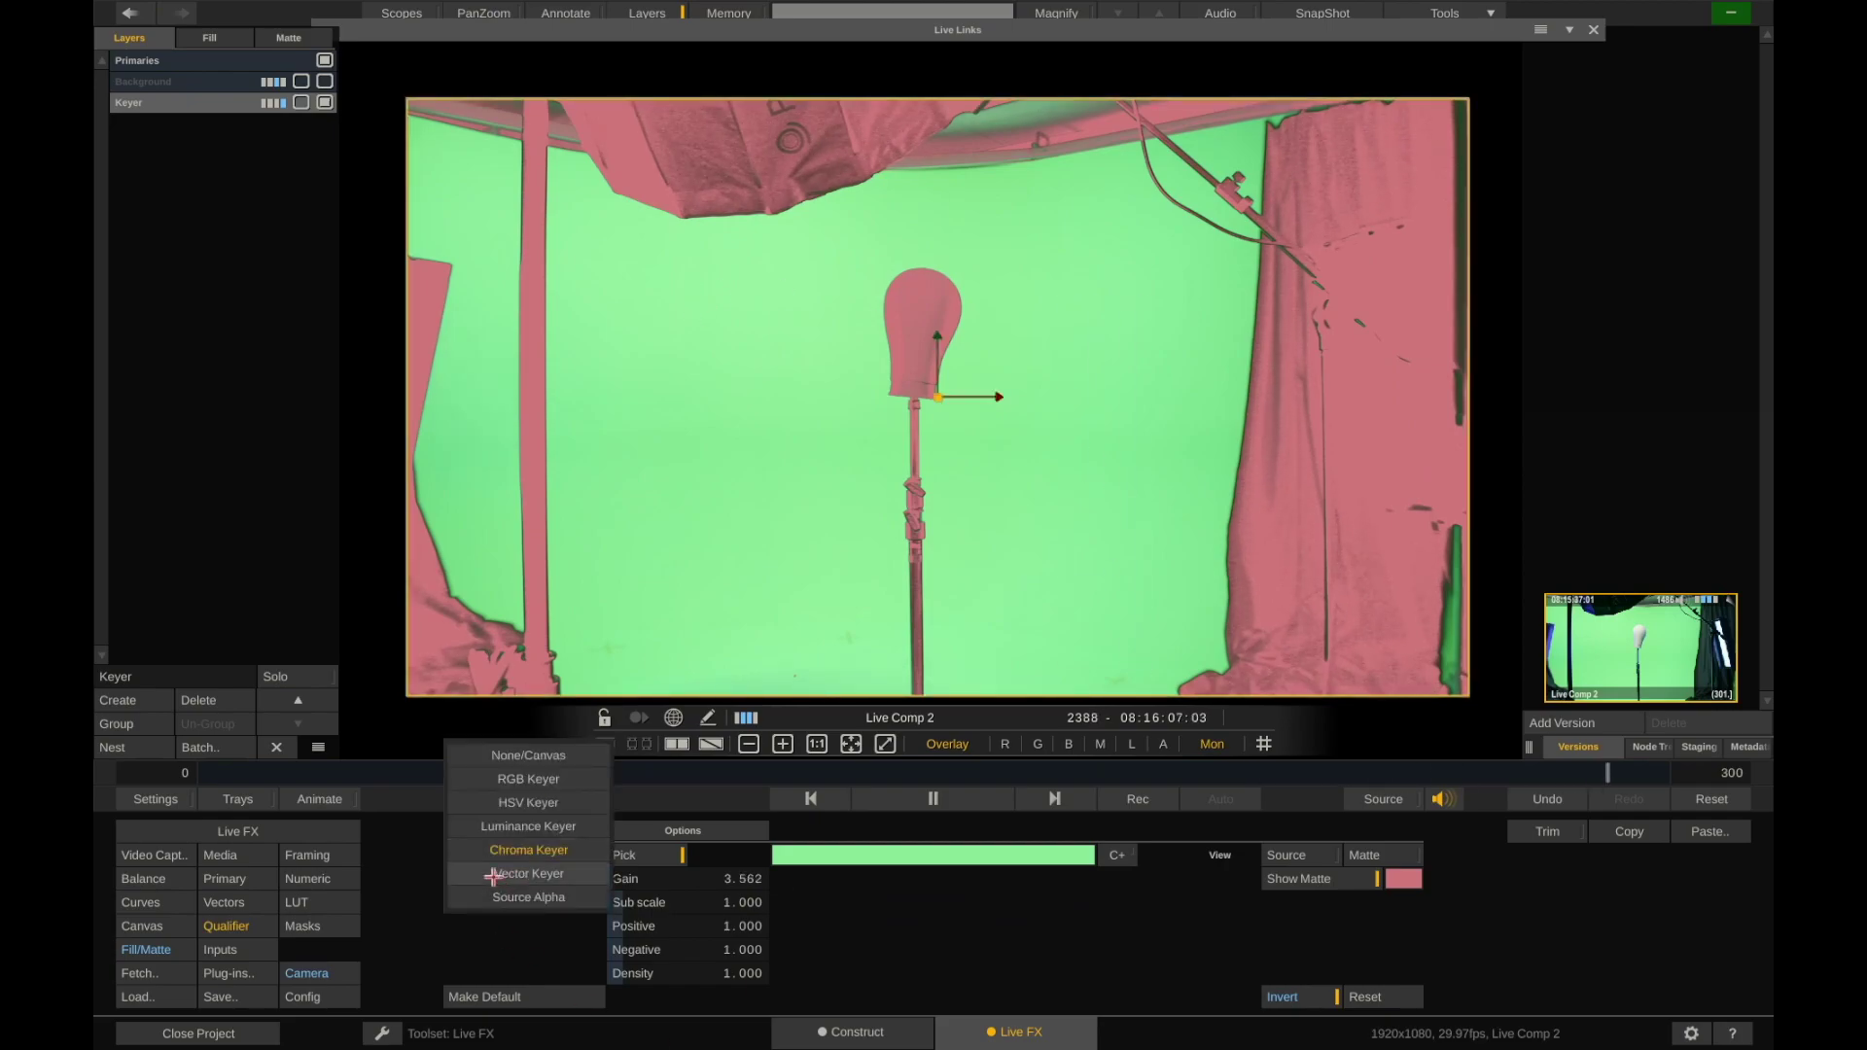
pyautogui.click(498, 878)
pyautogui.moveTo(686, 394); pyautogui.dragTo(836, 545)
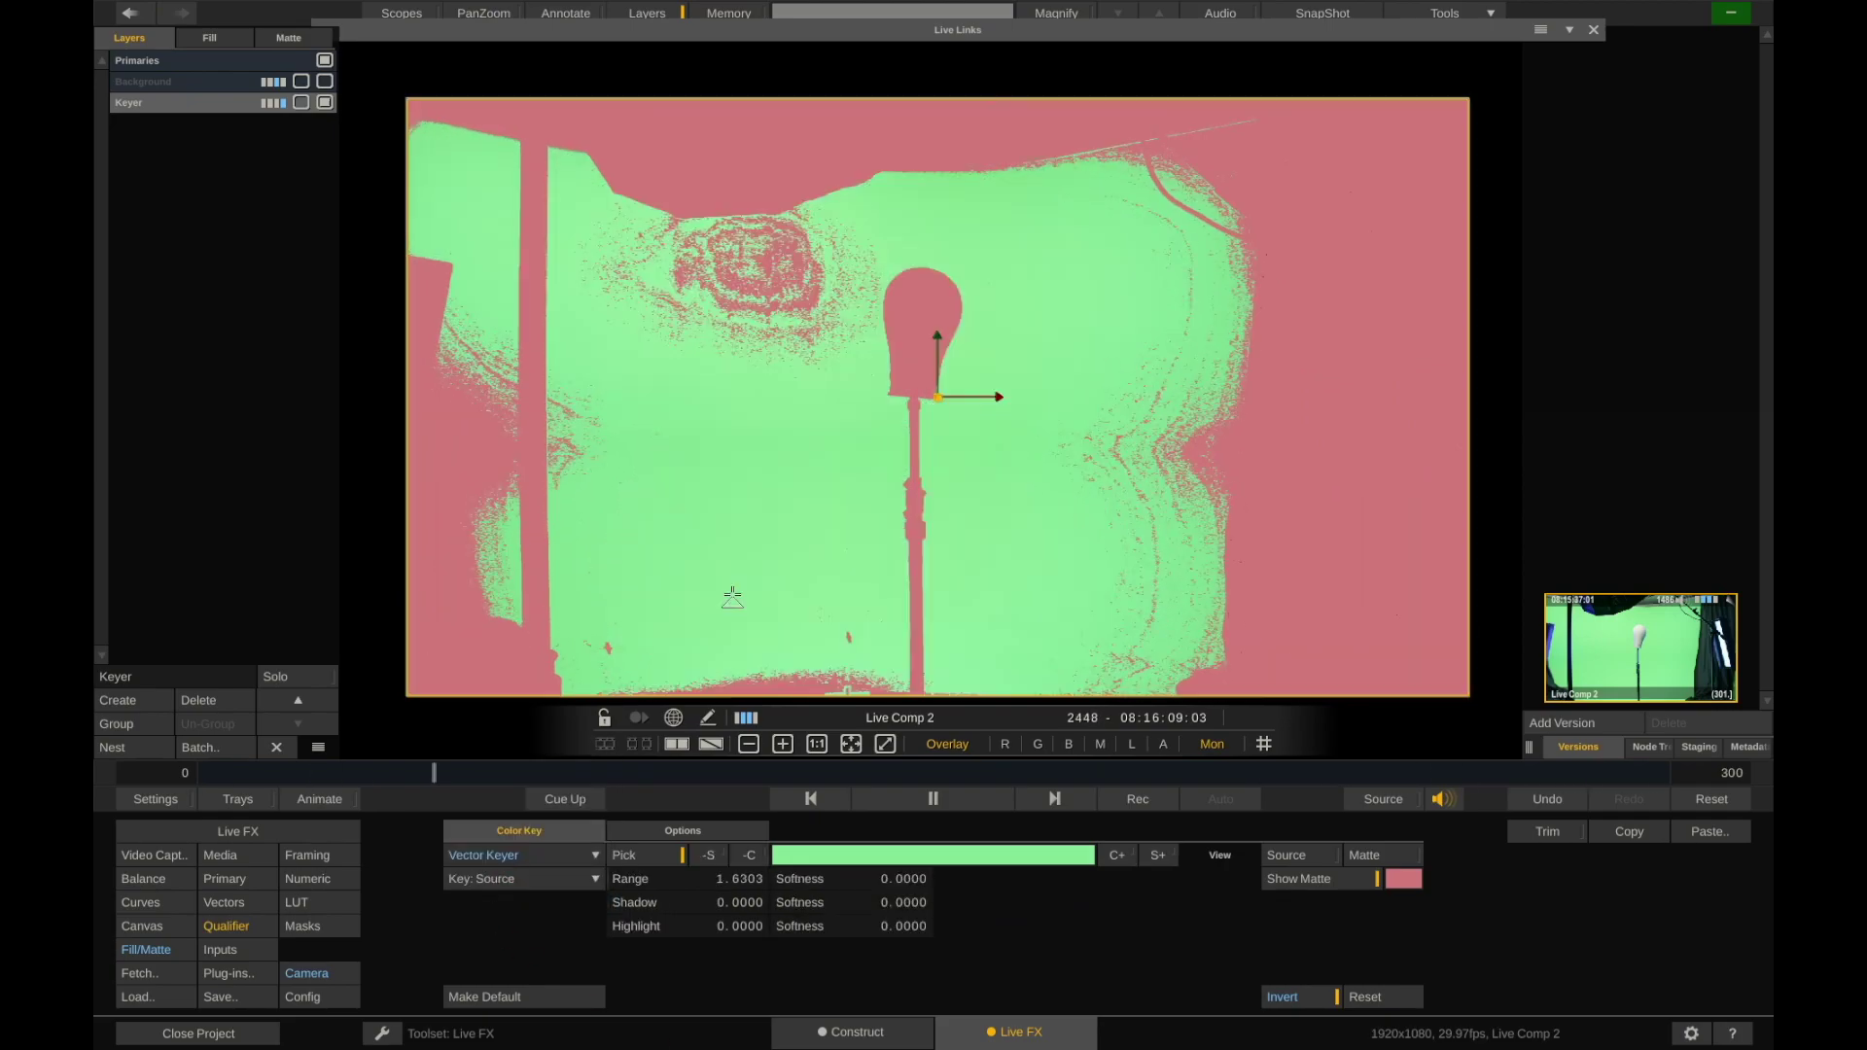
pyautogui.moveTo(643, 209); pyautogui.dragTo(853, 407)
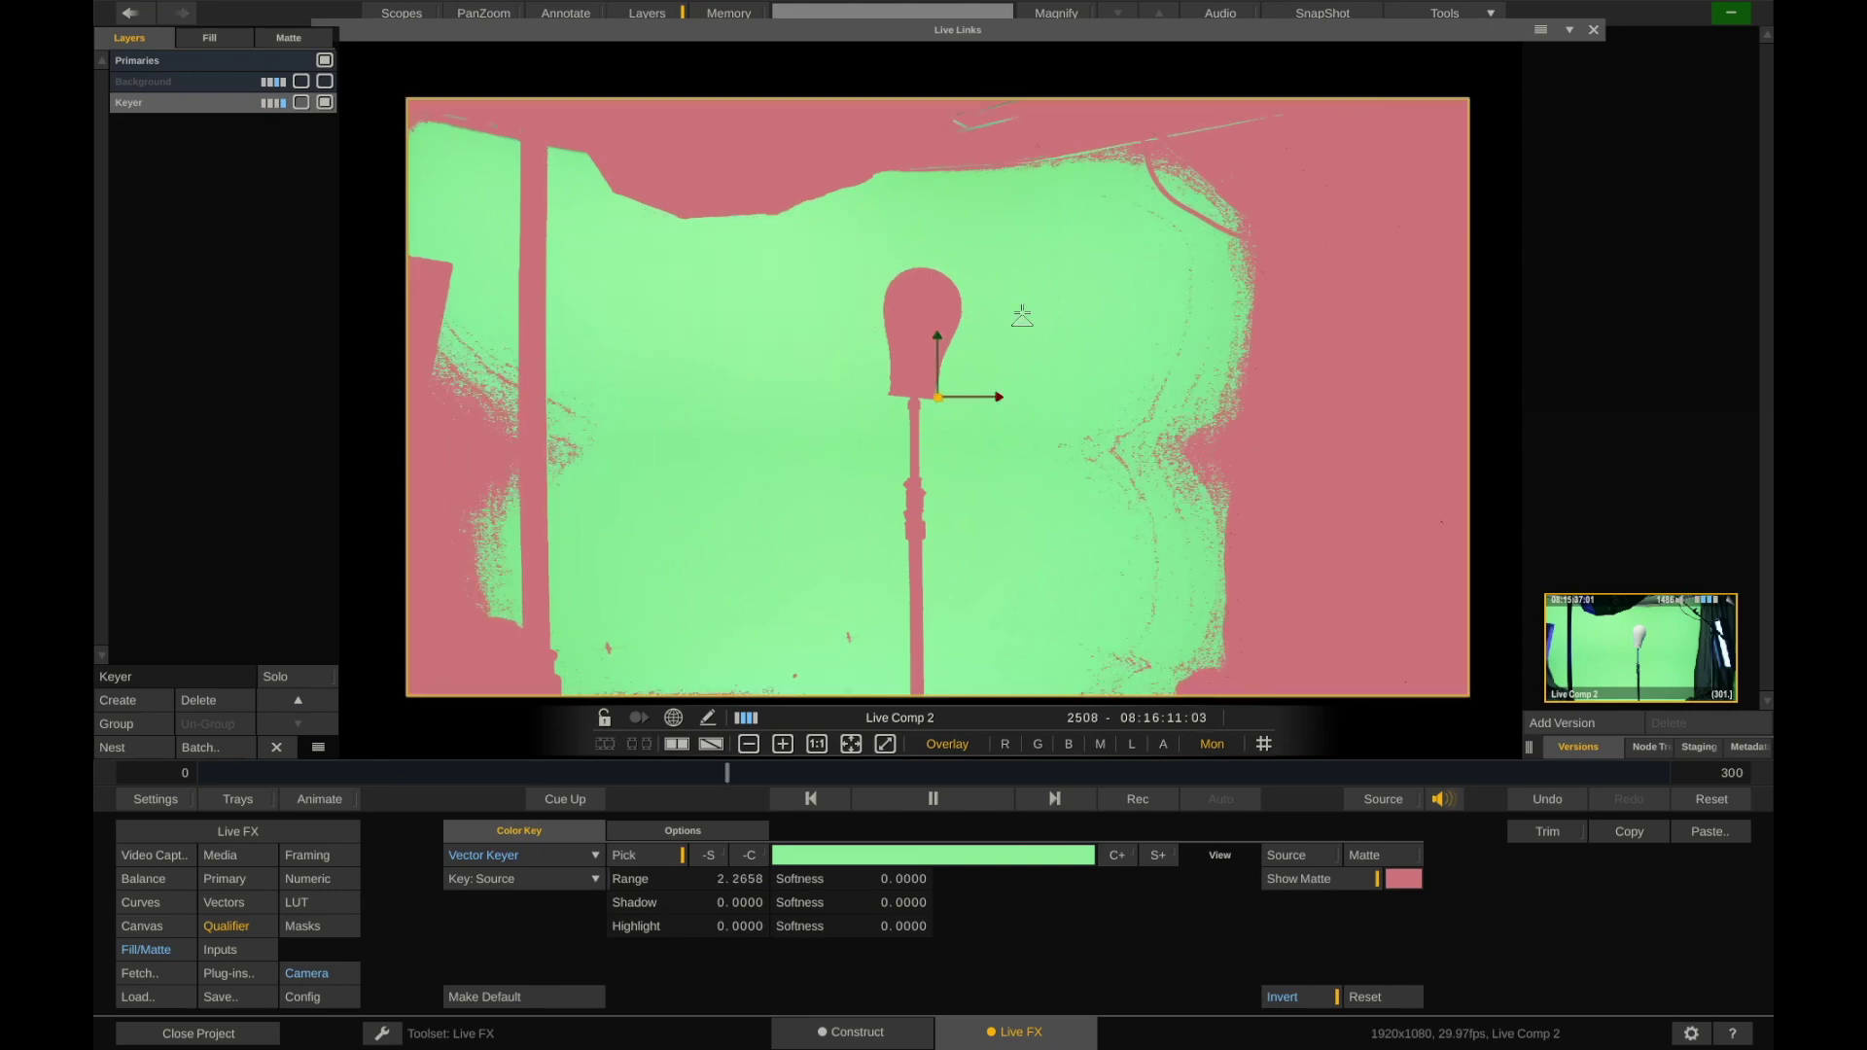
pyautogui.click(564, 856)
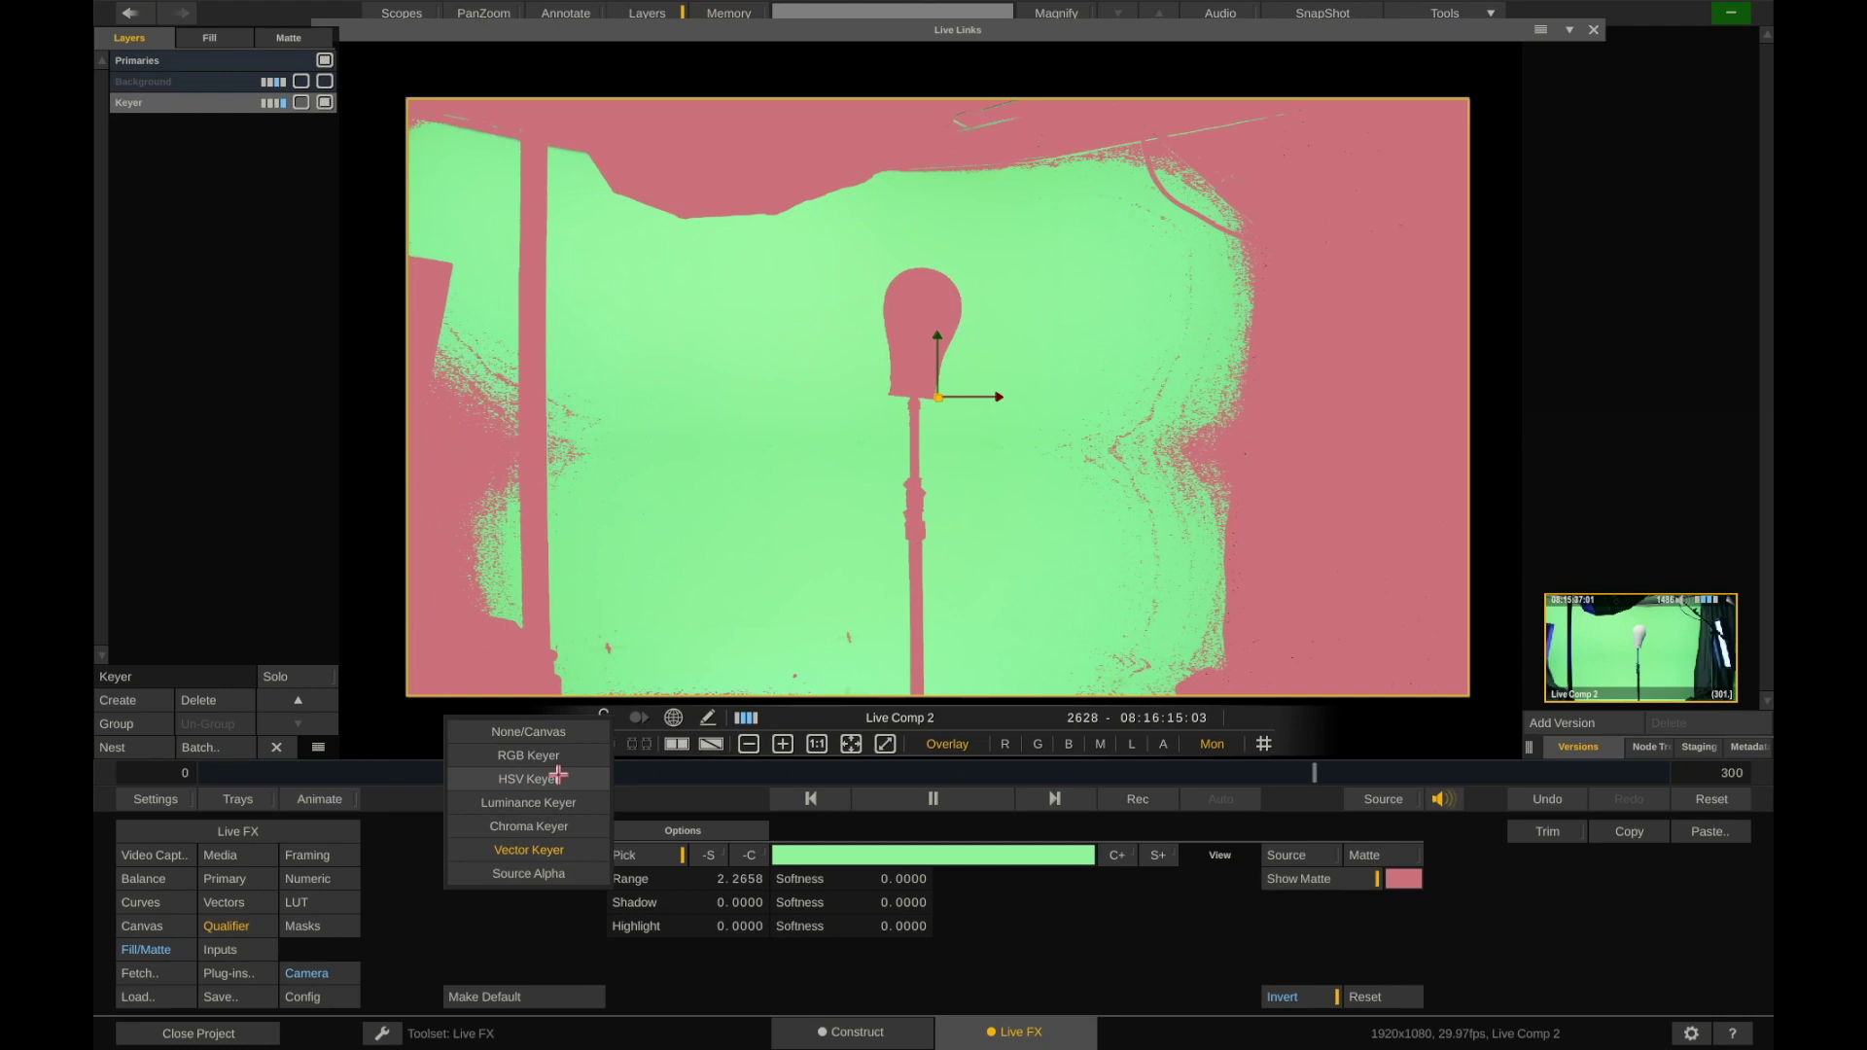
# Switch to the HSV Keyer, enable Pick, and sample green spots around the frame
pyautogui.click(530, 779)
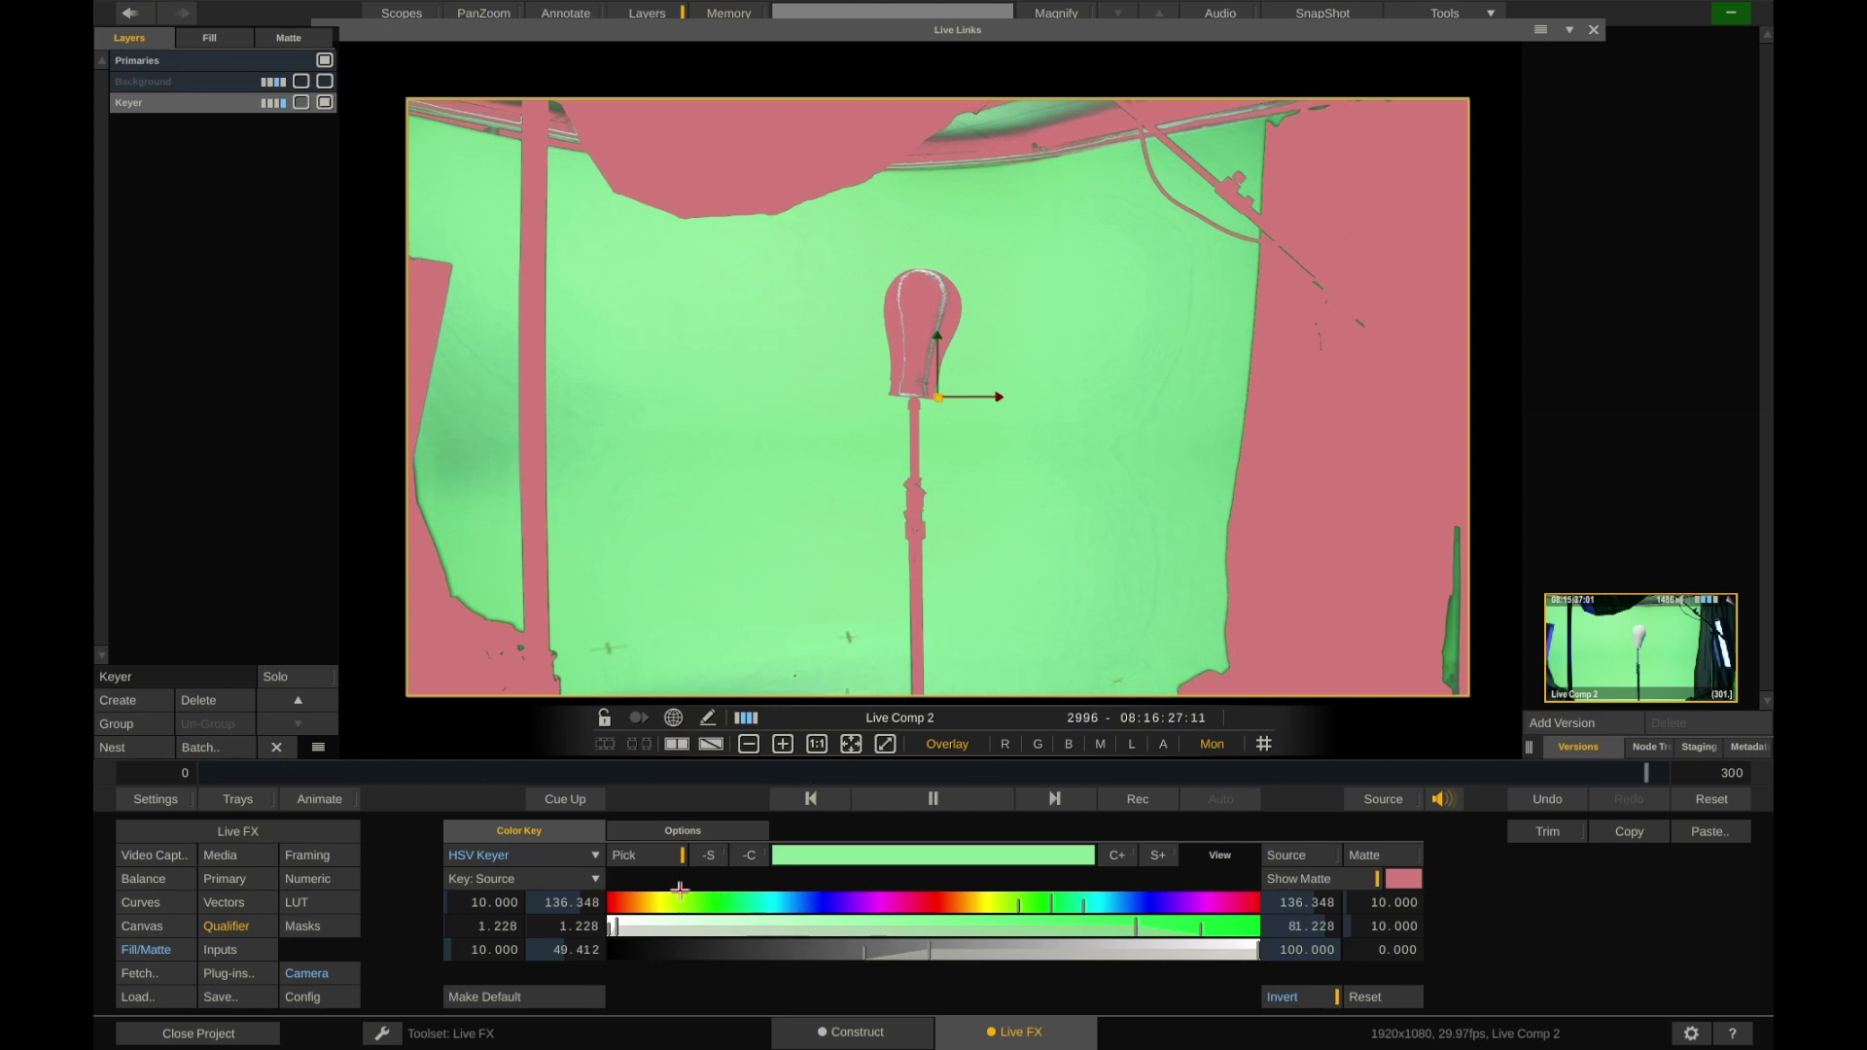
pyautogui.click(673, 855)
pyautogui.click(1142, 370)
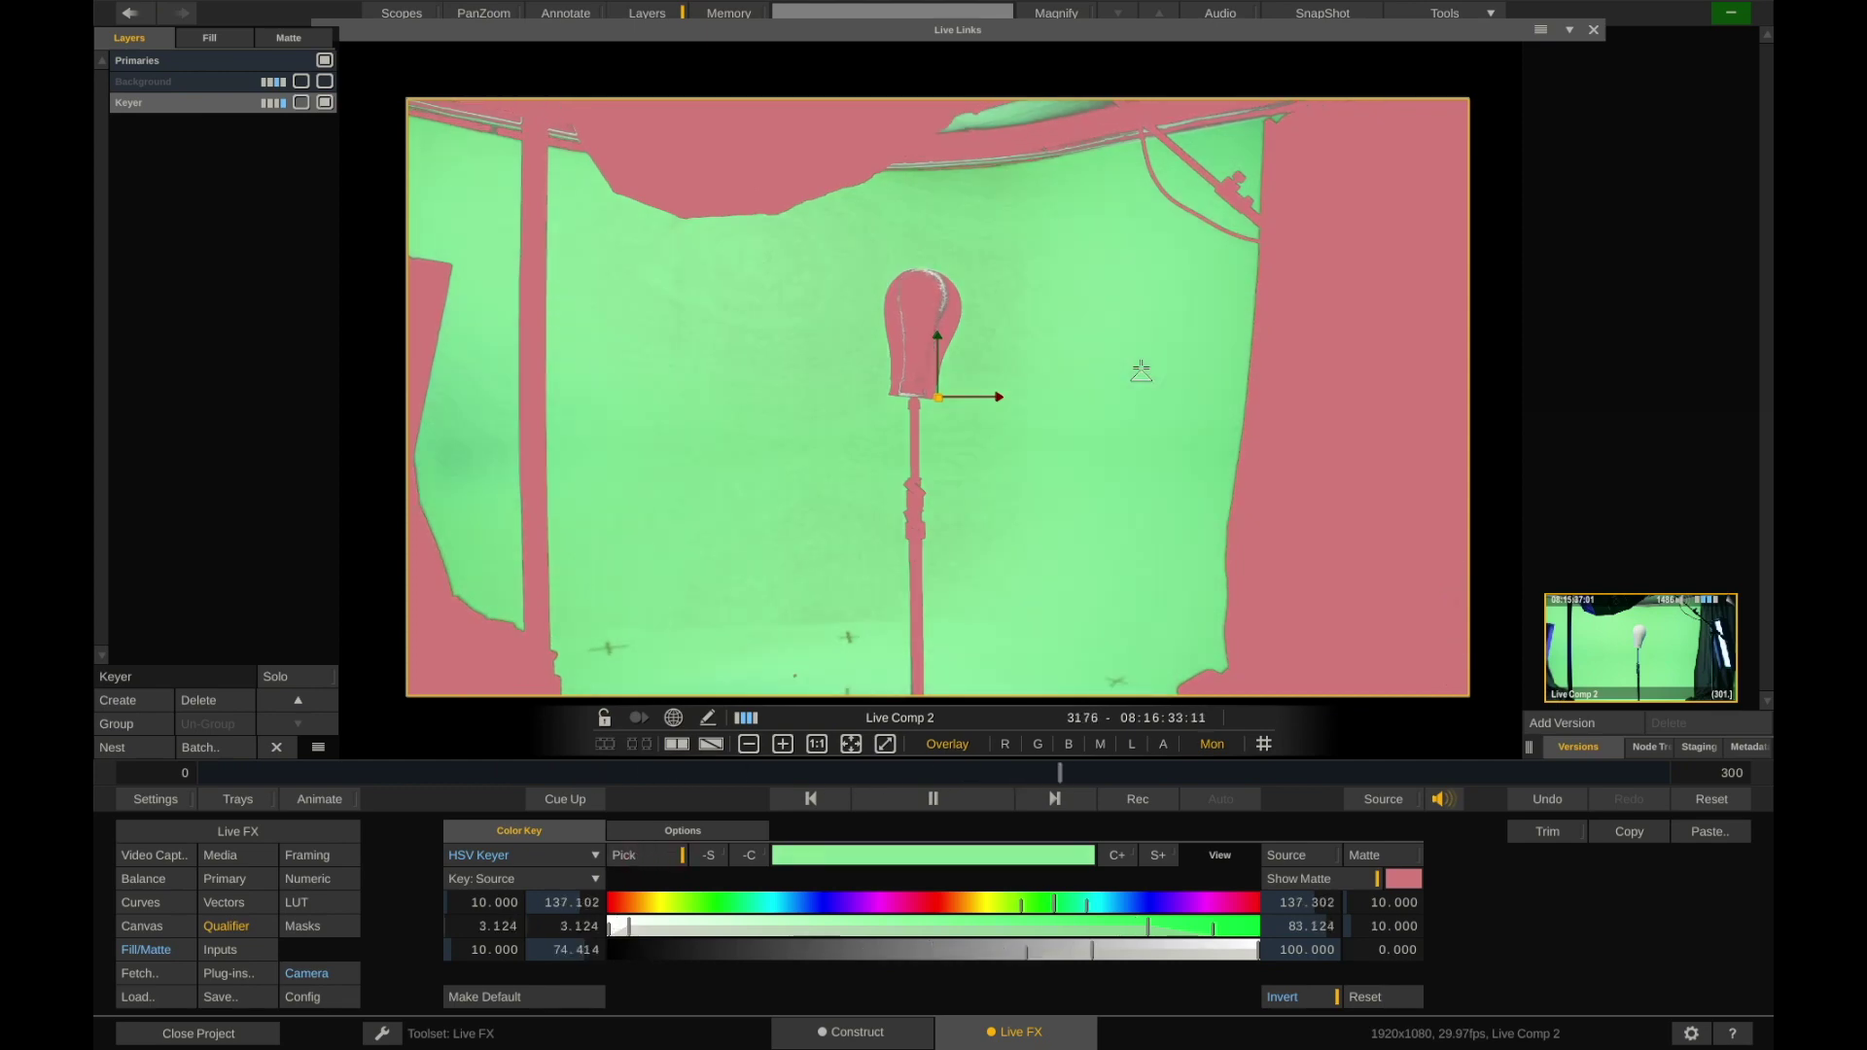
pyautogui.click(1377, 415)
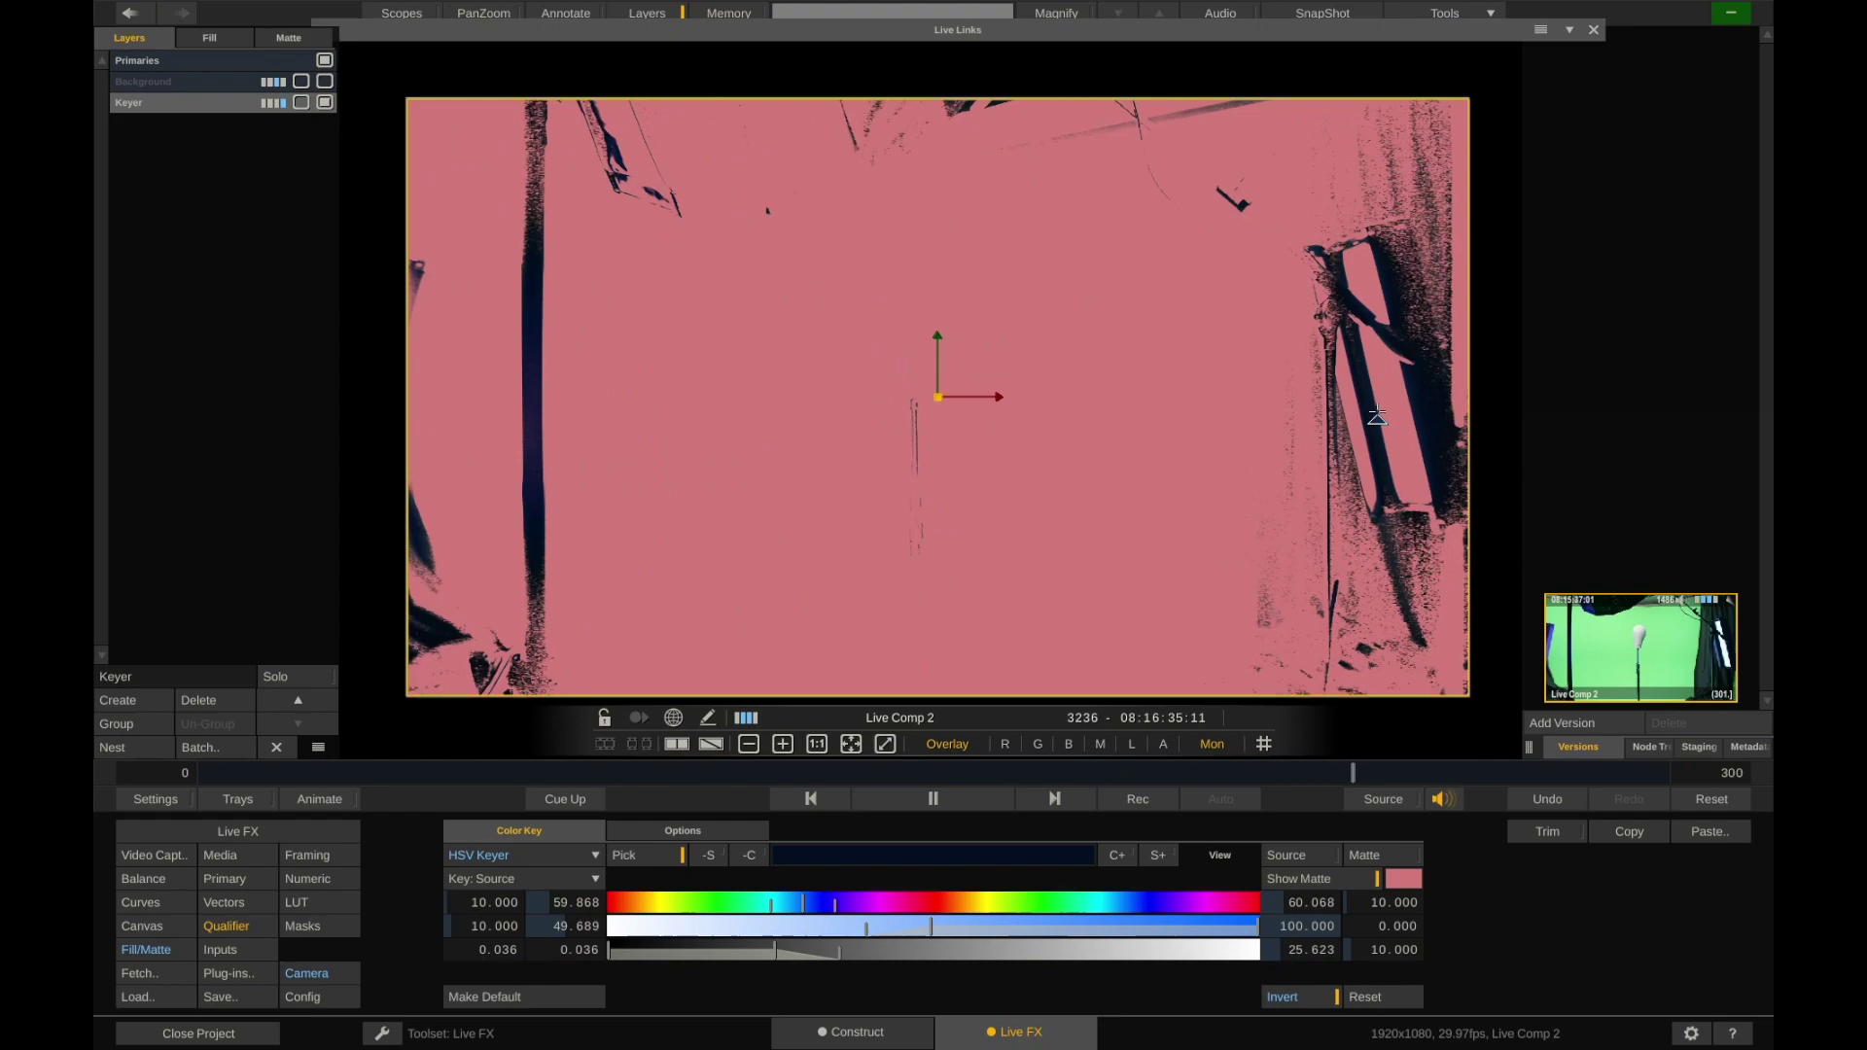
pyautogui.click(853, 204)
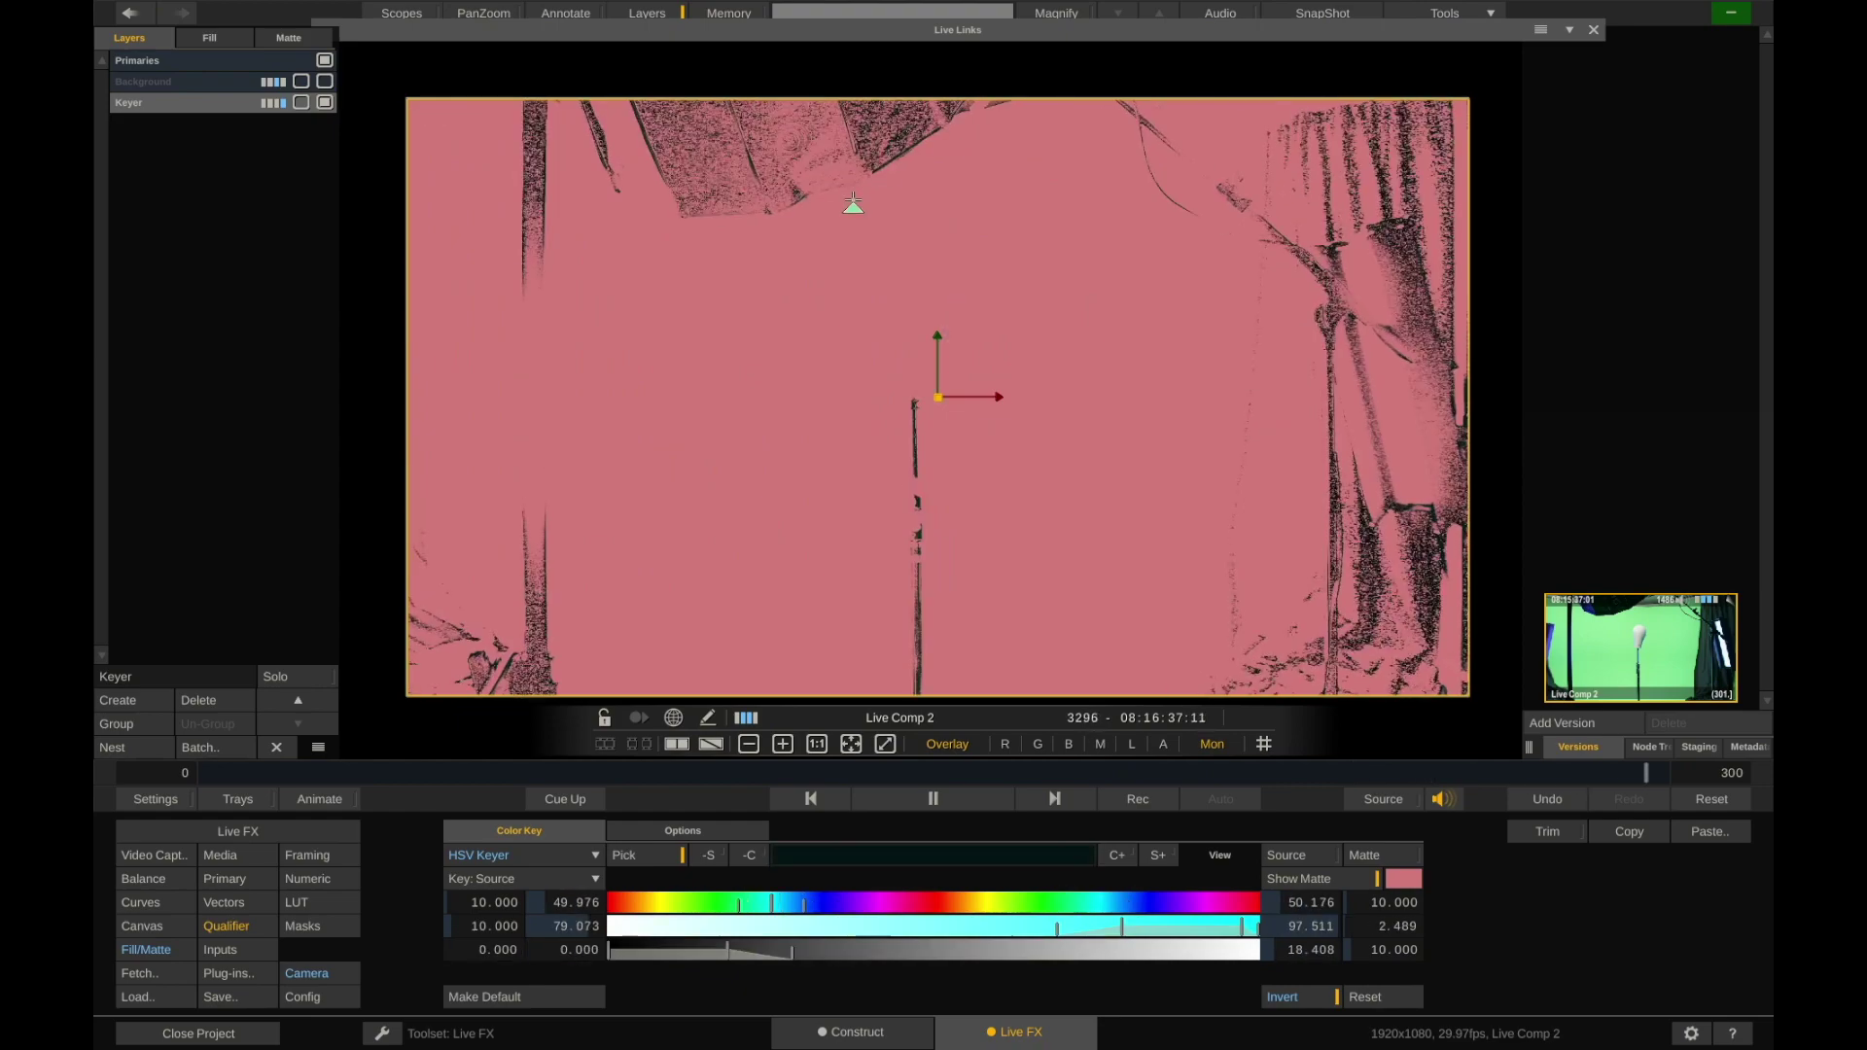
pyautogui.click(506, 261)
pyautogui.click(446, 350)
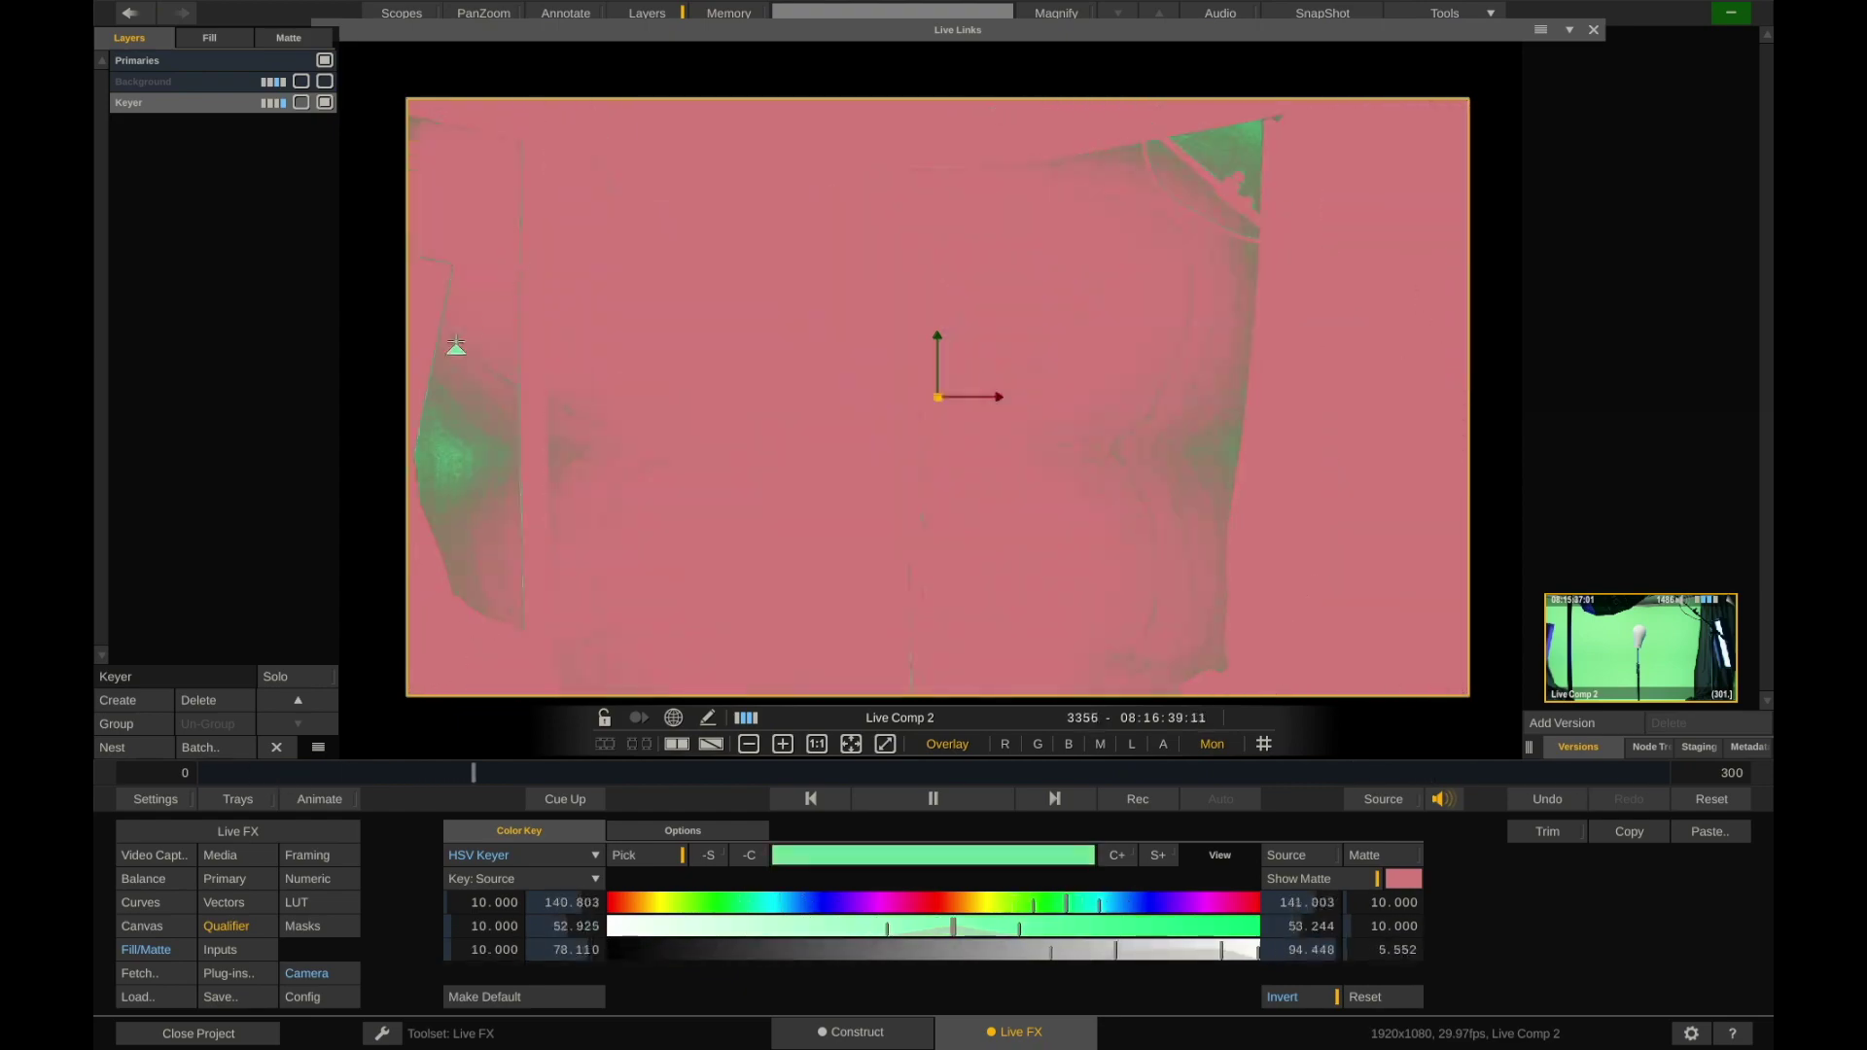
pyautogui.click(647, 379)
# Drag sample regions across the green backdrop until the hue key reaches 130.957–141.486
pyautogui.moveTo(670, 313); pyautogui.dragTo(861, 618)
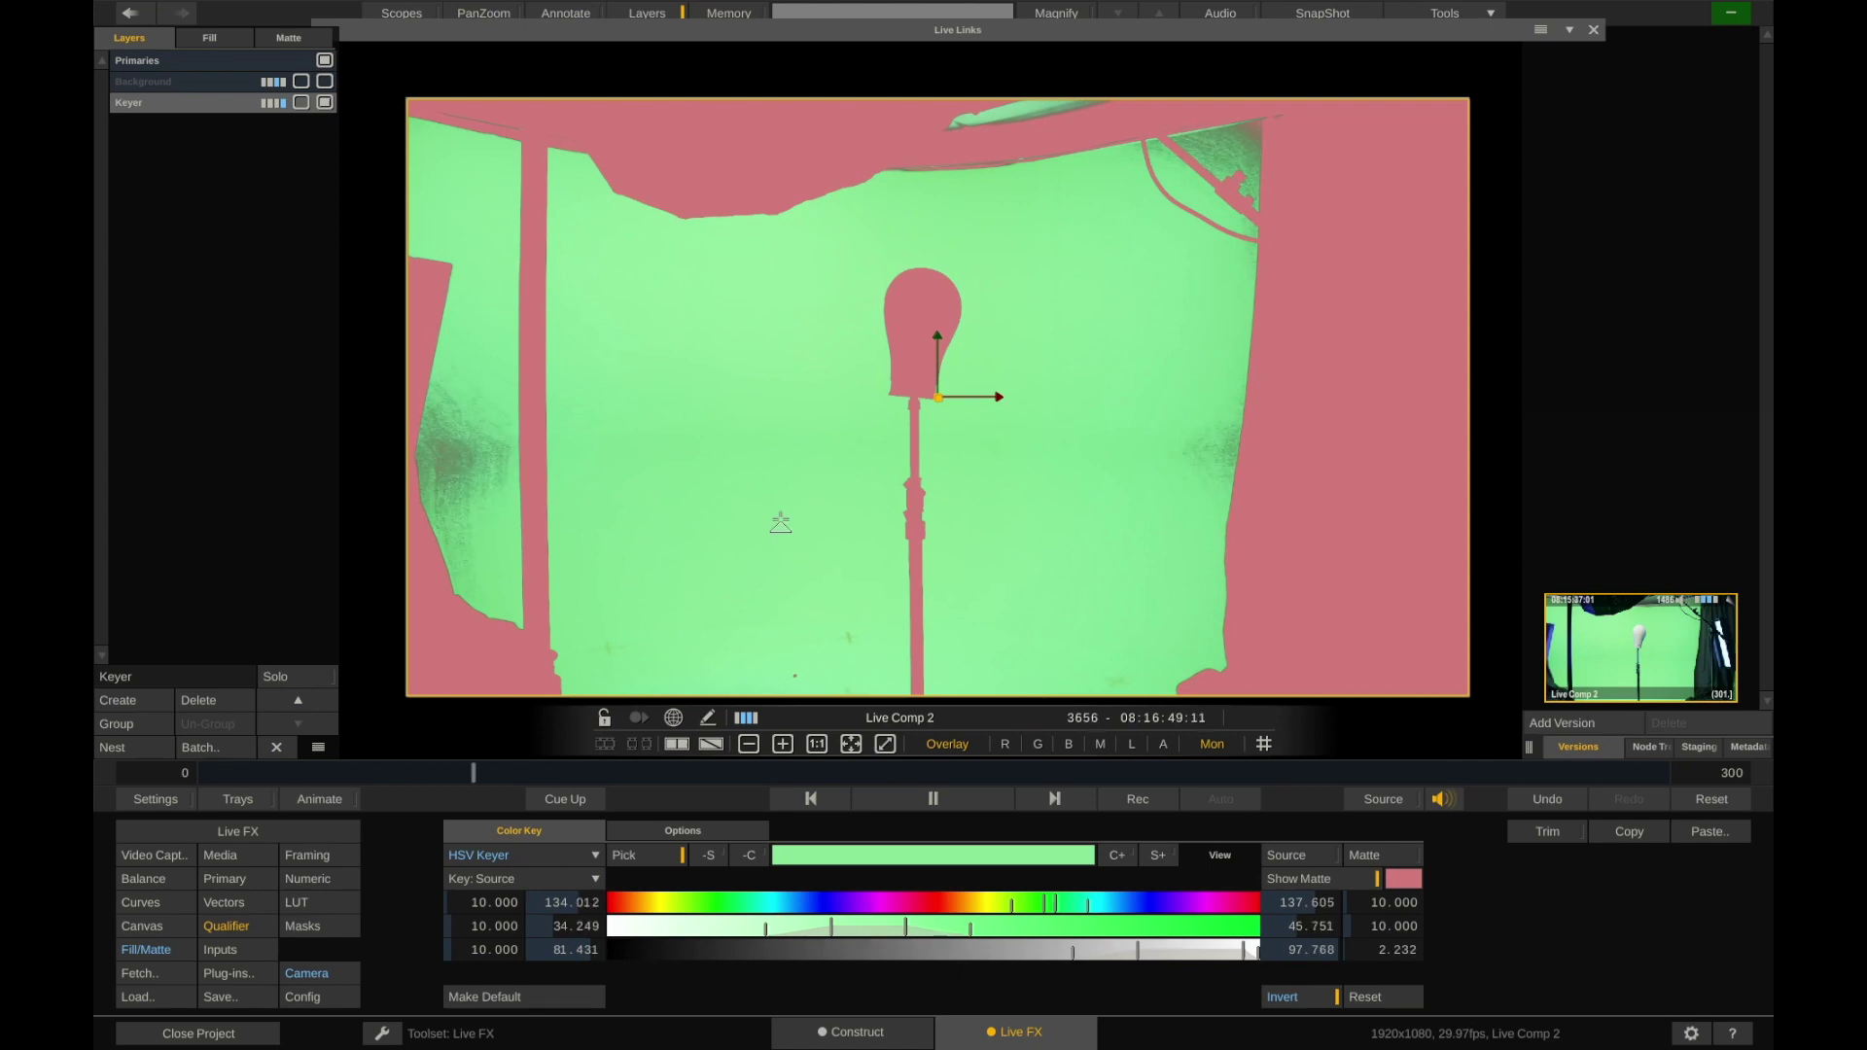
pyautogui.click(1235, 382)
pyautogui.click(800, 283)
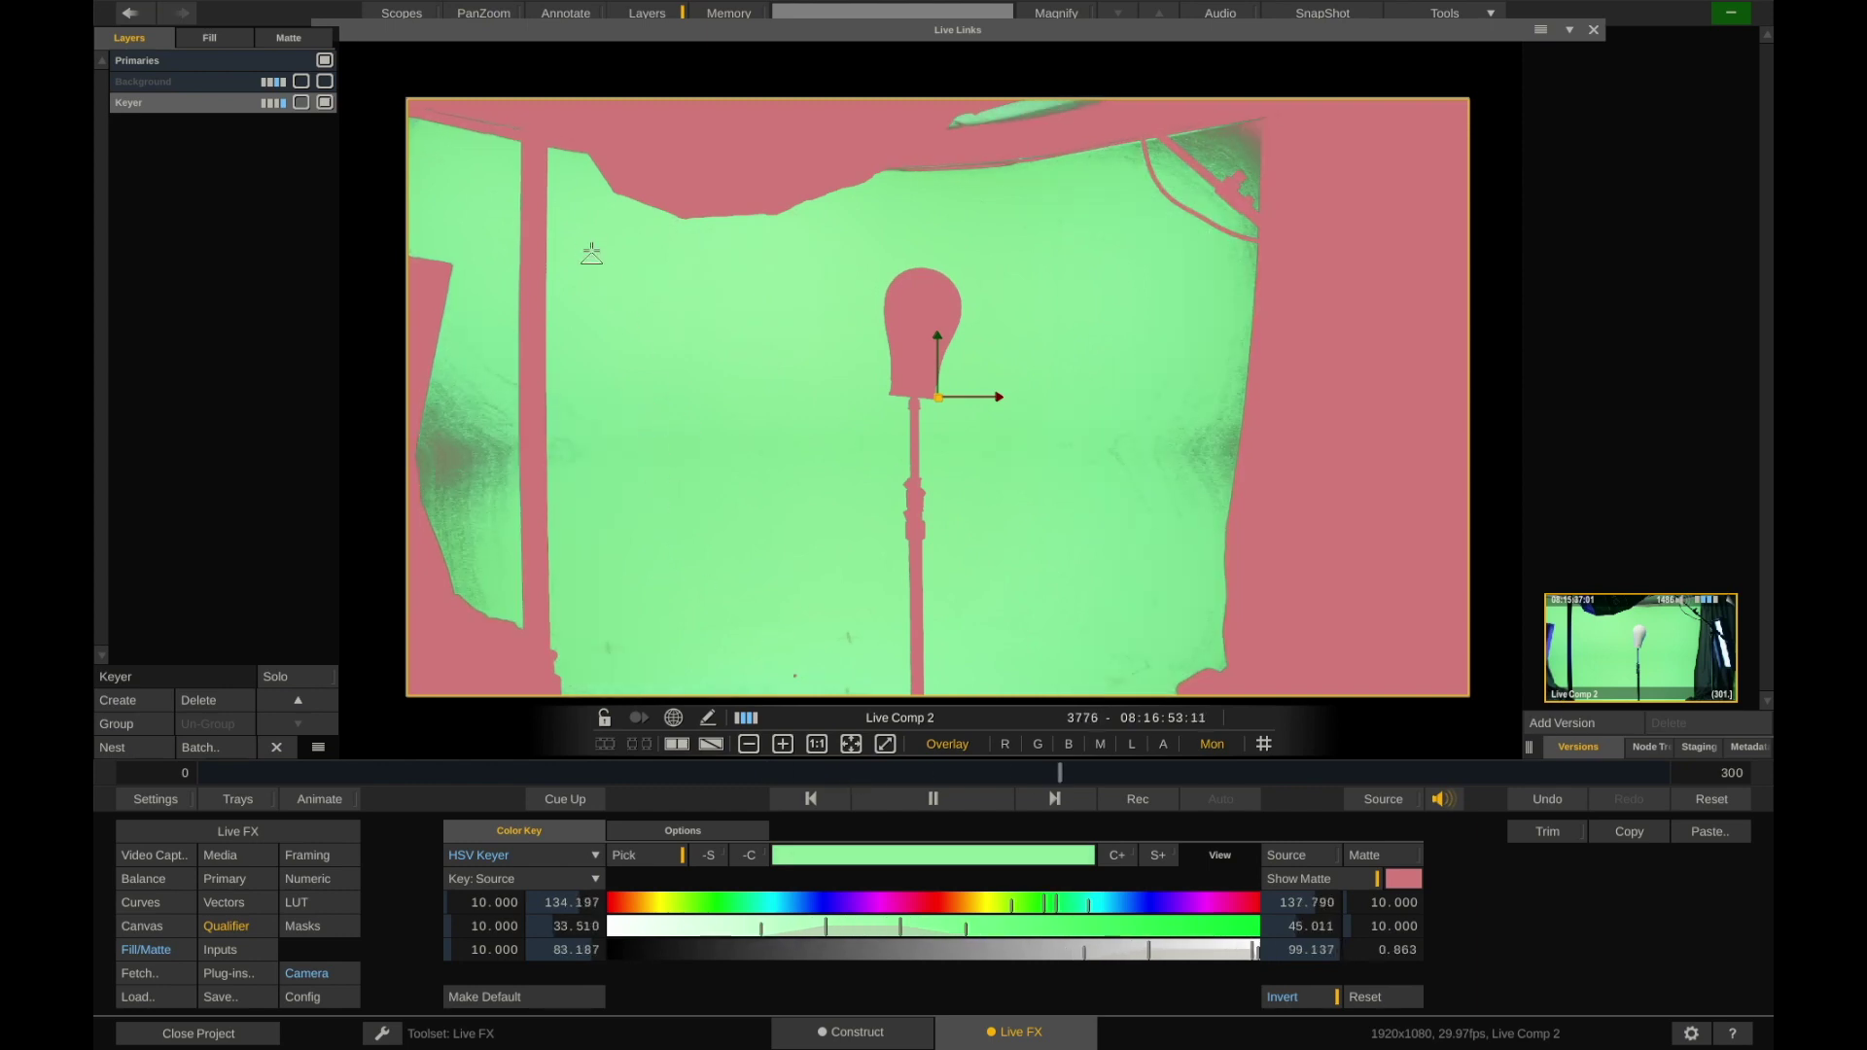
pyautogui.moveTo(587, 242); pyautogui.dragTo(844, 647)
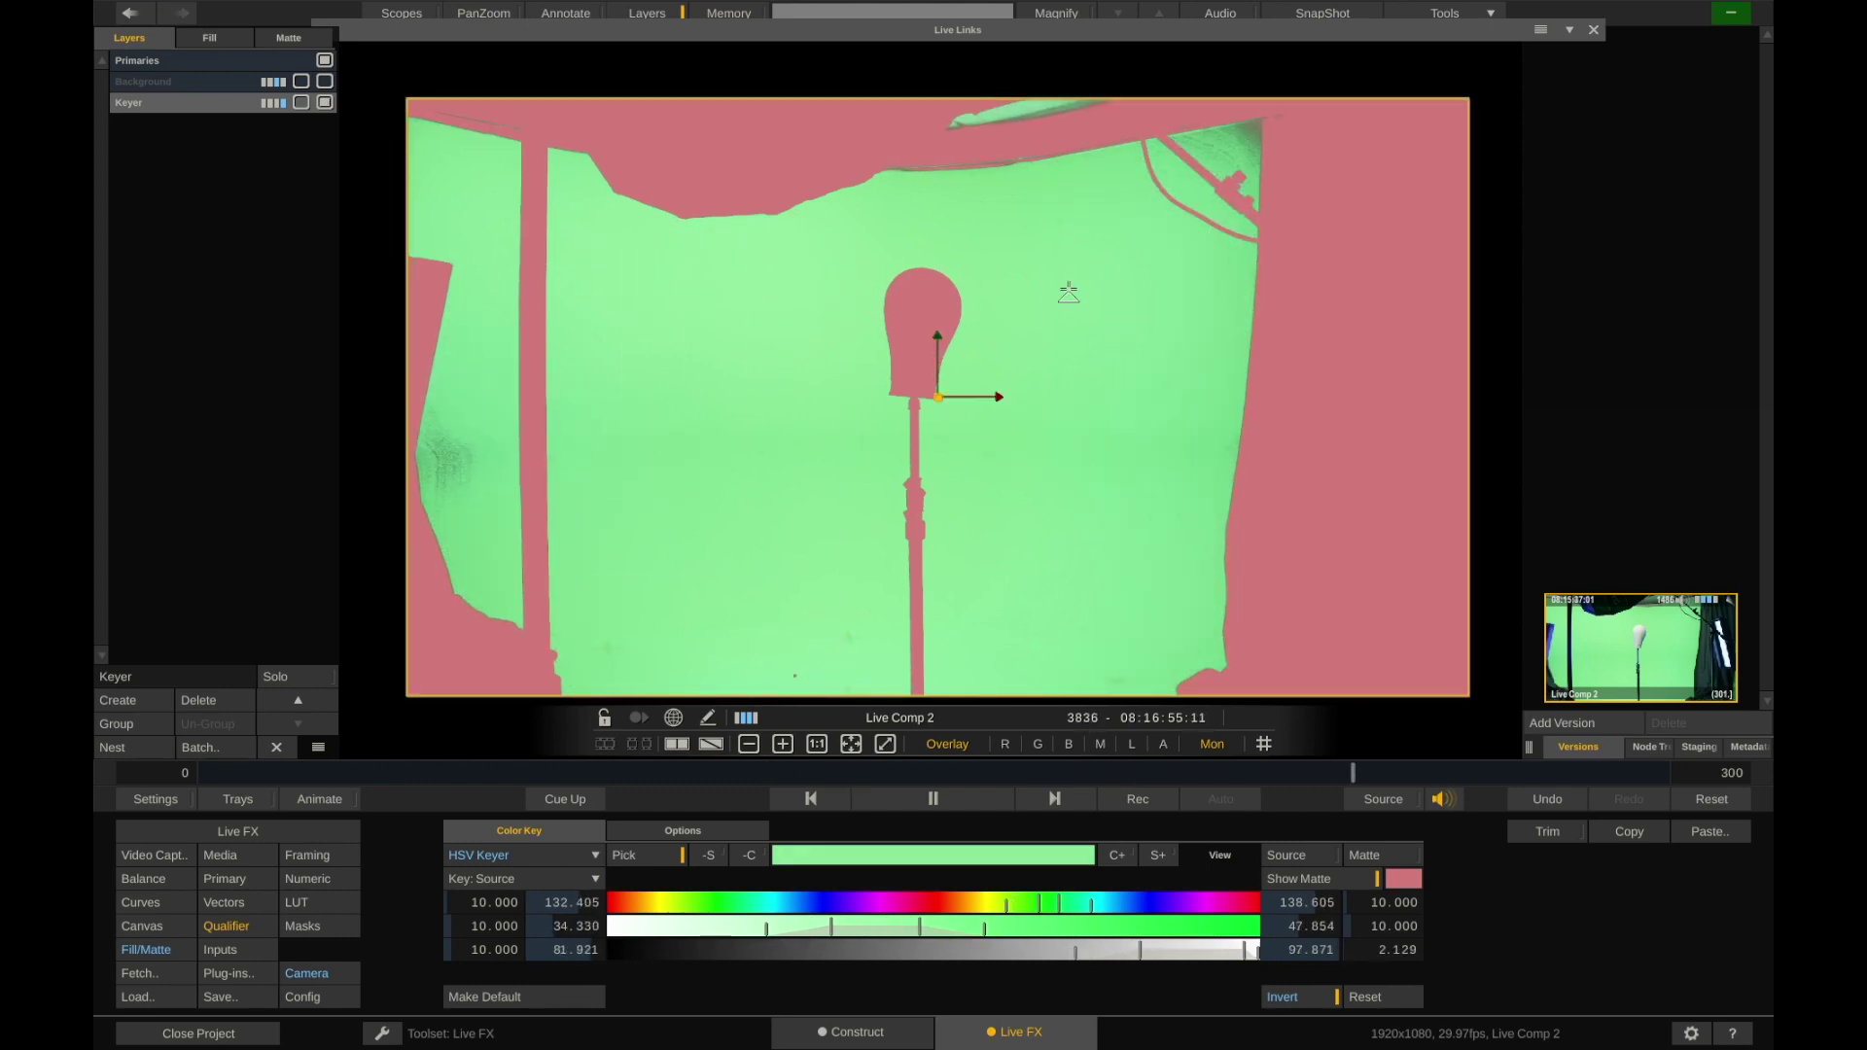
pyautogui.moveTo(1012, 222); pyautogui.dragTo(1129, 663)
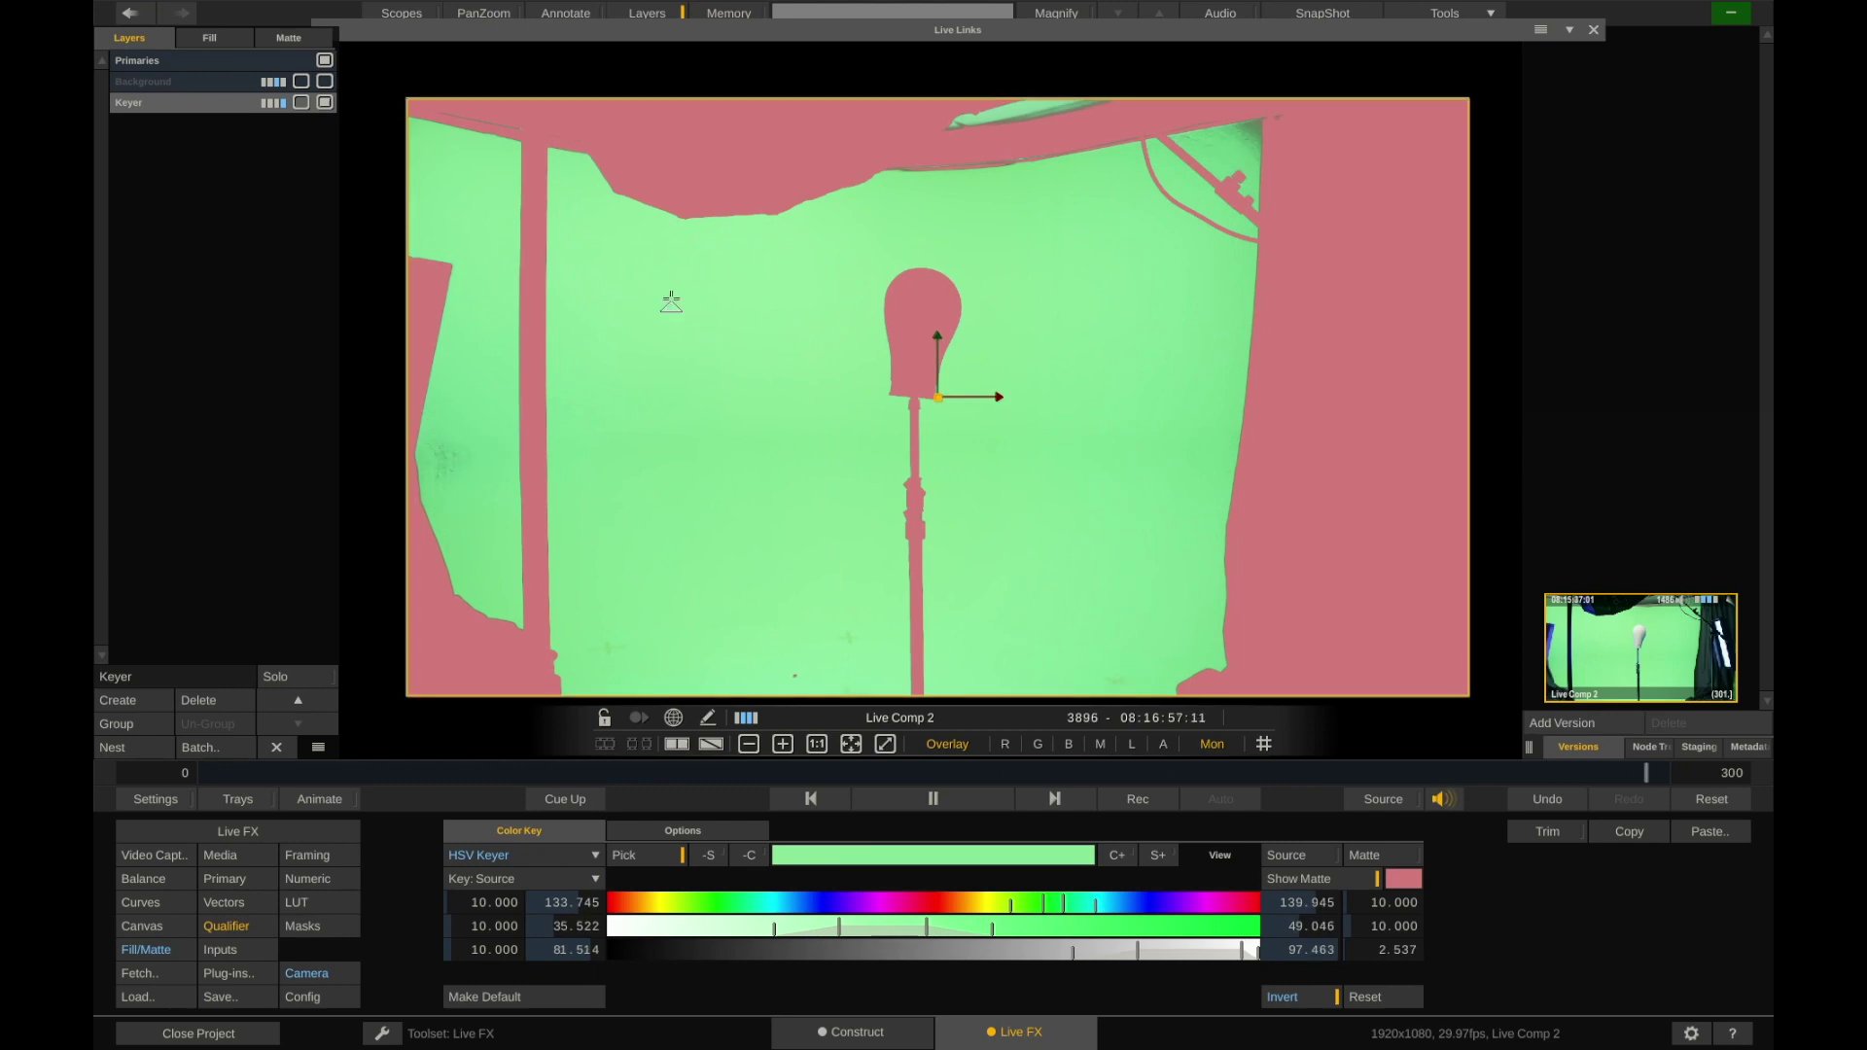
pyautogui.moveTo(585, 229); pyautogui.dragTo(859, 683)
pyautogui.moveTo(594, 225); pyautogui.dragTo(781, 637)
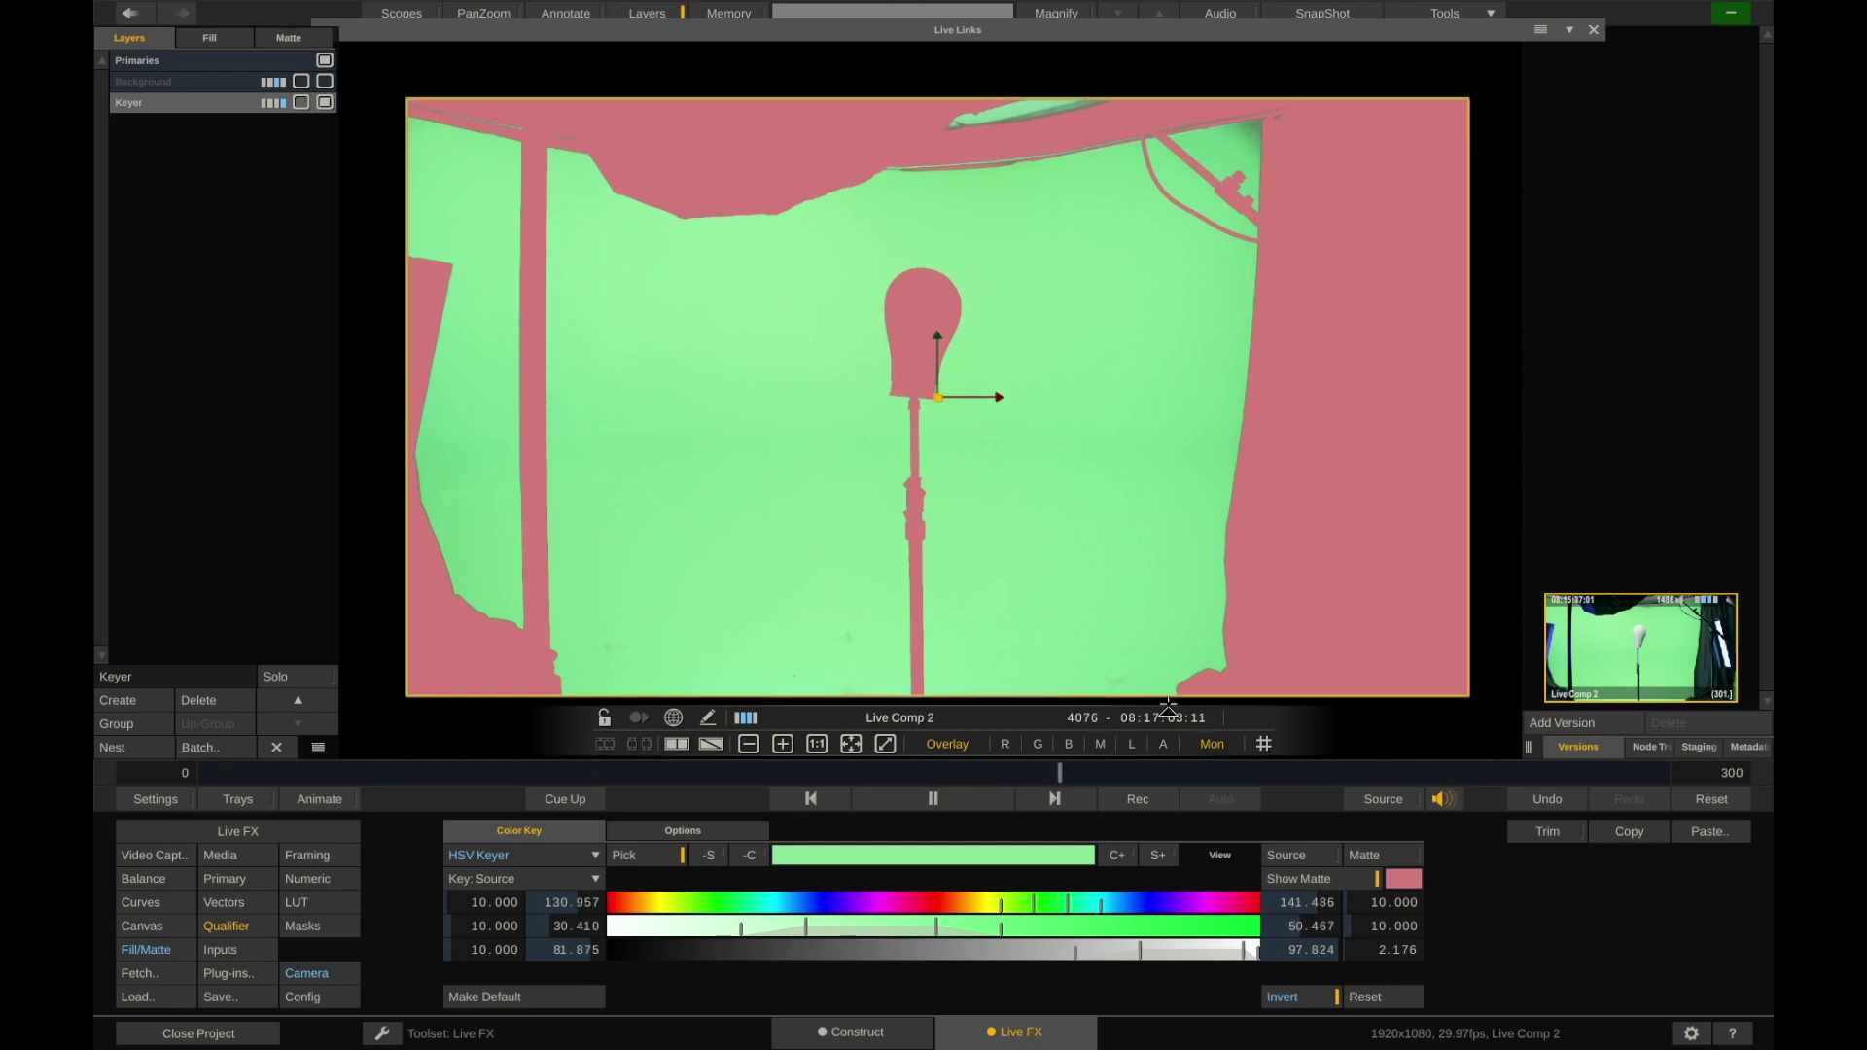
# Try a red matte overlay colour, cancel to keep pink, and view the black-and-white matte
pyautogui.click(1342, 880)
pyautogui.click(1366, 854)
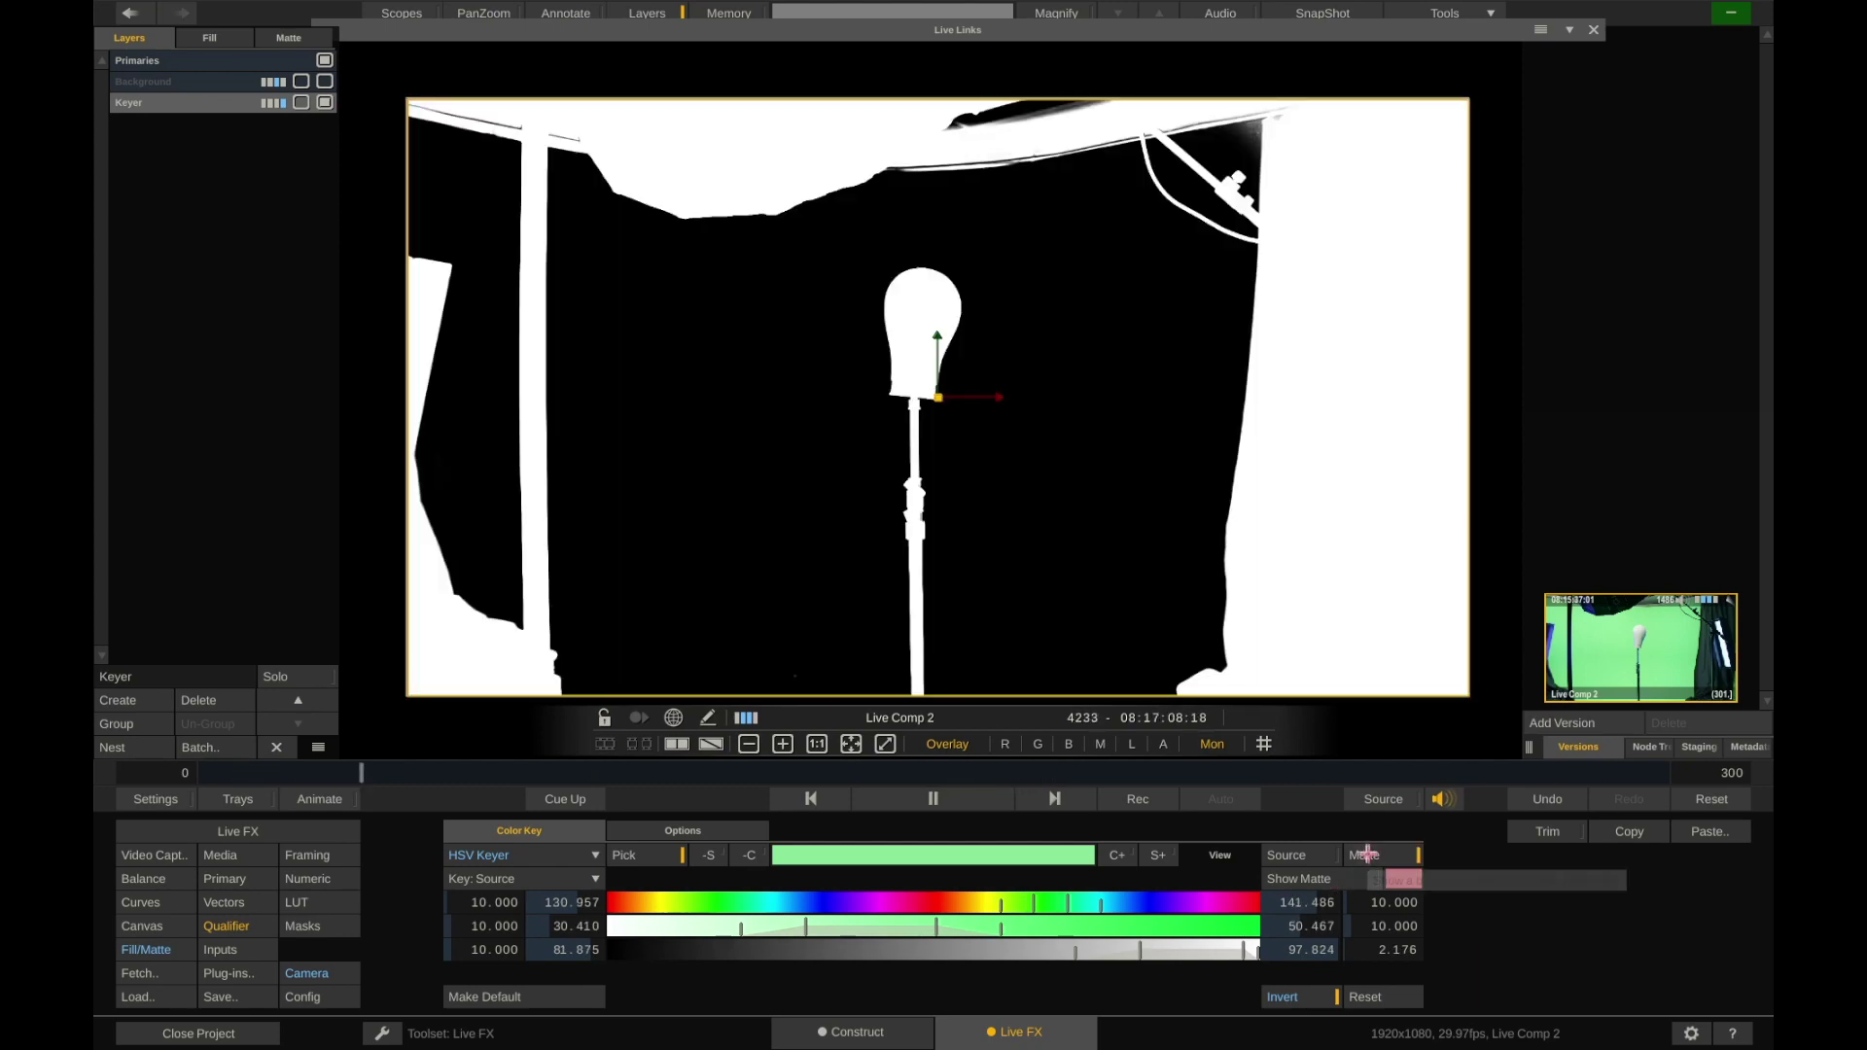
pyautogui.click(1351, 881)
pyautogui.click(1401, 878)
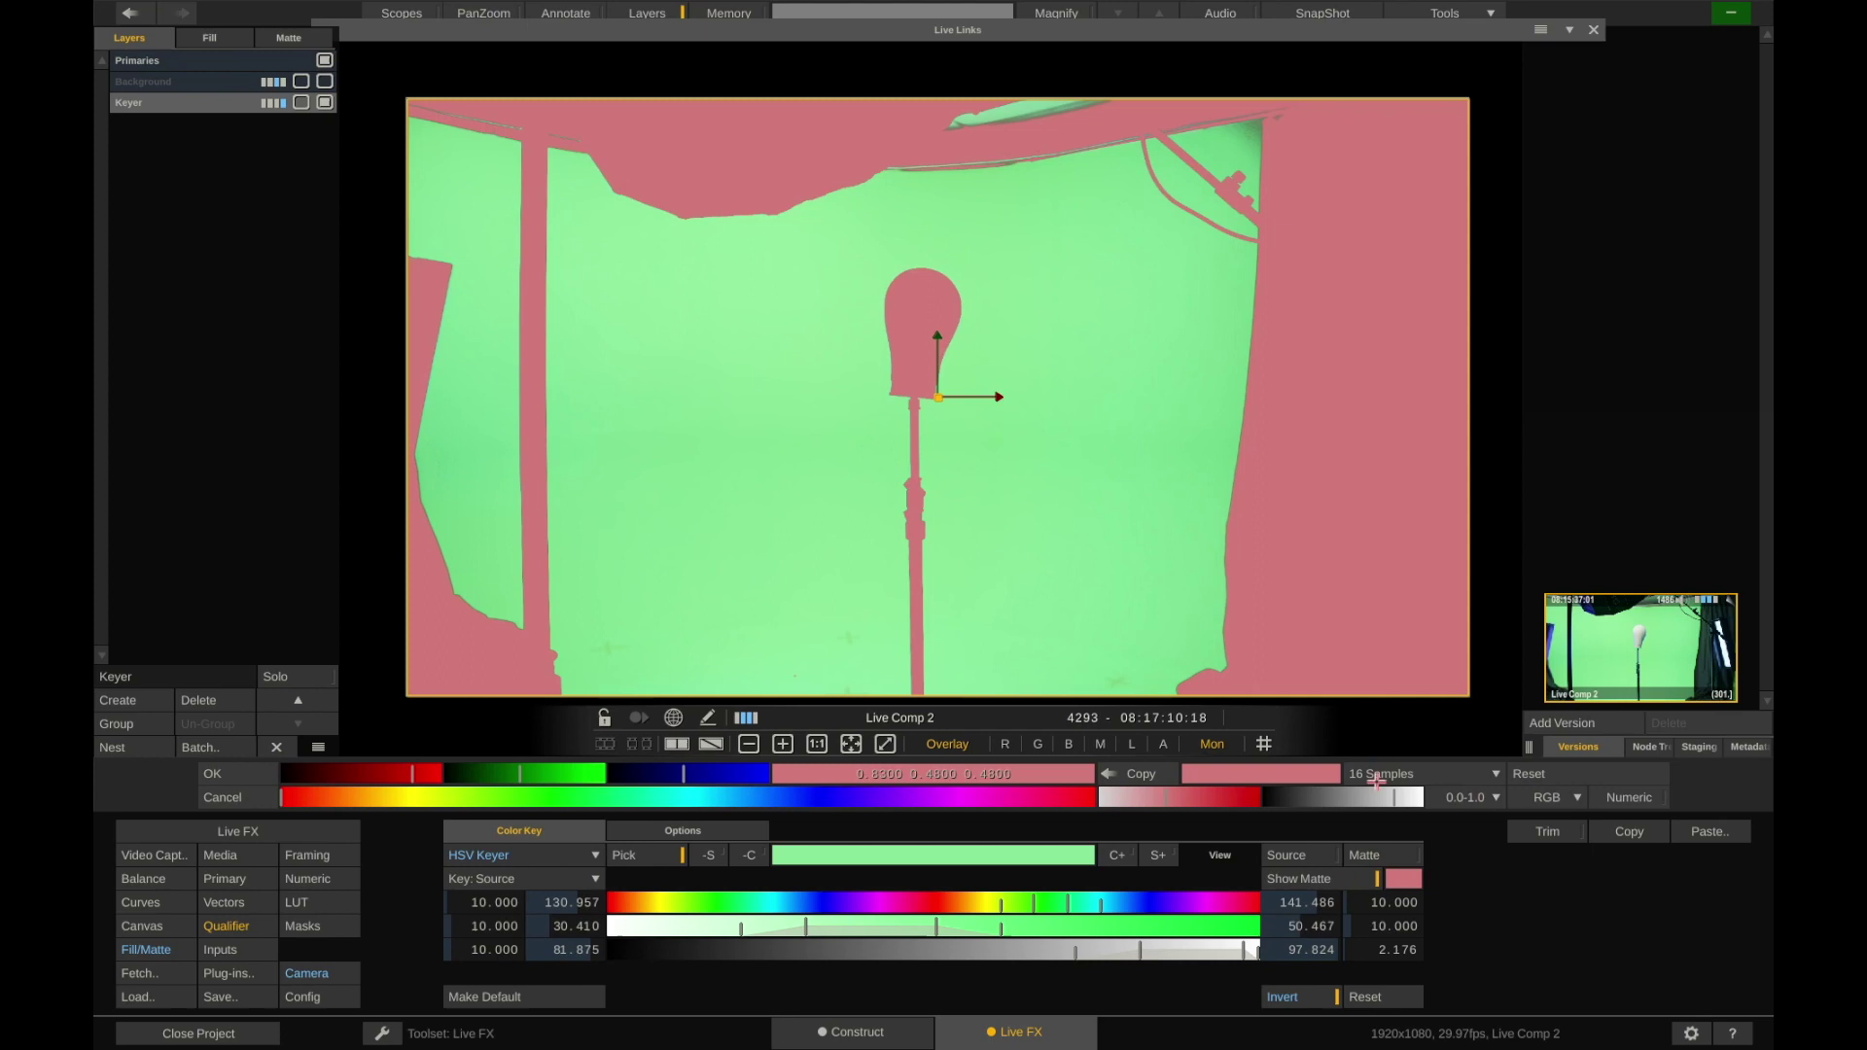
pyautogui.moveTo(1206, 807); pyautogui.dragTo(1242, 797)
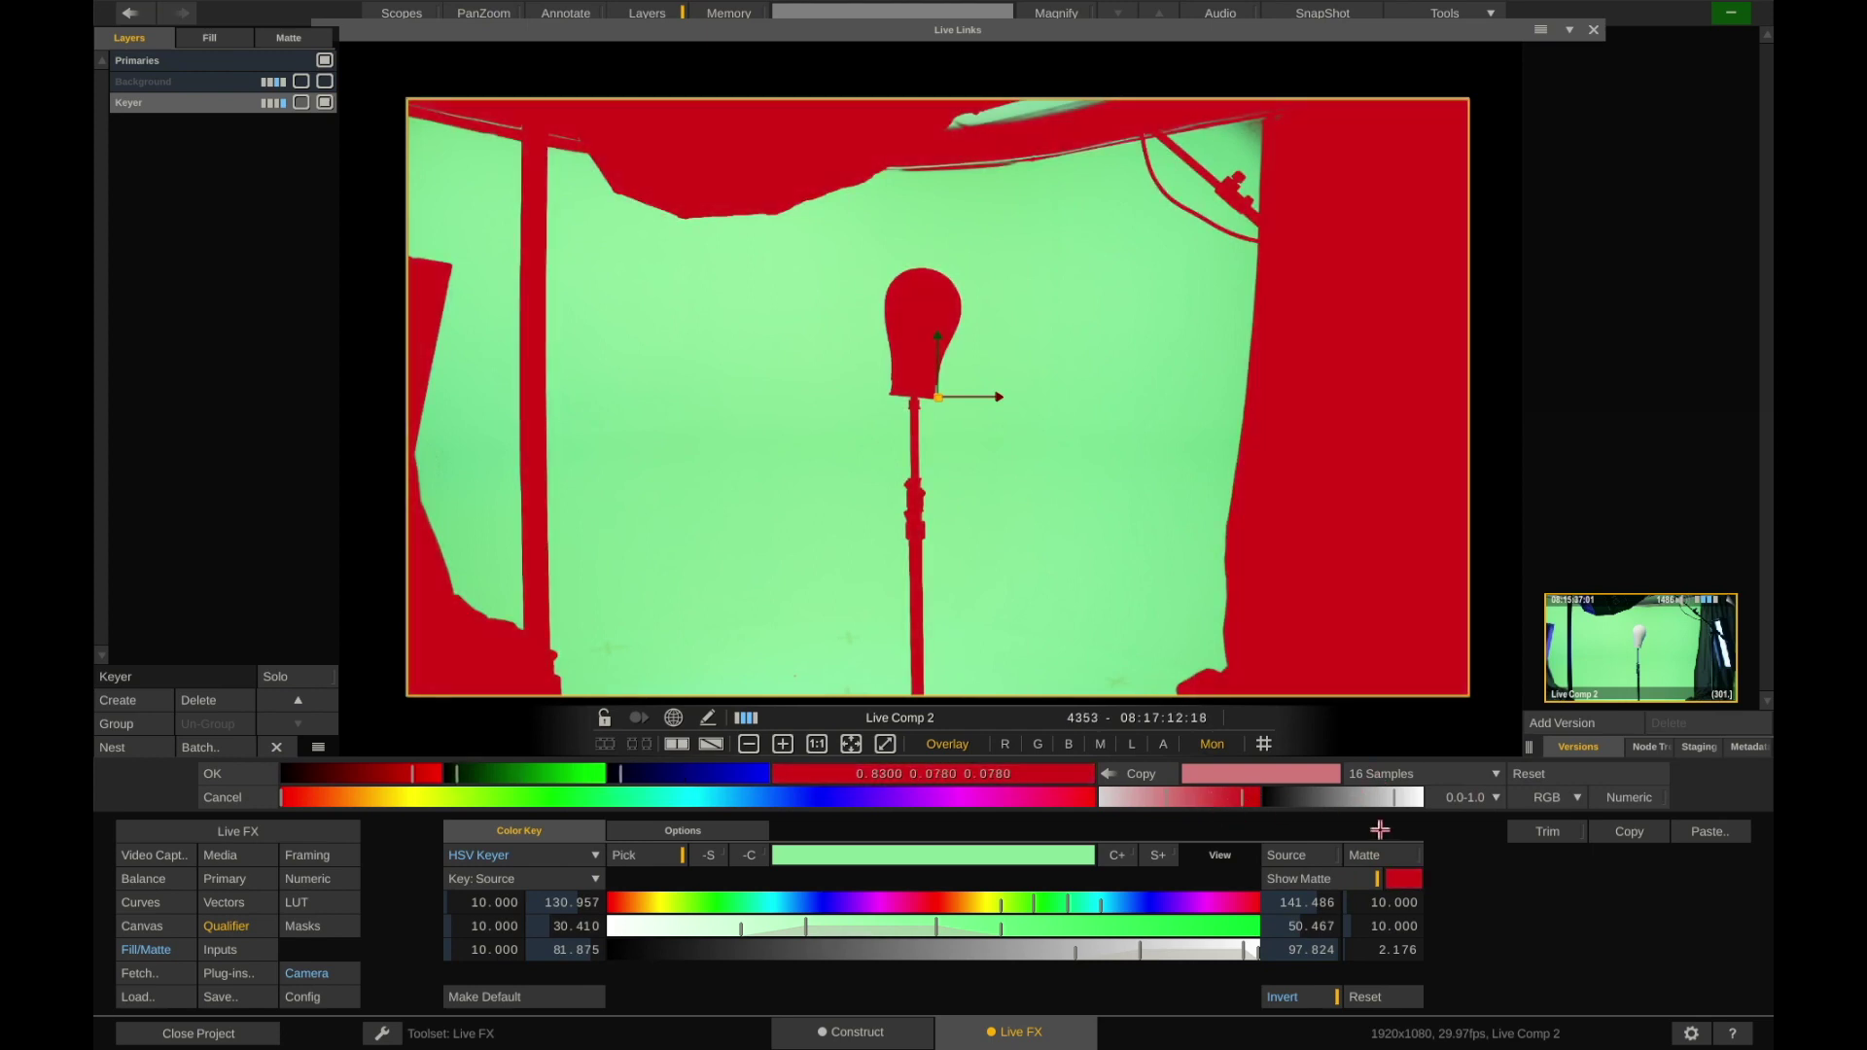
pyautogui.press('Escape')
pyautogui.click(1346, 875)
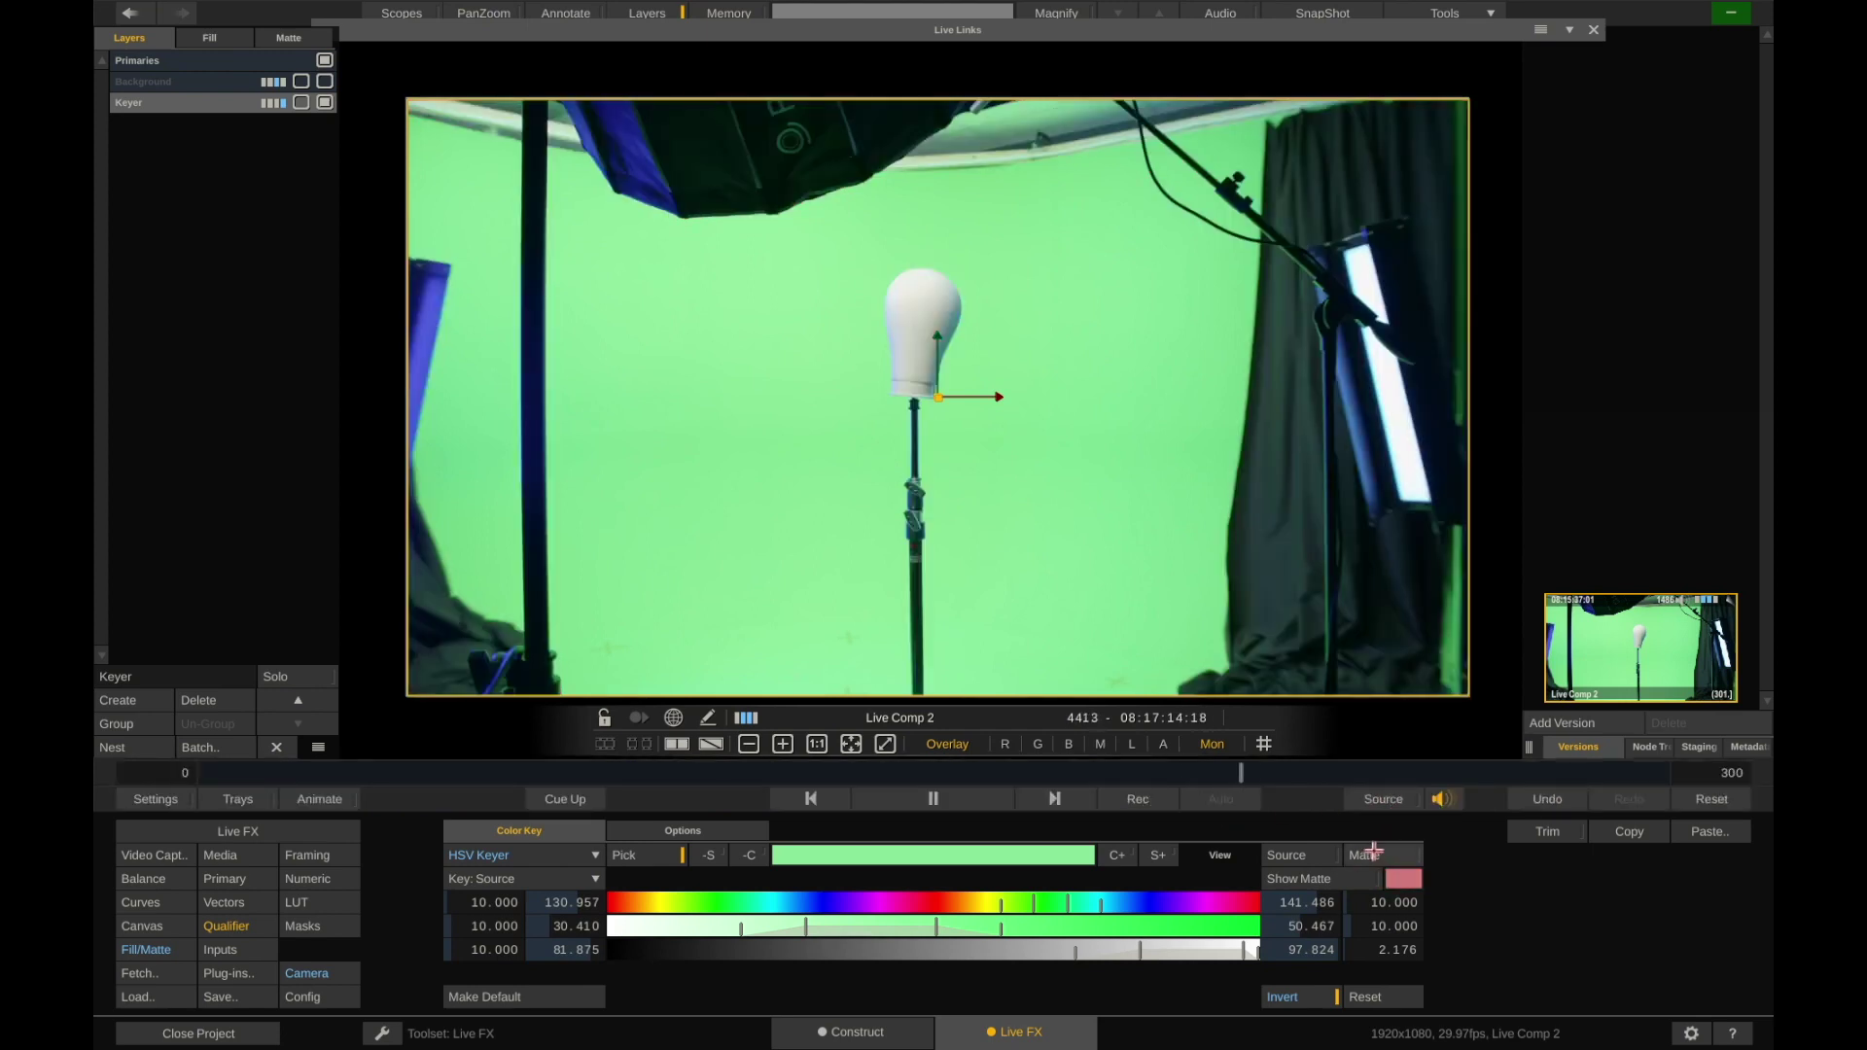
pyautogui.click(1371, 855)
pyautogui.scroll(4, 851, 594)
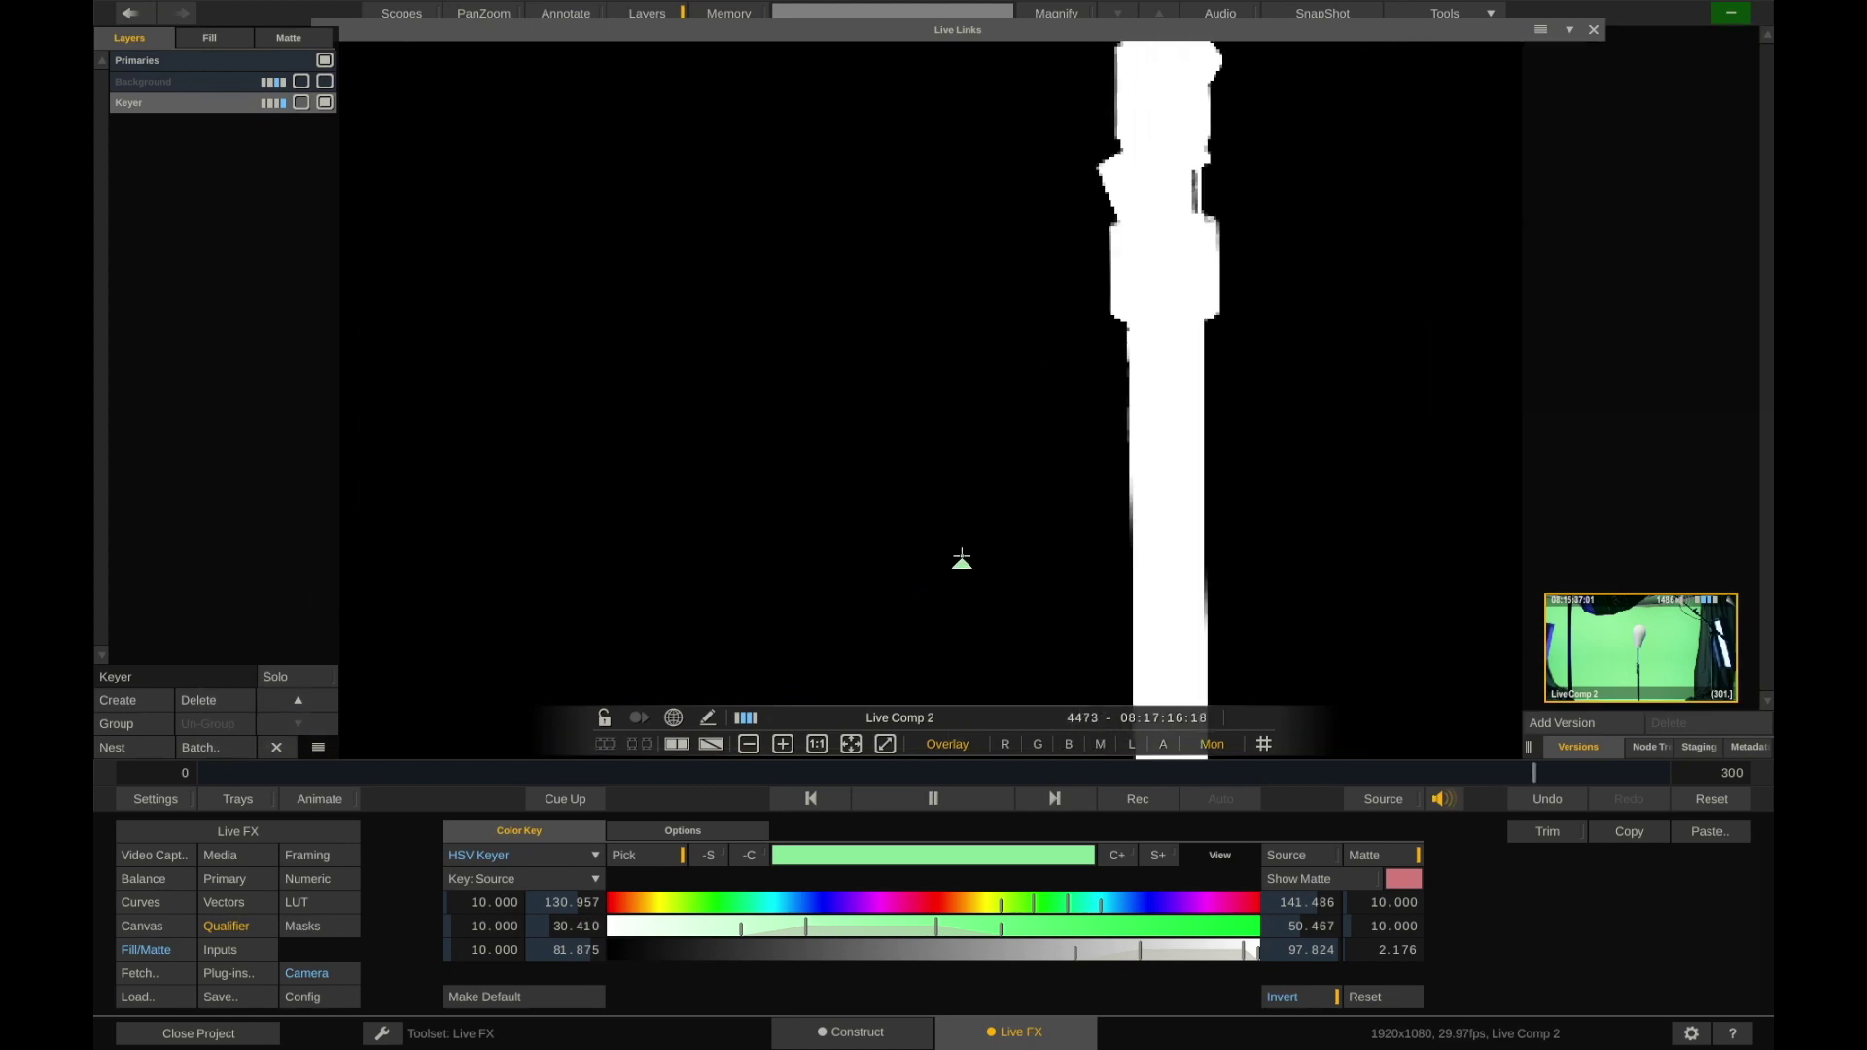
# On the post-key Options, try a matte Expand of 1, then reset it to 0
pyautogui.scroll(-5, 980, 534)
pyautogui.scroll(1, 985, 542)
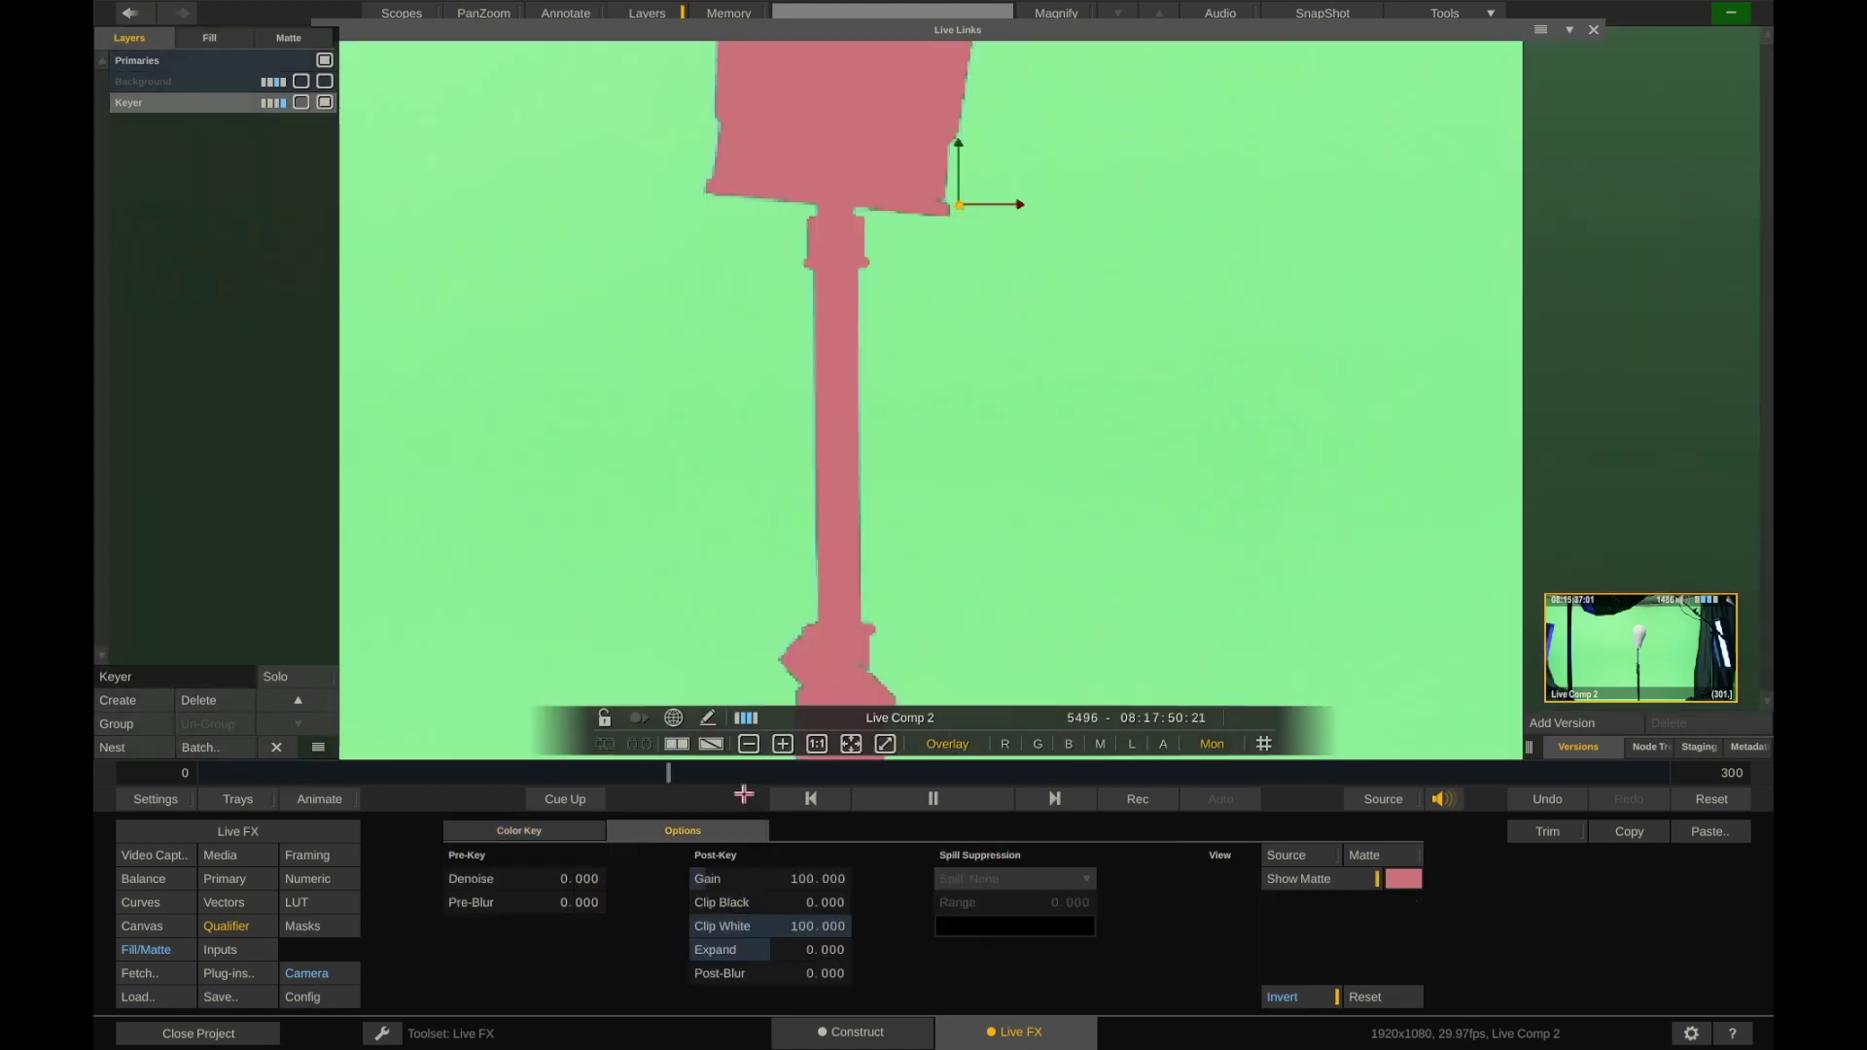
pyautogui.click(595, 833)
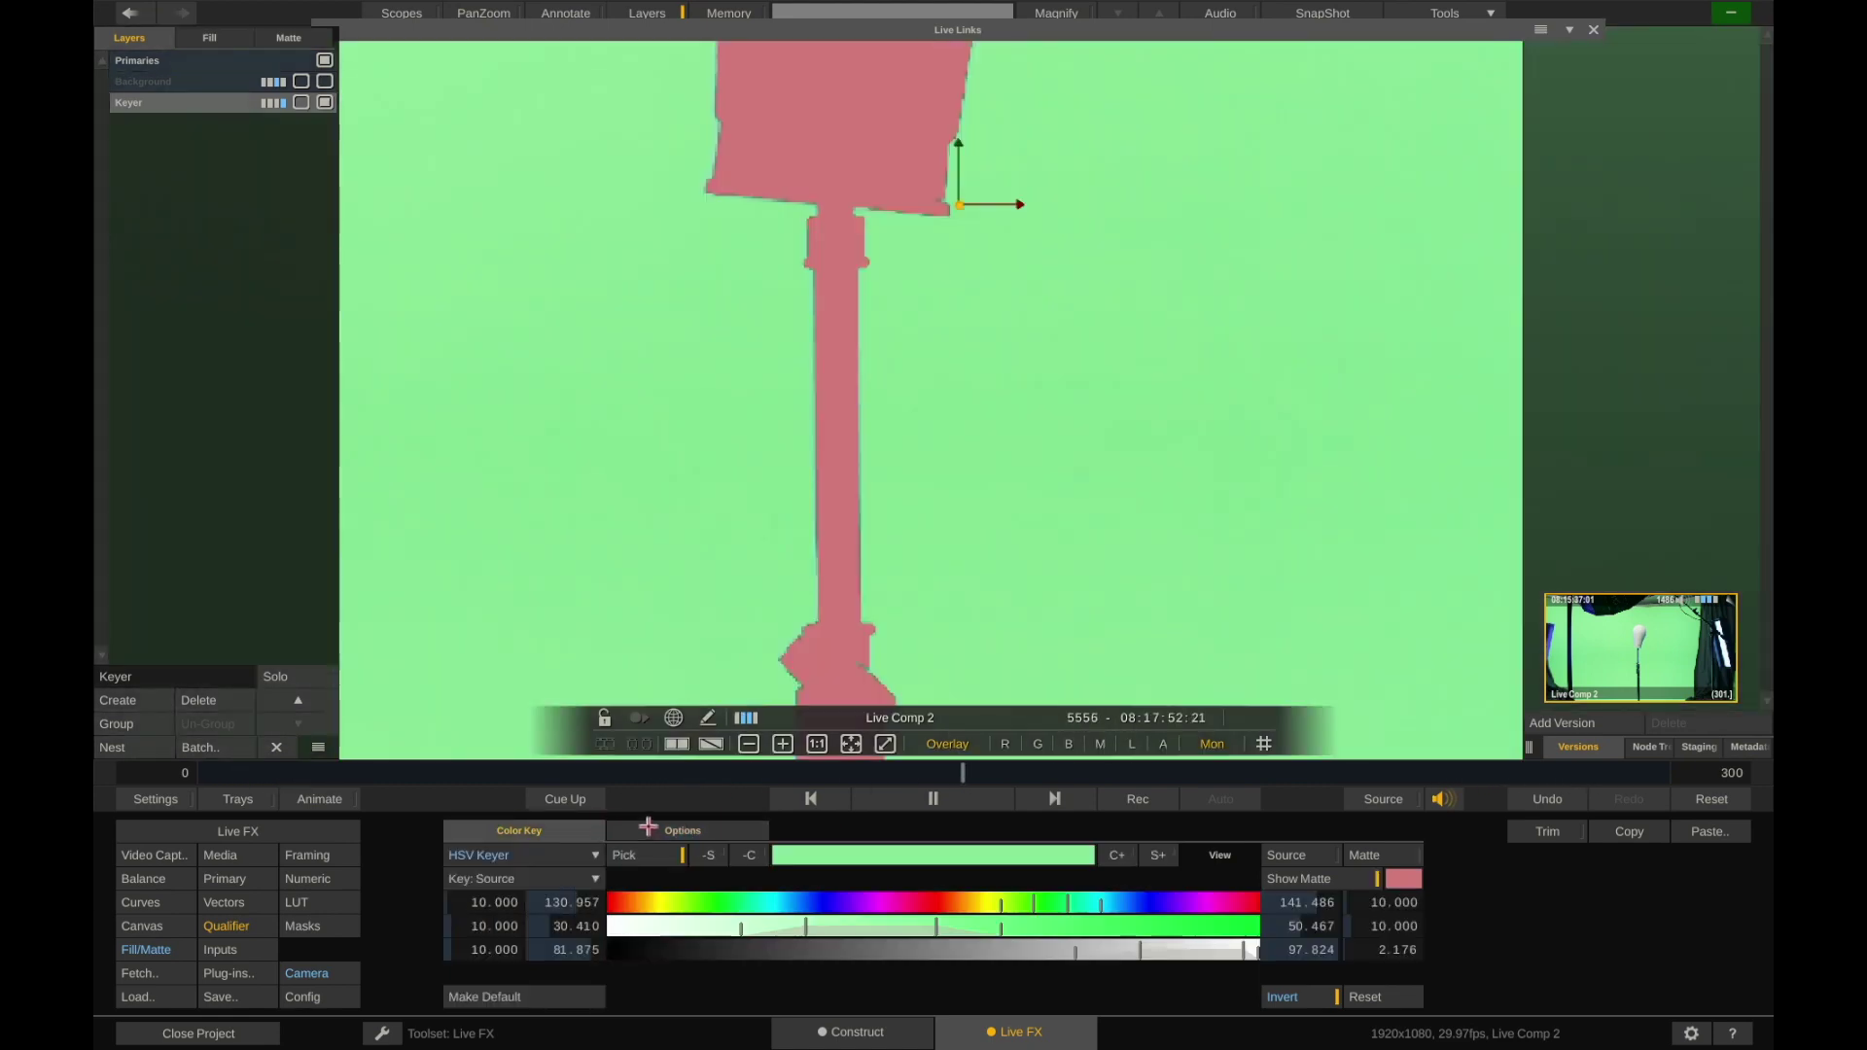
pyautogui.click(649, 826)
pyautogui.click(764, 953)
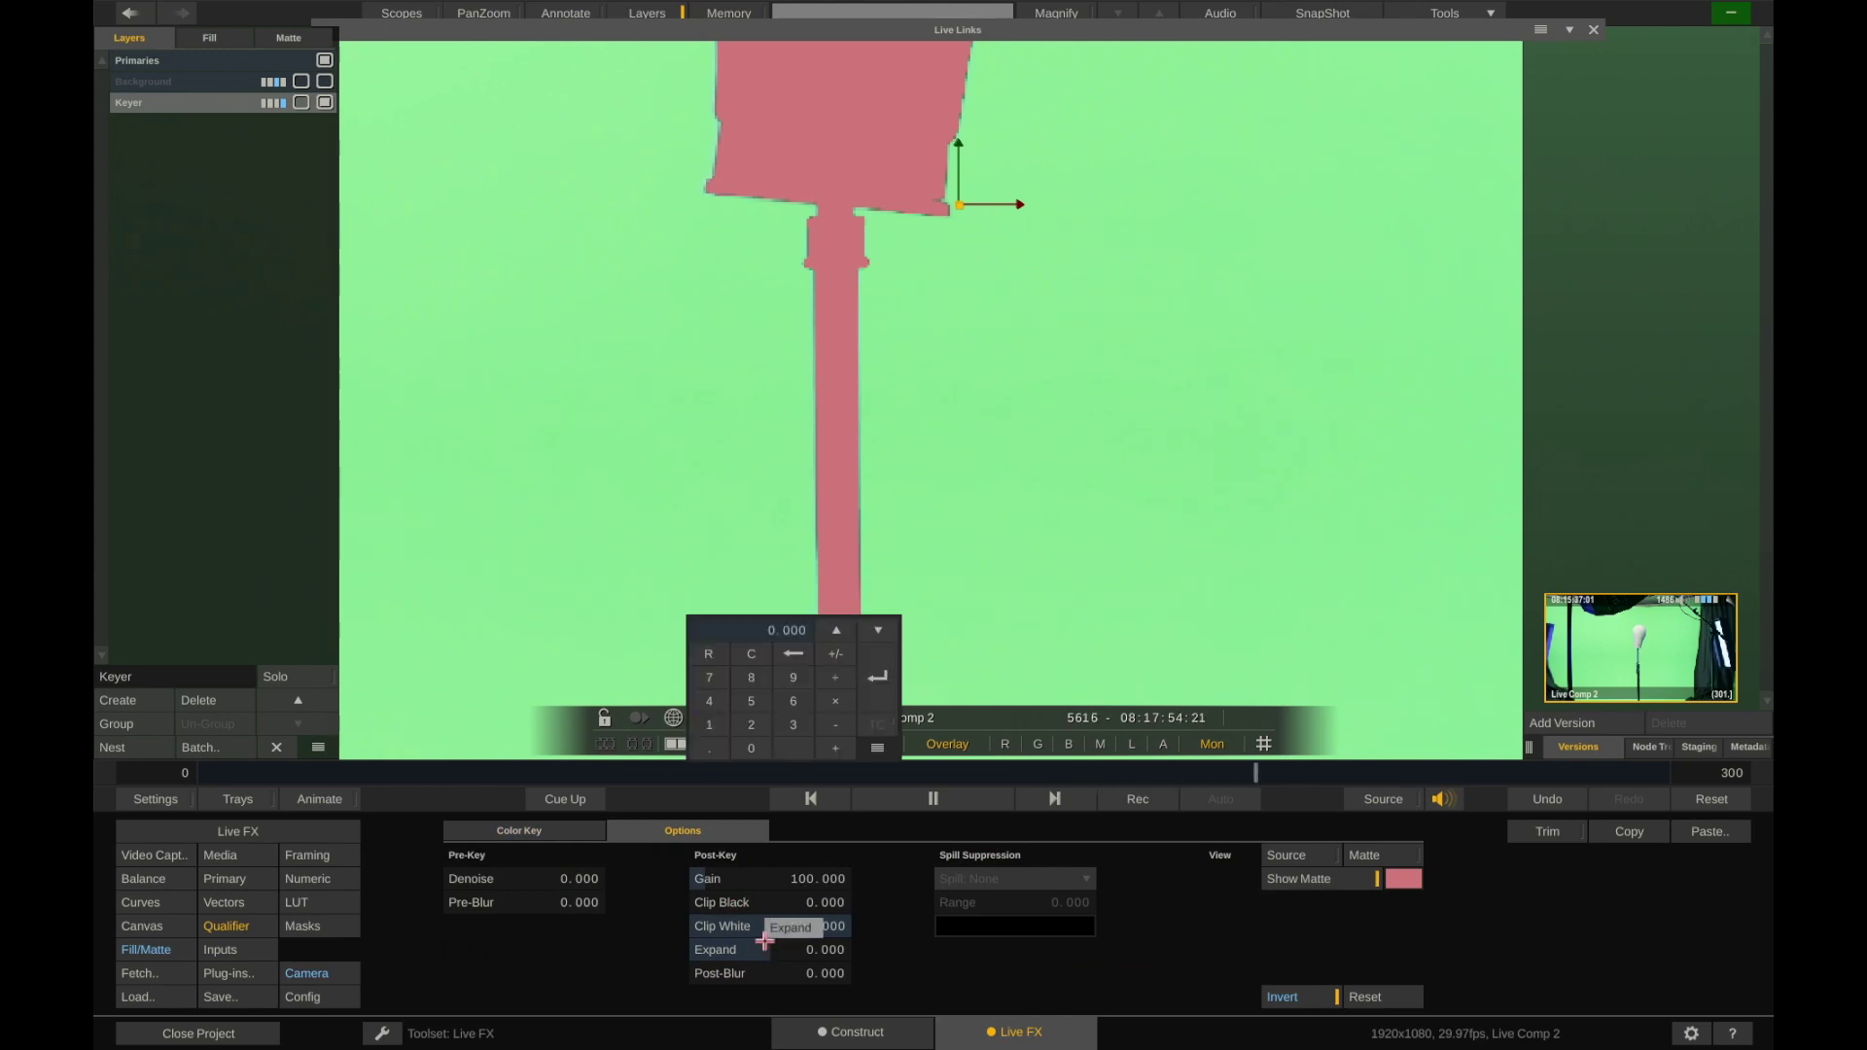
pyautogui.write('1')
pyautogui.press('Return')
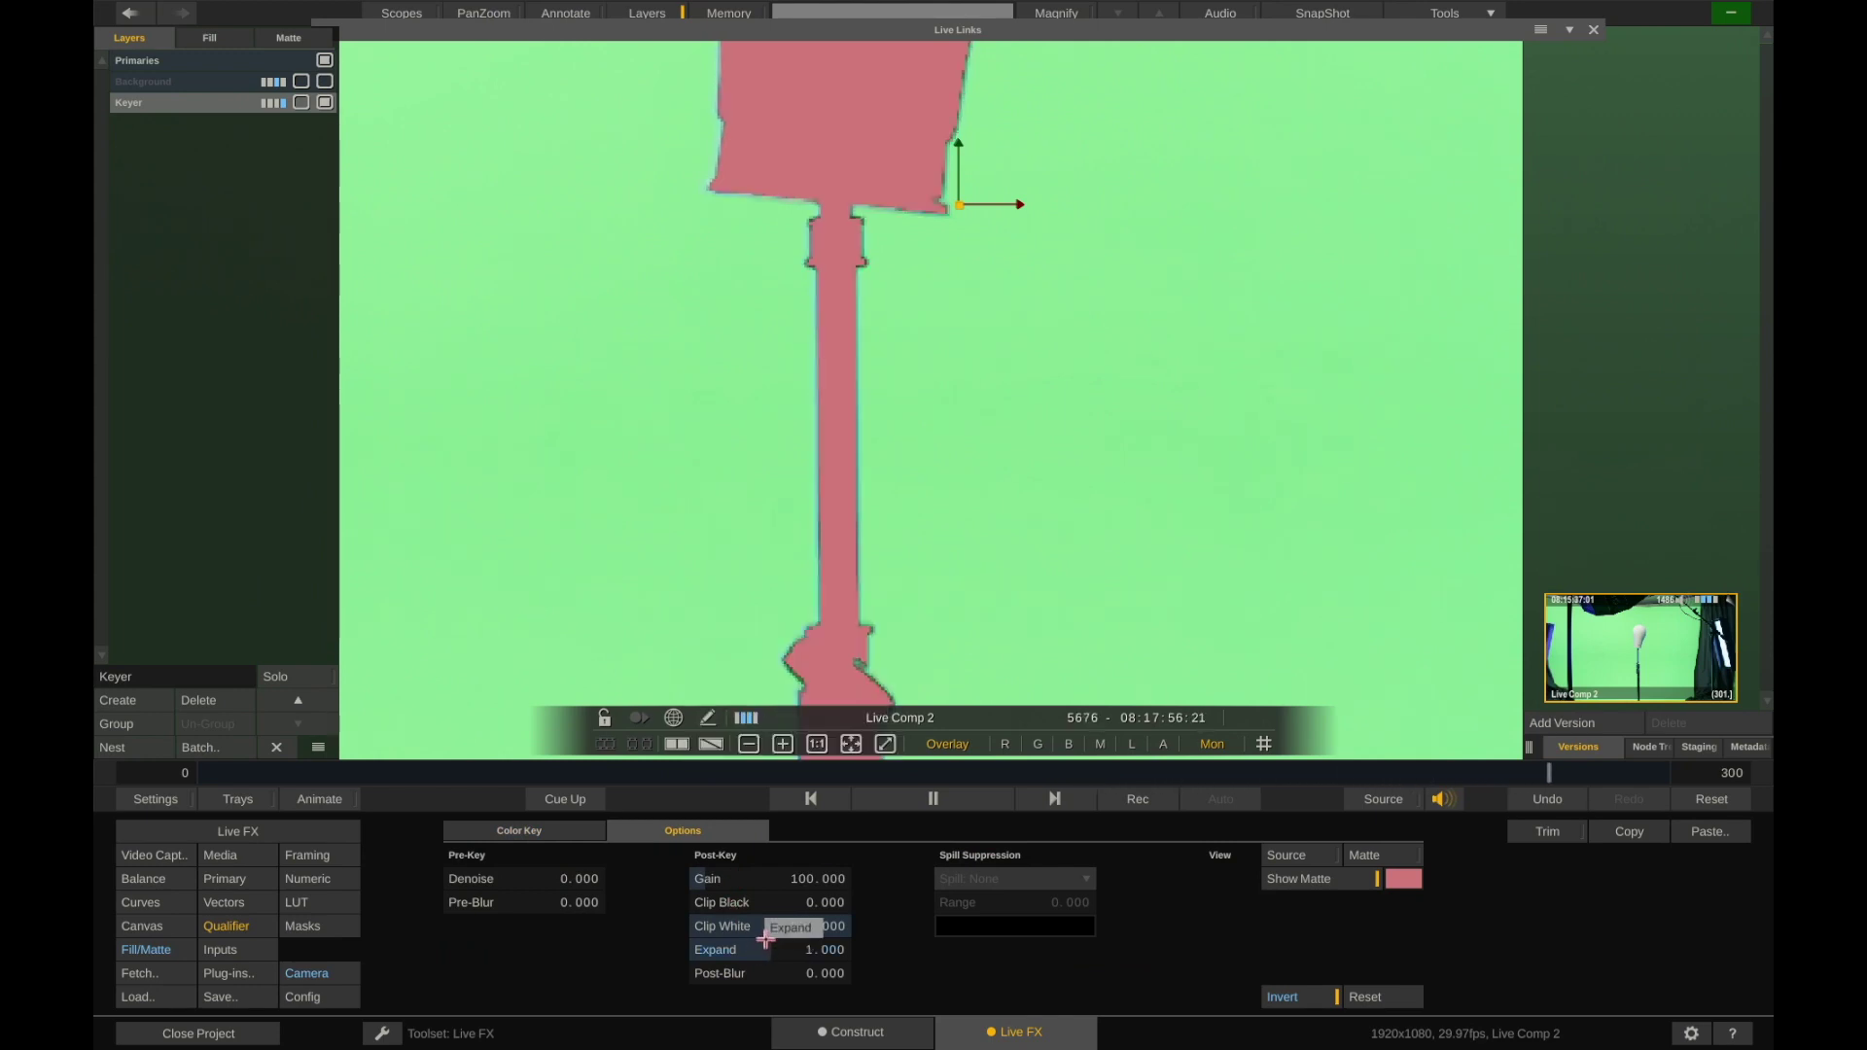
pyautogui.click(790, 950)
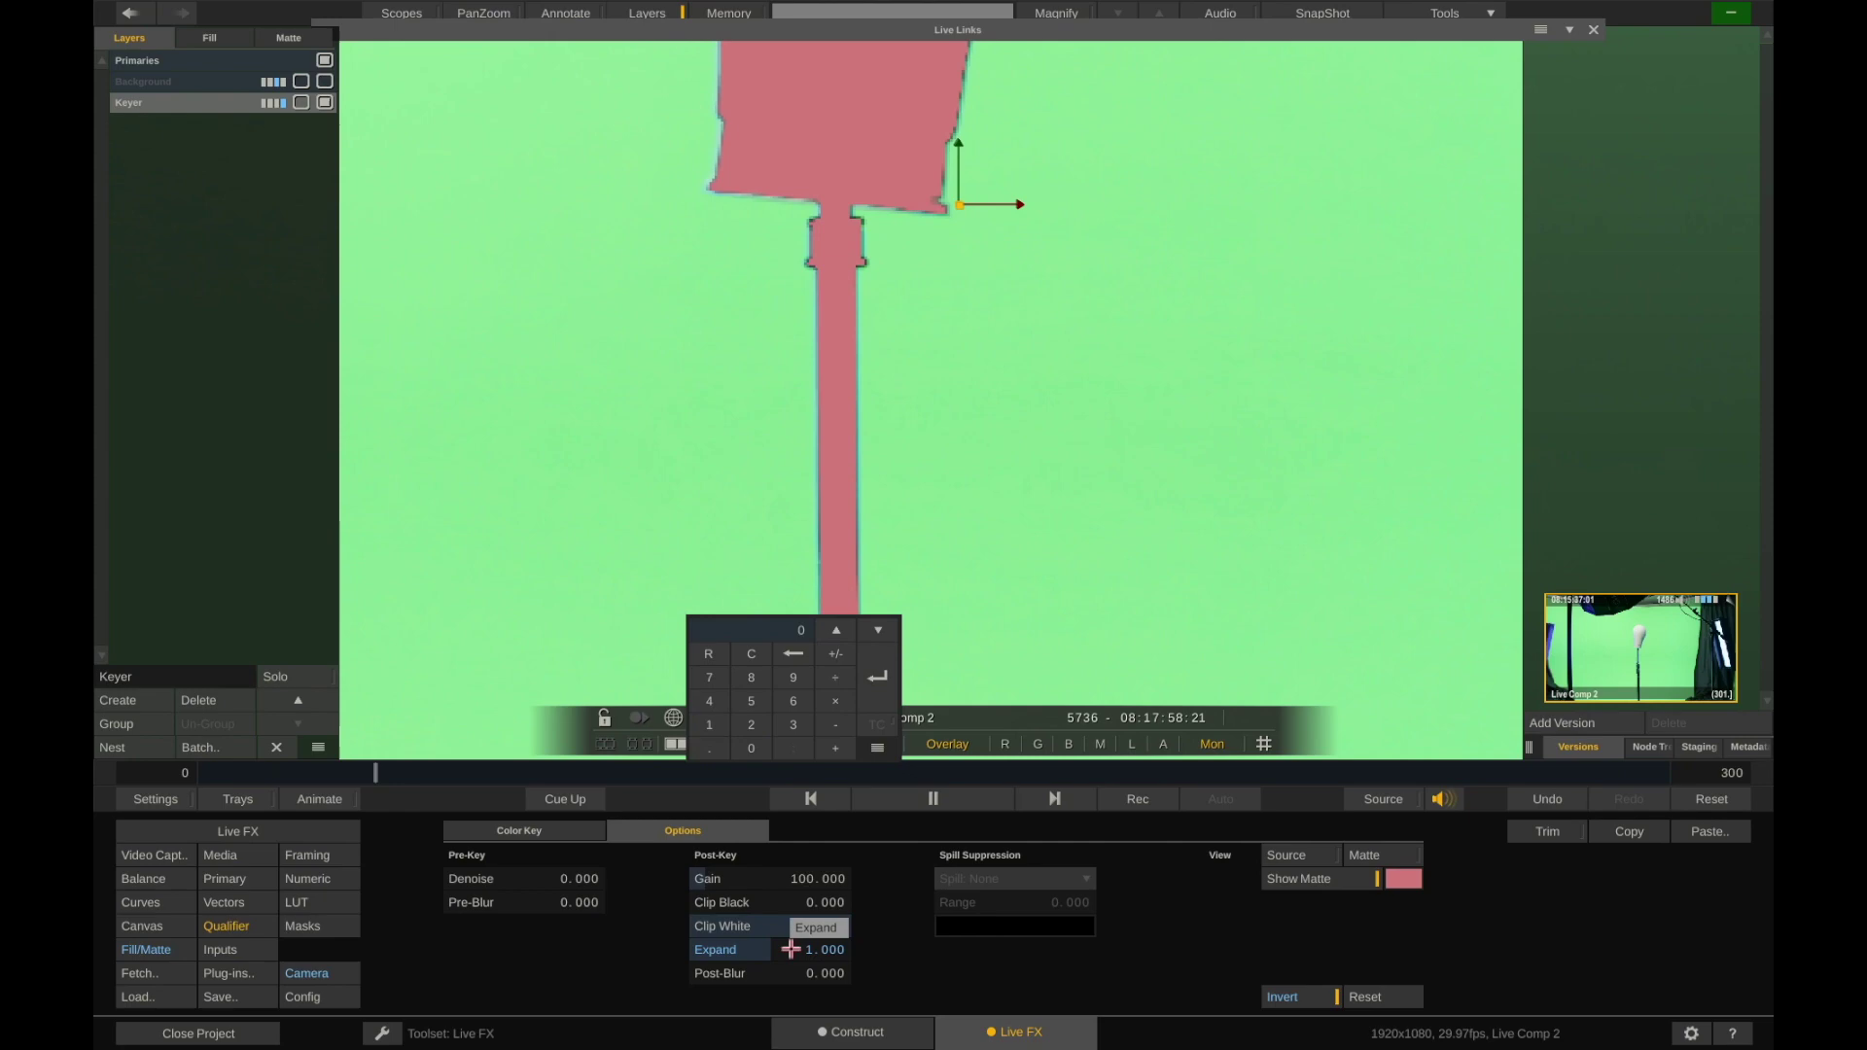
pyautogui.write('0')
pyautogui.press('Return')
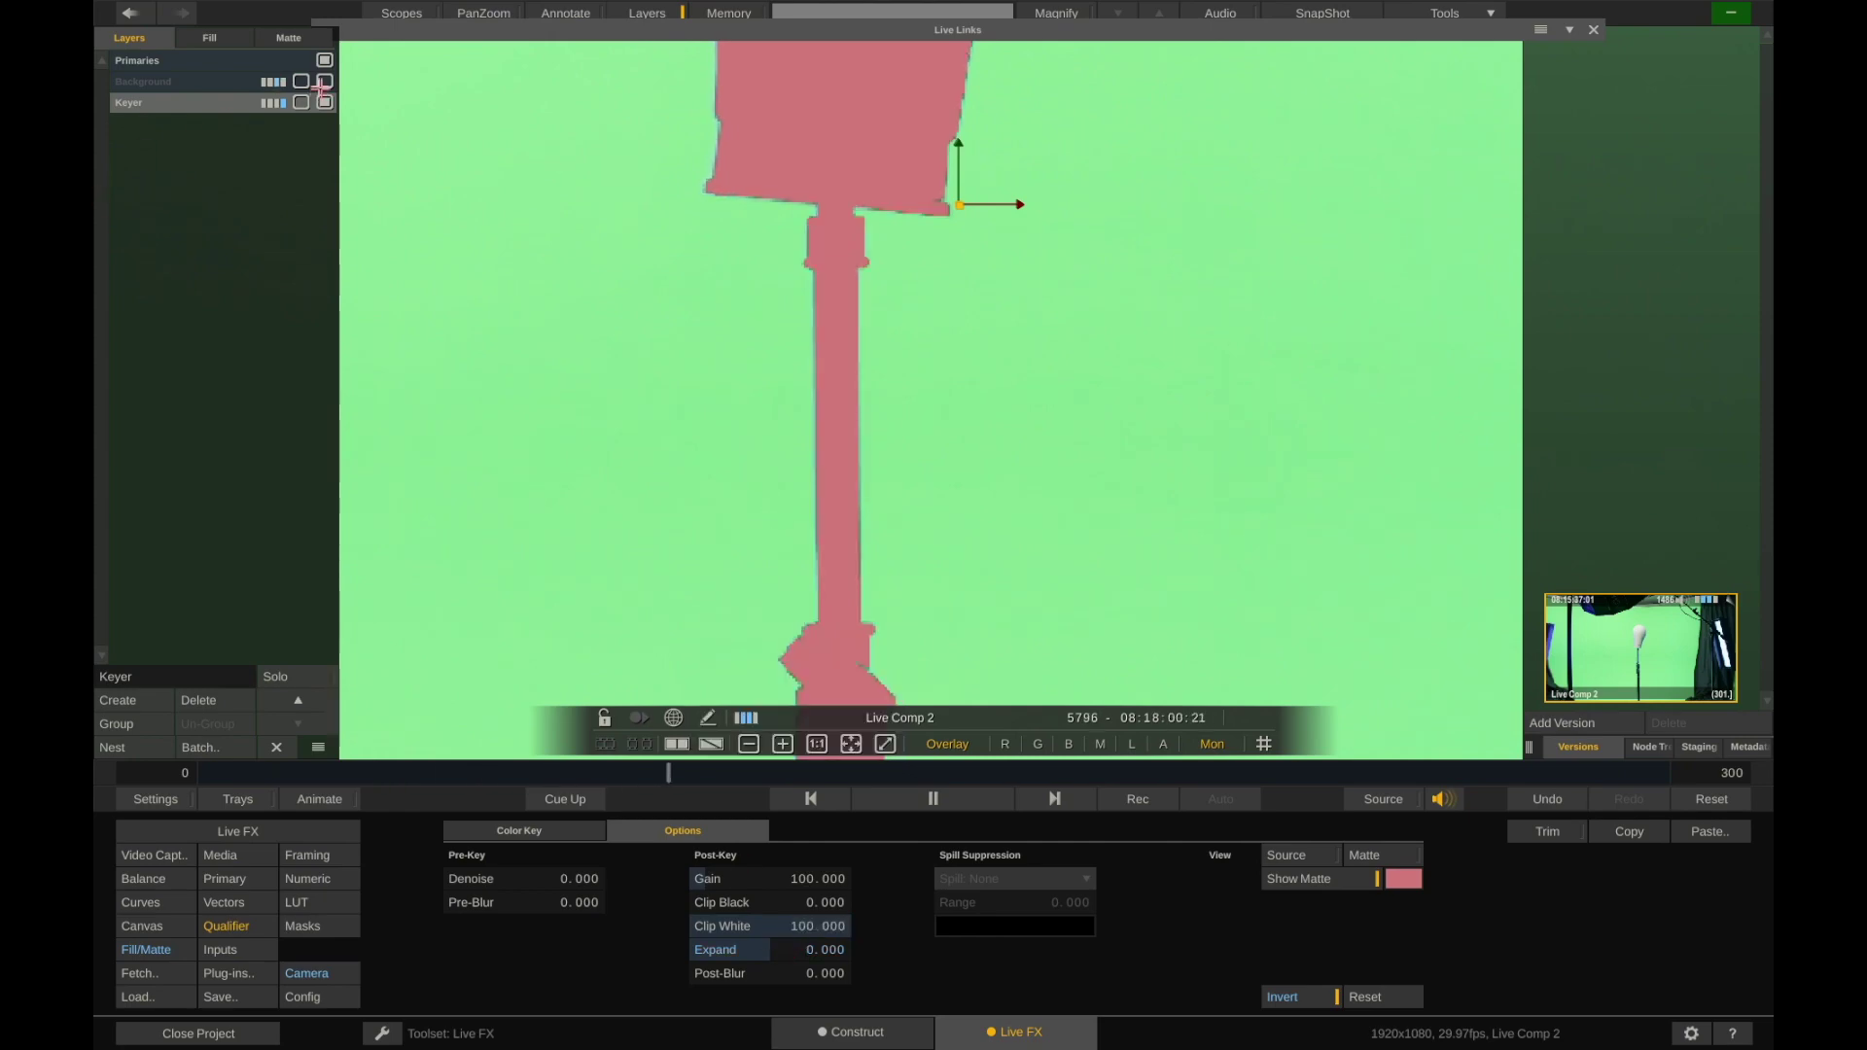
# Show the night street Background layer, hide the overlay, and set matte Expand to 1
pyautogui.click(321, 84)
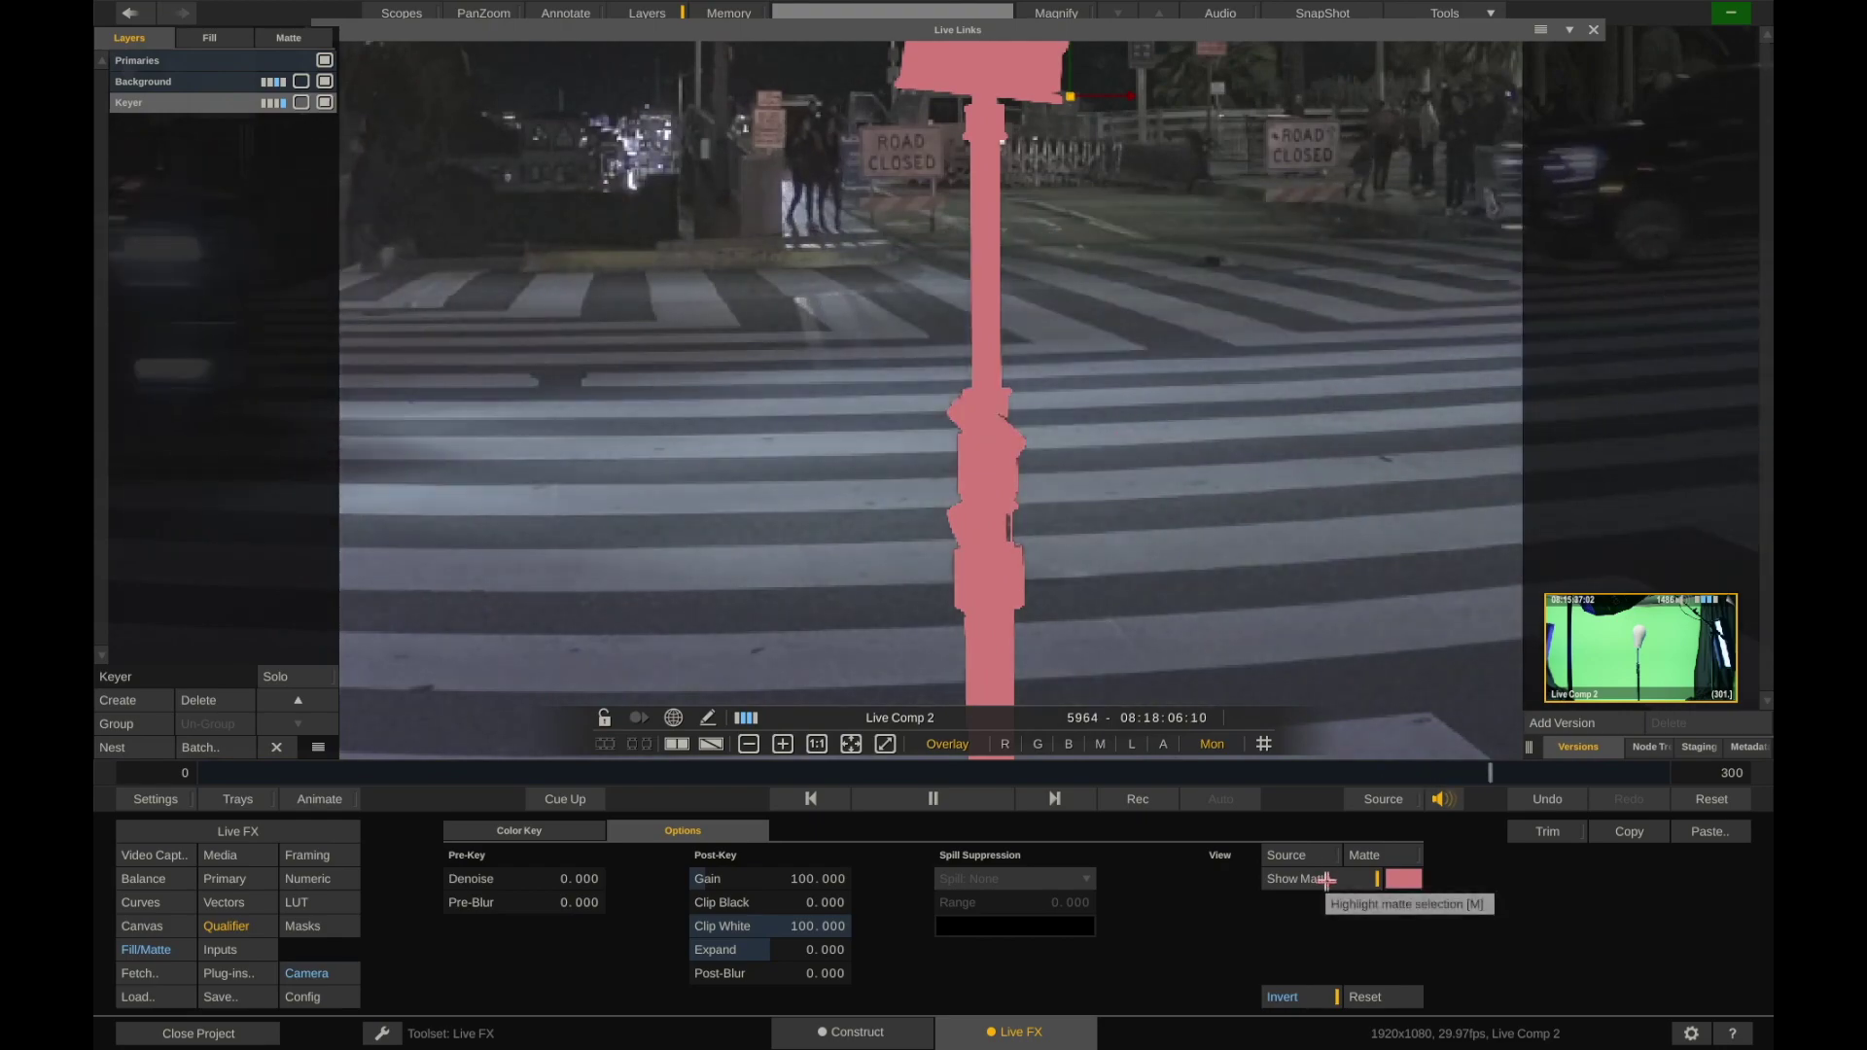
pyautogui.click(1328, 879)
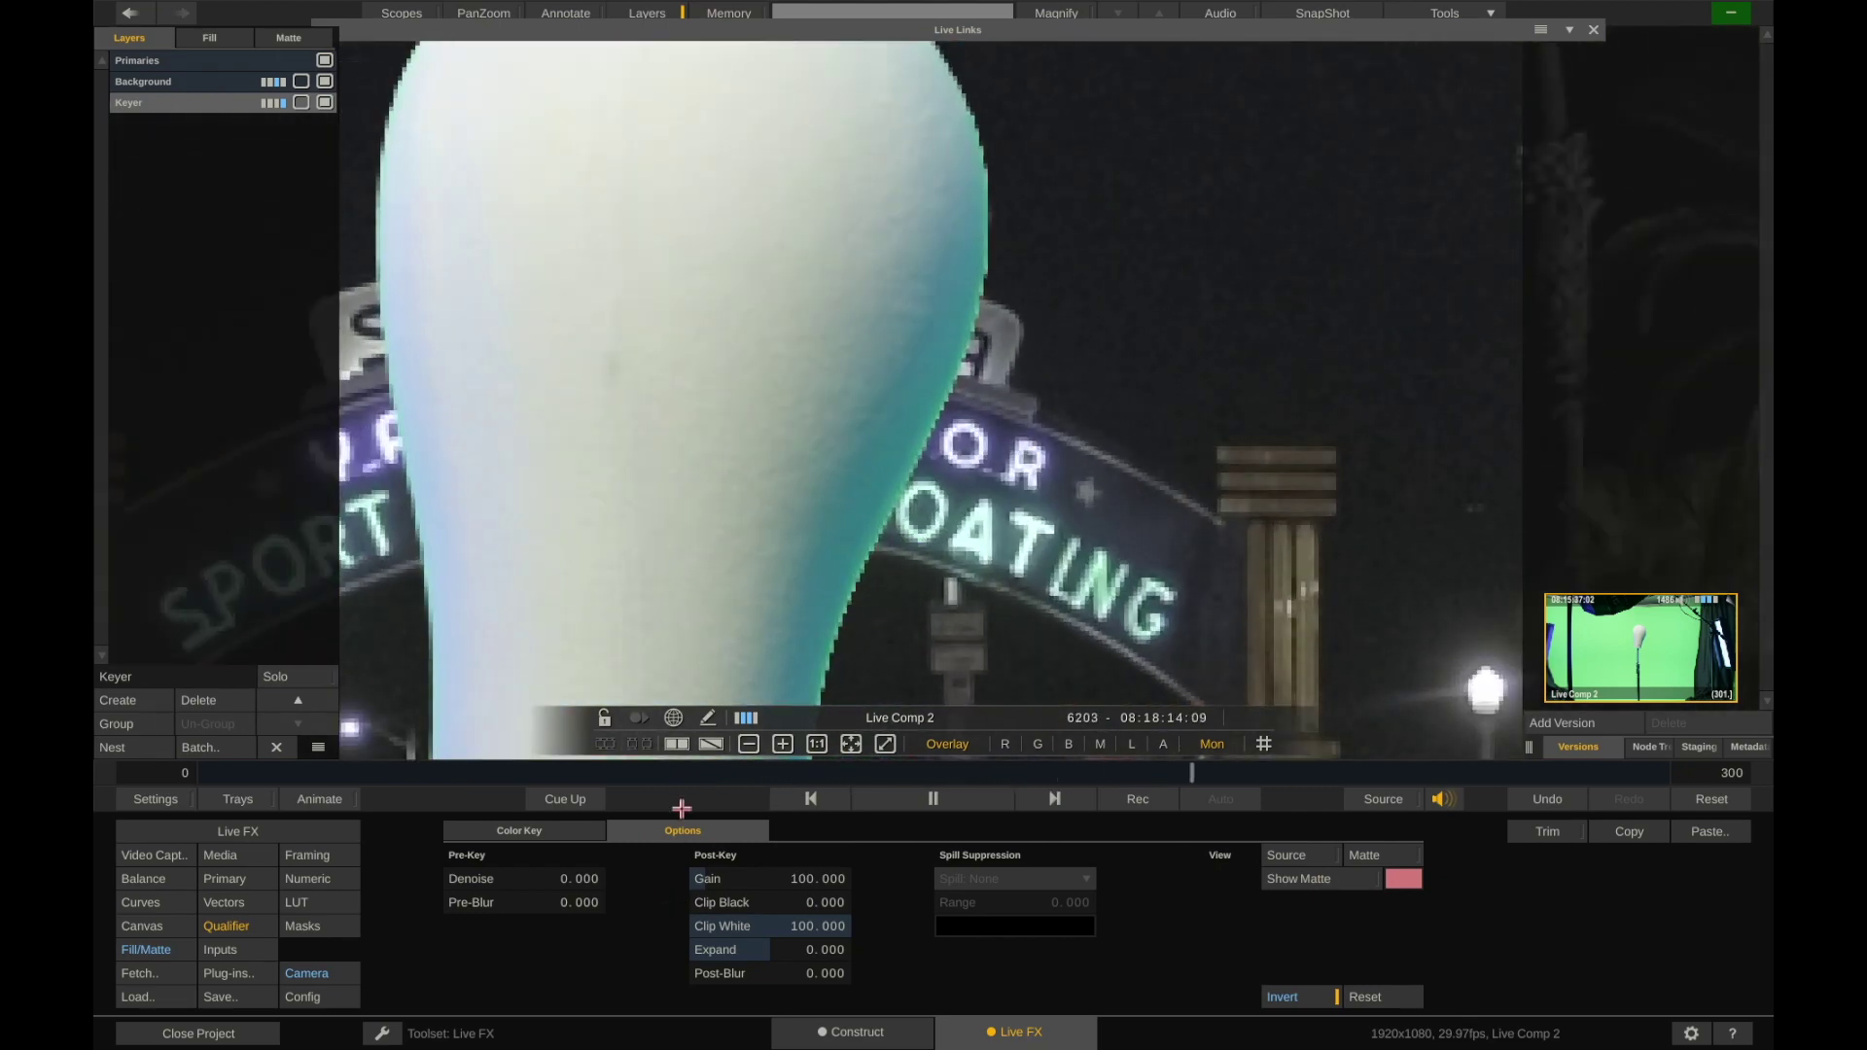
pyautogui.click(776, 943)
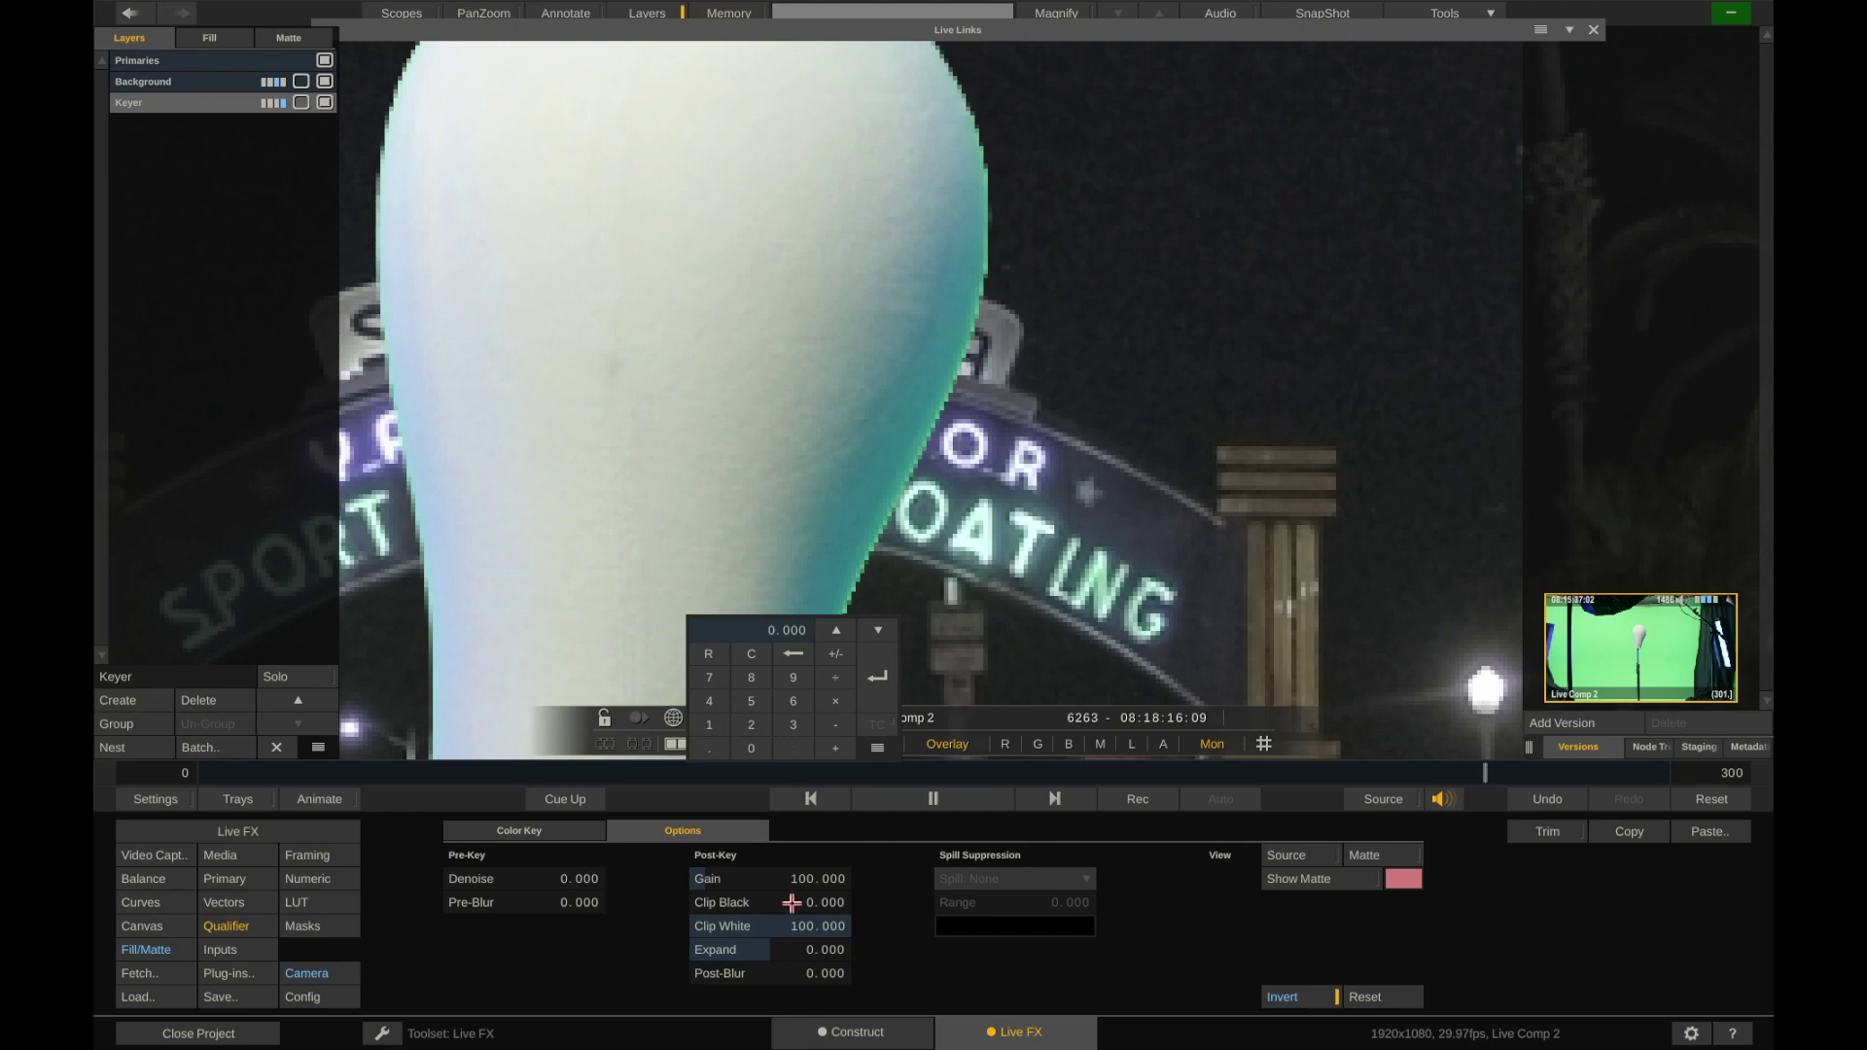
pyautogui.write('1')
pyautogui.press('Return')
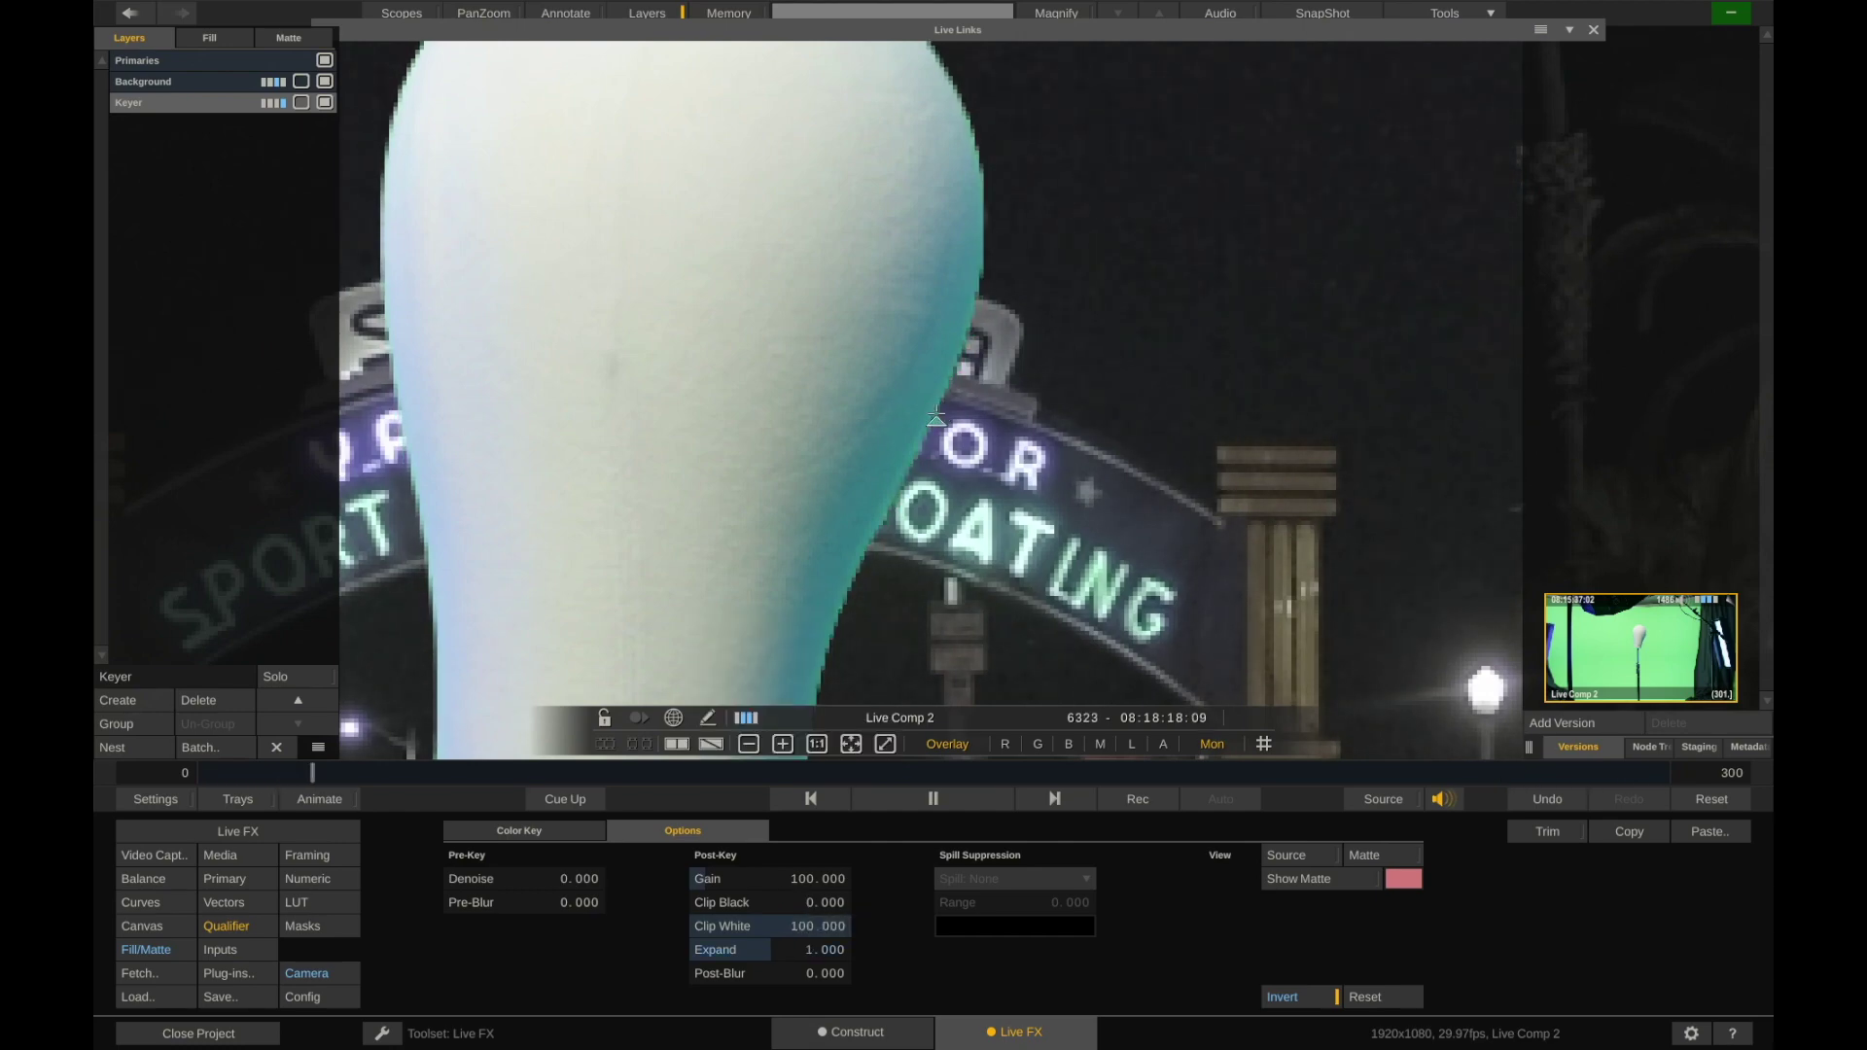
# Test Expand by dragging, settle it at 1.000, and return to the Color Key settings
pyautogui.click(775, 948)
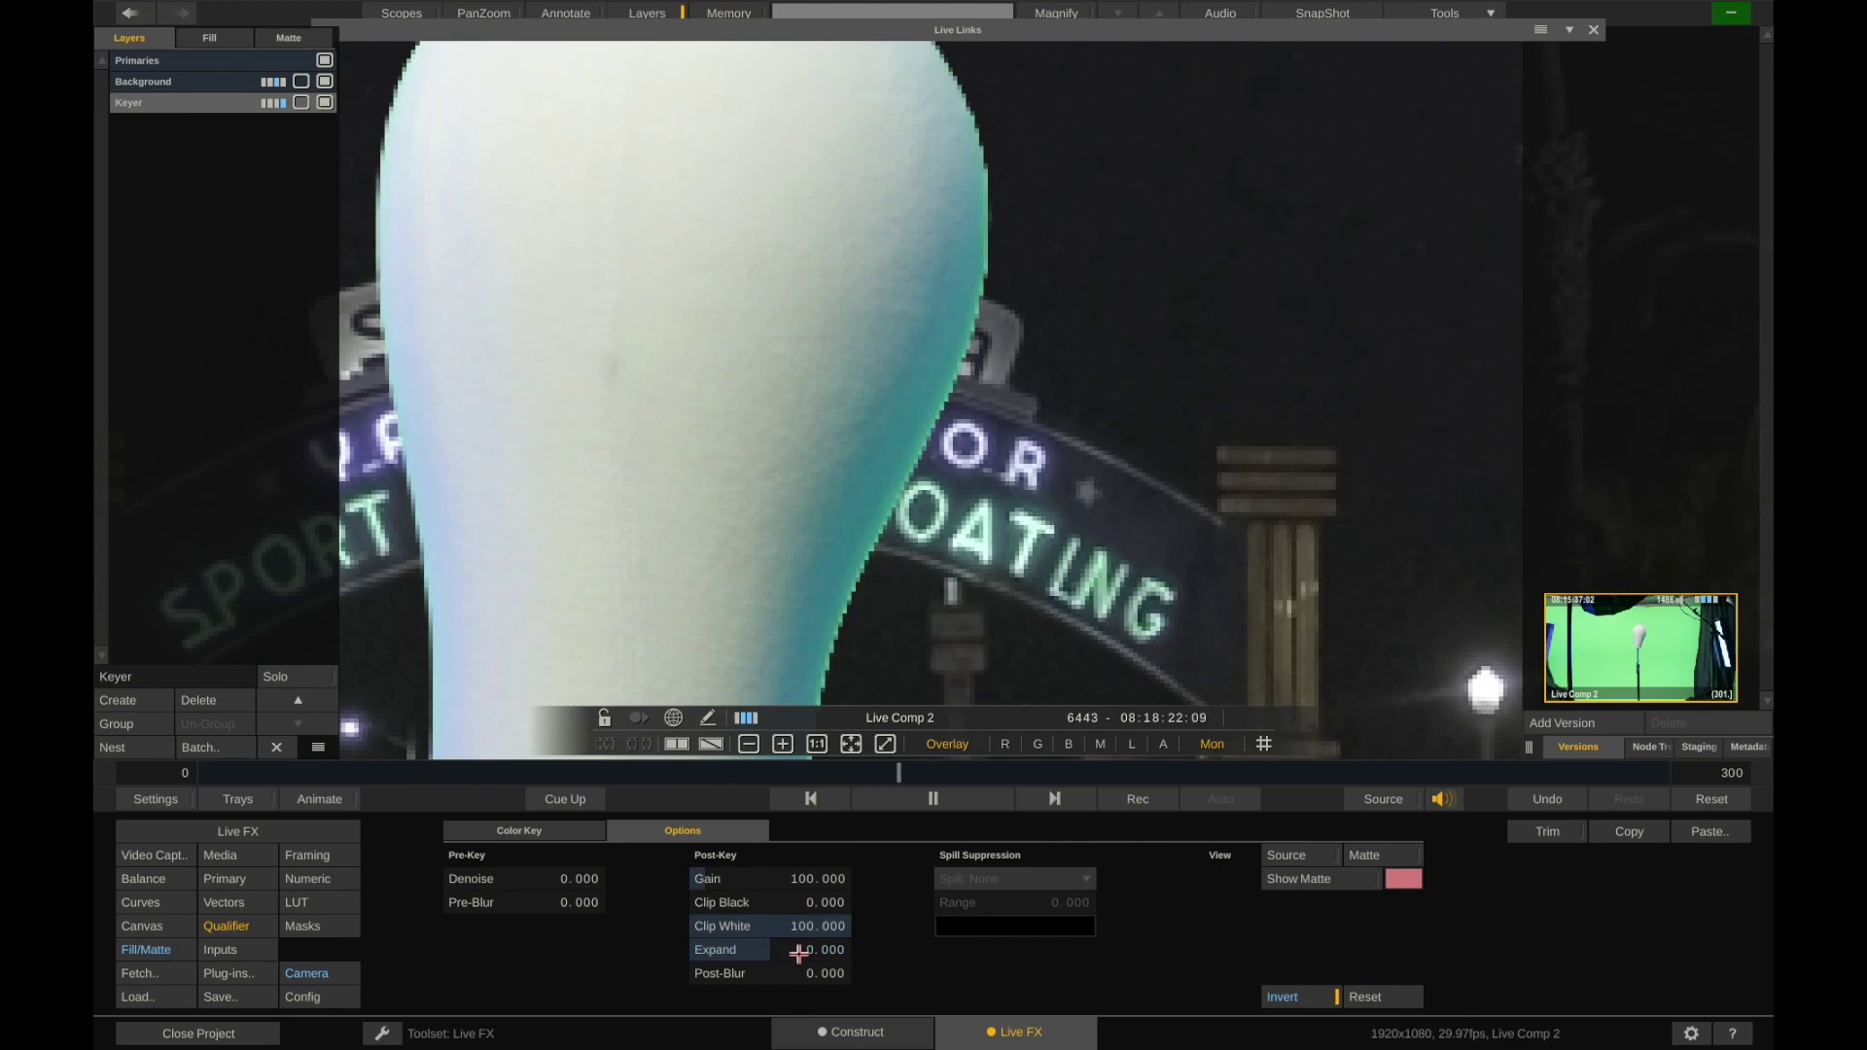
pyautogui.moveTo(798, 953)
pyautogui.mouseDown()
pyautogui.moveTo(812, 963)
pyautogui.moveTo(788, 974)
pyautogui.mouseUp()
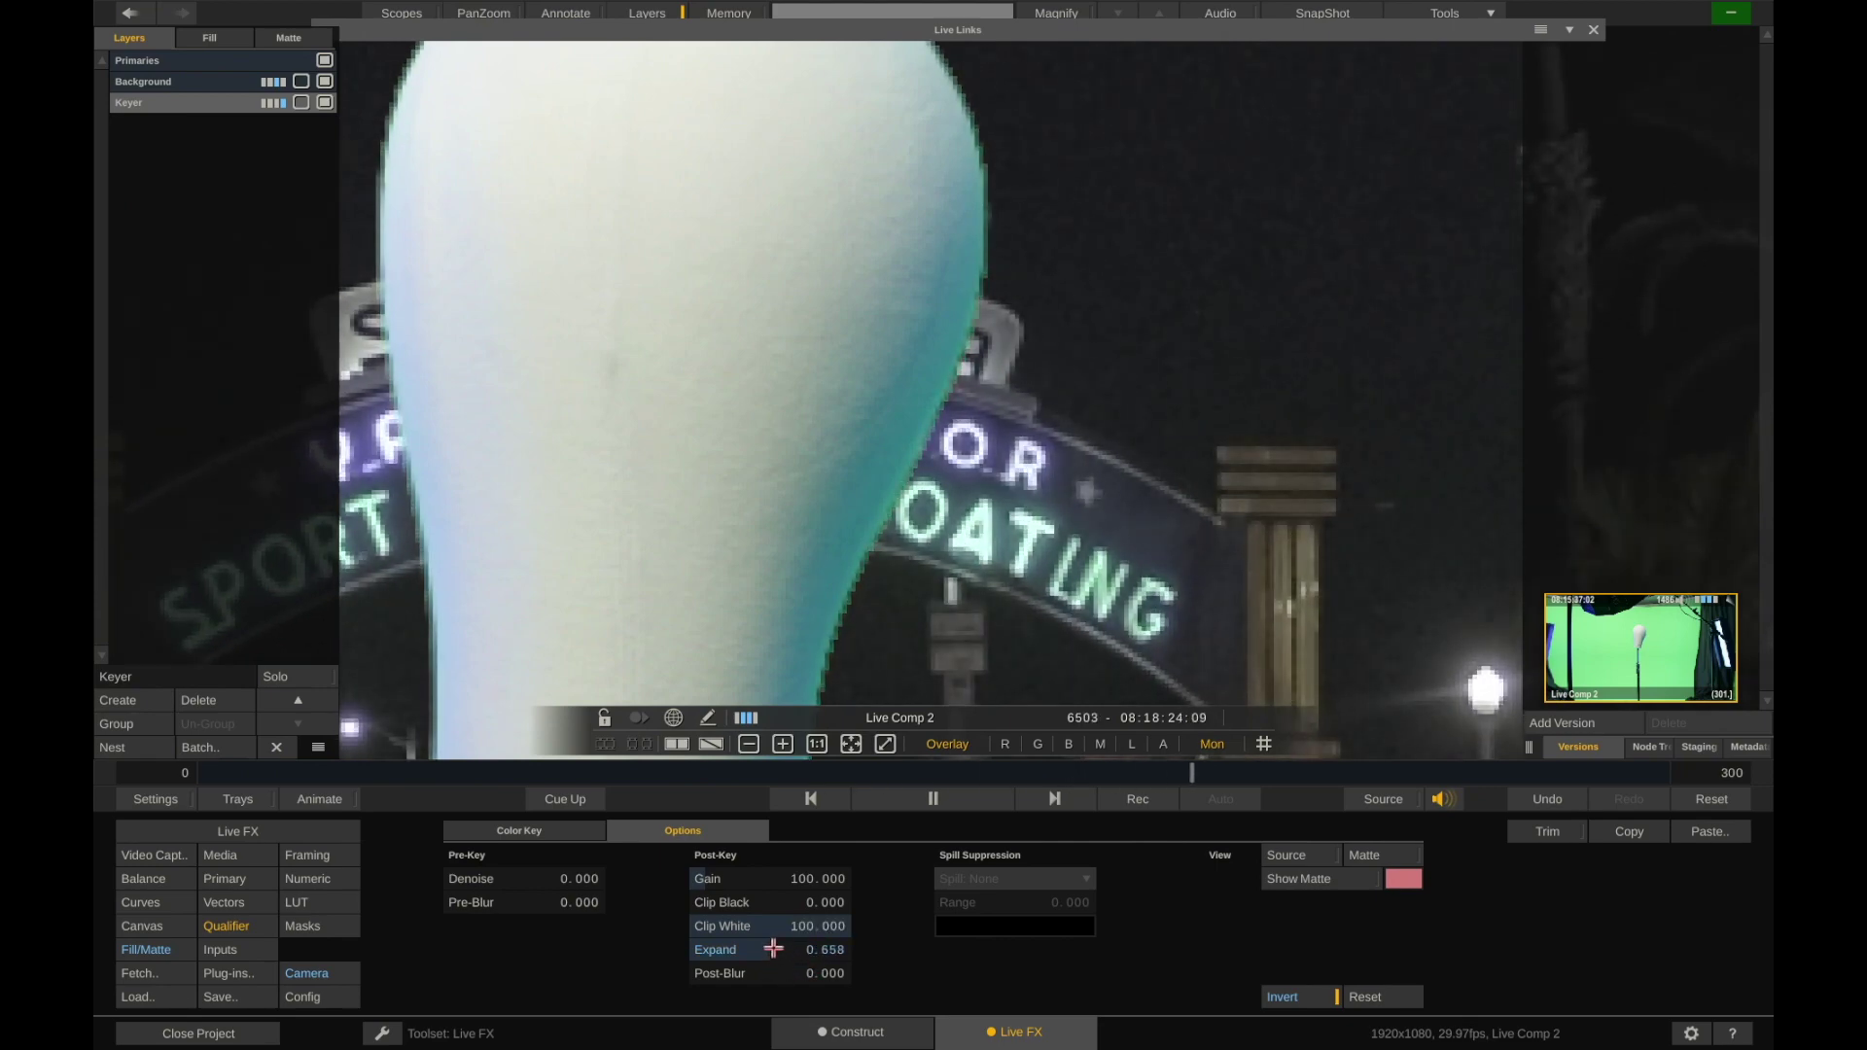
pyautogui.moveTo(774, 950)
pyautogui.mouseDown()
pyautogui.moveTo(788, 967)
pyautogui.moveTo(917, 955)
pyautogui.moveTo(800, 949)
pyautogui.mouseUp()
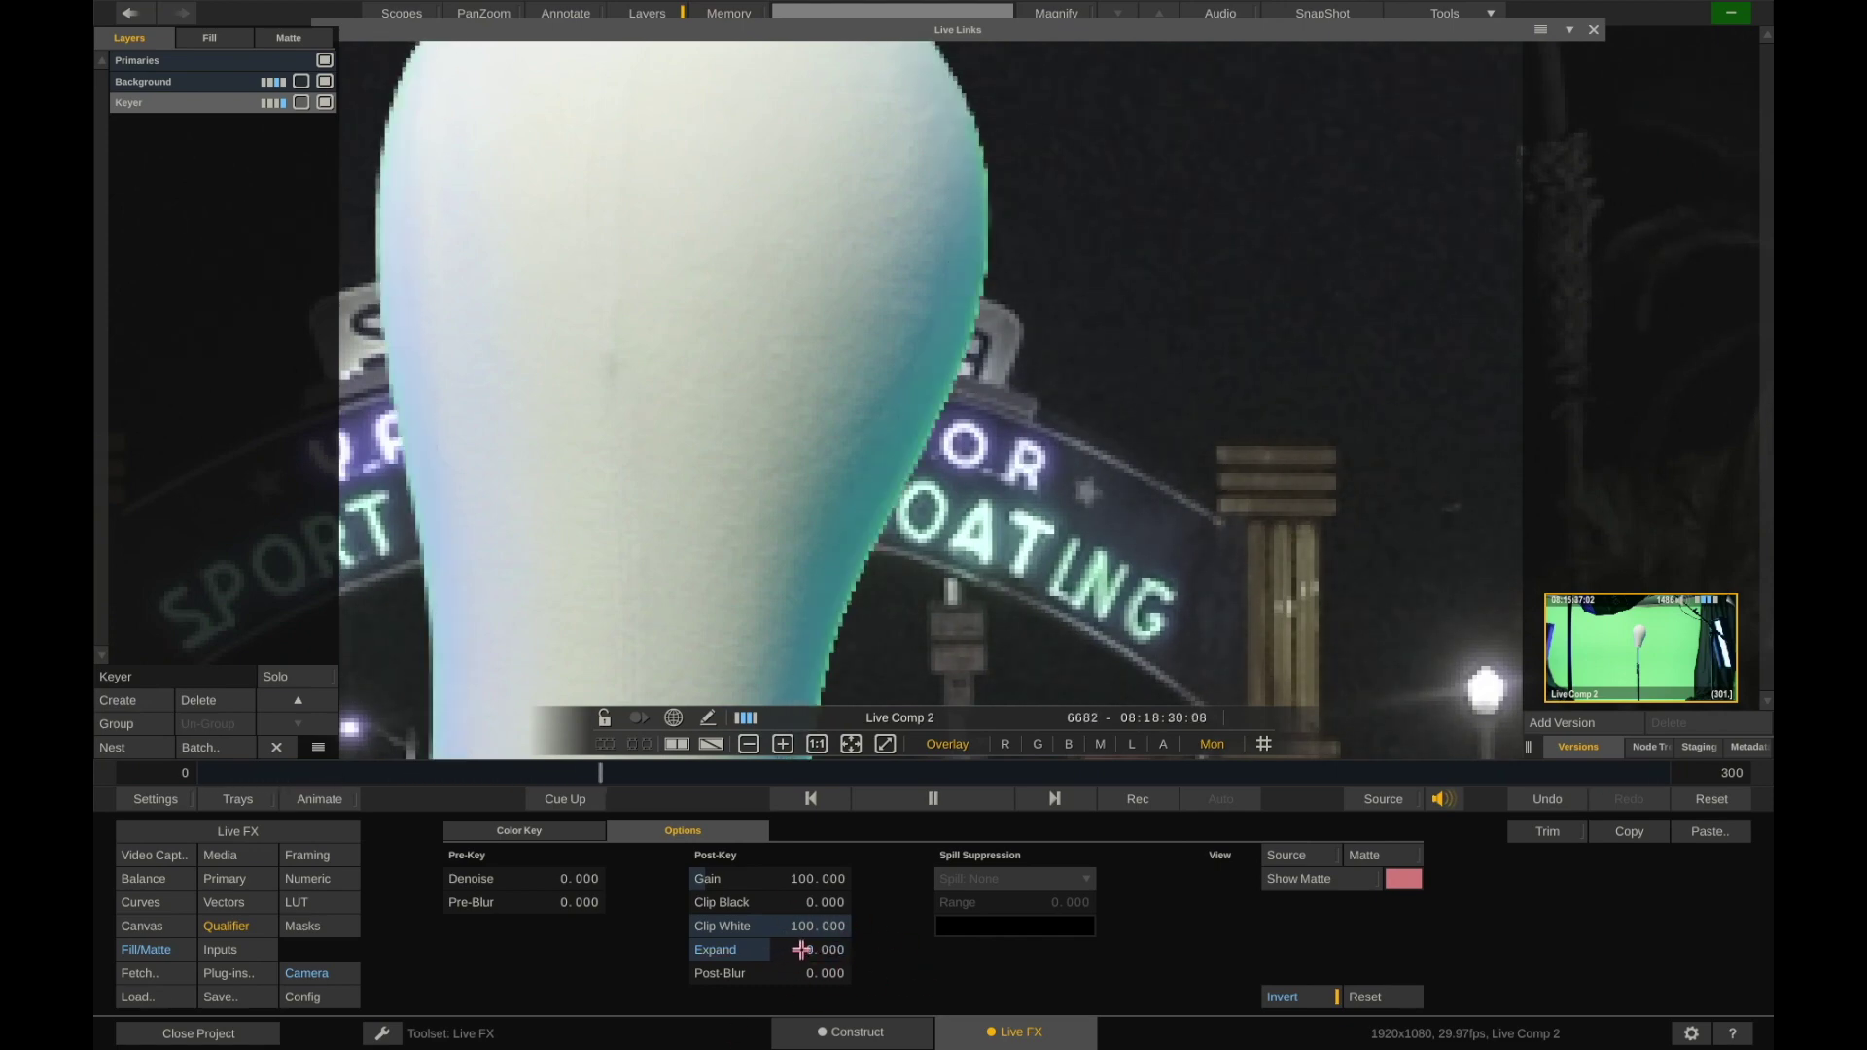
pyautogui.click(800, 950)
pyautogui.write('1')
pyautogui.press('Return')
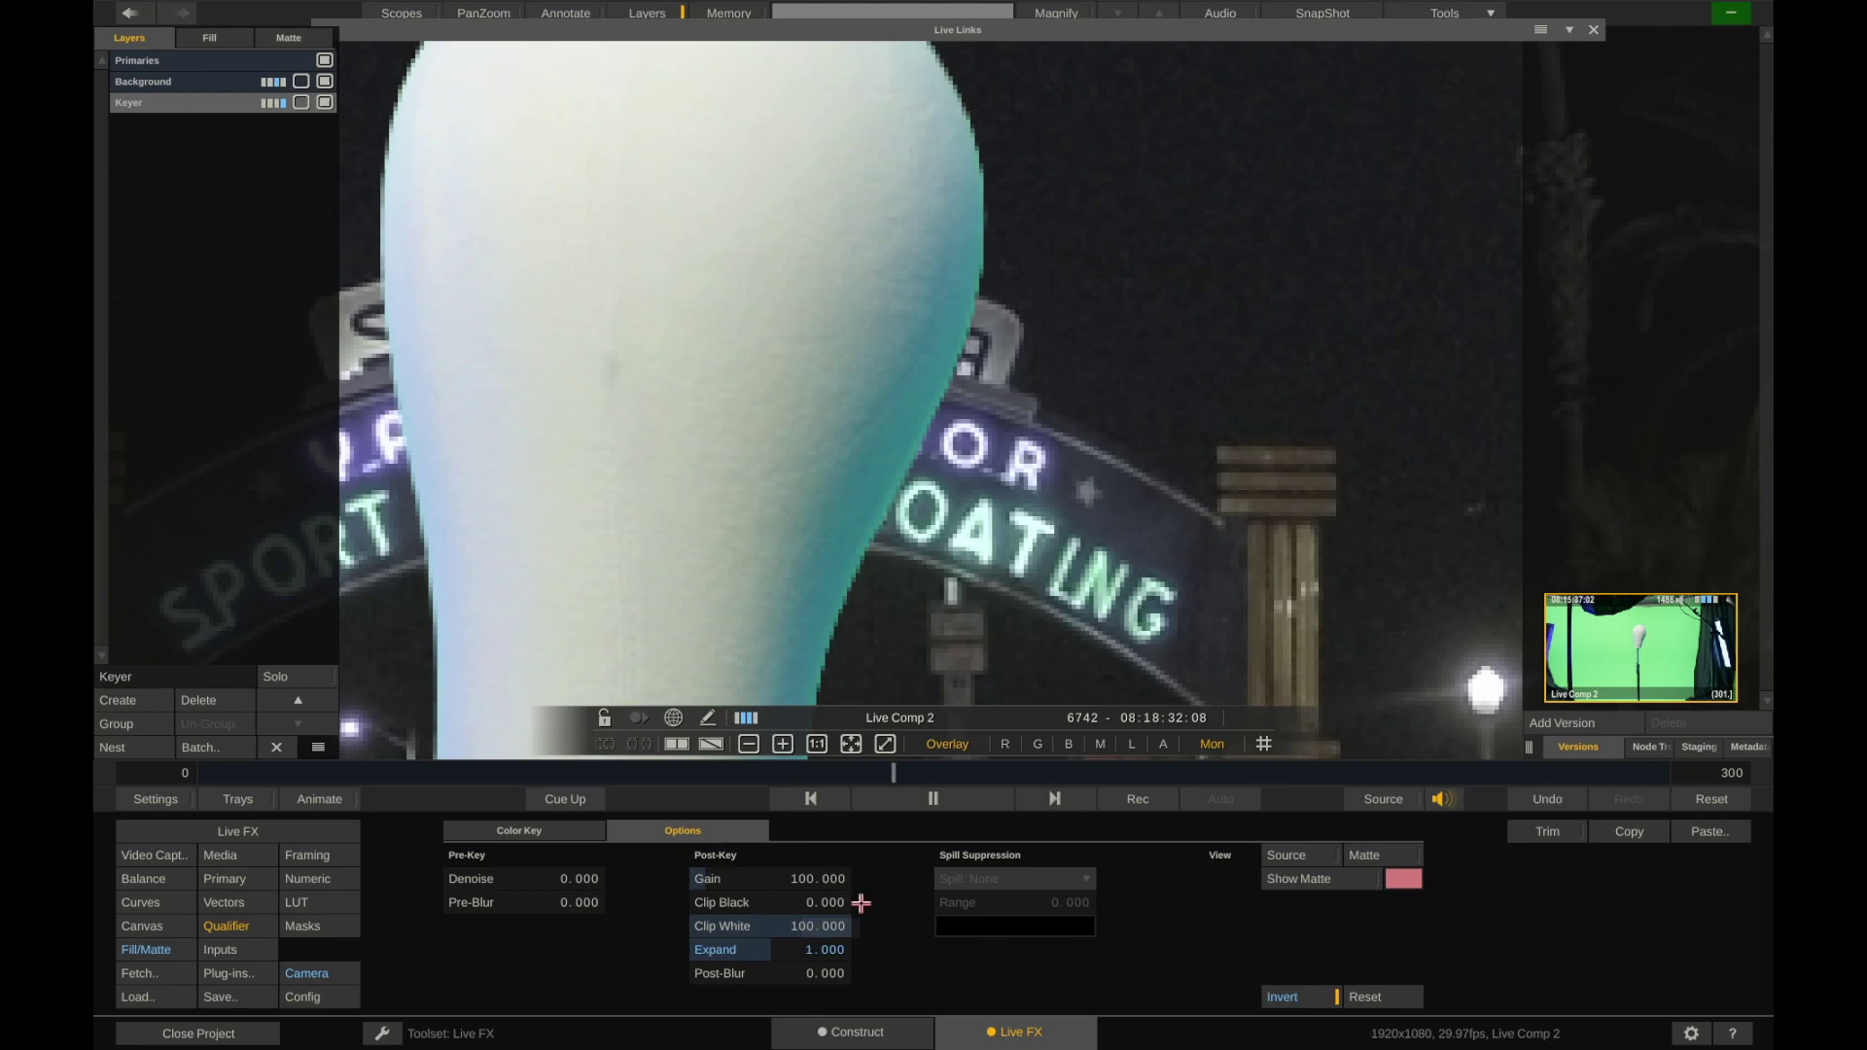
pyautogui.click(573, 831)
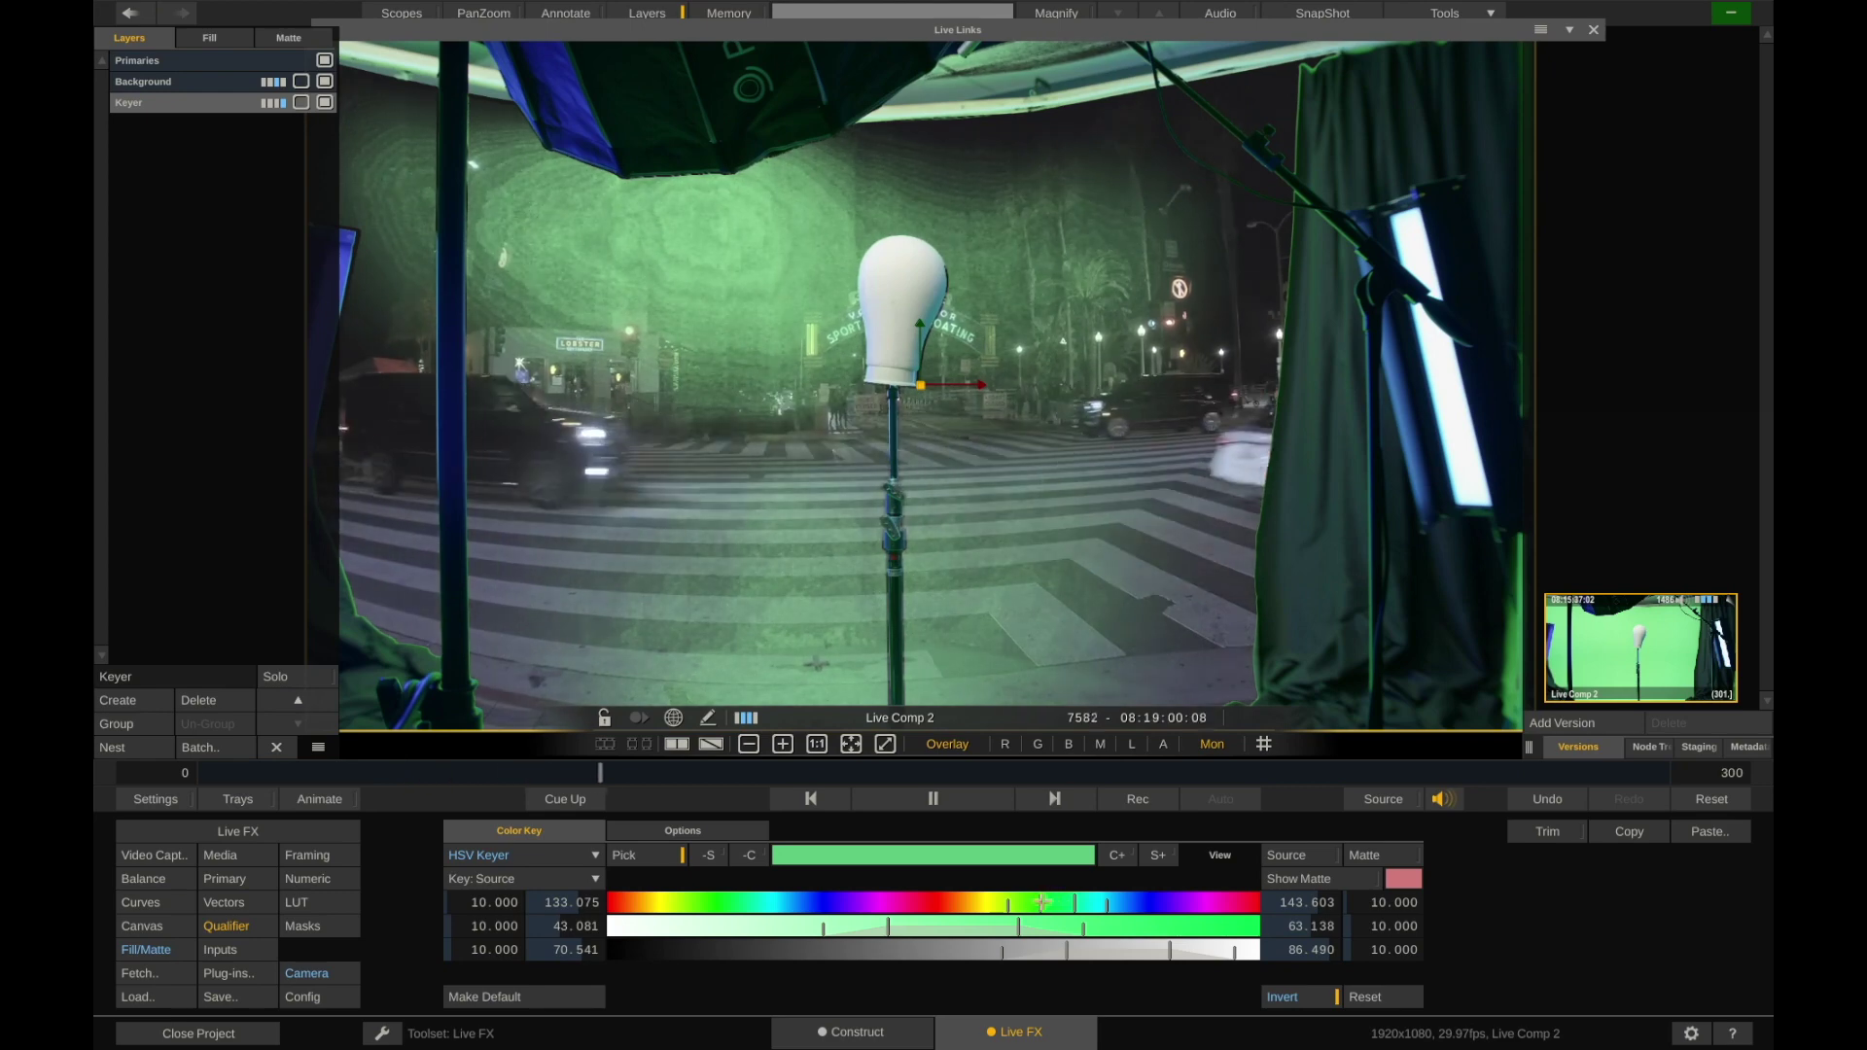
# Adjust the HSV hue range to 129.571–143.603 and view the black-and-white key matte
pyautogui.moveTo(1041, 903)
pyautogui.mouseDown()
pyautogui.moveTo(983, 902)
pyautogui.moveTo(999, 903)
pyautogui.mouseUp()
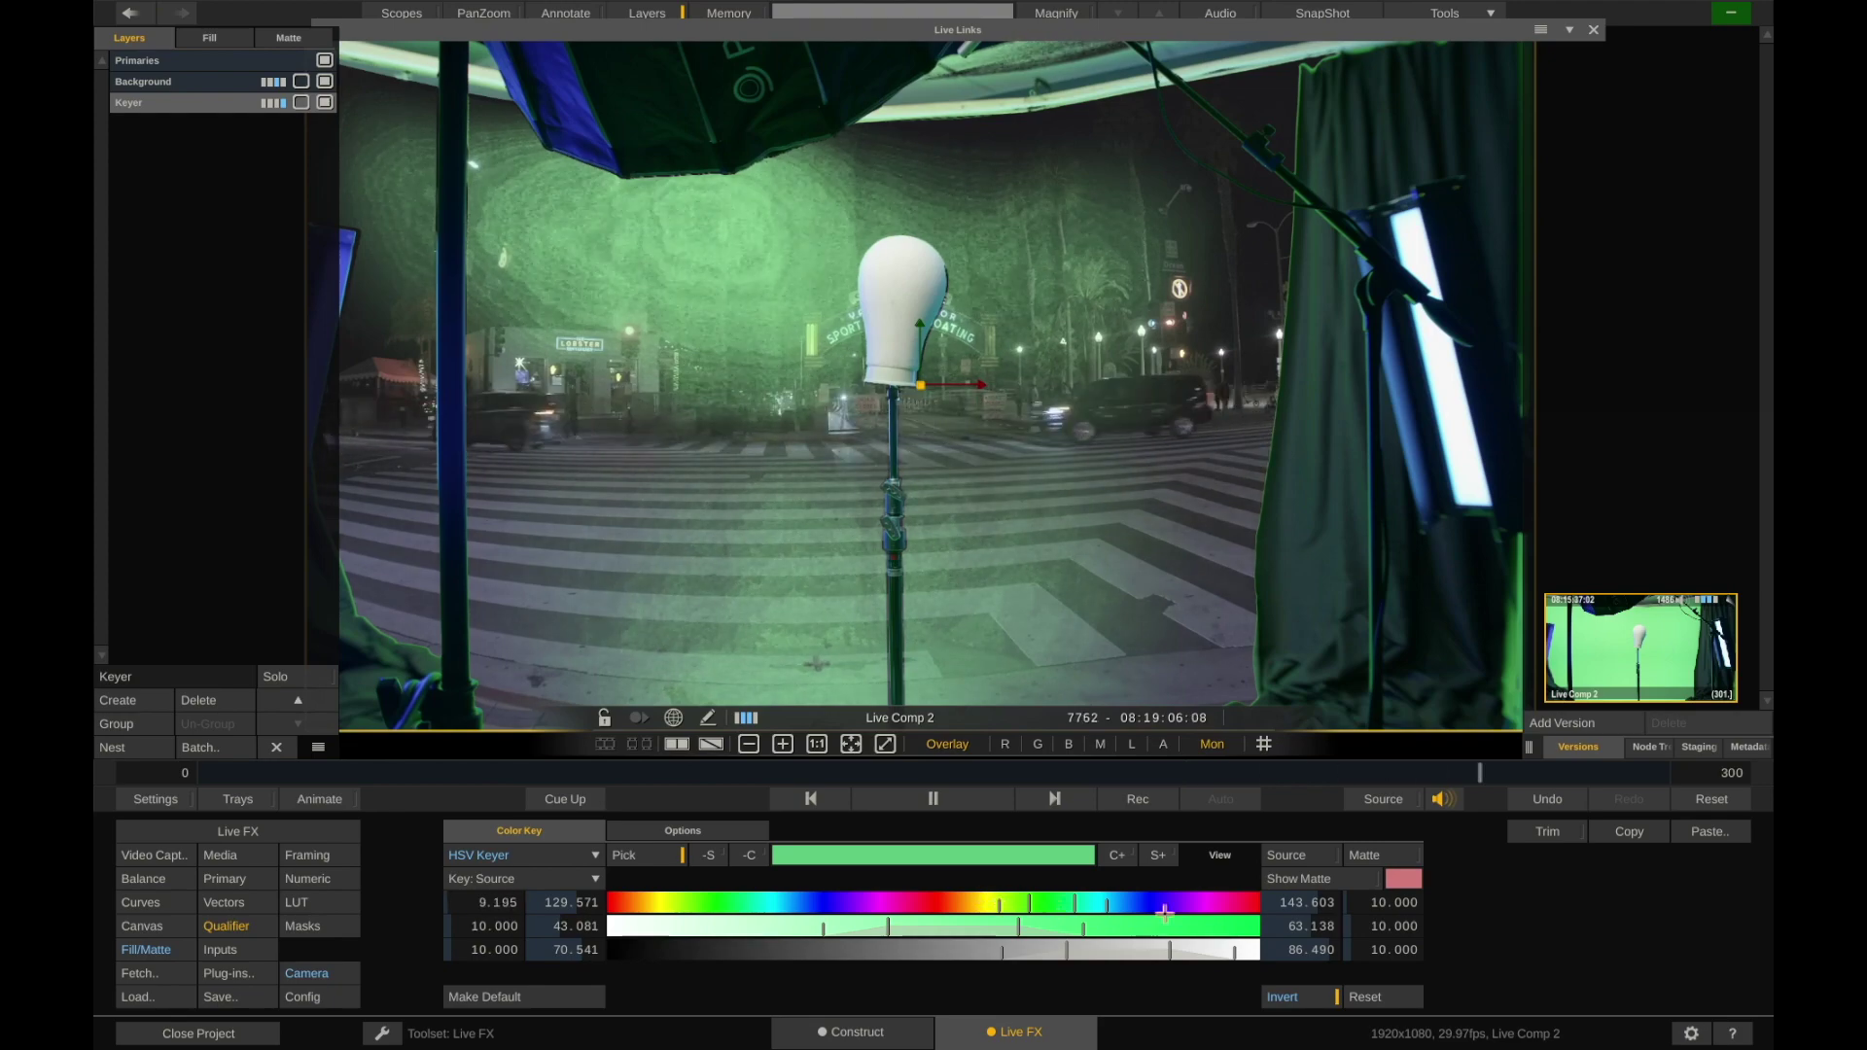
pyautogui.click(1298, 878)
pyautogui.click(1372, 857)
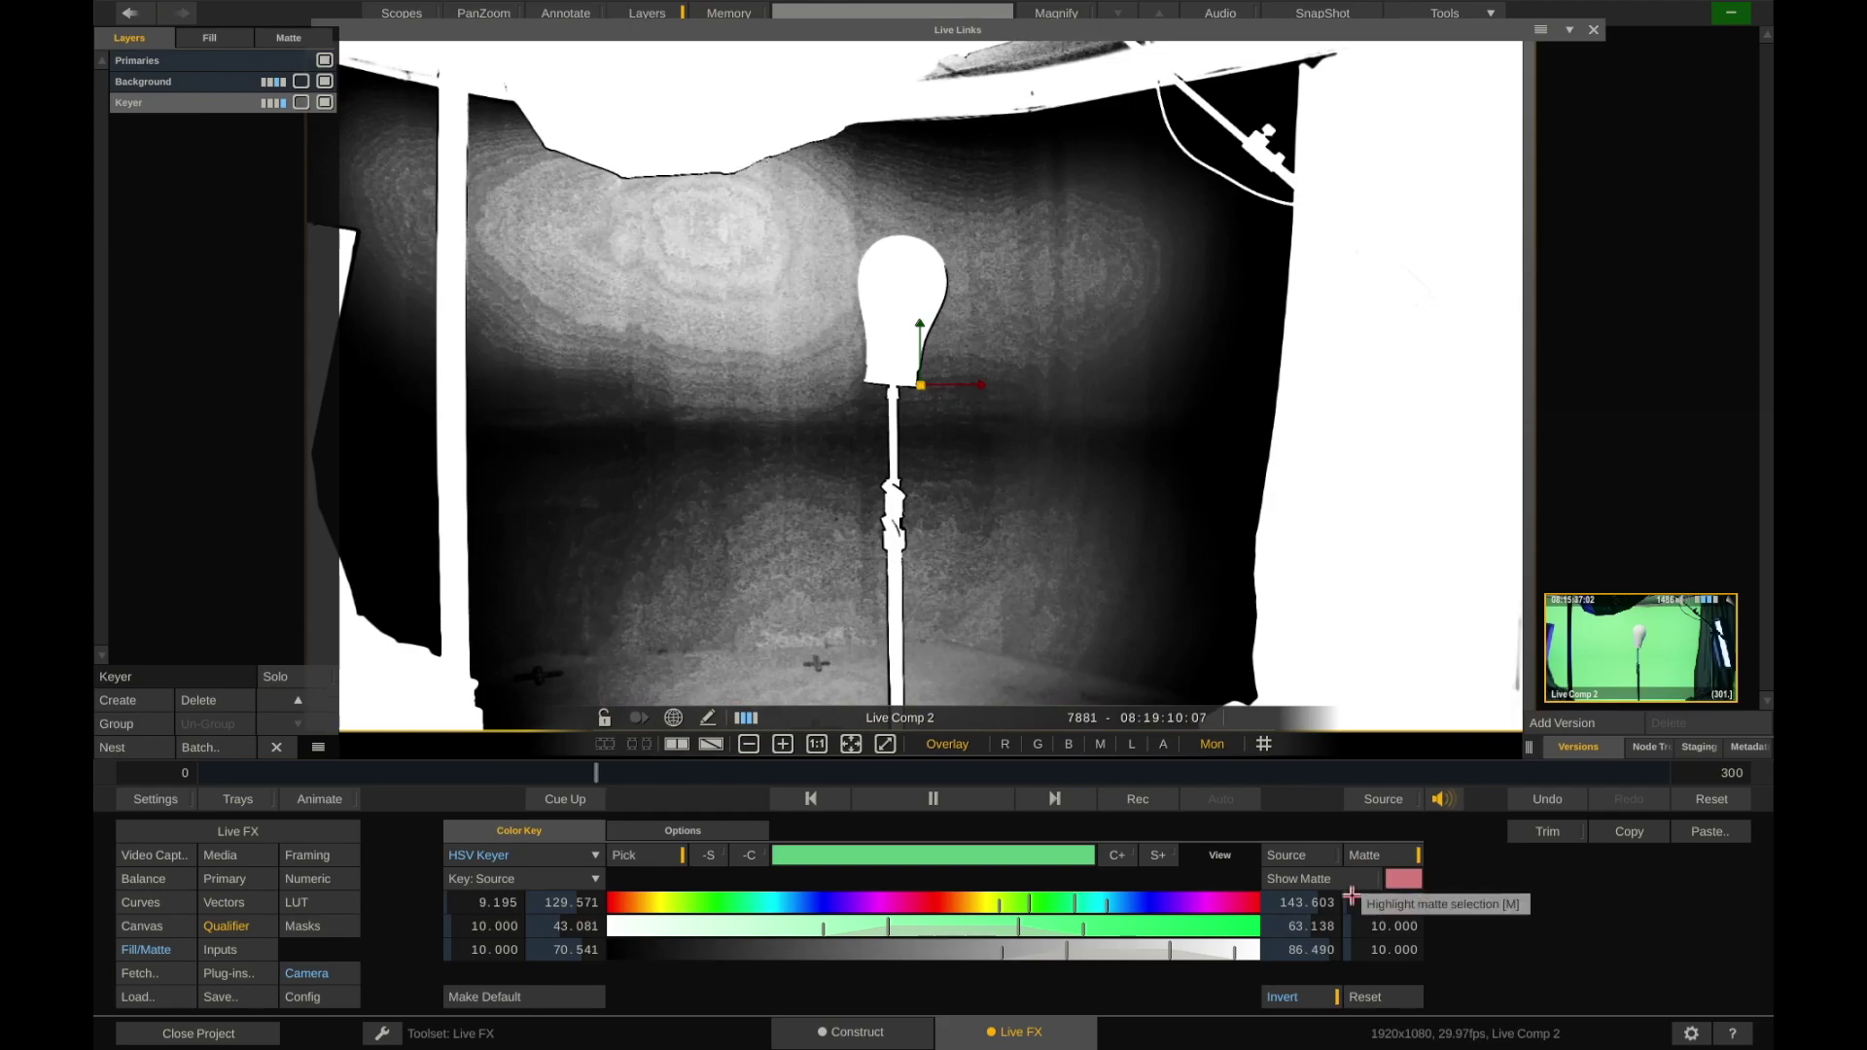
# Tighten saturation to 35.565–68.663 and shift the value range until the backdrop turns black
pyautogui.moveTo(888, 926); pyautogui.dragTo(905, 926)
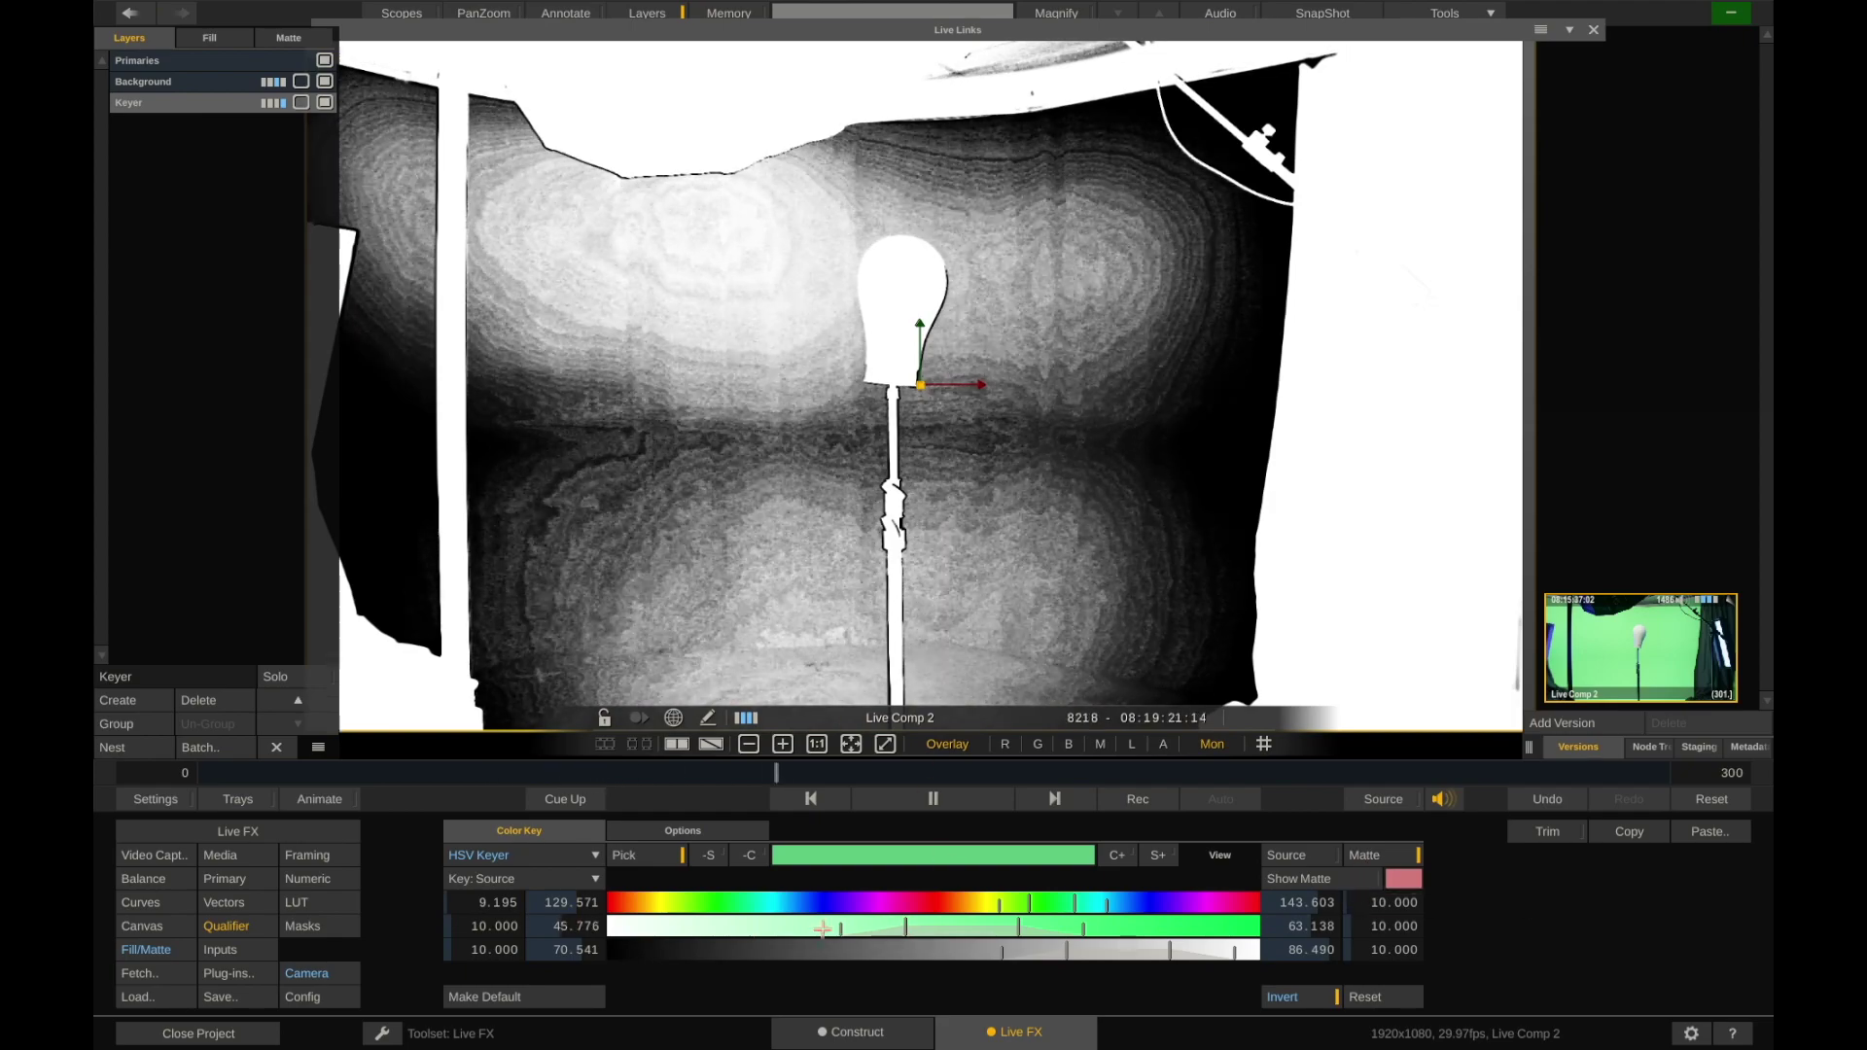
pyautogui.moveTo(888, 929); pyautogui.dragTo(859, 926)
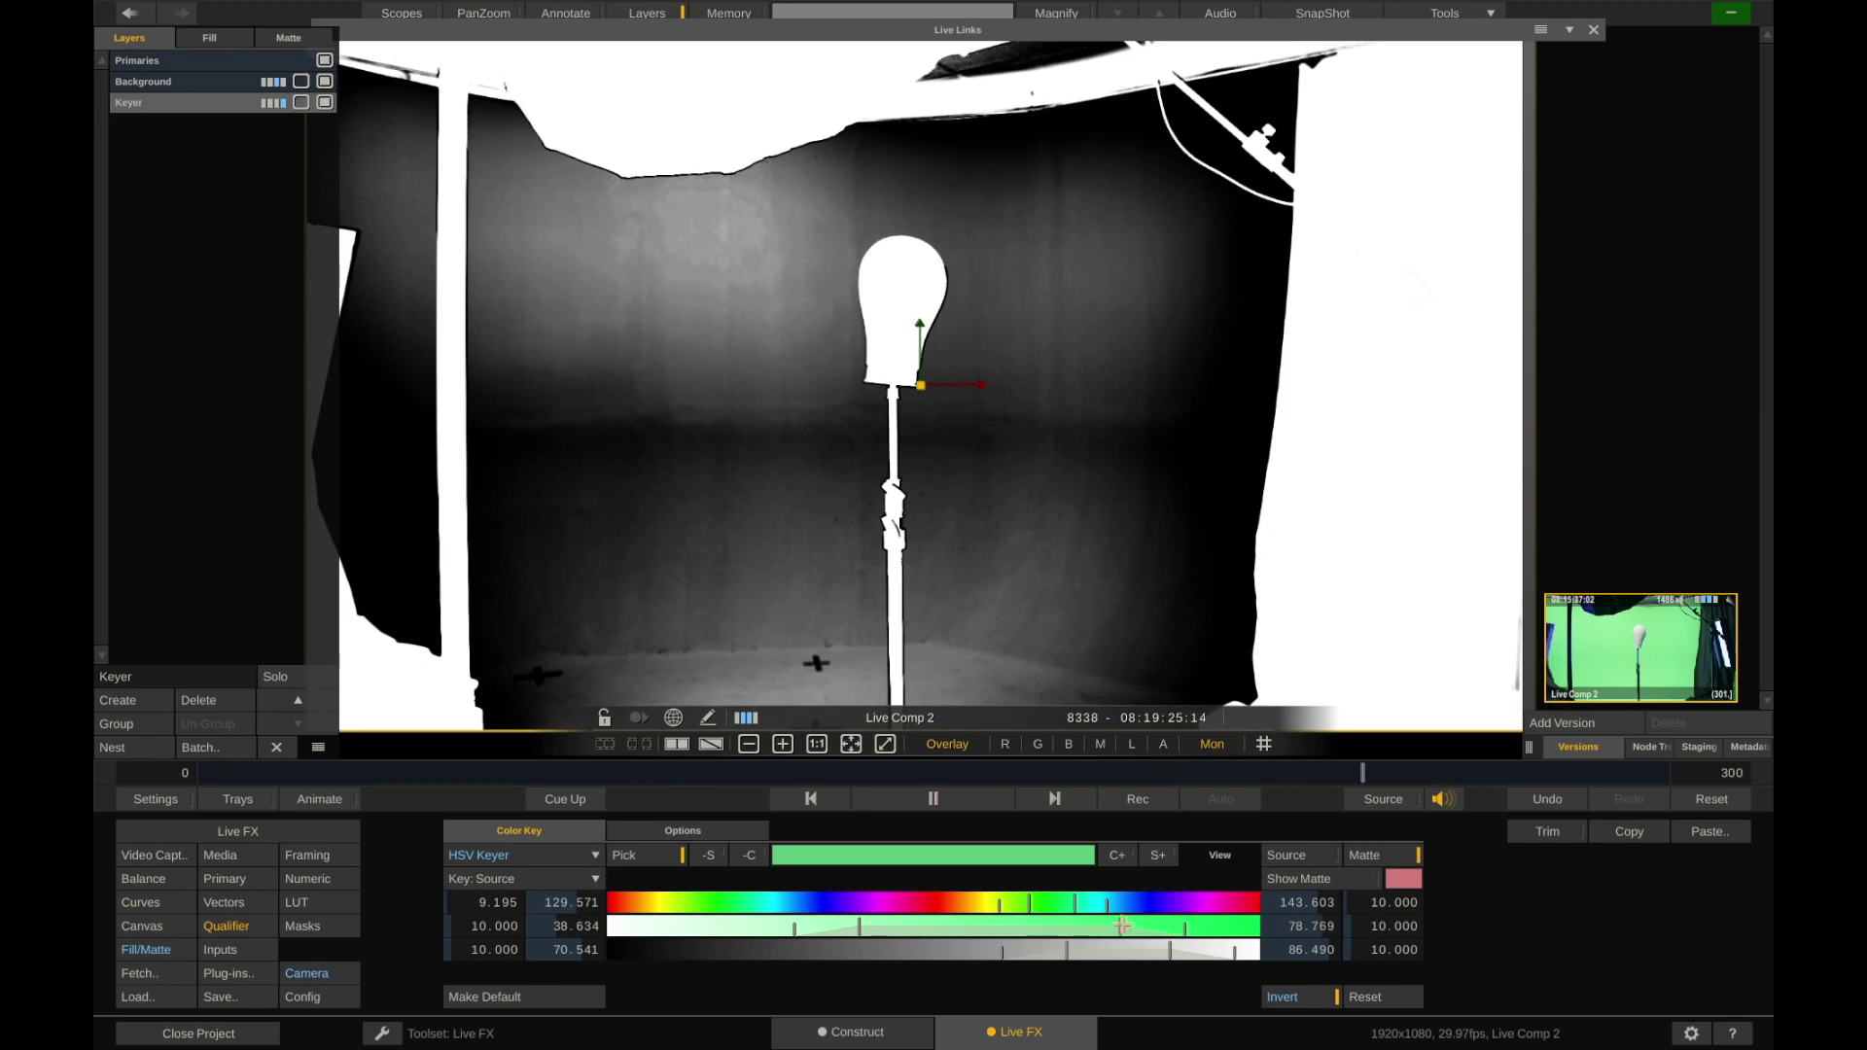
pyautogui.moveTo(1056, 952); pyautogui.dragTo(925, 959)
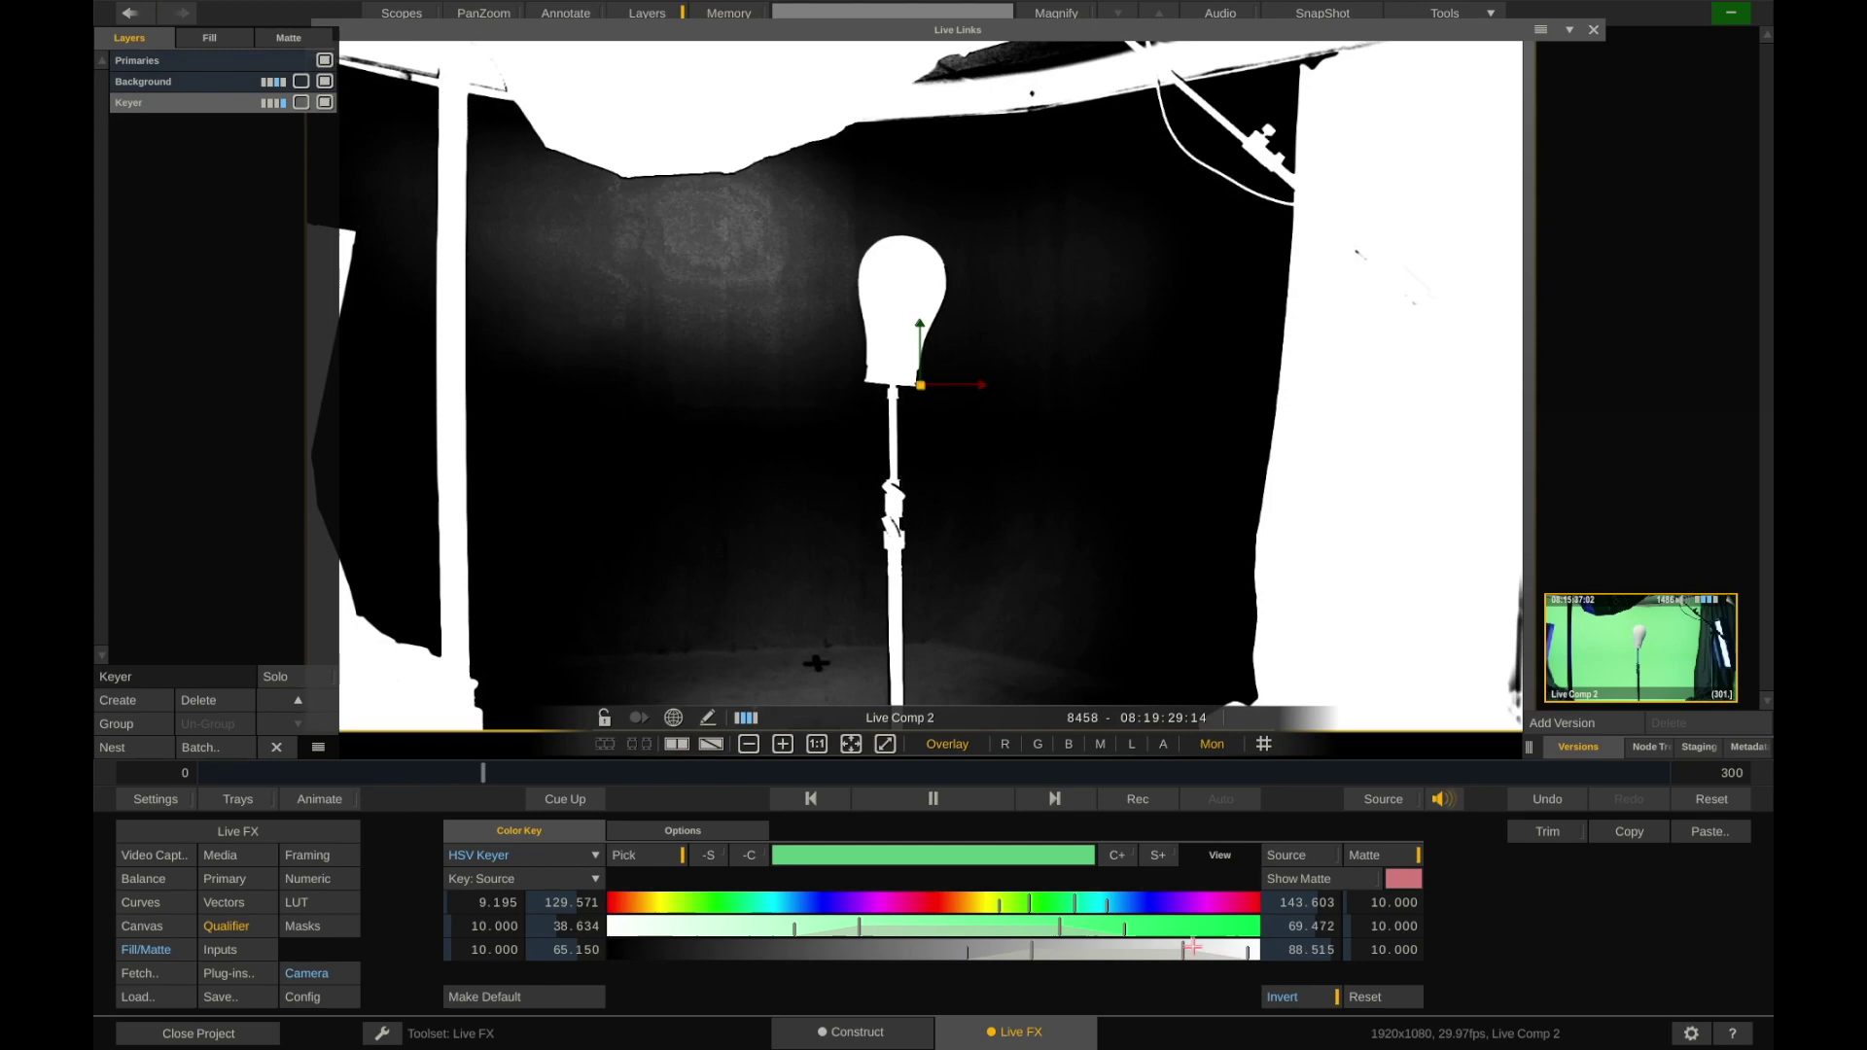
pyautogui.moveTo(1167, 955)
pyautogui.mouseDown()
pyautogui.moveTo(1138, 949)
pyautogui.moveTo(1223, 944)
pyautogui.moveTo(1206, 947)
pyautogui.mouseUp()
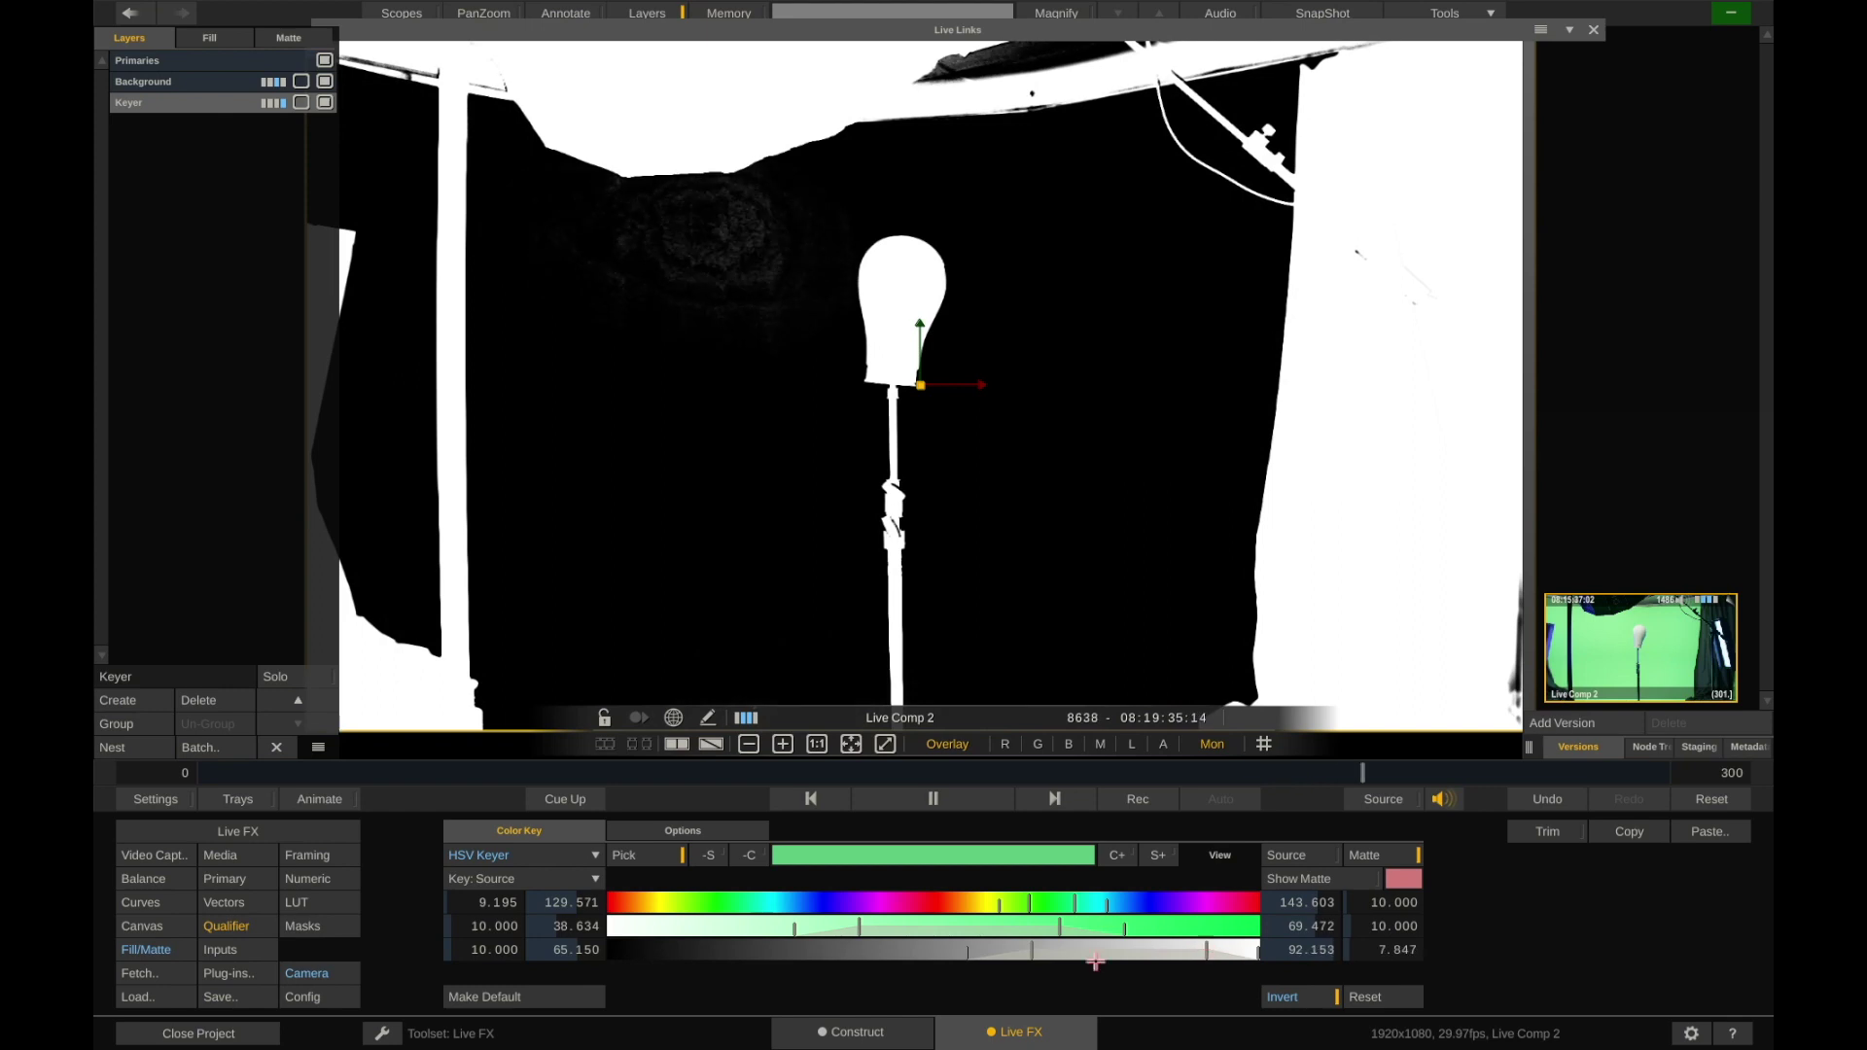
pyautogui.moveTo(1038, 952)
pyautogui.mouseDown()
pyautogui.moveTo(1007, 973)
pyautogui.moveTo(1030, 968)
pyautogui.mouseUp()
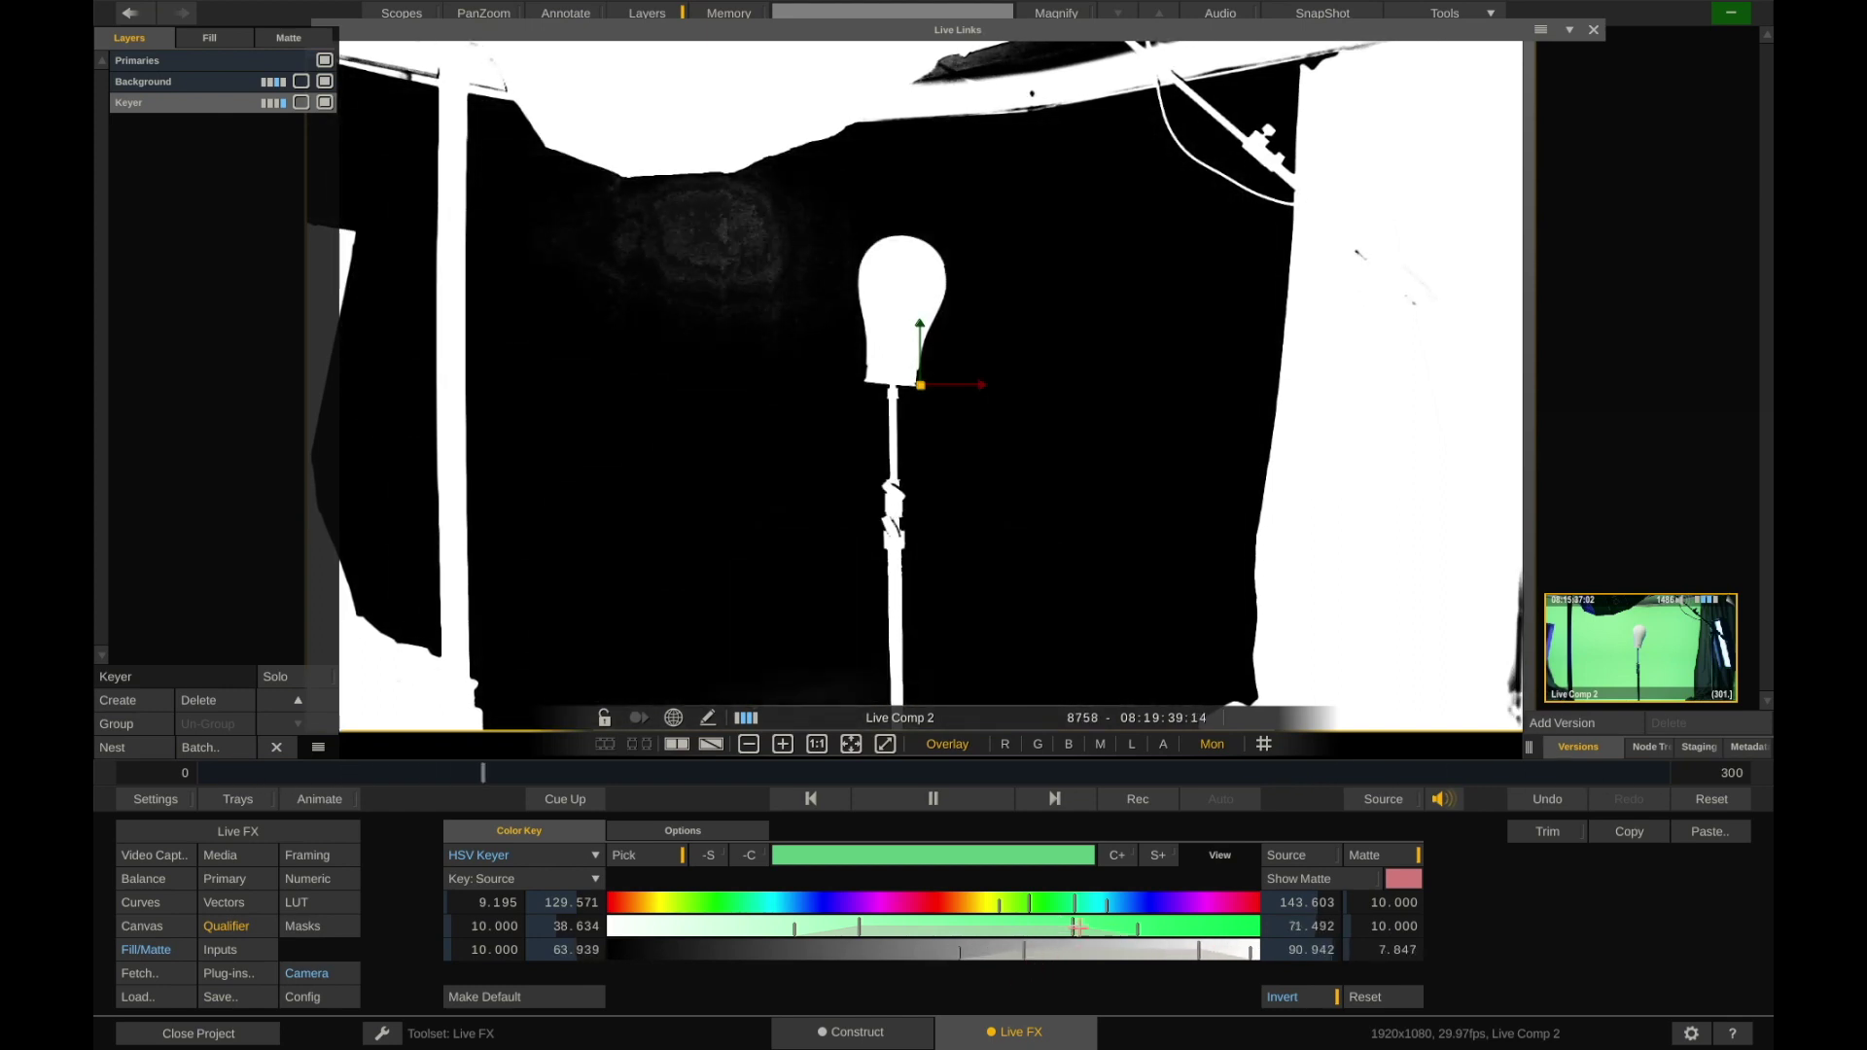
pyautogui.moveTo(862, 927); pyautogui.dragTo(834, 931)
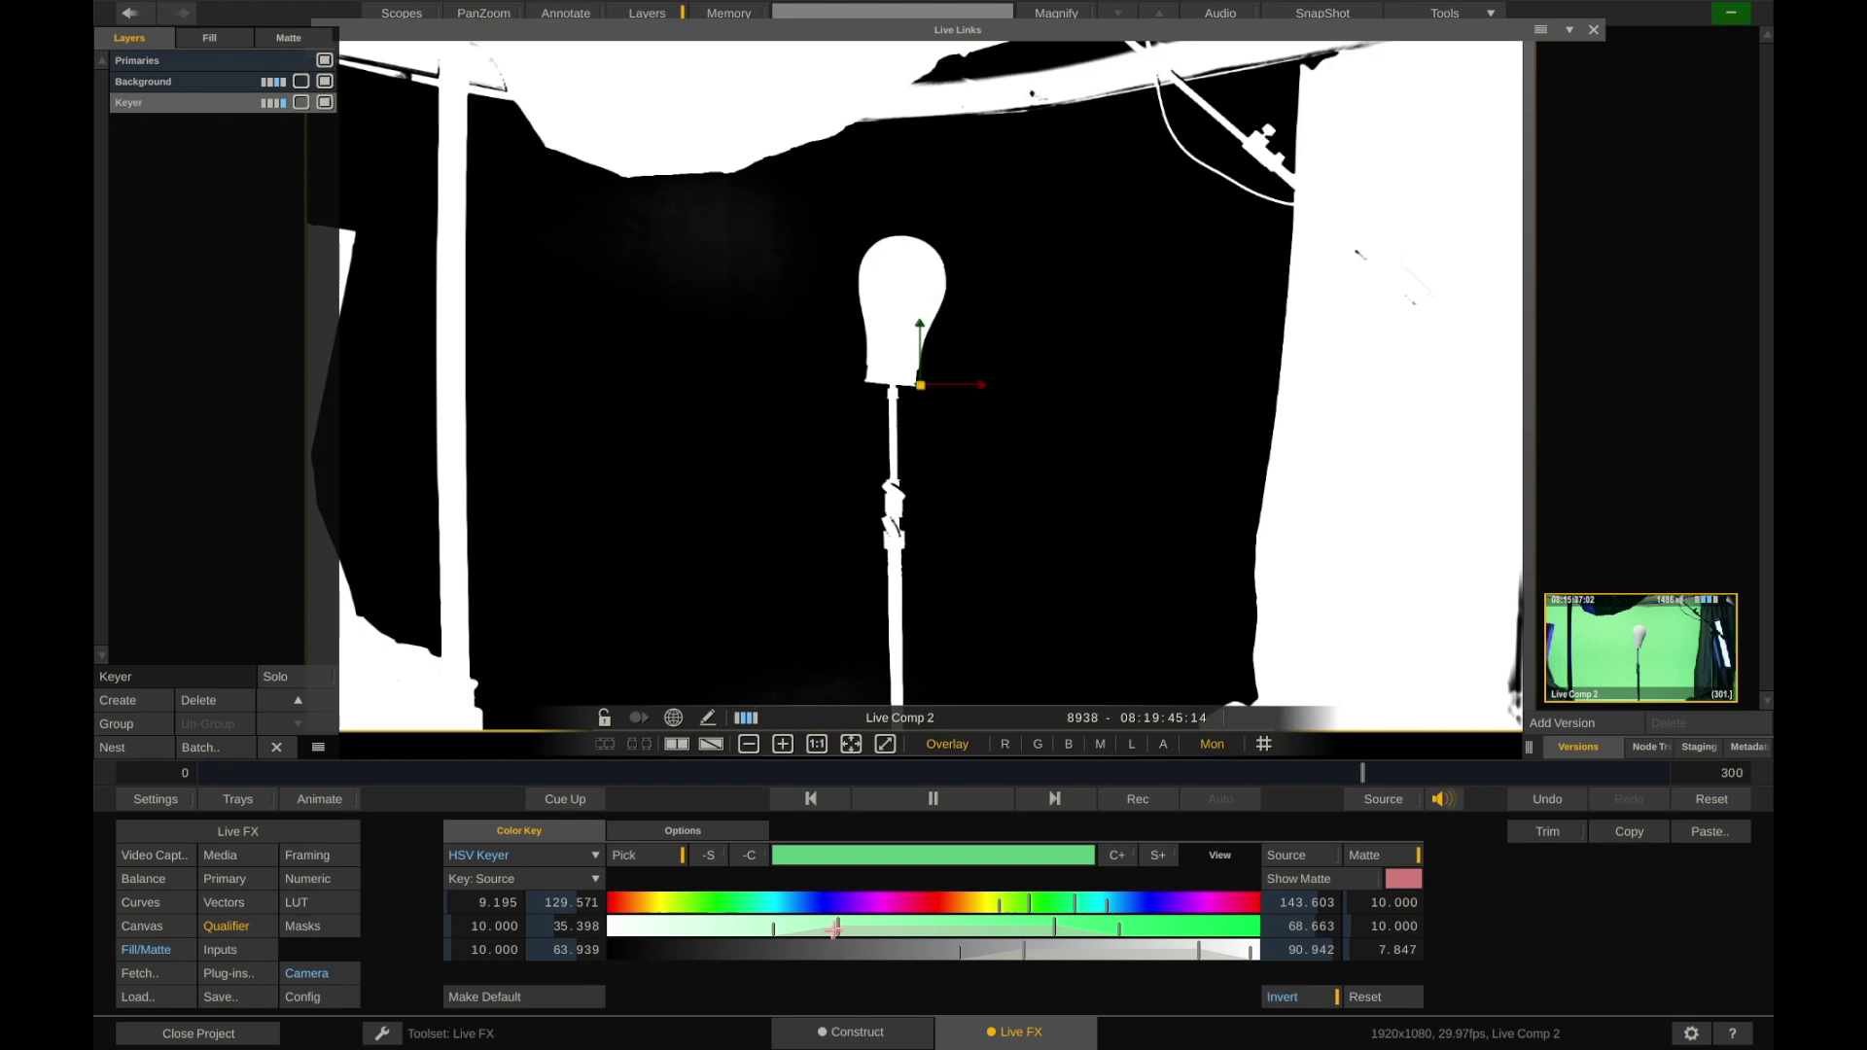
pyautogui.moveTo(585, 933)
pyautogui.mouseDown()
pyautogui.moveTo(501, 932)
pyautogui.moveTo(520, 930)
pyautogui.moveTo(510, 901)
pyautogui.mouseUp()
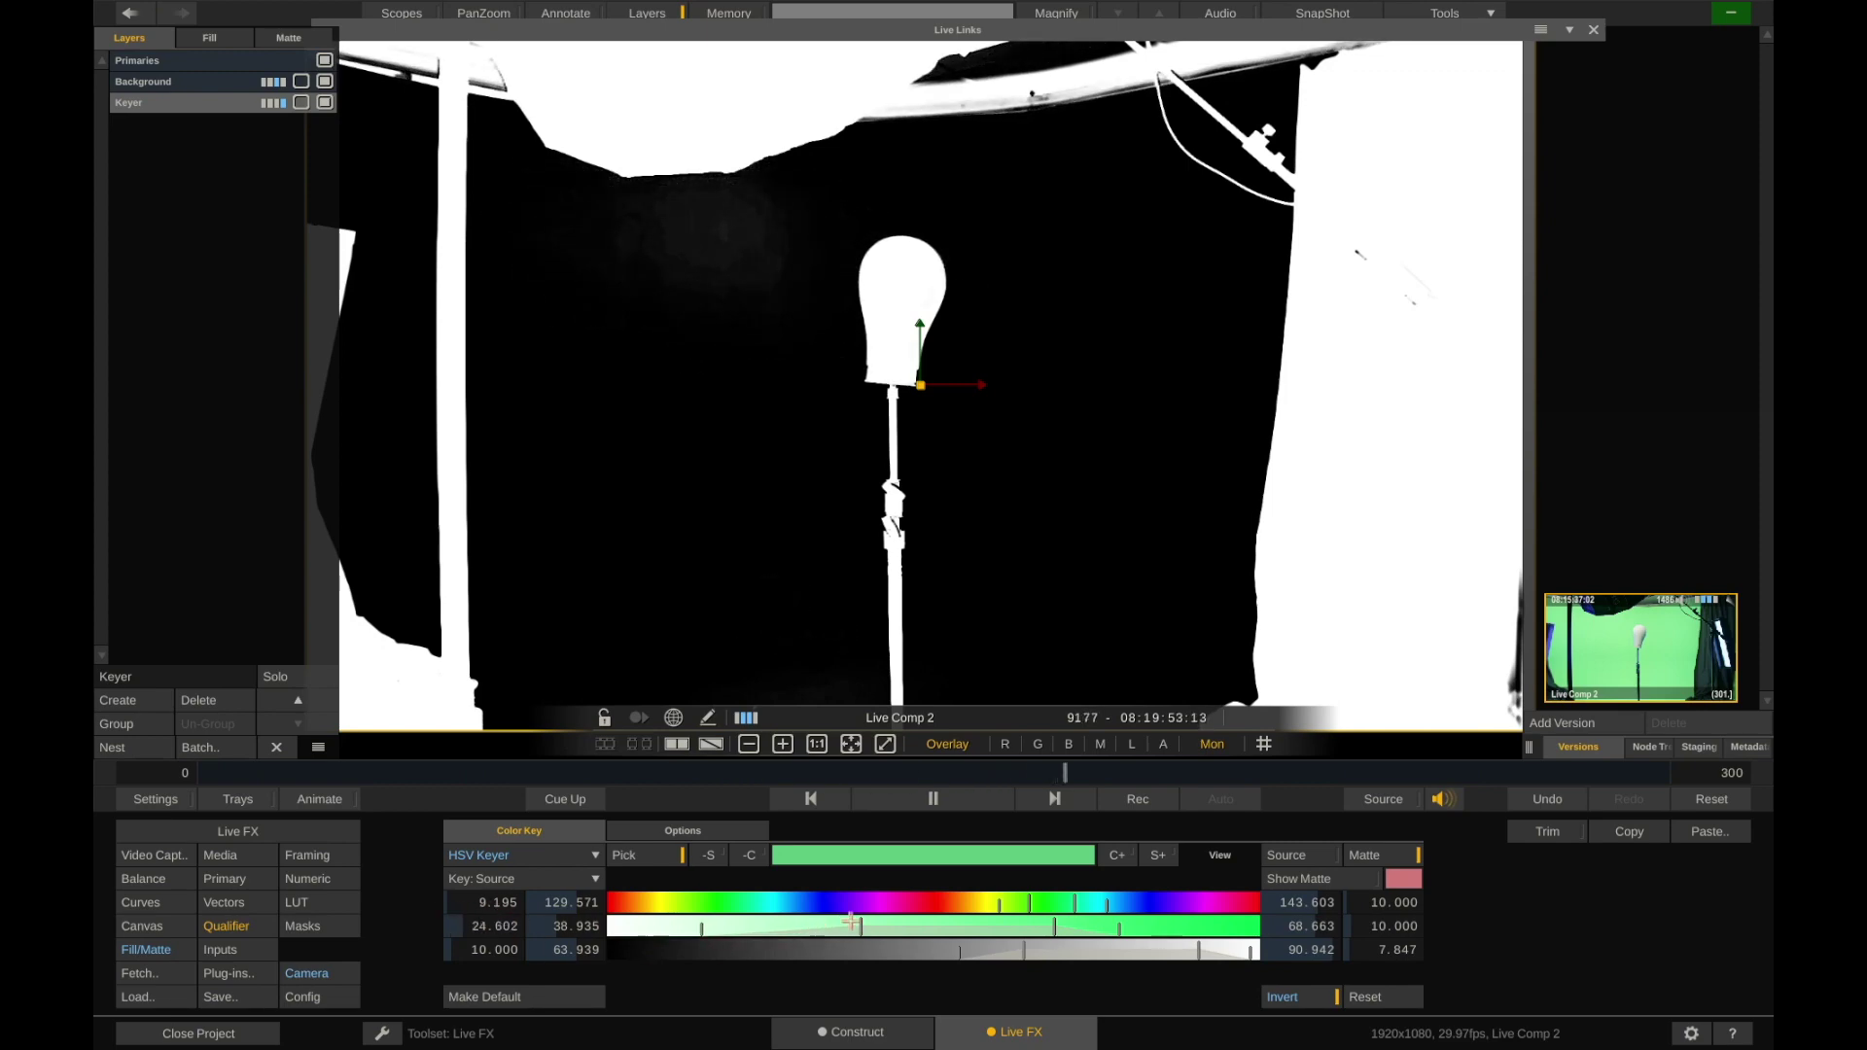
pyautogui.scroll(3, 875, 417)
pyautogui.click(880, 425)
# Set the saturation low limit to 34.428, checking the matte, then view the composite over the street
pyautogui.scroll(2, 875, 420)
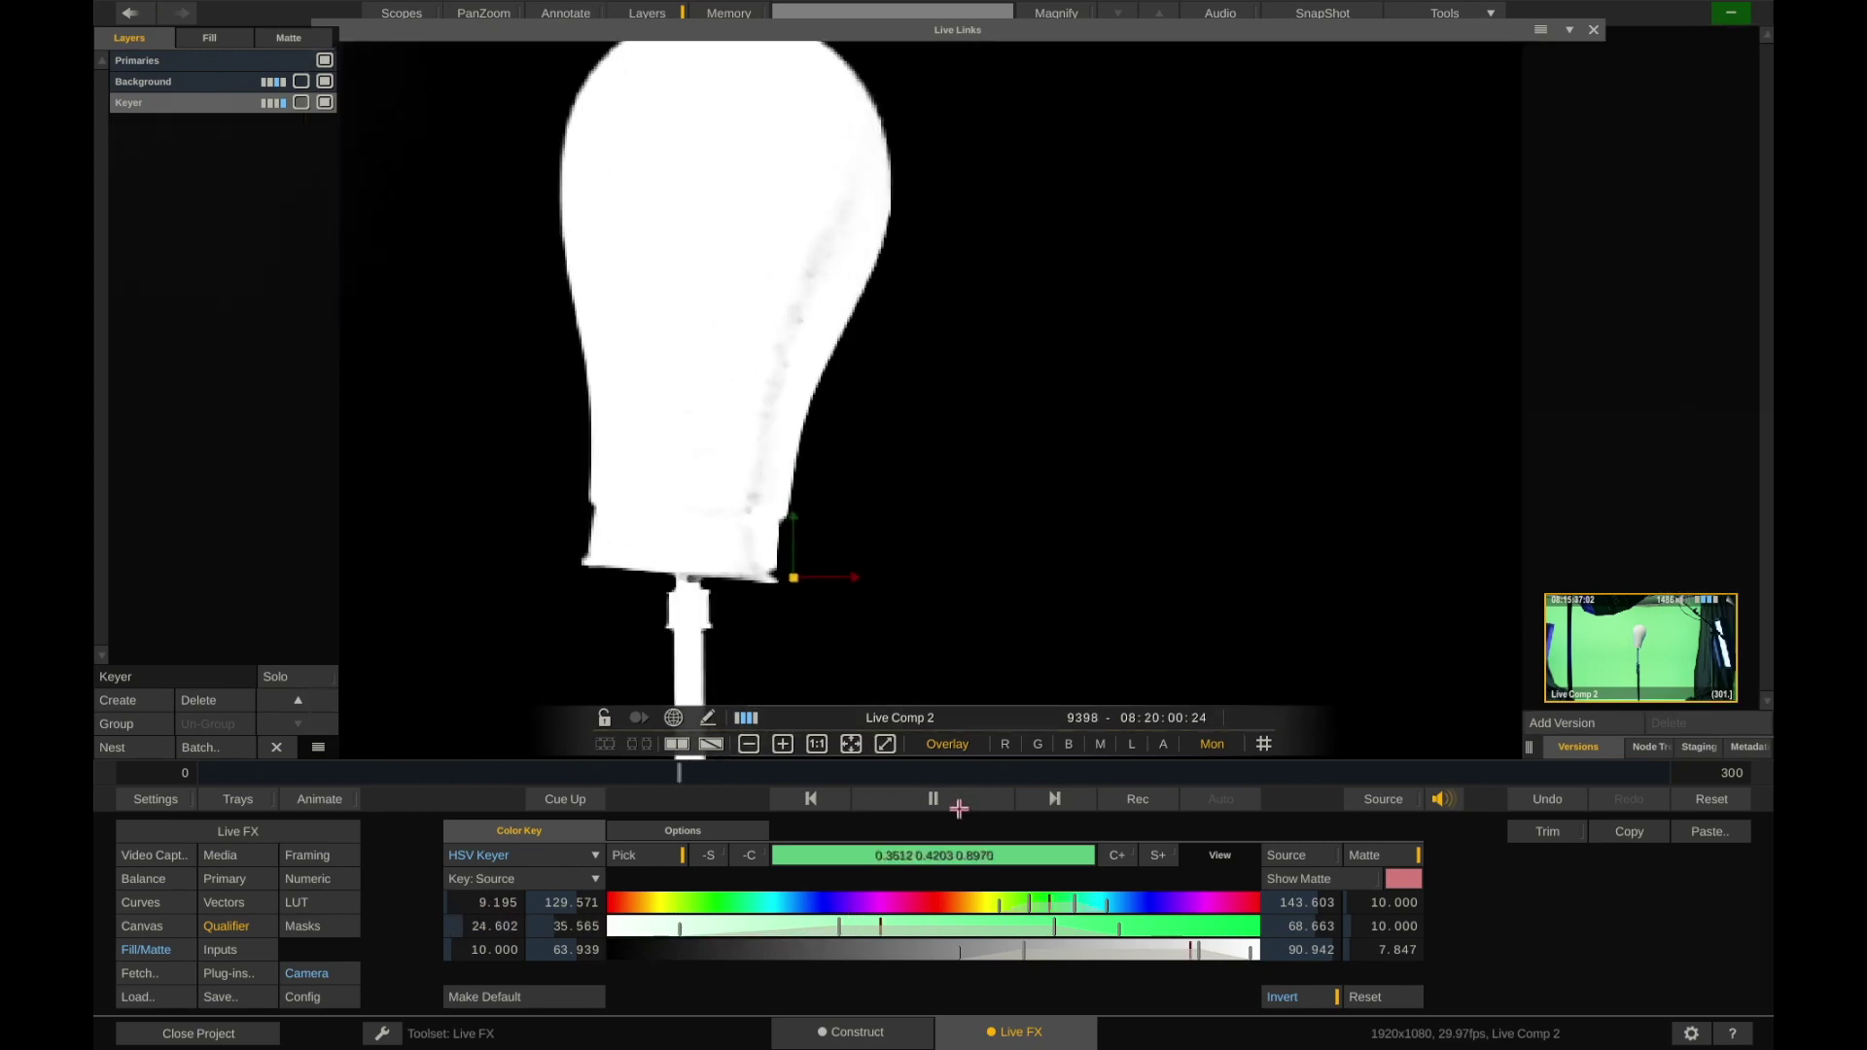
pyautogui.moveTo(1063, 925); pyautogui.dragTo(1042, 928)
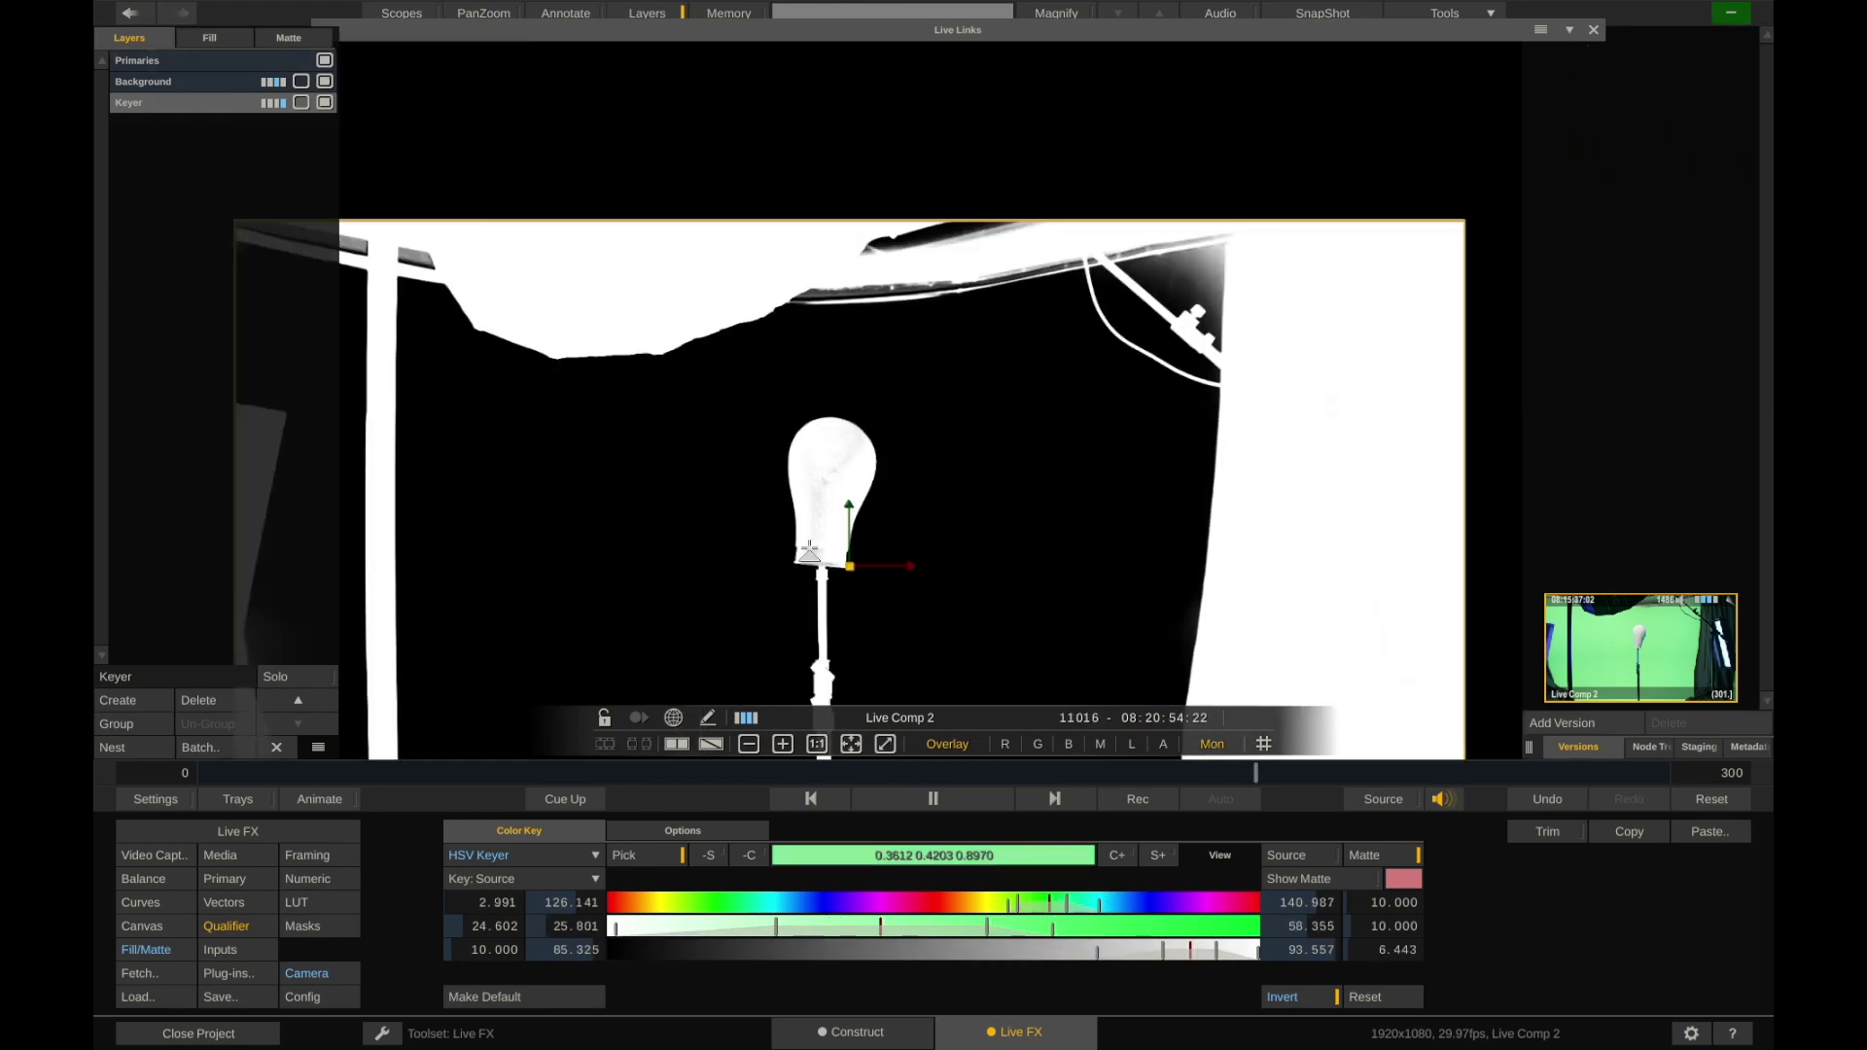
pyautogui.scroll(3, 809, 560)
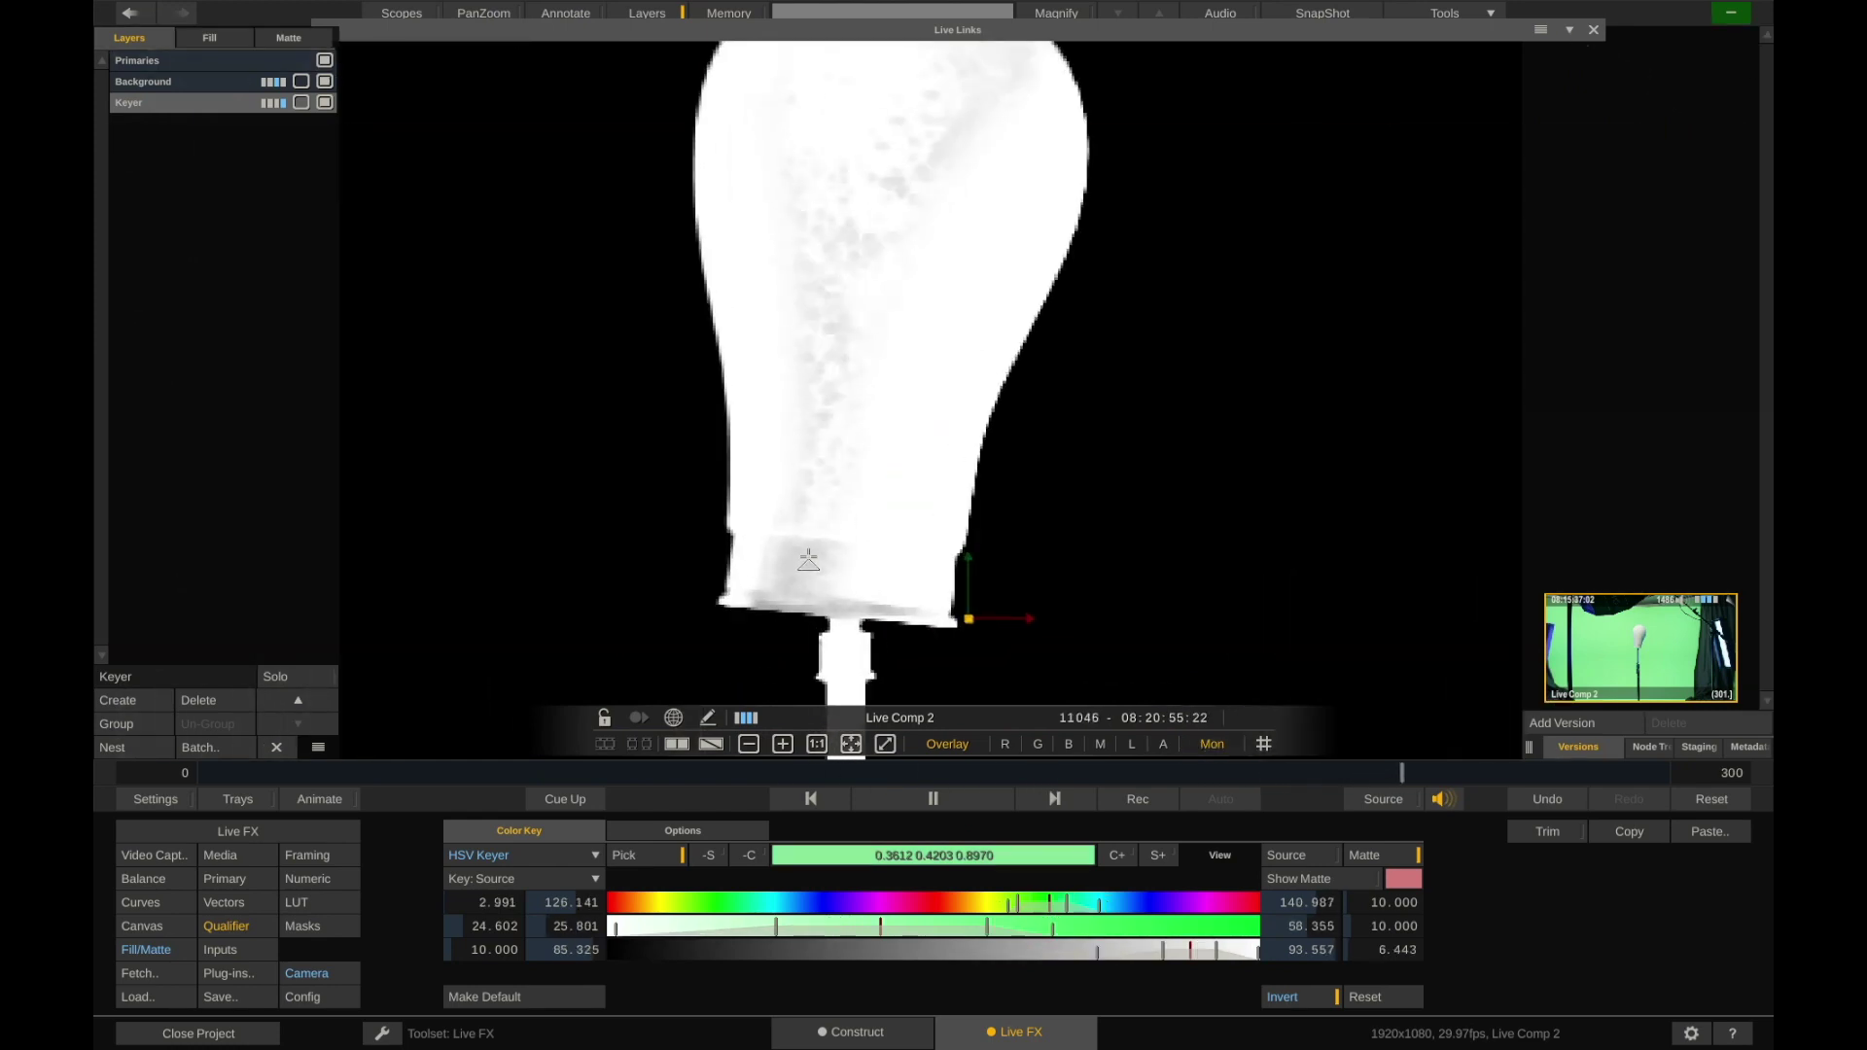
pyautogui.click(1370, 864)
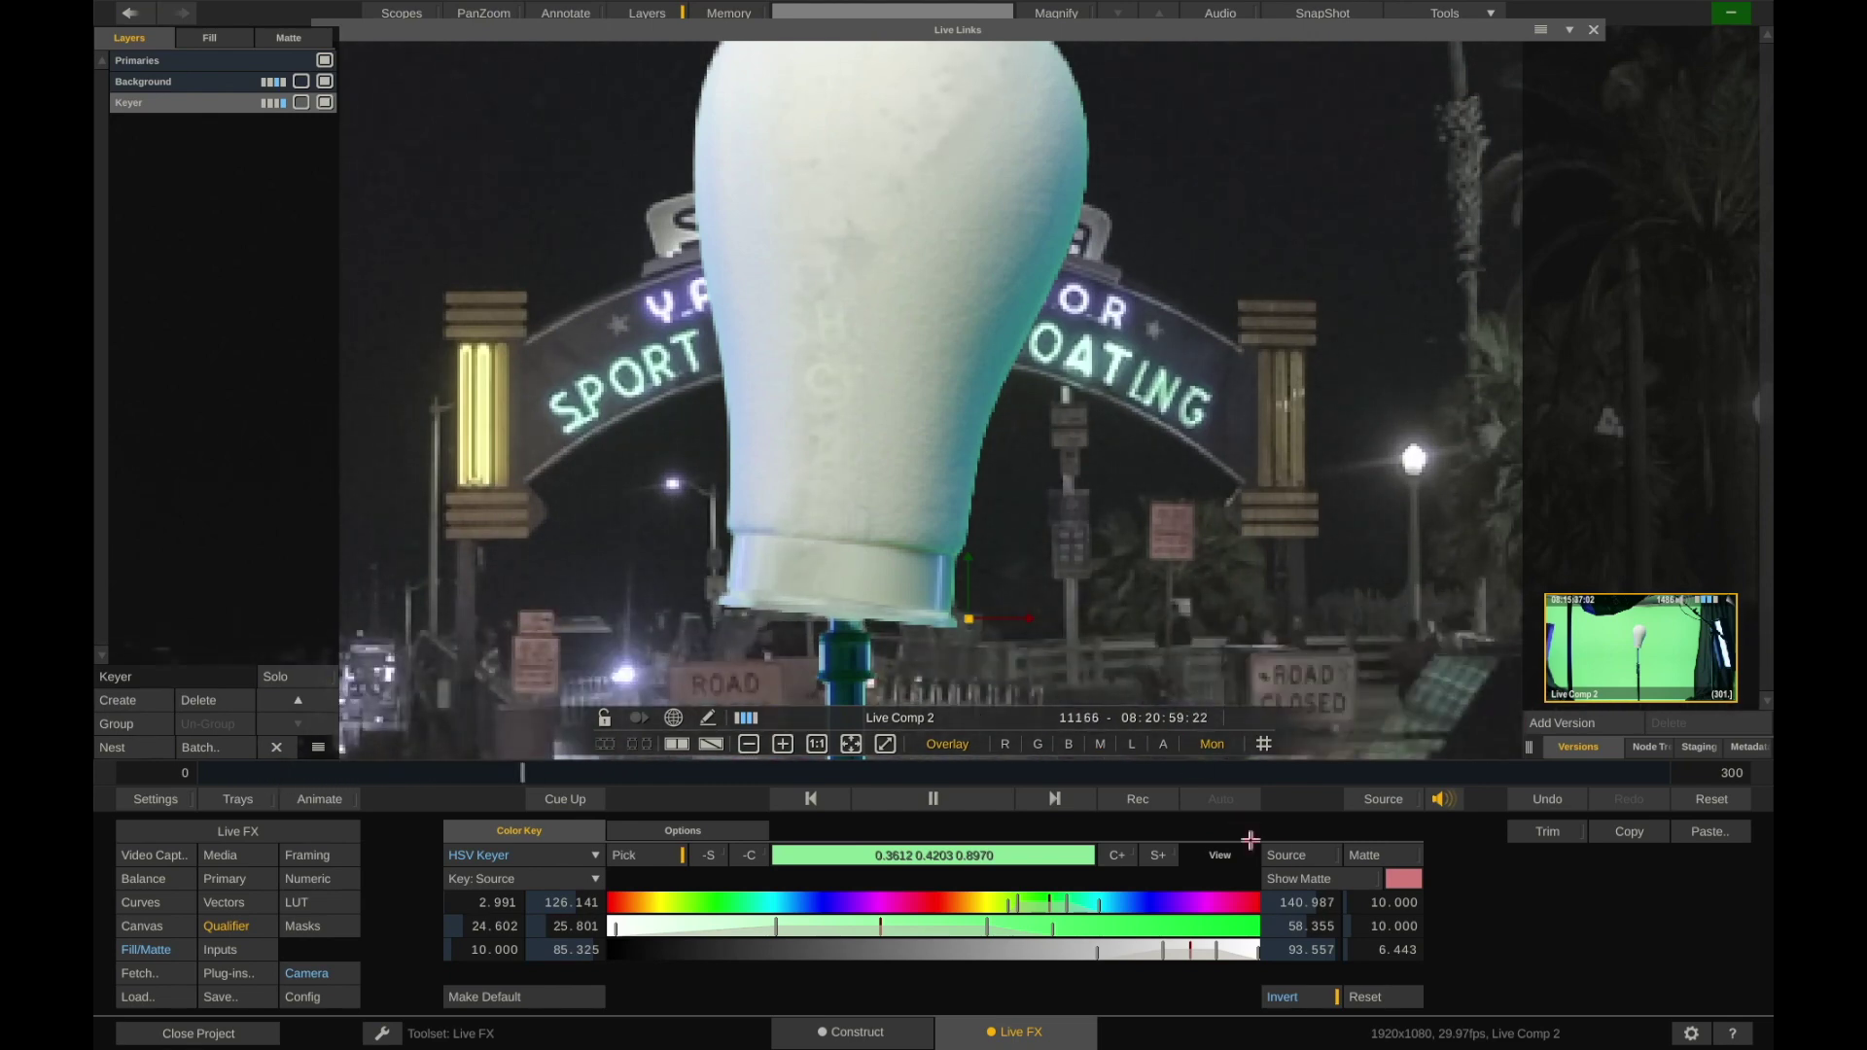
pyautogui.press('m')
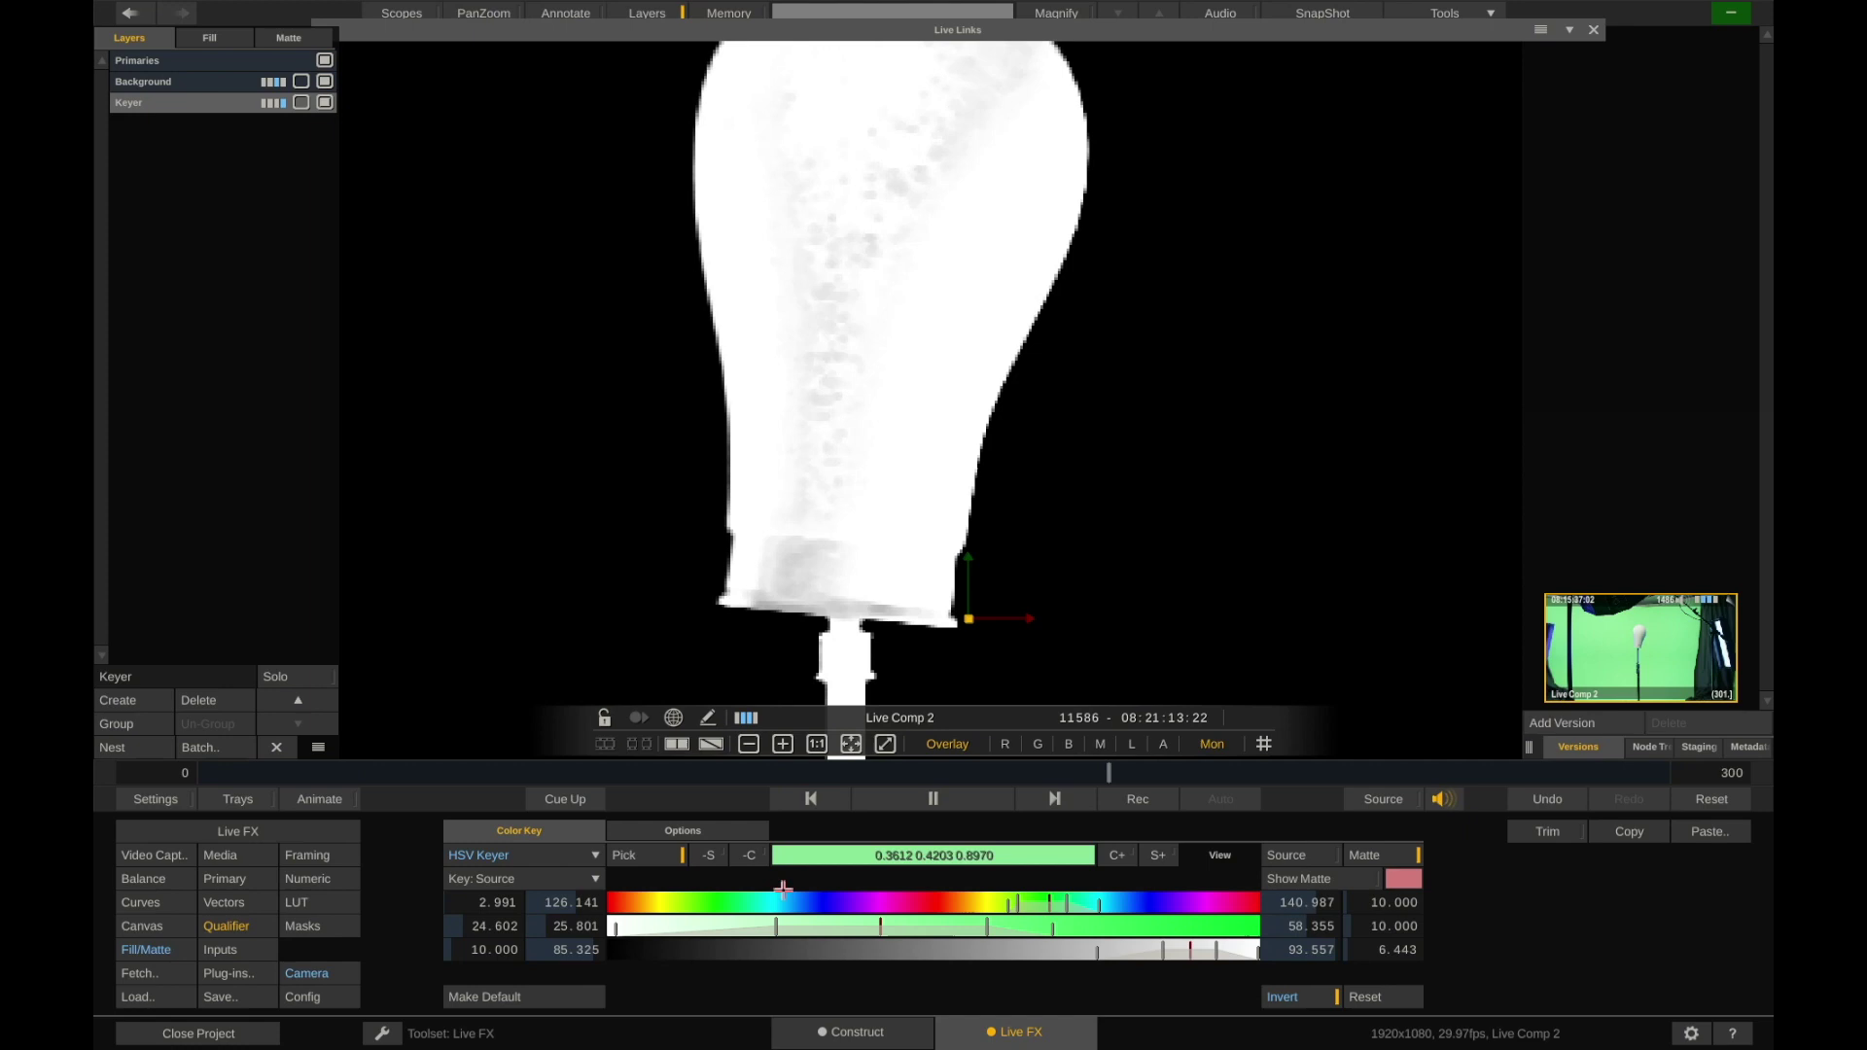
pyautogui.moveTo(778, 930); pyautogui.dragTo(828, 911)
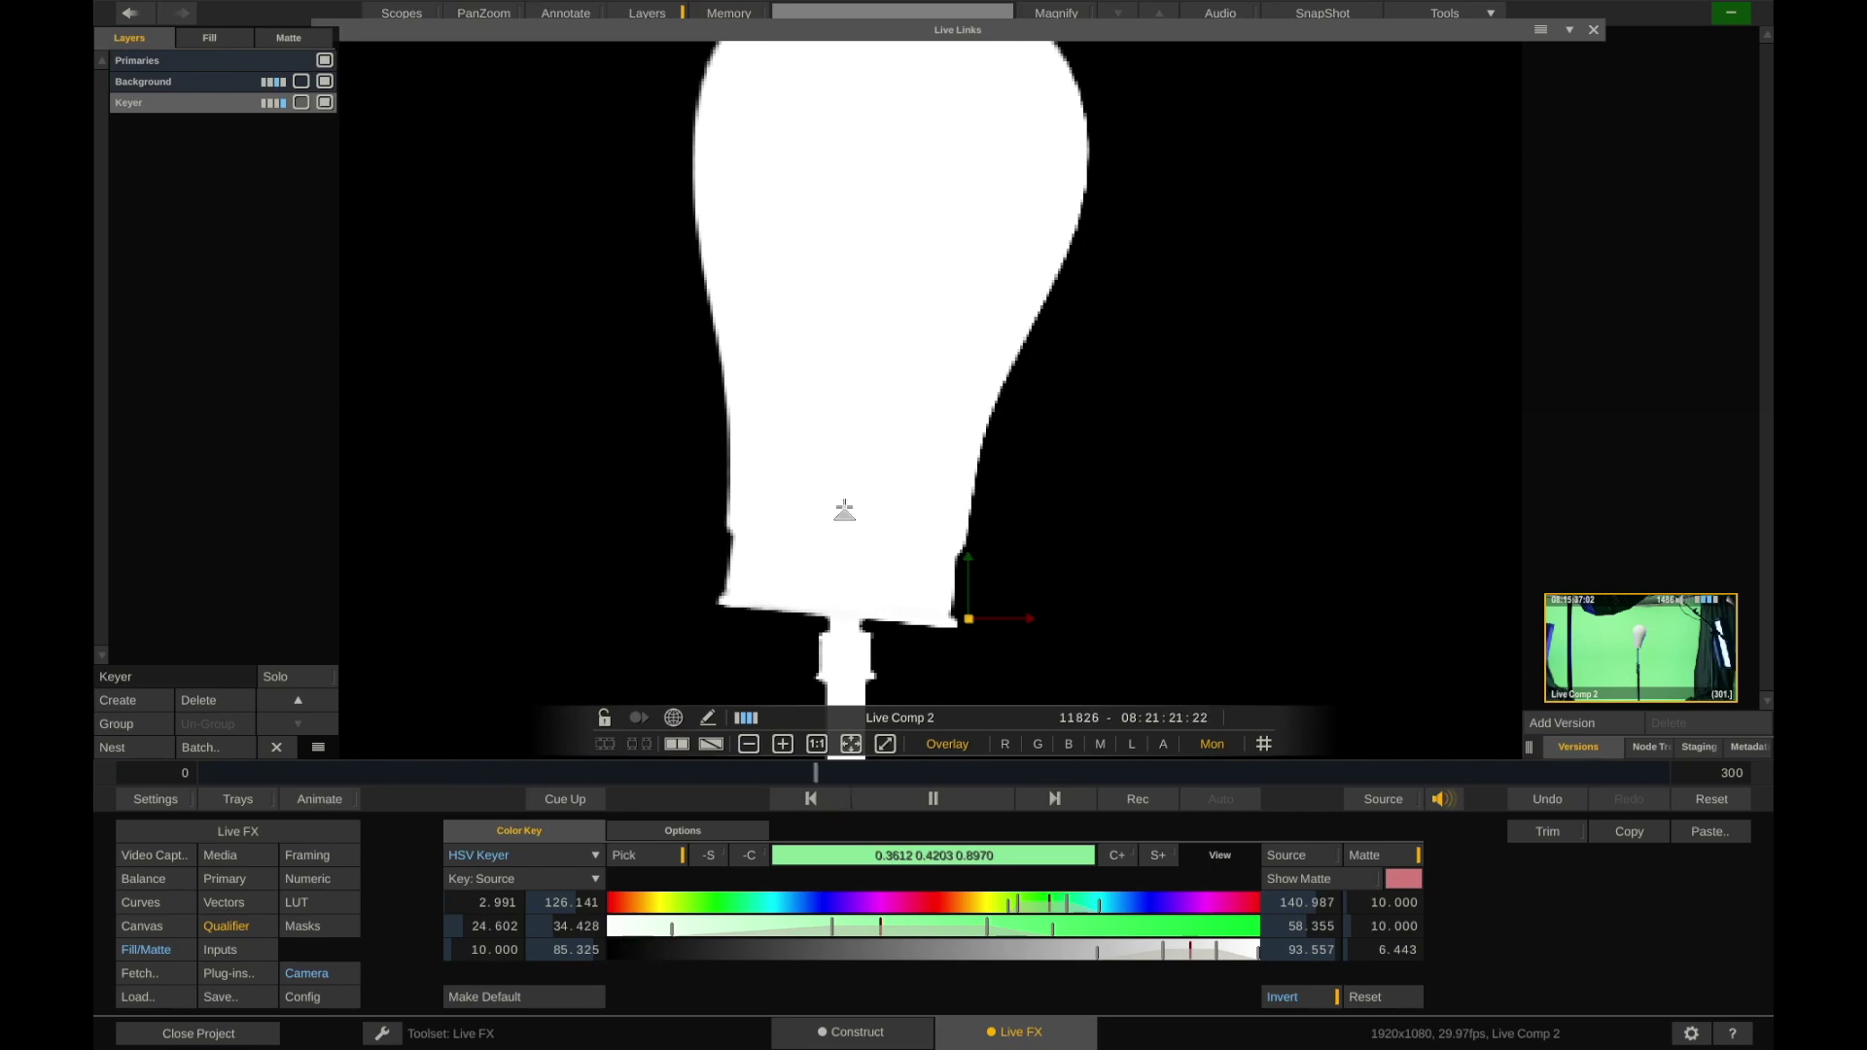
pyautogui.click(1373, 855)
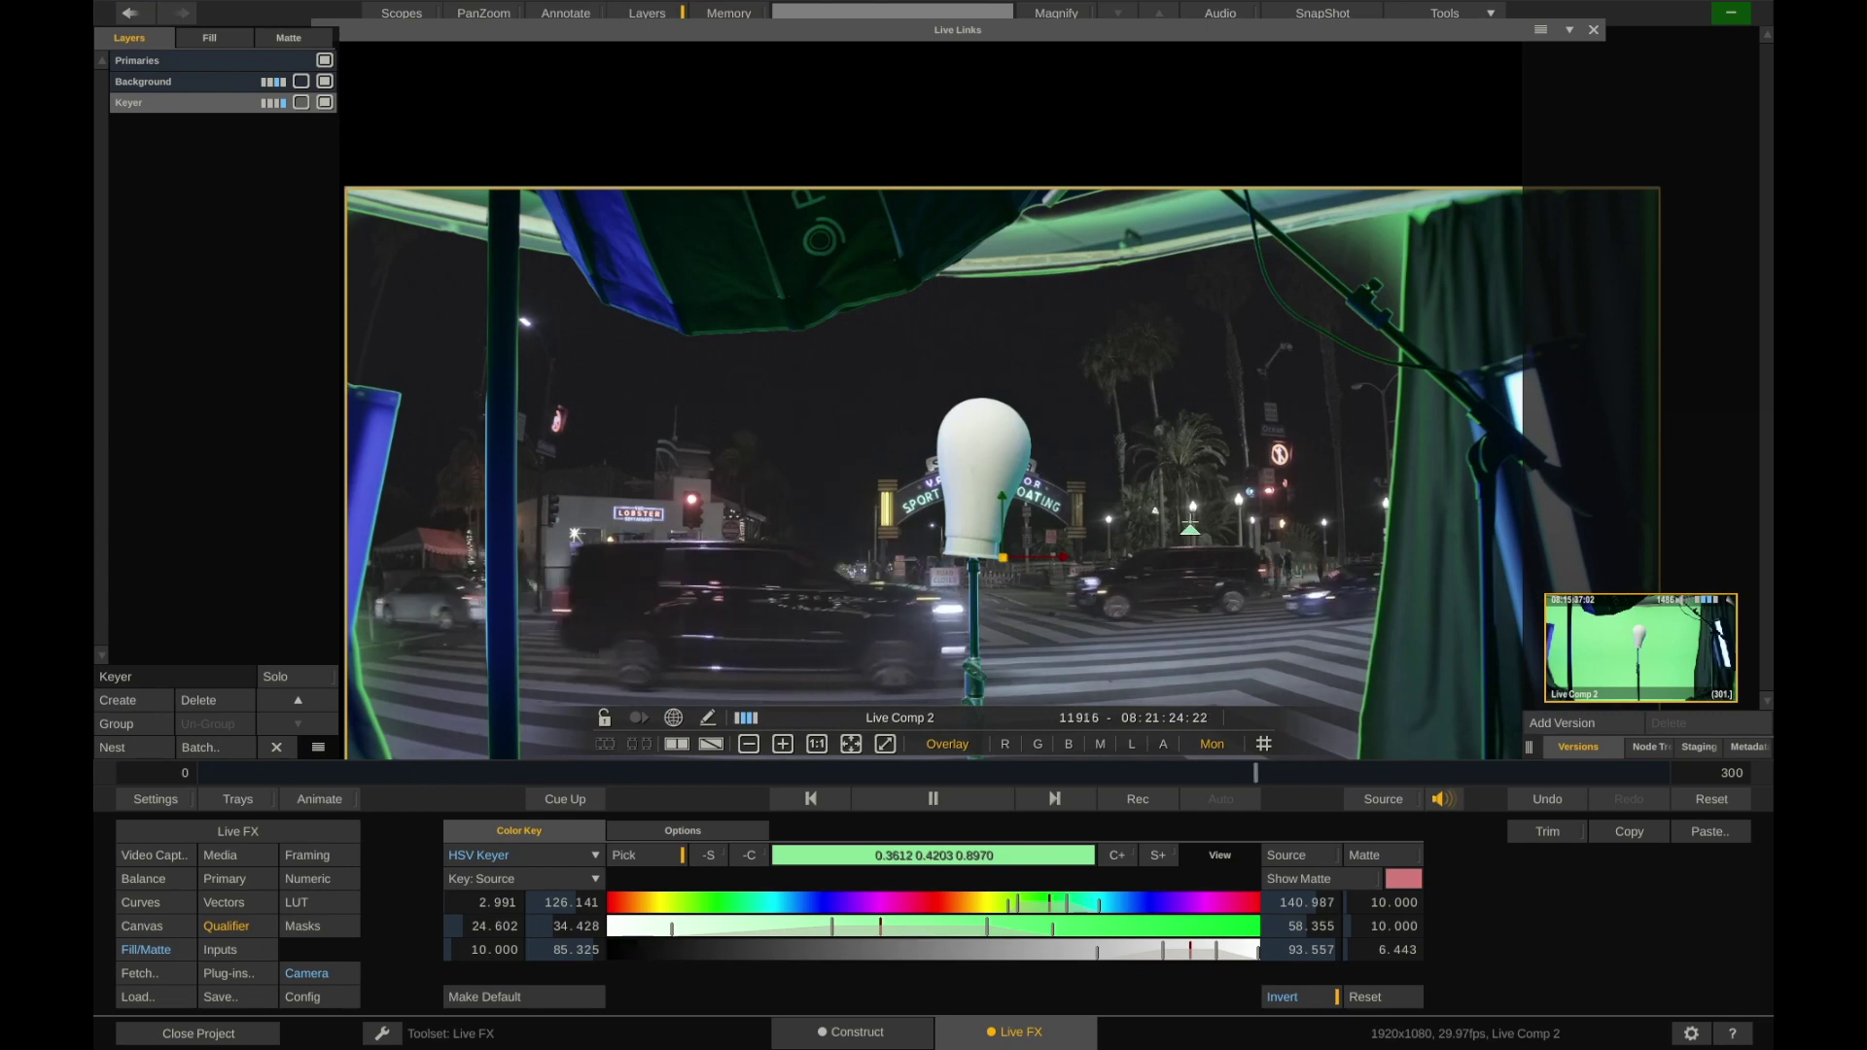
pyautogui.click(1304, 853)
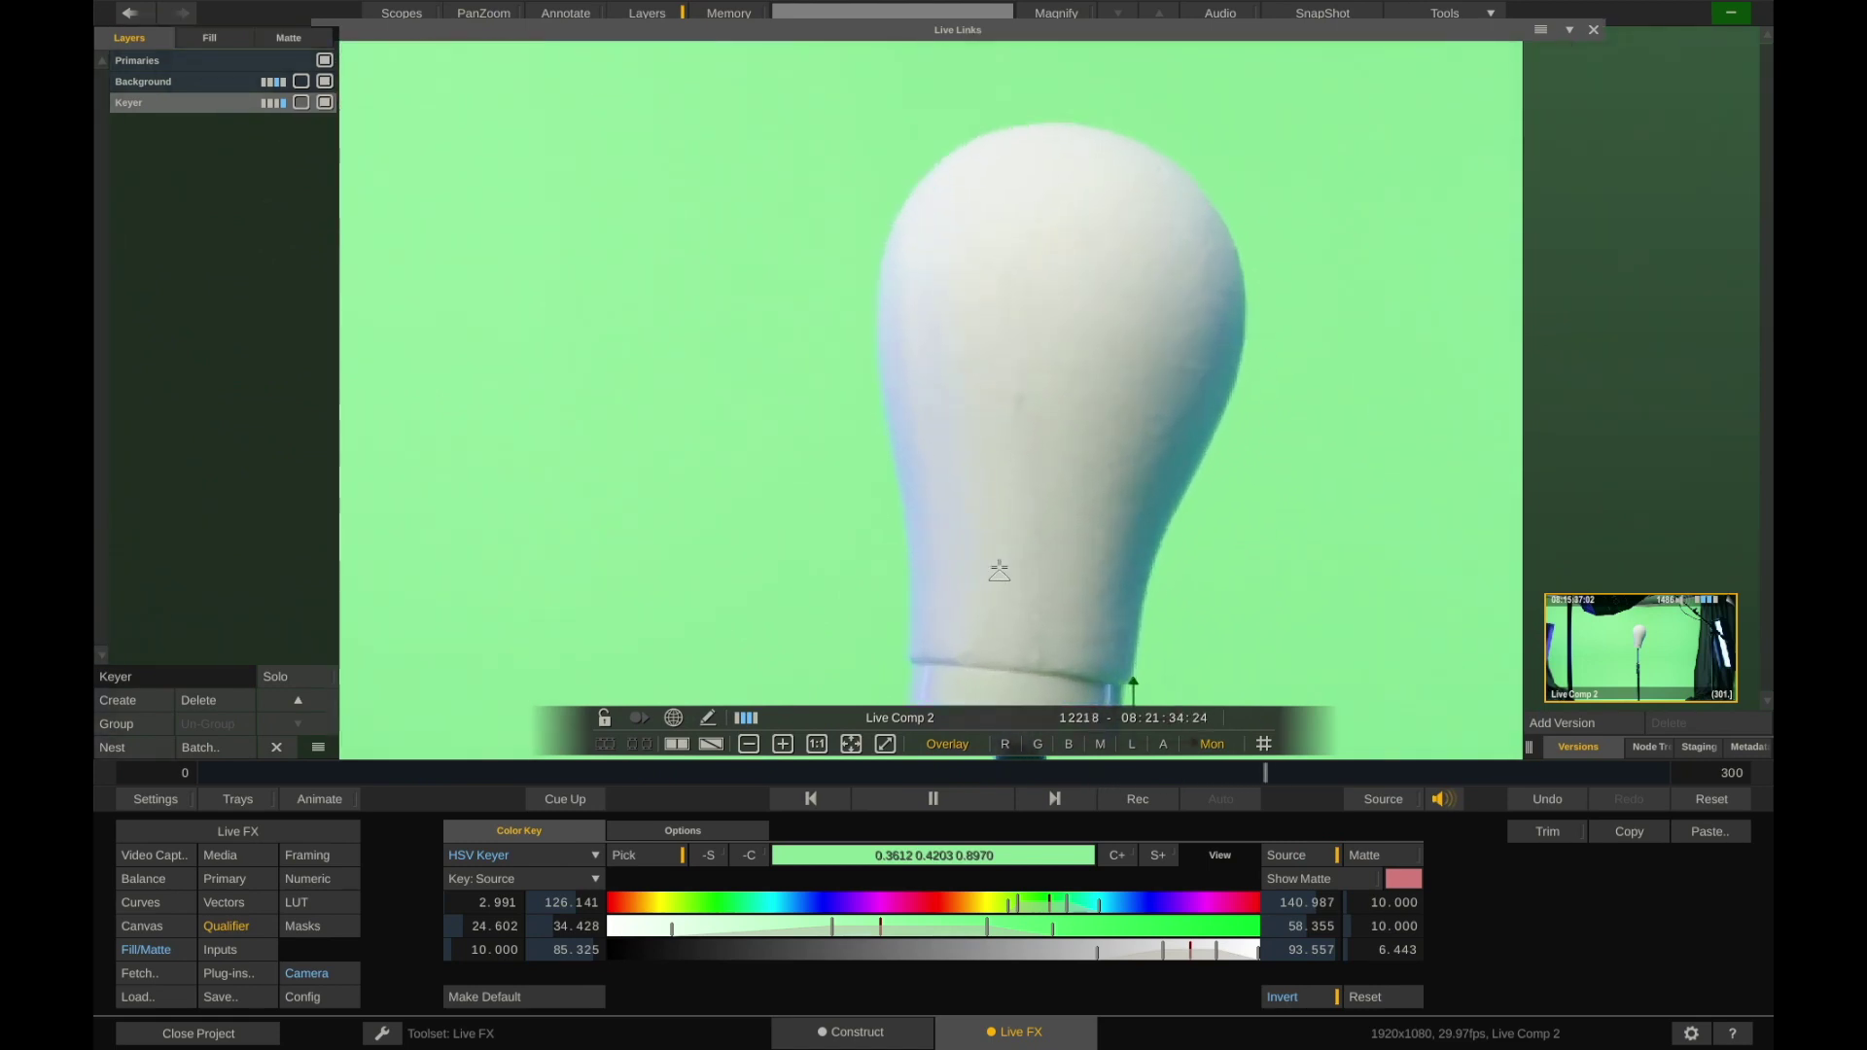
pyautogui.click(1267, 846)
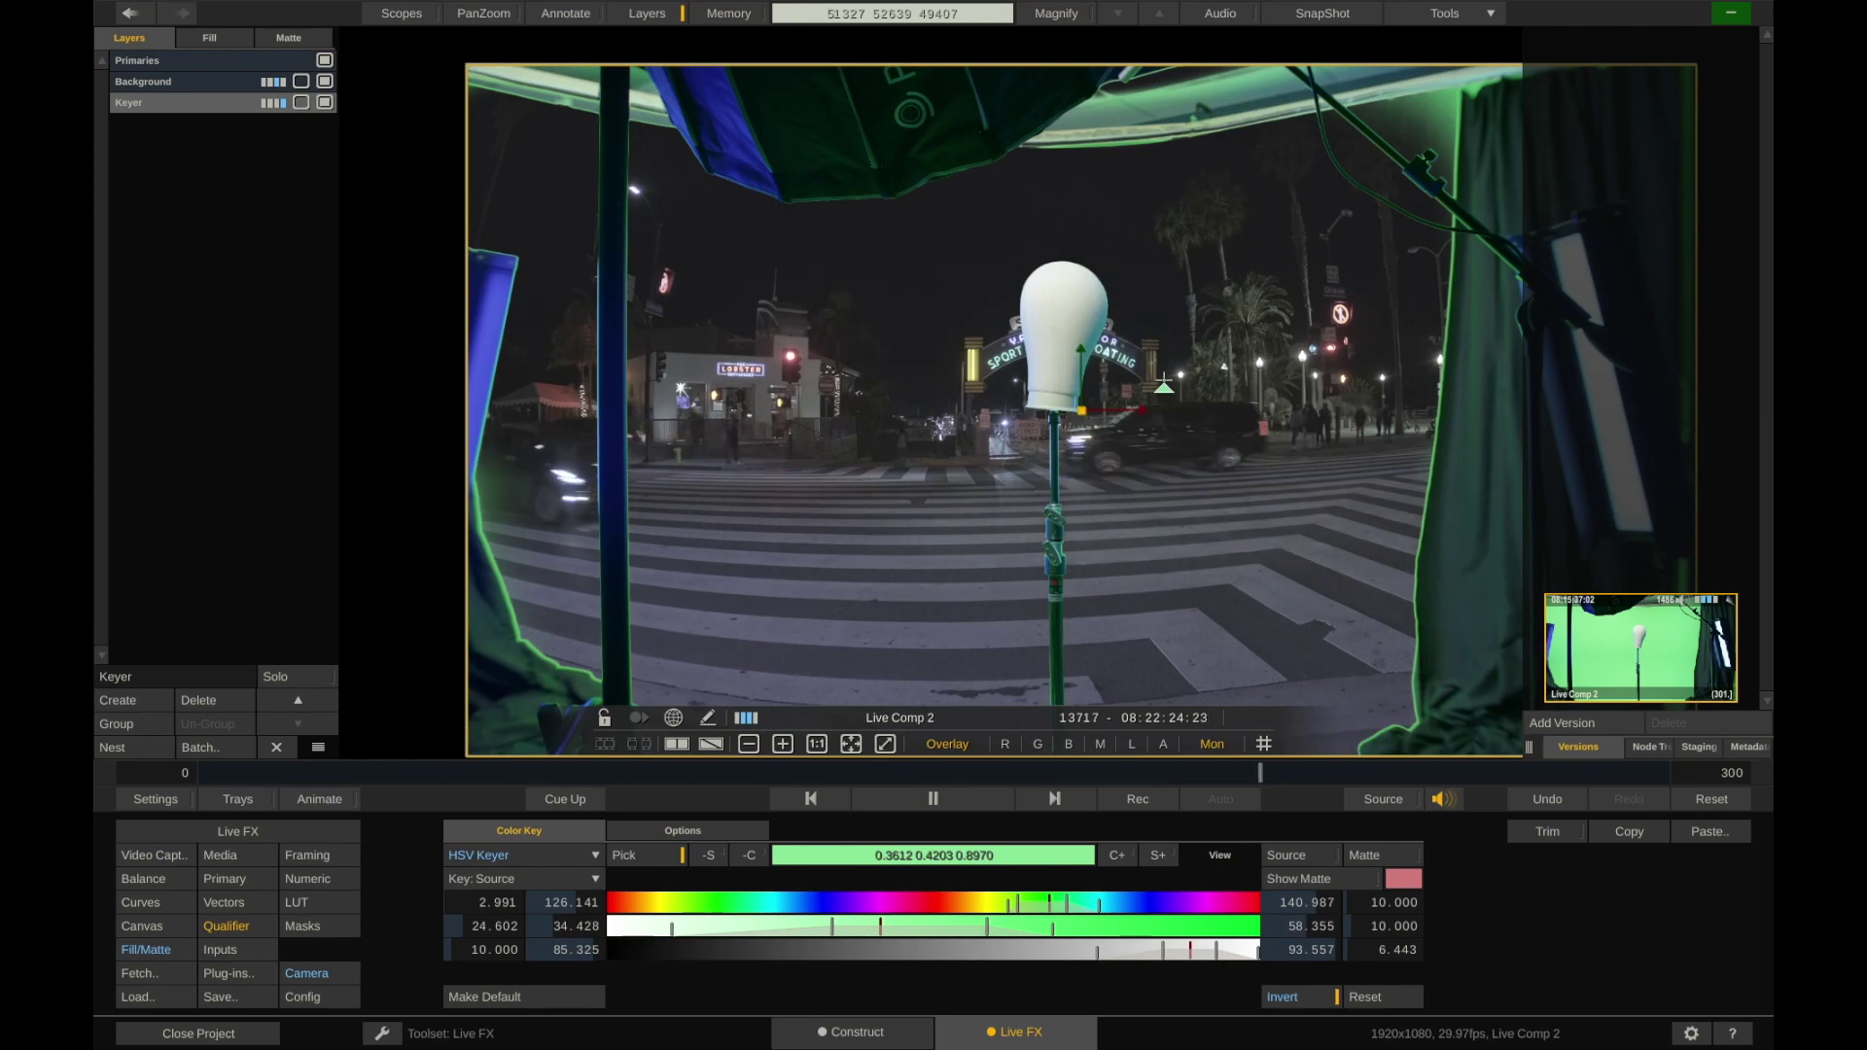
pyautogui.scroll(-2, 1220, 572)
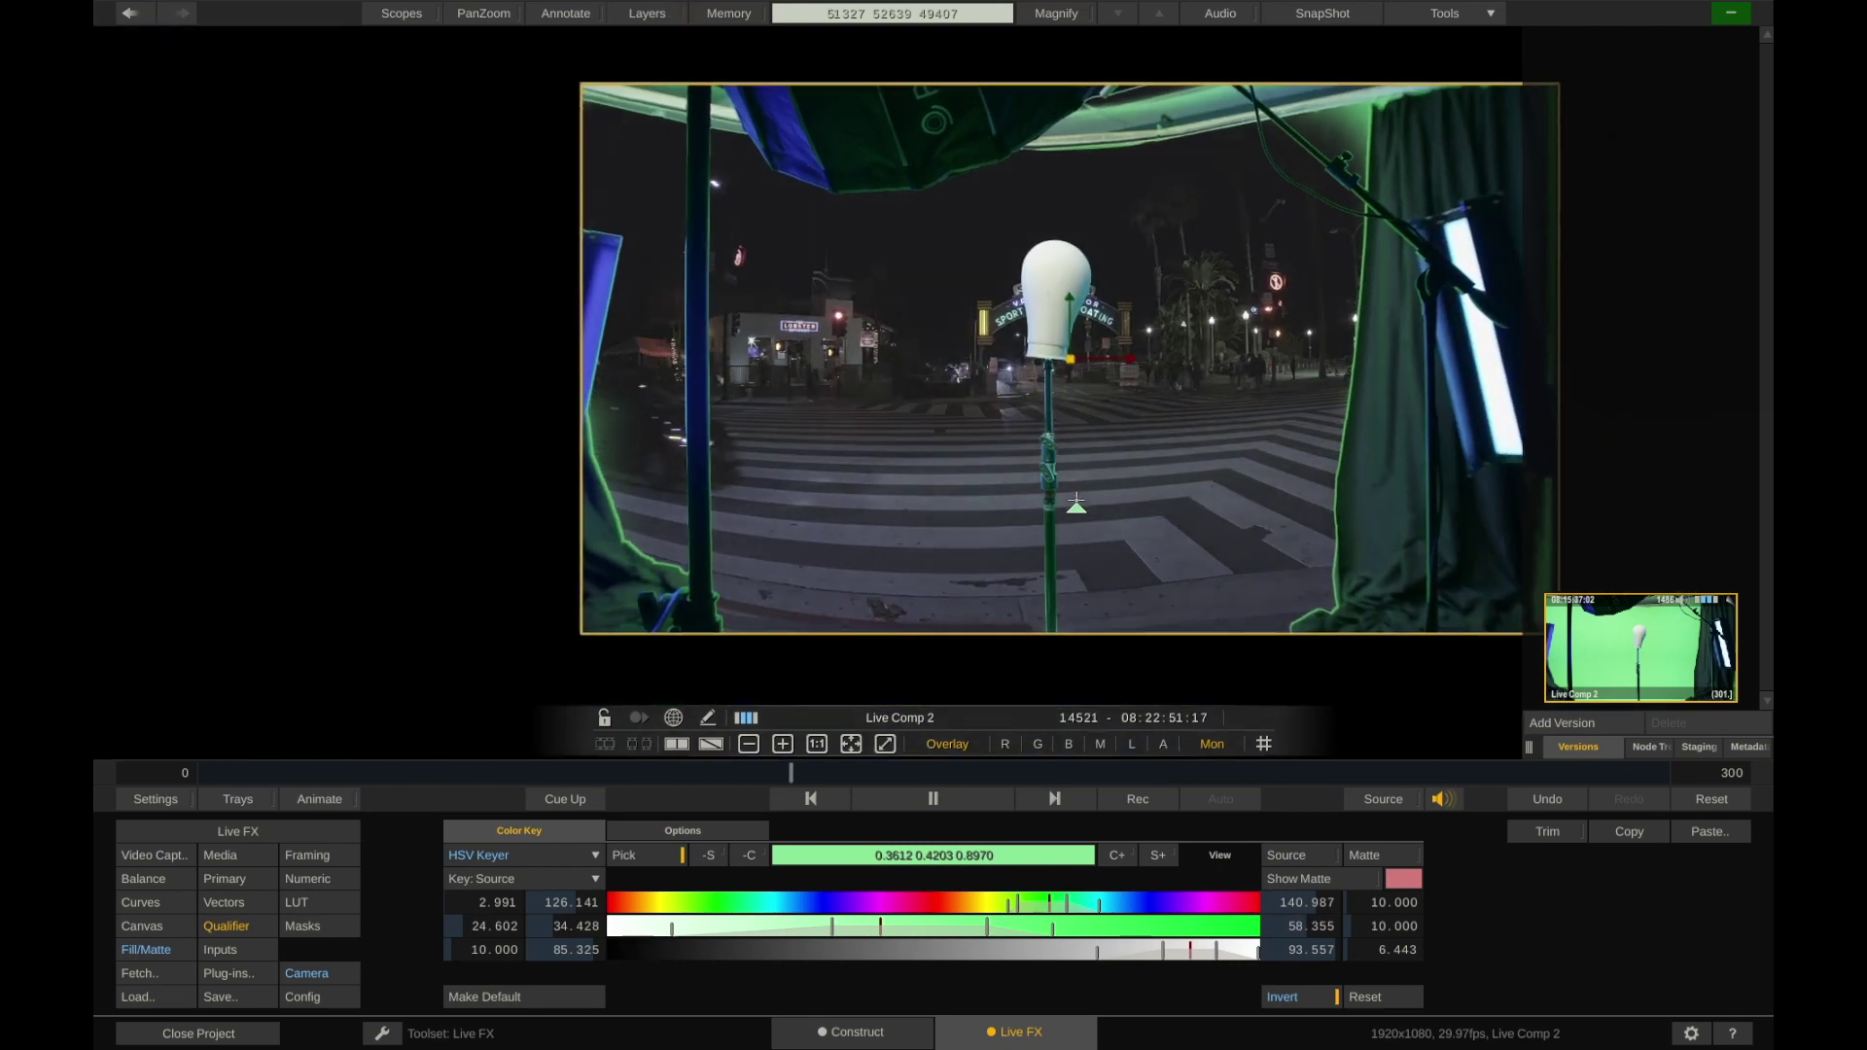
pyautogui.scroll(3, 1071, 508)
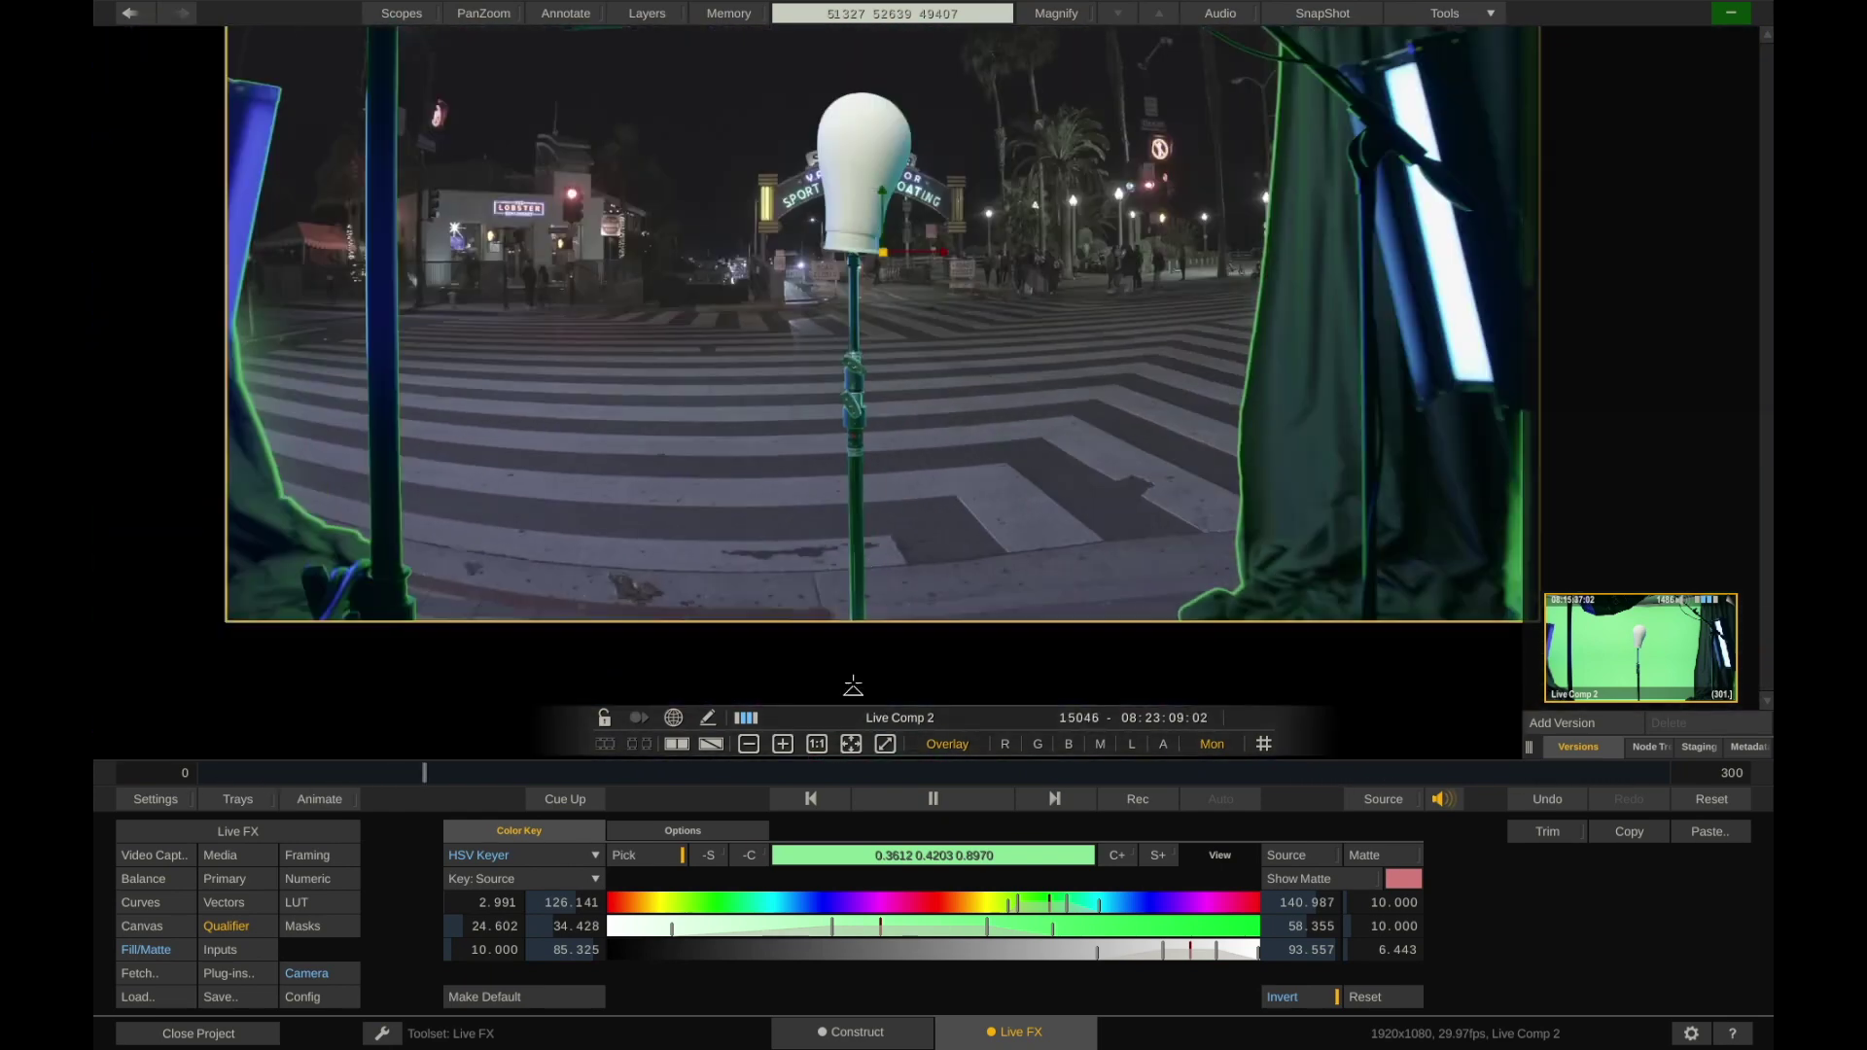
# Select the Keyer layer and bring up its Hue-Sat curve under Curves
pyautogui.click(733, 833)
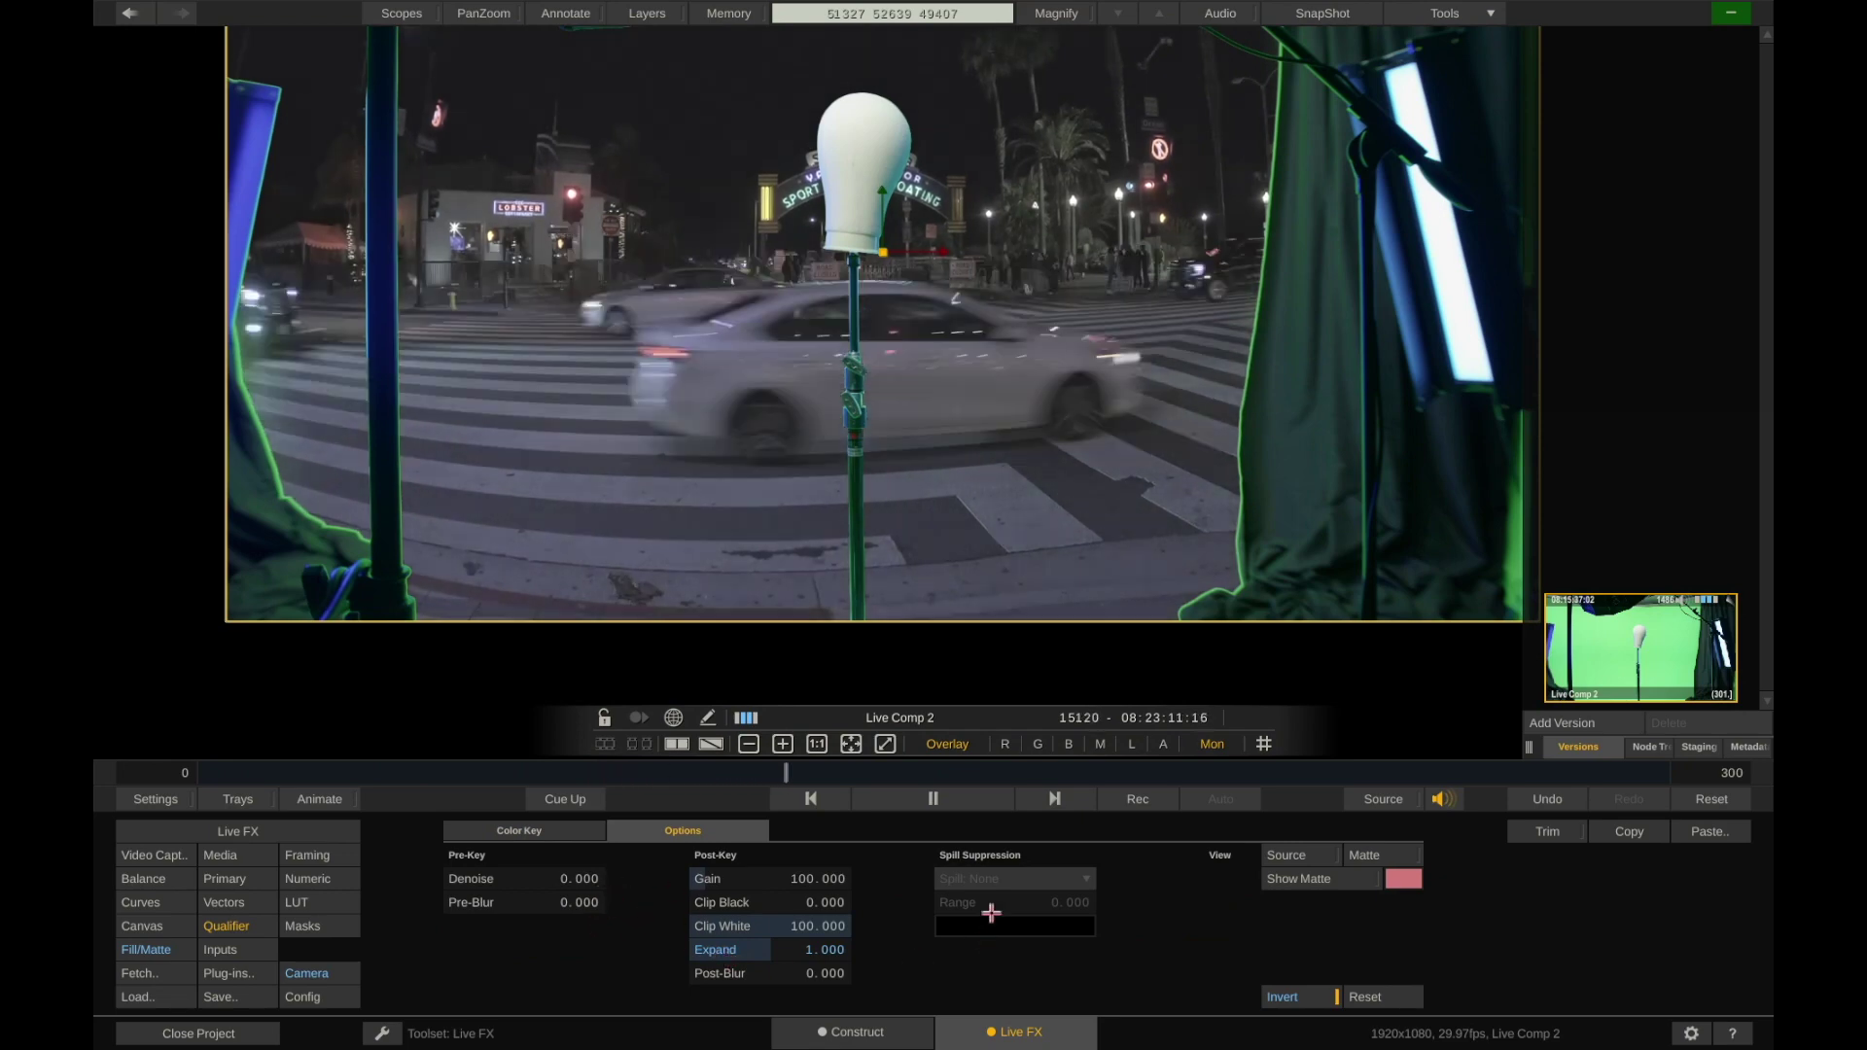
pyautogui.click(544, 833)
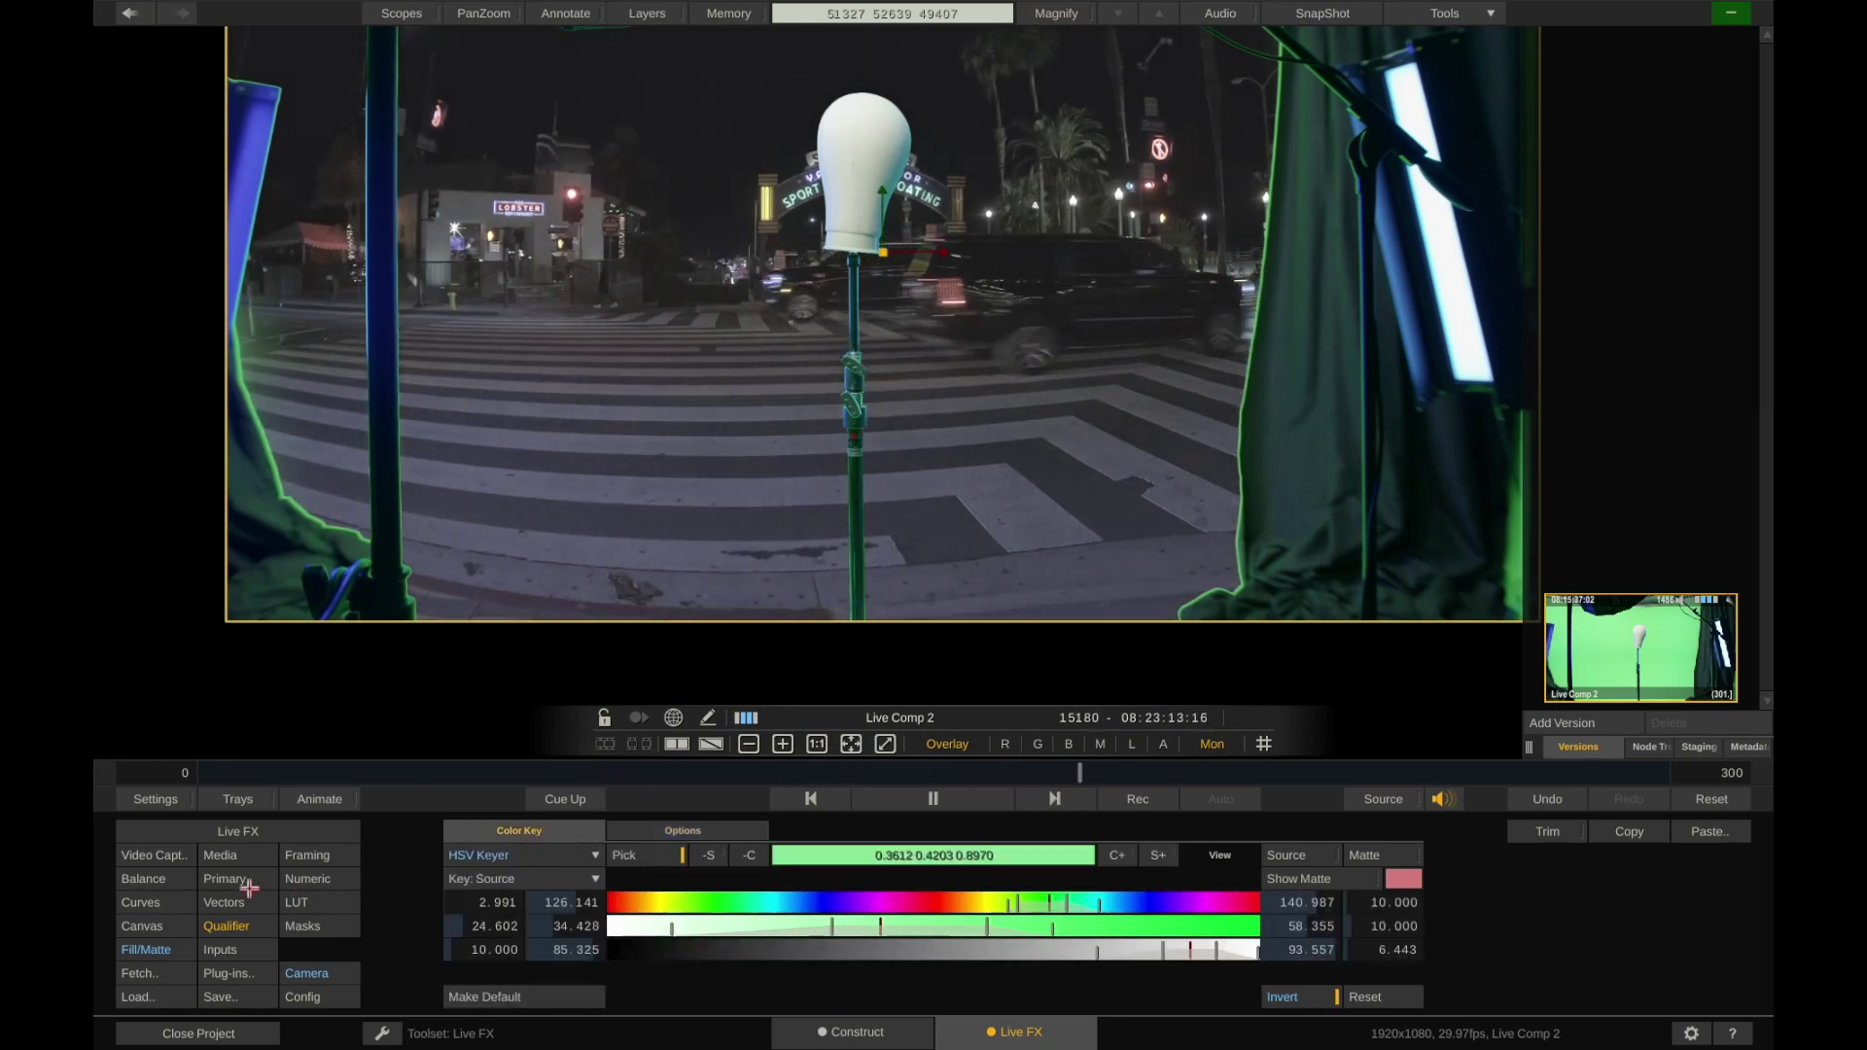
pyautogui.click(155, 902)
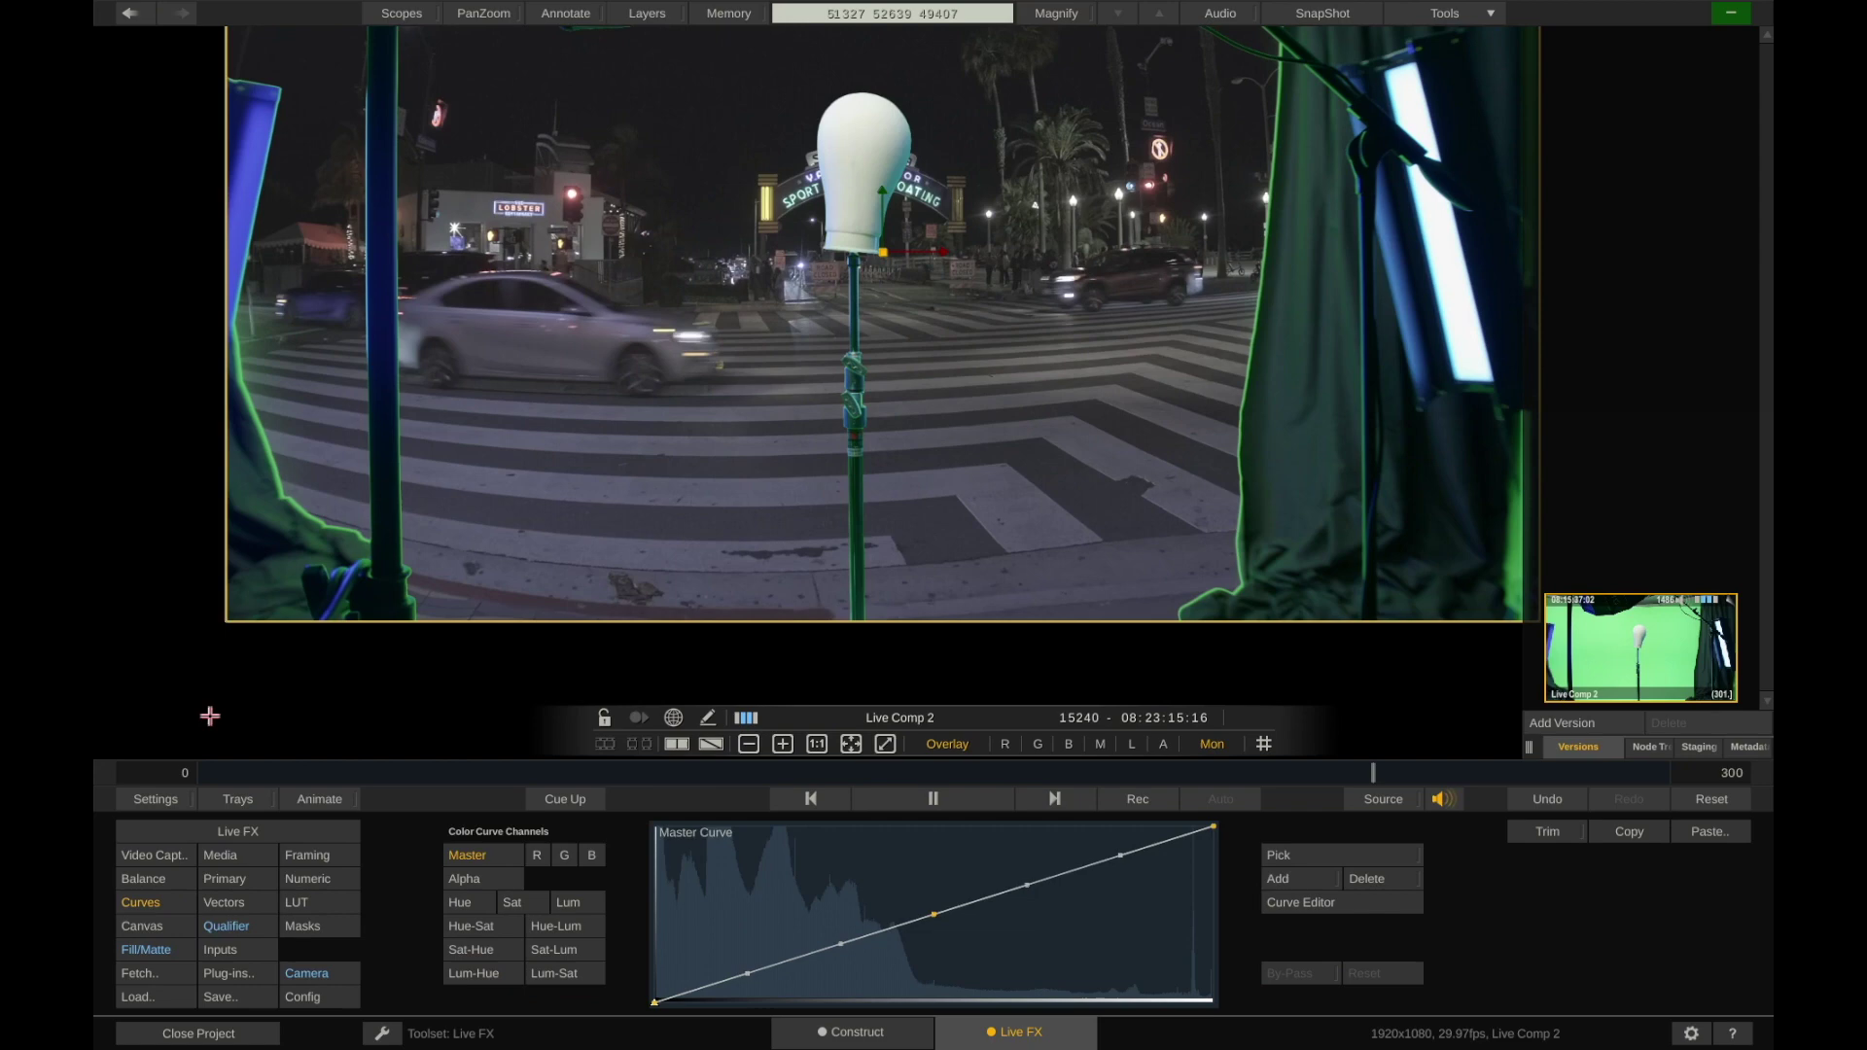
pyautogui.press('l')
pyautogui.click(136, 82)
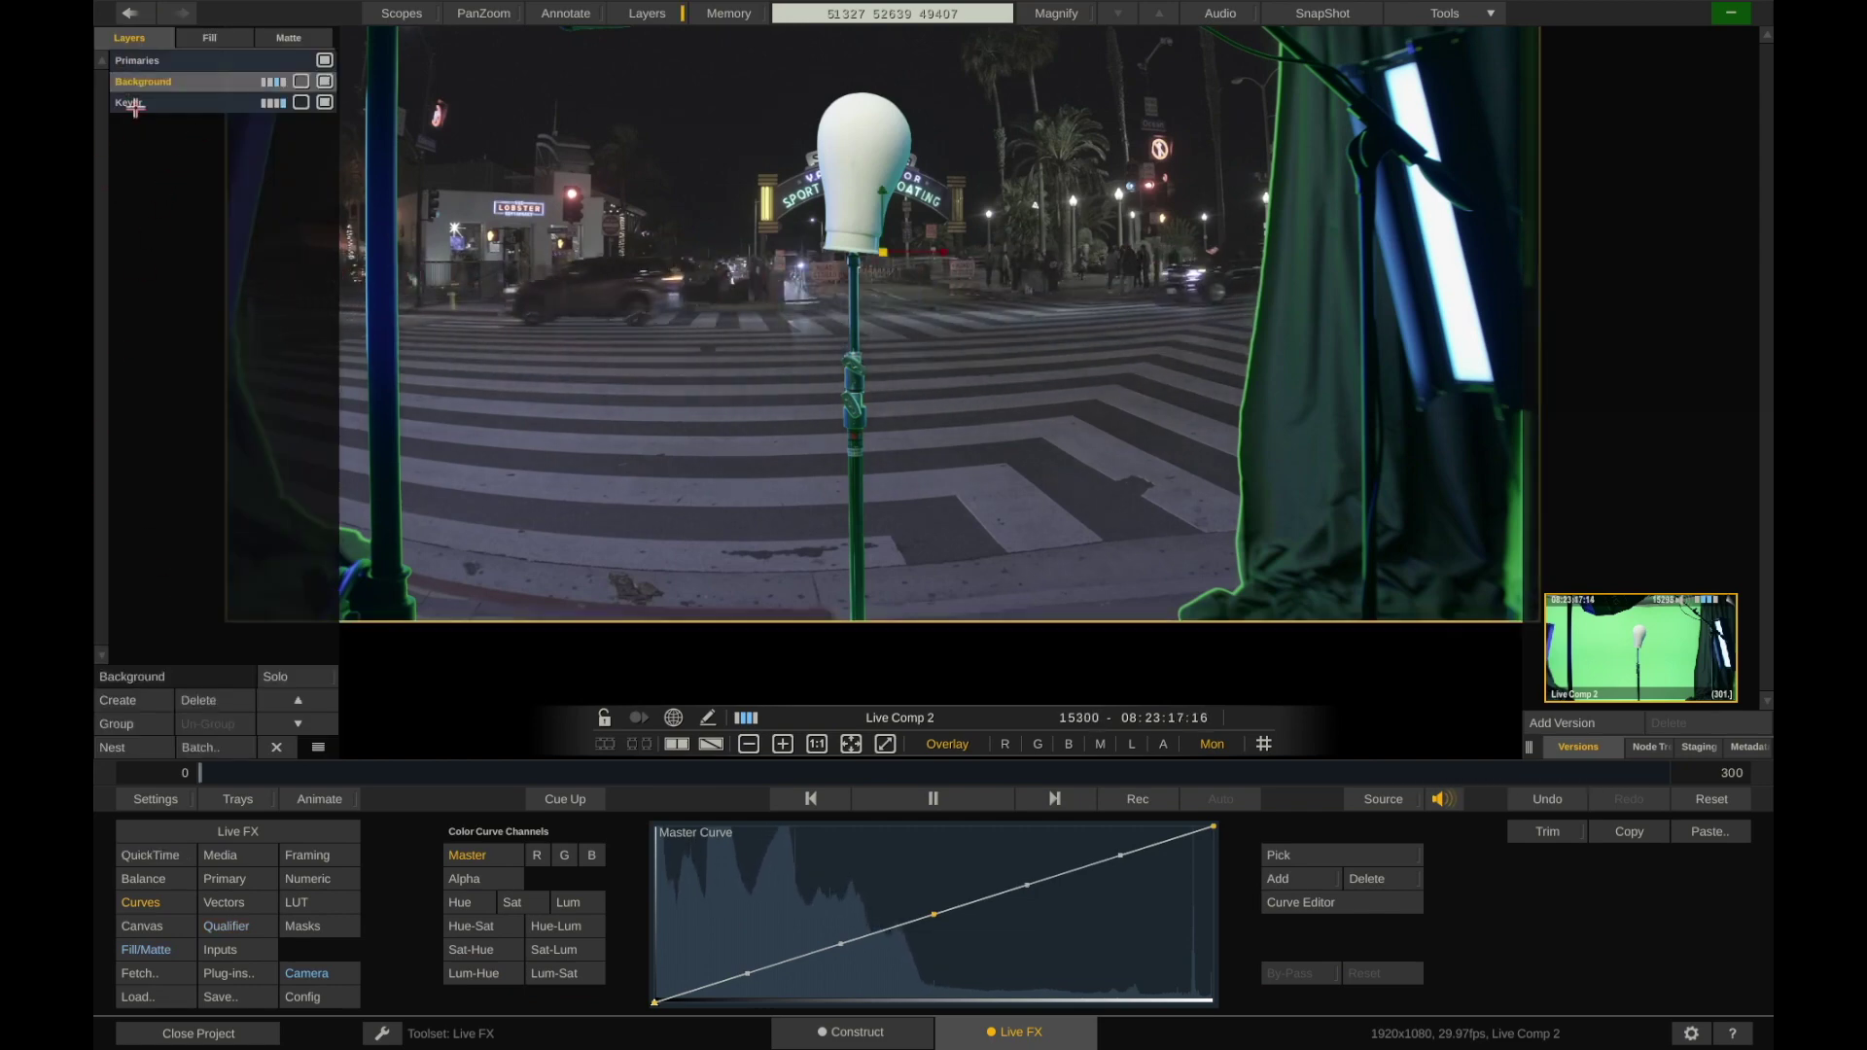
pyautogui.click(136, 107)
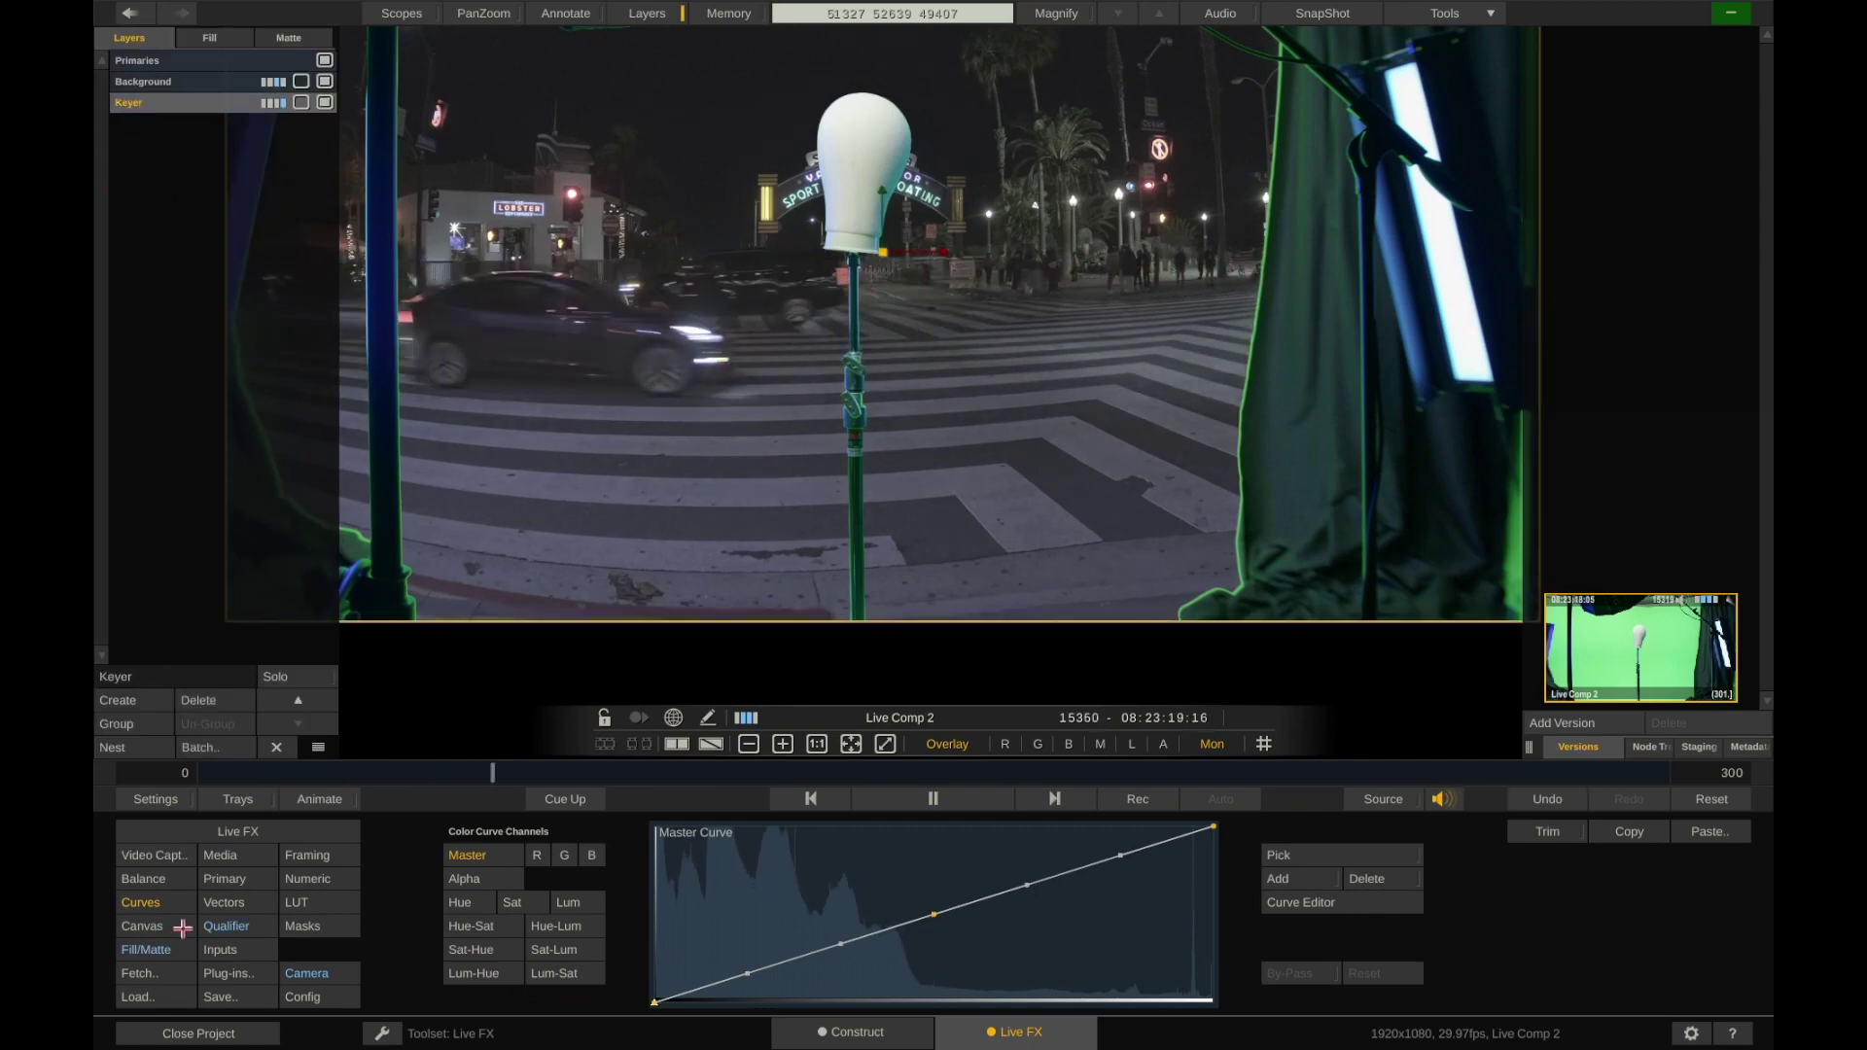
pyautogui.click(471, 926)
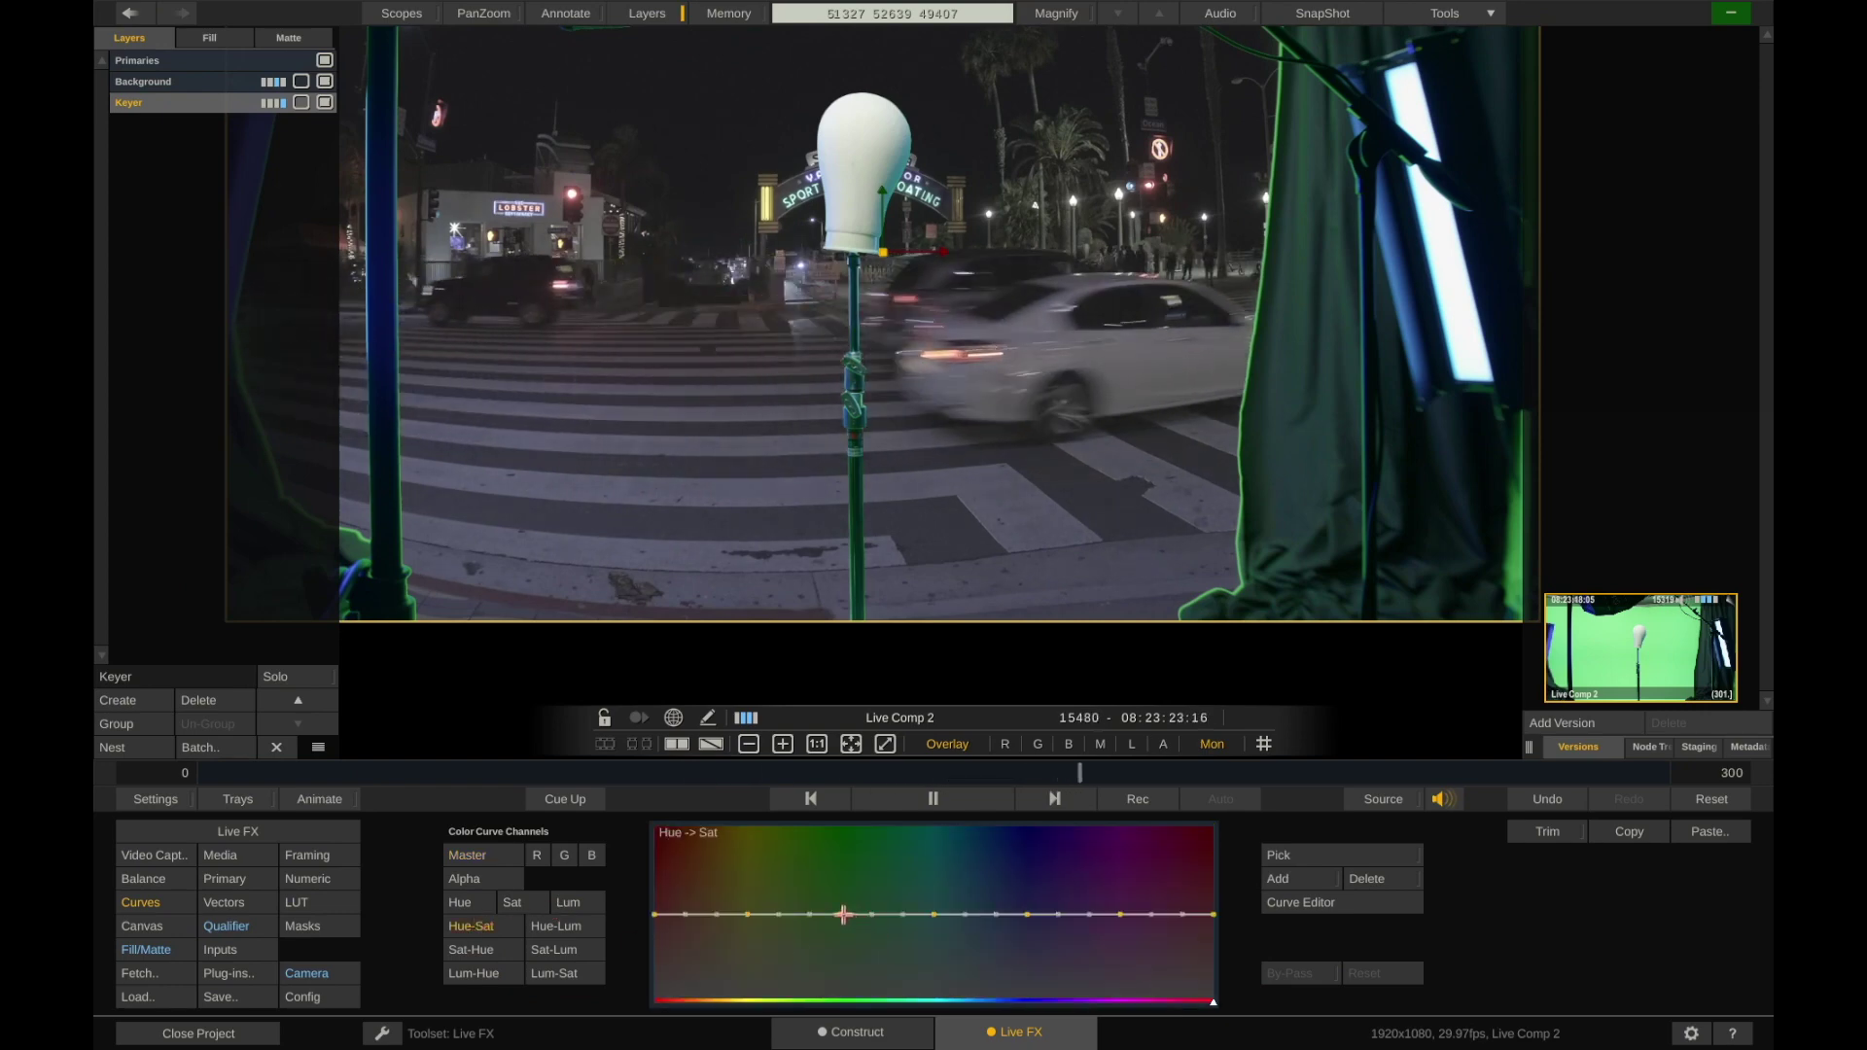
# Try dipping the Hue-Sat curve's saturation, then undo the trial curve changes
pyautogui.moveTo(842, 914); pyautogui.dragTo(842, 1011)
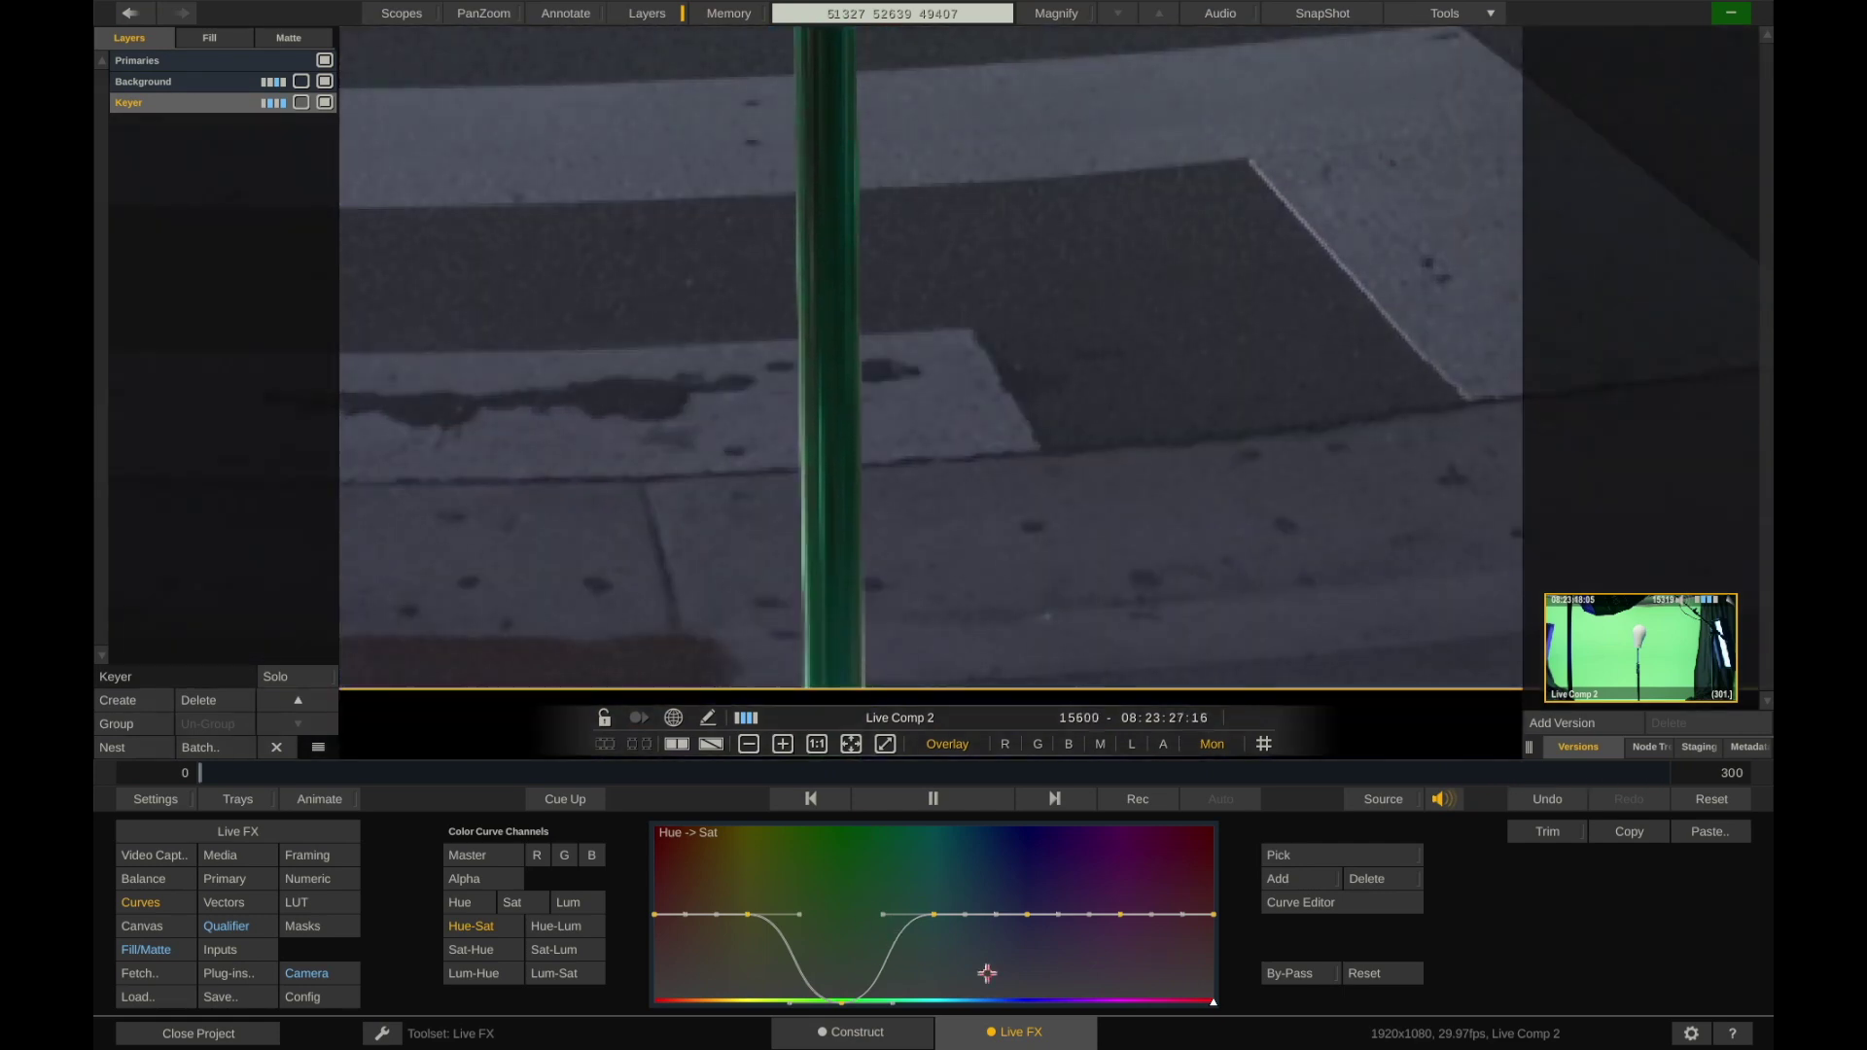
pyautogui.click(1354, 973)
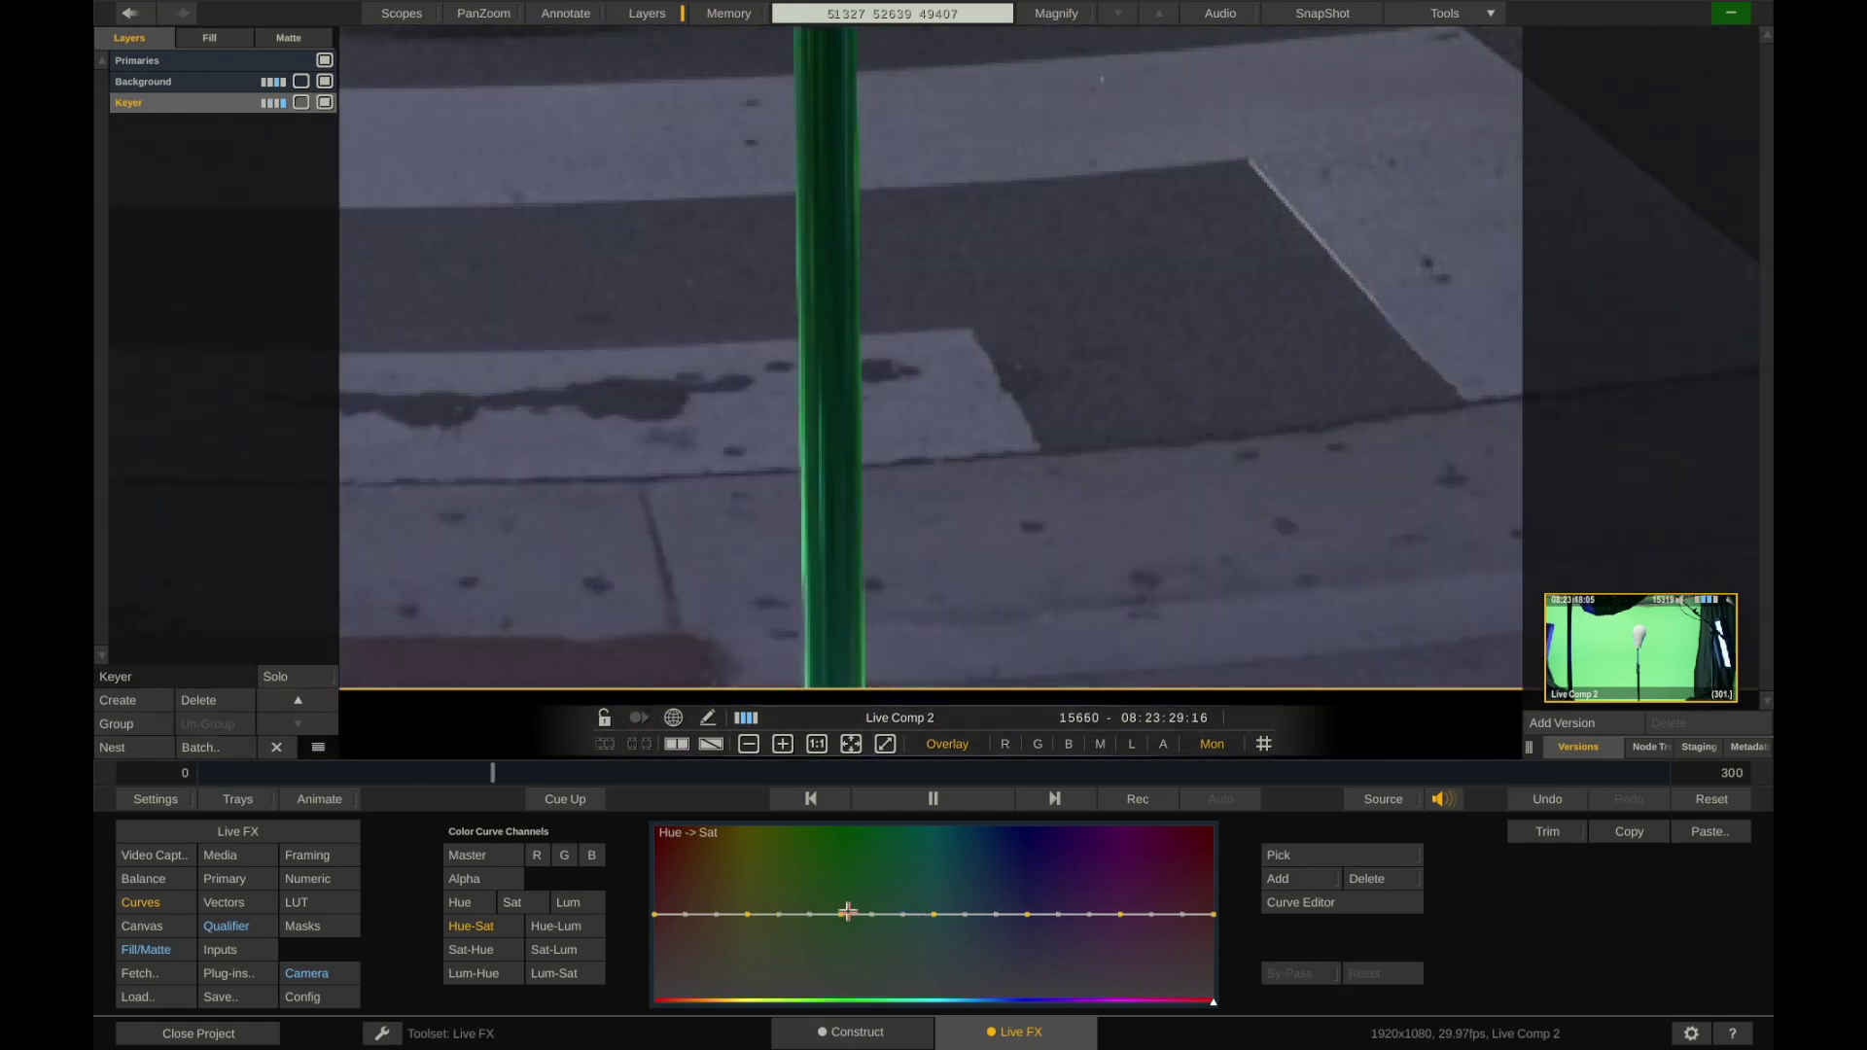
pyautogui.moveTo(838, 914); pyautogui.dragTo(844, 1016)
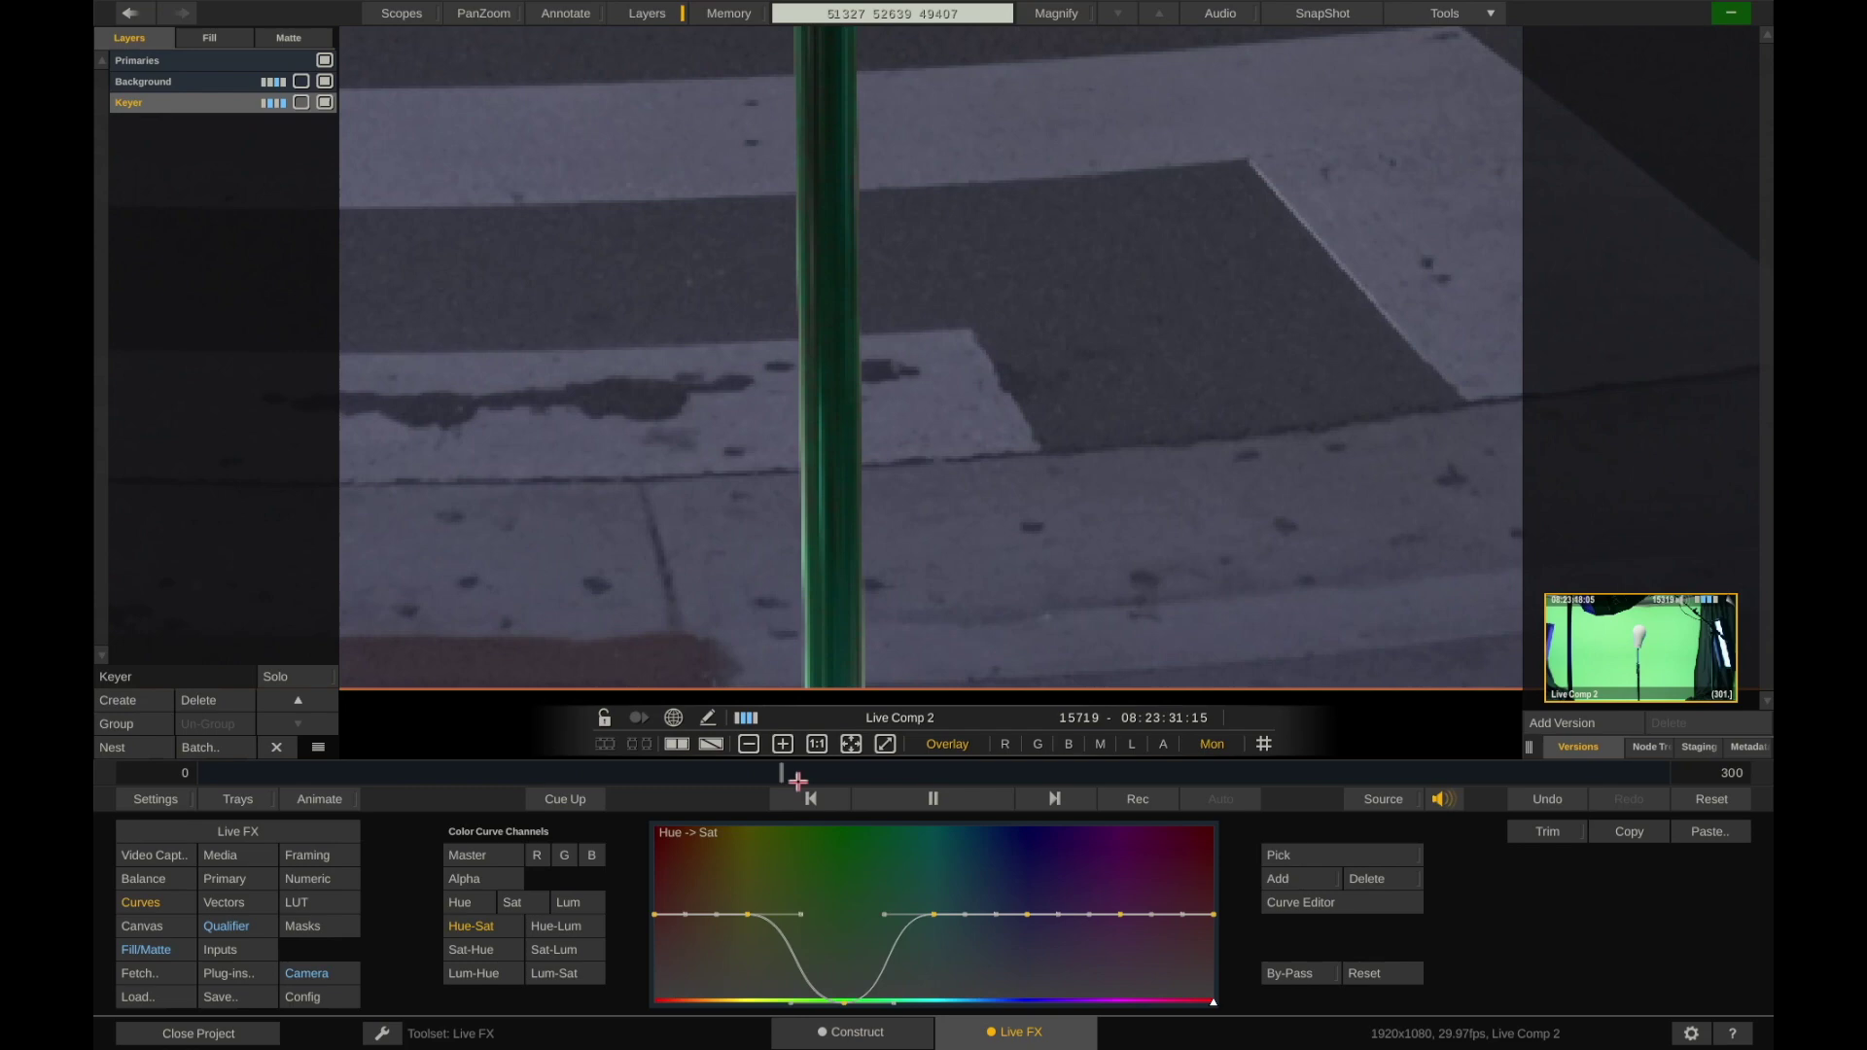
pyautogui.moveTo(747, 935)
pyautogui.mouseDown()
pyautogui.moveTo(742, 983)
pyautogui.moveTo(743, 940)
pyautogui.mouseUp()
pyautogui.moveTo(933, 914)
pyautogui.mouseDown()
pyautogui.moveTo(943, 987)
pyautogui.moveTo(940, 916)
pyautogui.mouseUp()
pyautogui.hotkey('ctrl', 'z')
pyautogui.hotkey('ctrl', 'z')
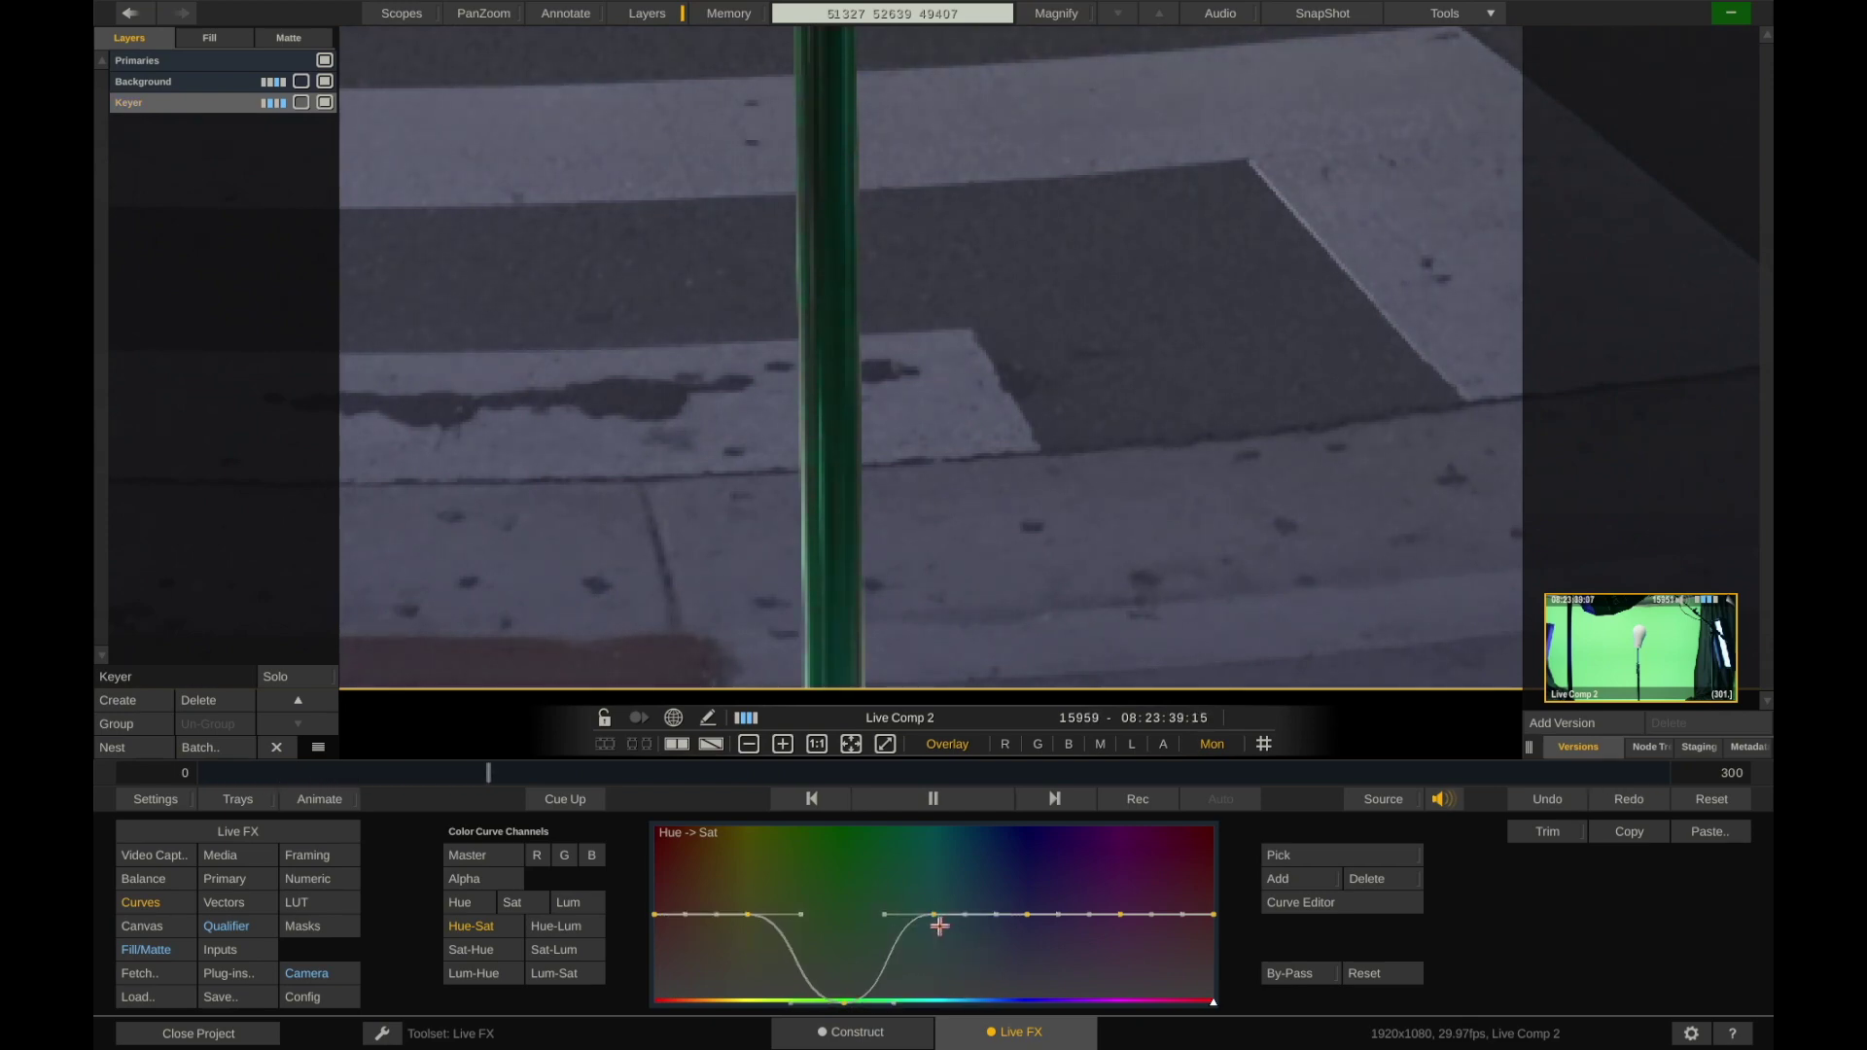
pyautogui.hotkey('ctrl', 'z')
# Sample the green pole and drop green saturation to zero, with By-Pass turned off
pyautogui.click(1300, 859)
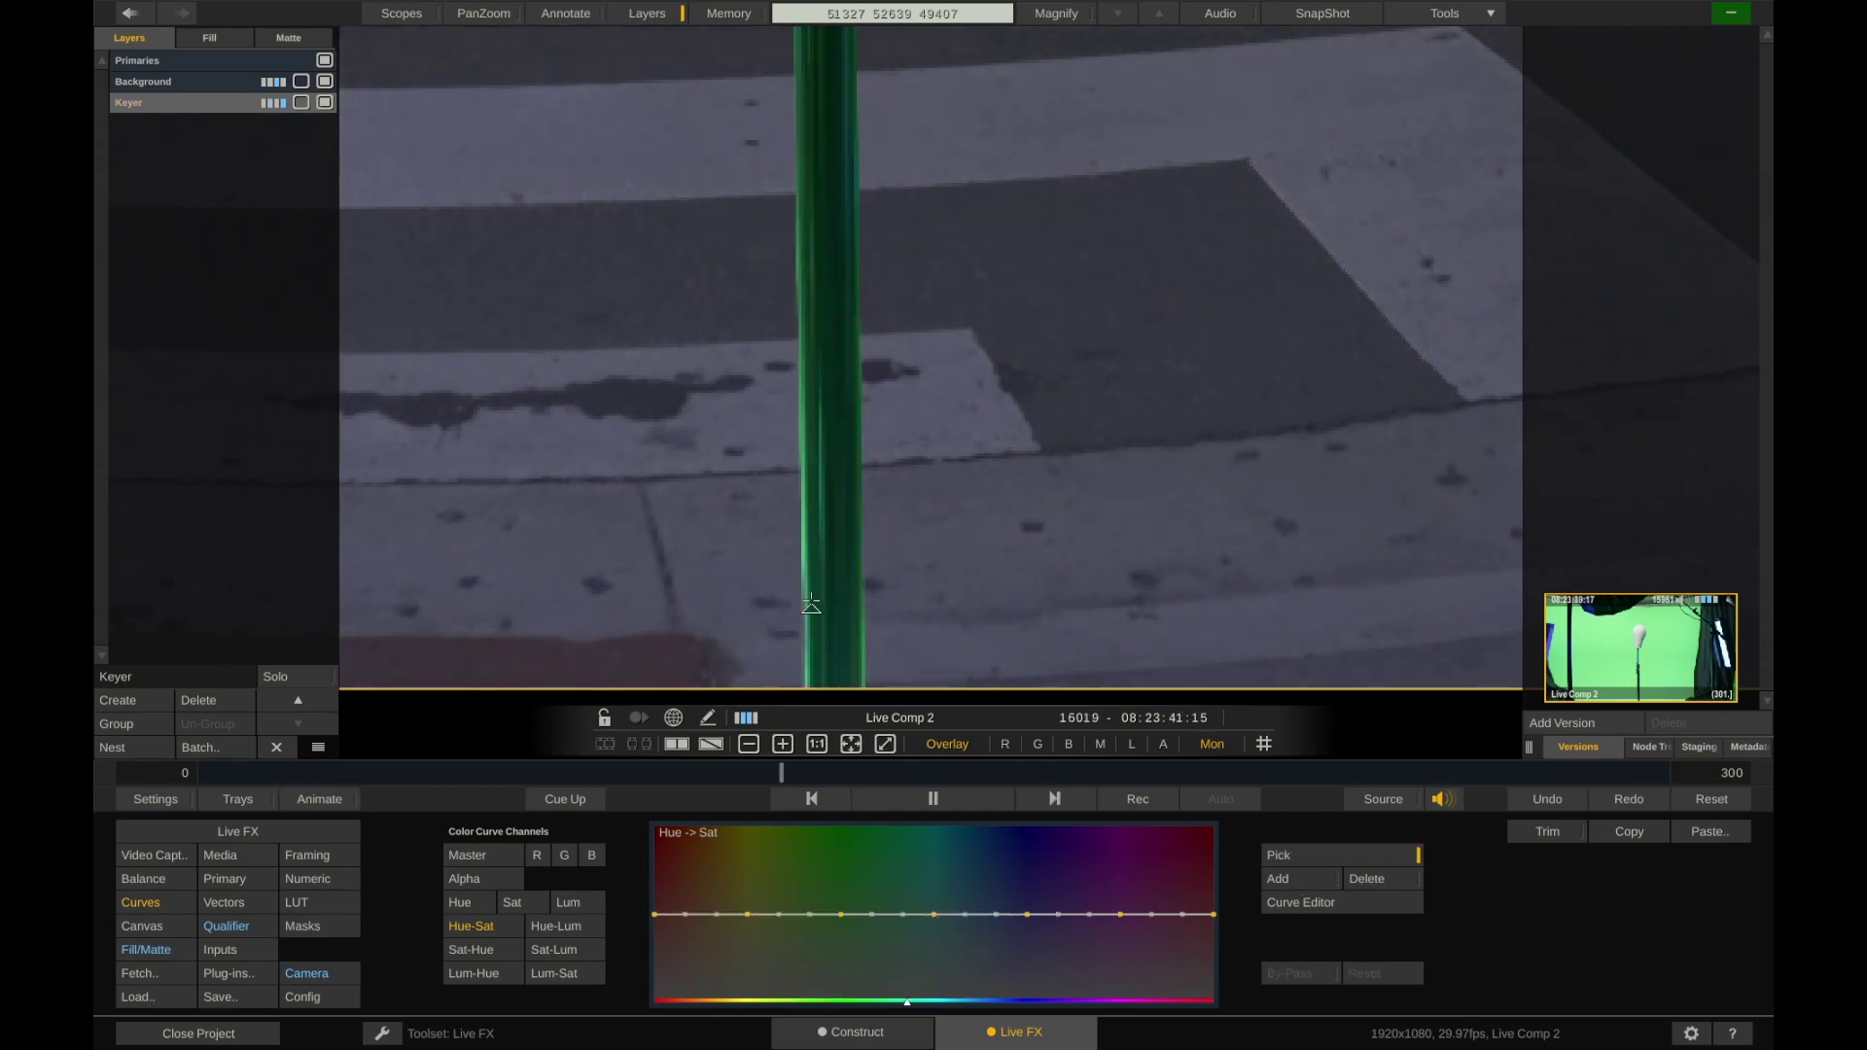
pyautogui.moveTo(805, 581)
pyautogui.mouseDown()
pyautogui.moveTo(806, 637)
pyautogui.moveTo(909, 681)
pyautogui.moveTo(980, 683)
pyautogui.moveTo(739, 656)
pyautogui.moveTo(774, 650)
pyautogui.mouseUp()
pyautogui.hotkey('ctrl', 'z')
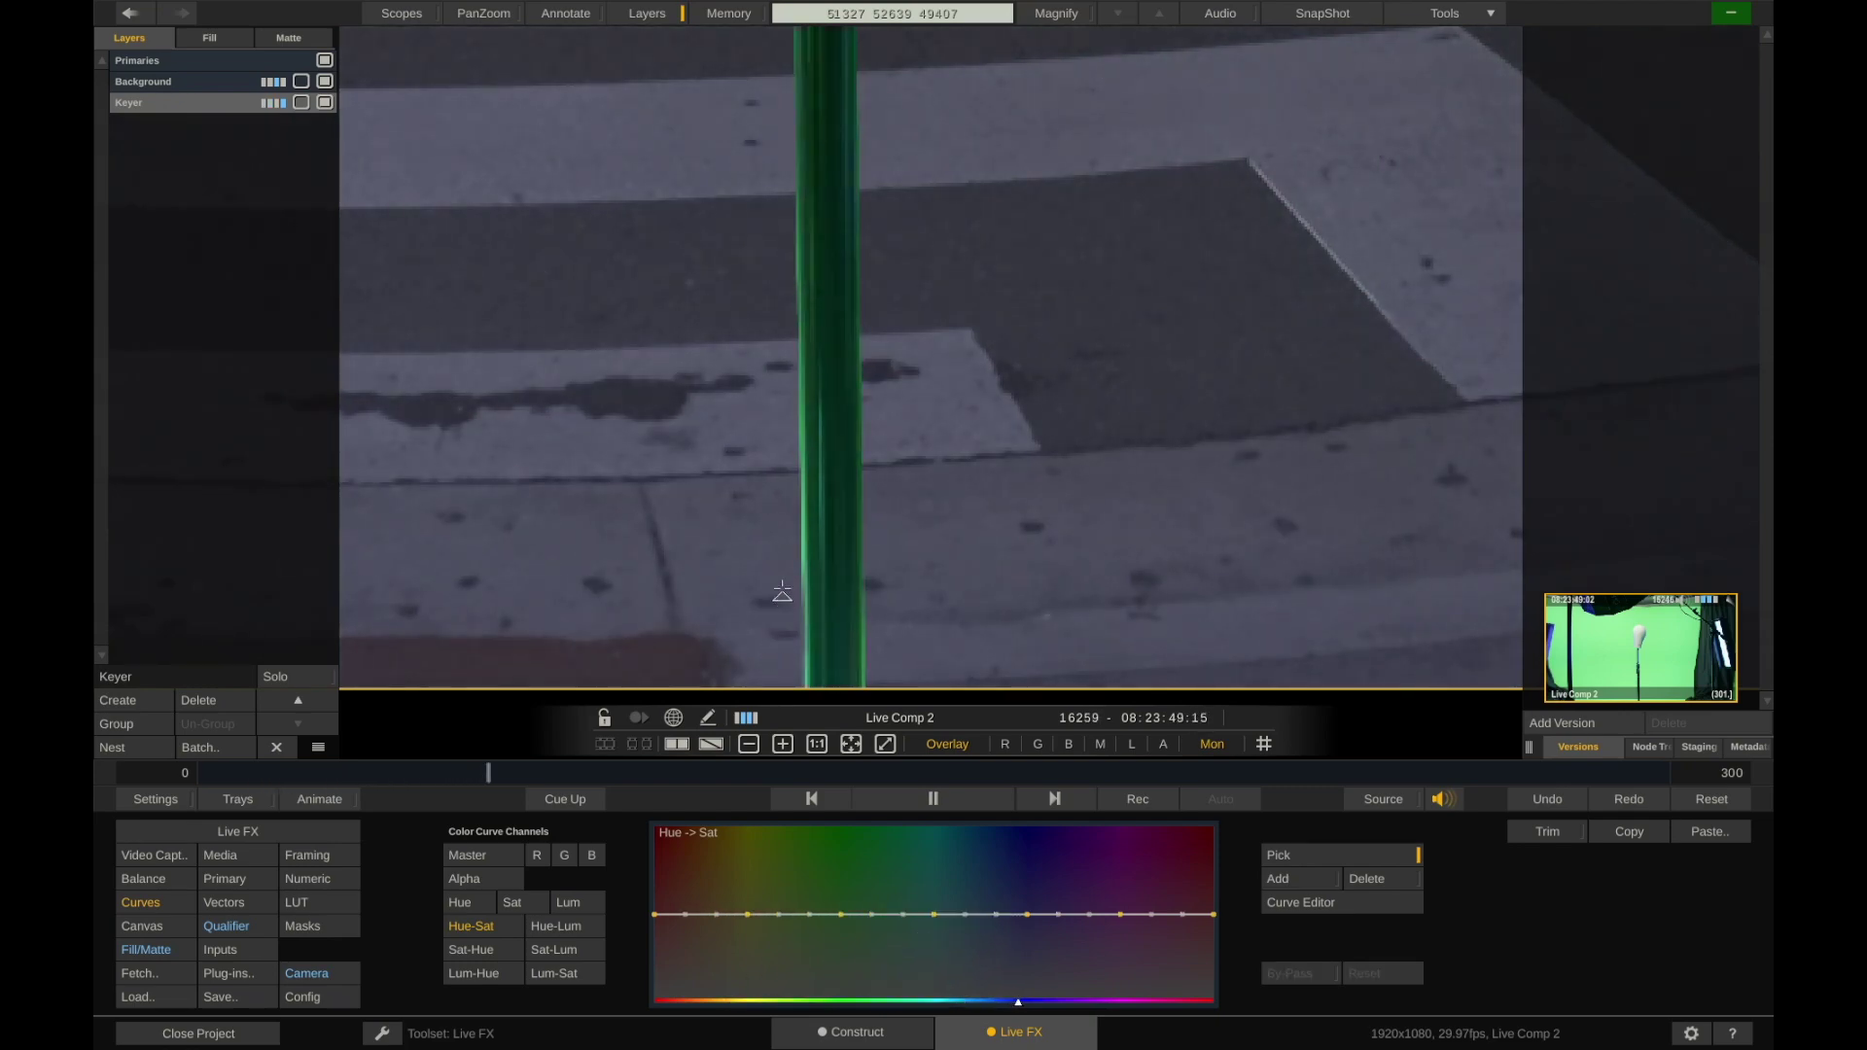
pyautogui.click(805, 553)
pyautogui.moveTo(838, 912); pyautogui.dragTo(843, 955)
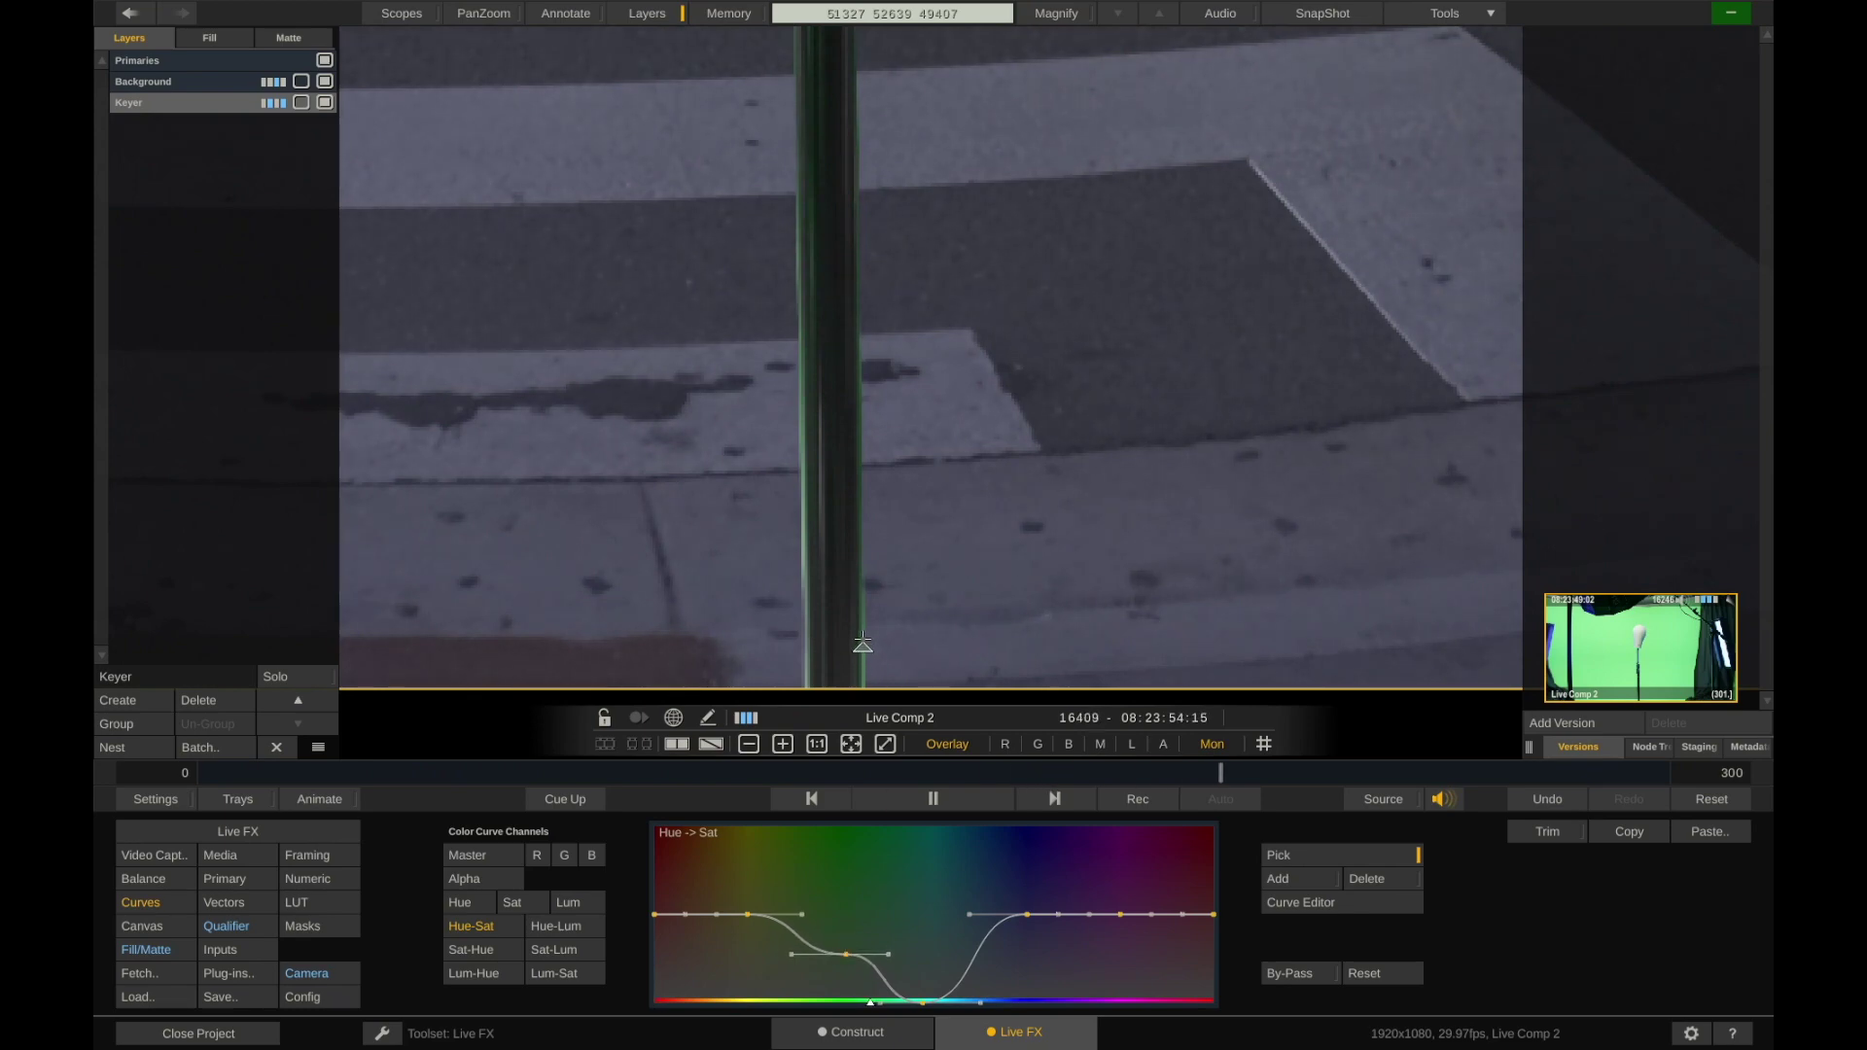
pyautogui.moveTo(863, 643); pyautogui.dragTo(859, 664)
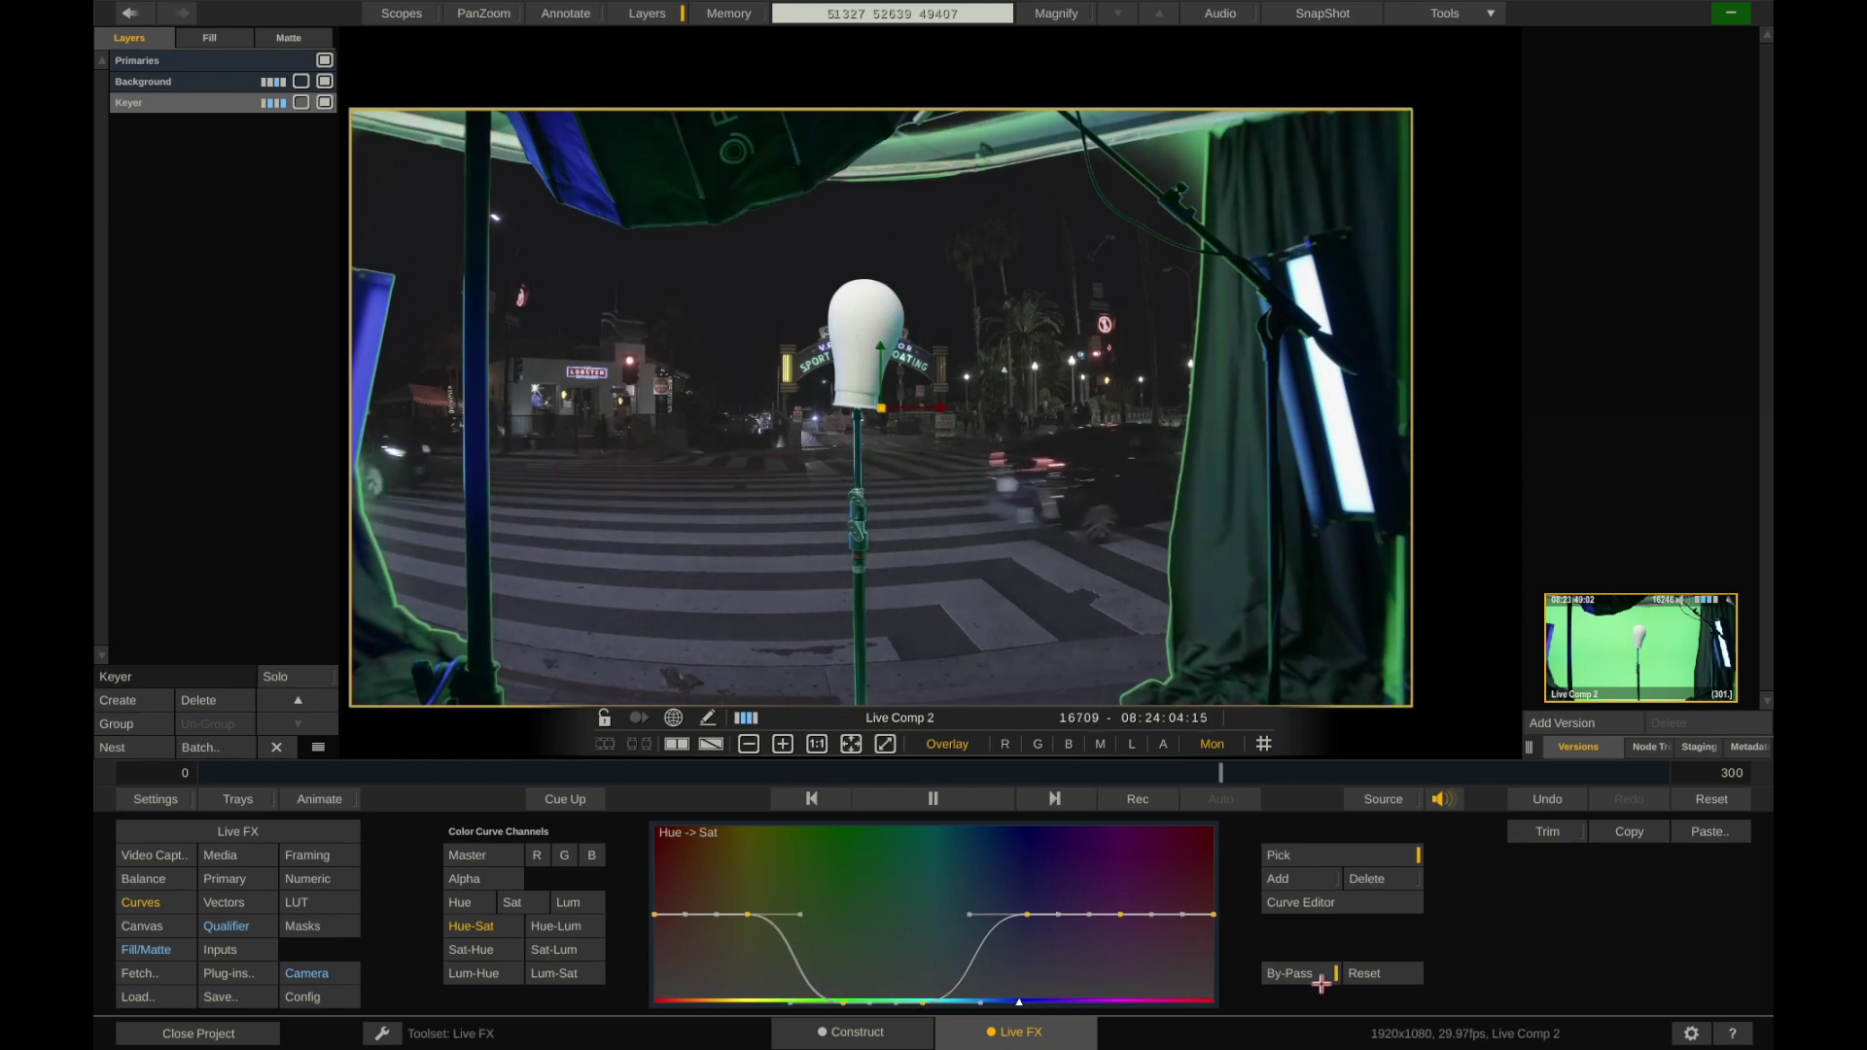
pyautogui.click(1320, 984)
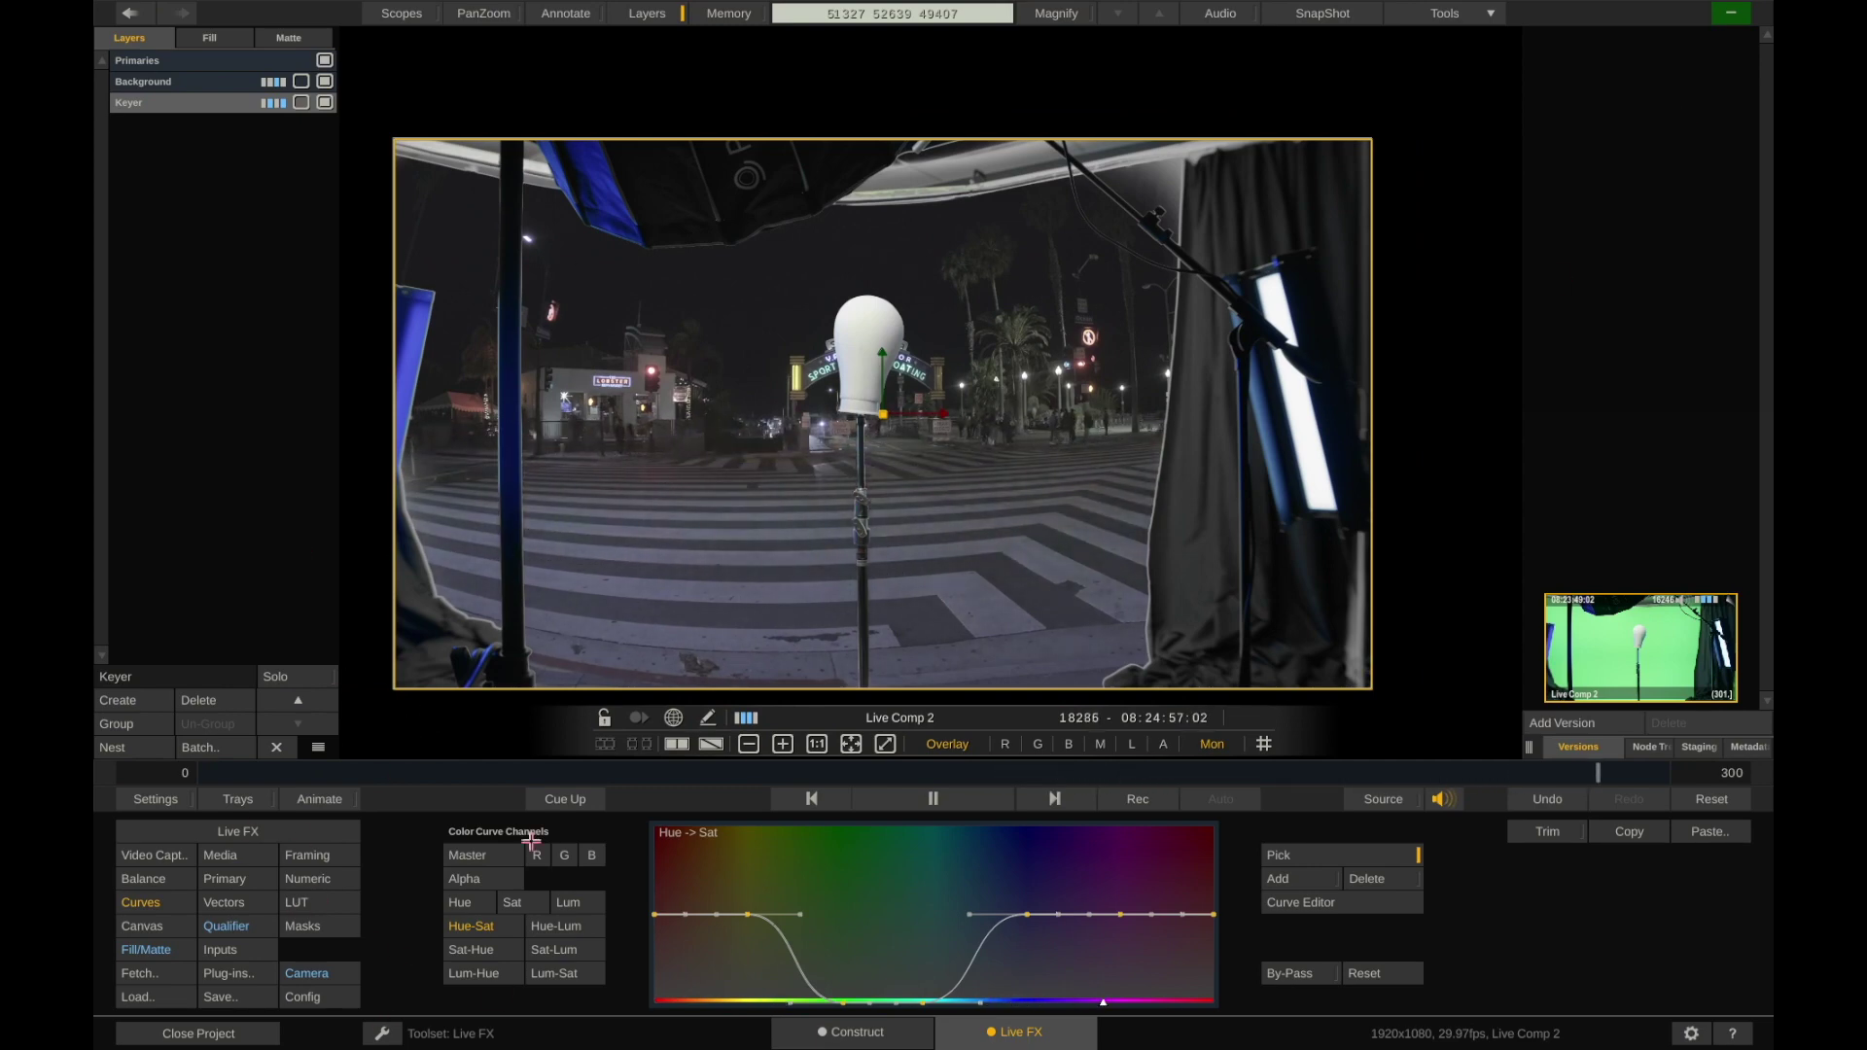
# Crop the Keyer rectangle tightly around the mannequin head and stand, at 35.779 by 79.936
pyautogui.click(123, 923)
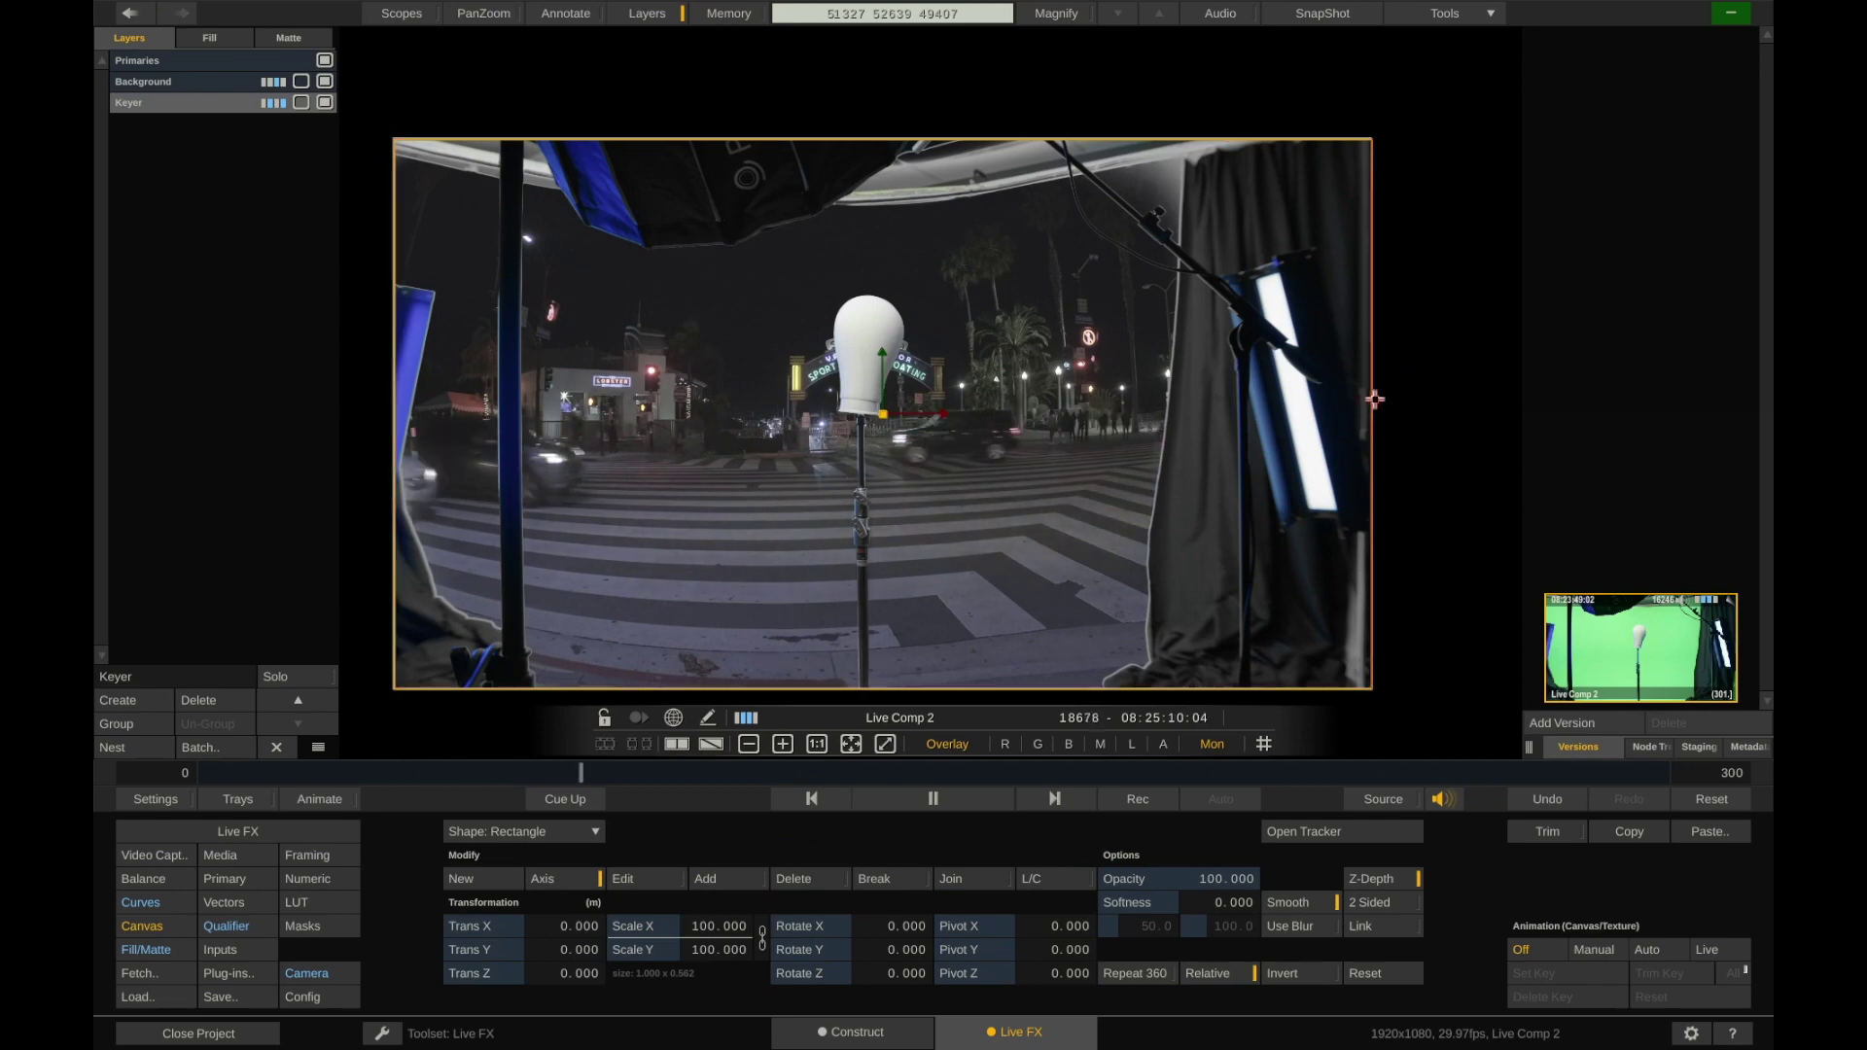
pyautogui.moveTo(1363, 400); pyautogui.dragTo(1055, 365)
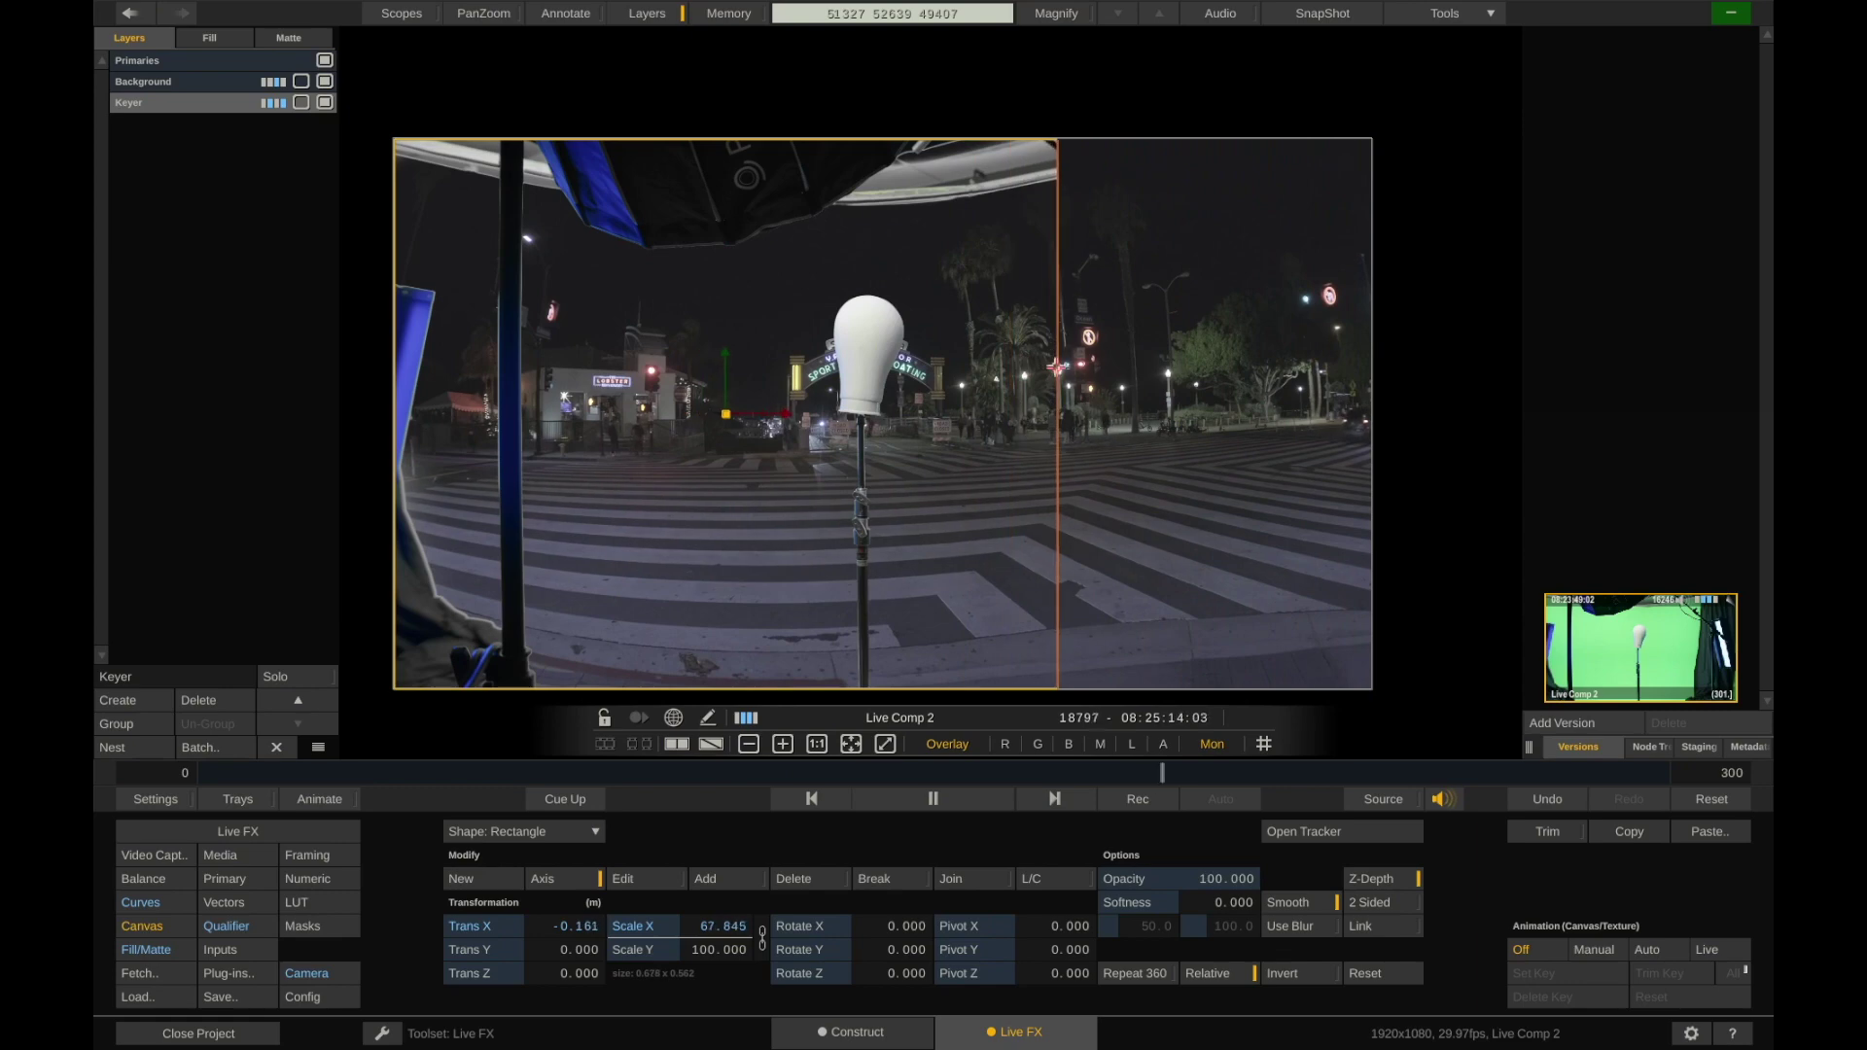
pyautogui.moveTo(863, 139); pyautogui.dragTo(862, 250)
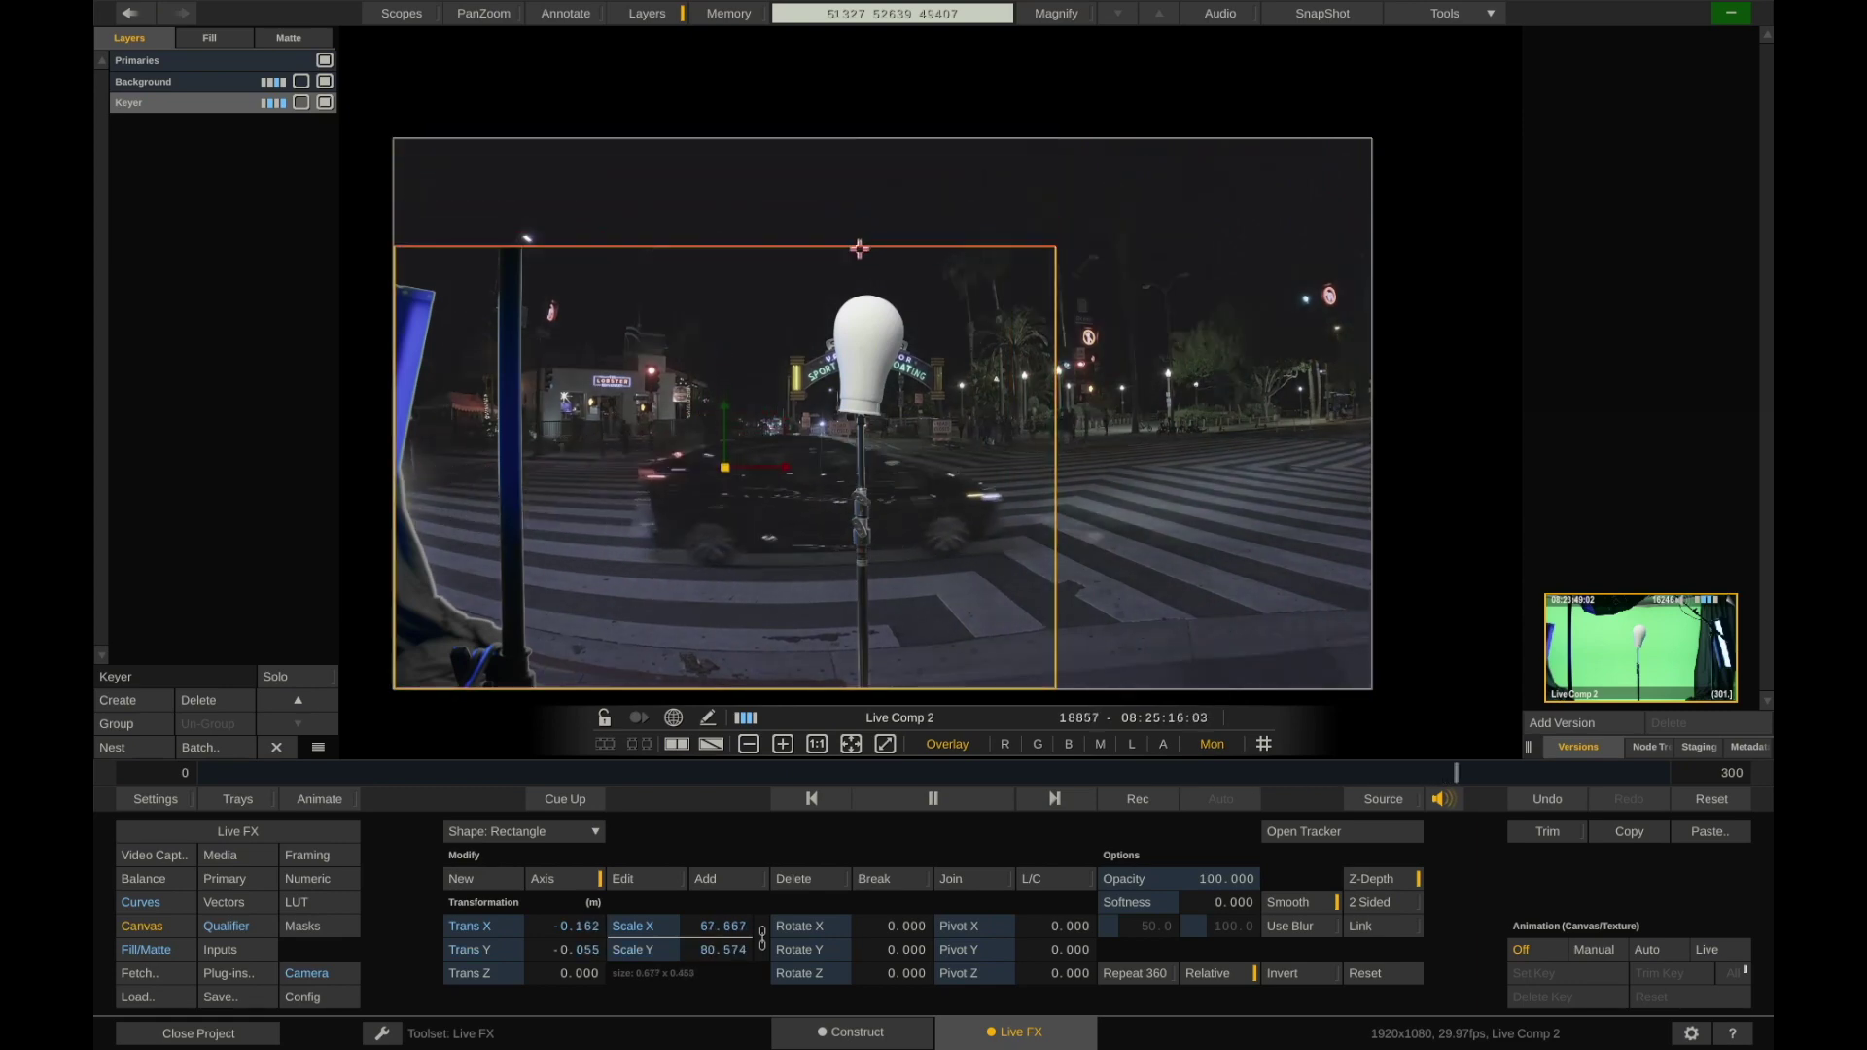
pyautogui.moveTo(390, 417); pyautogui.dragTo(698, 410)
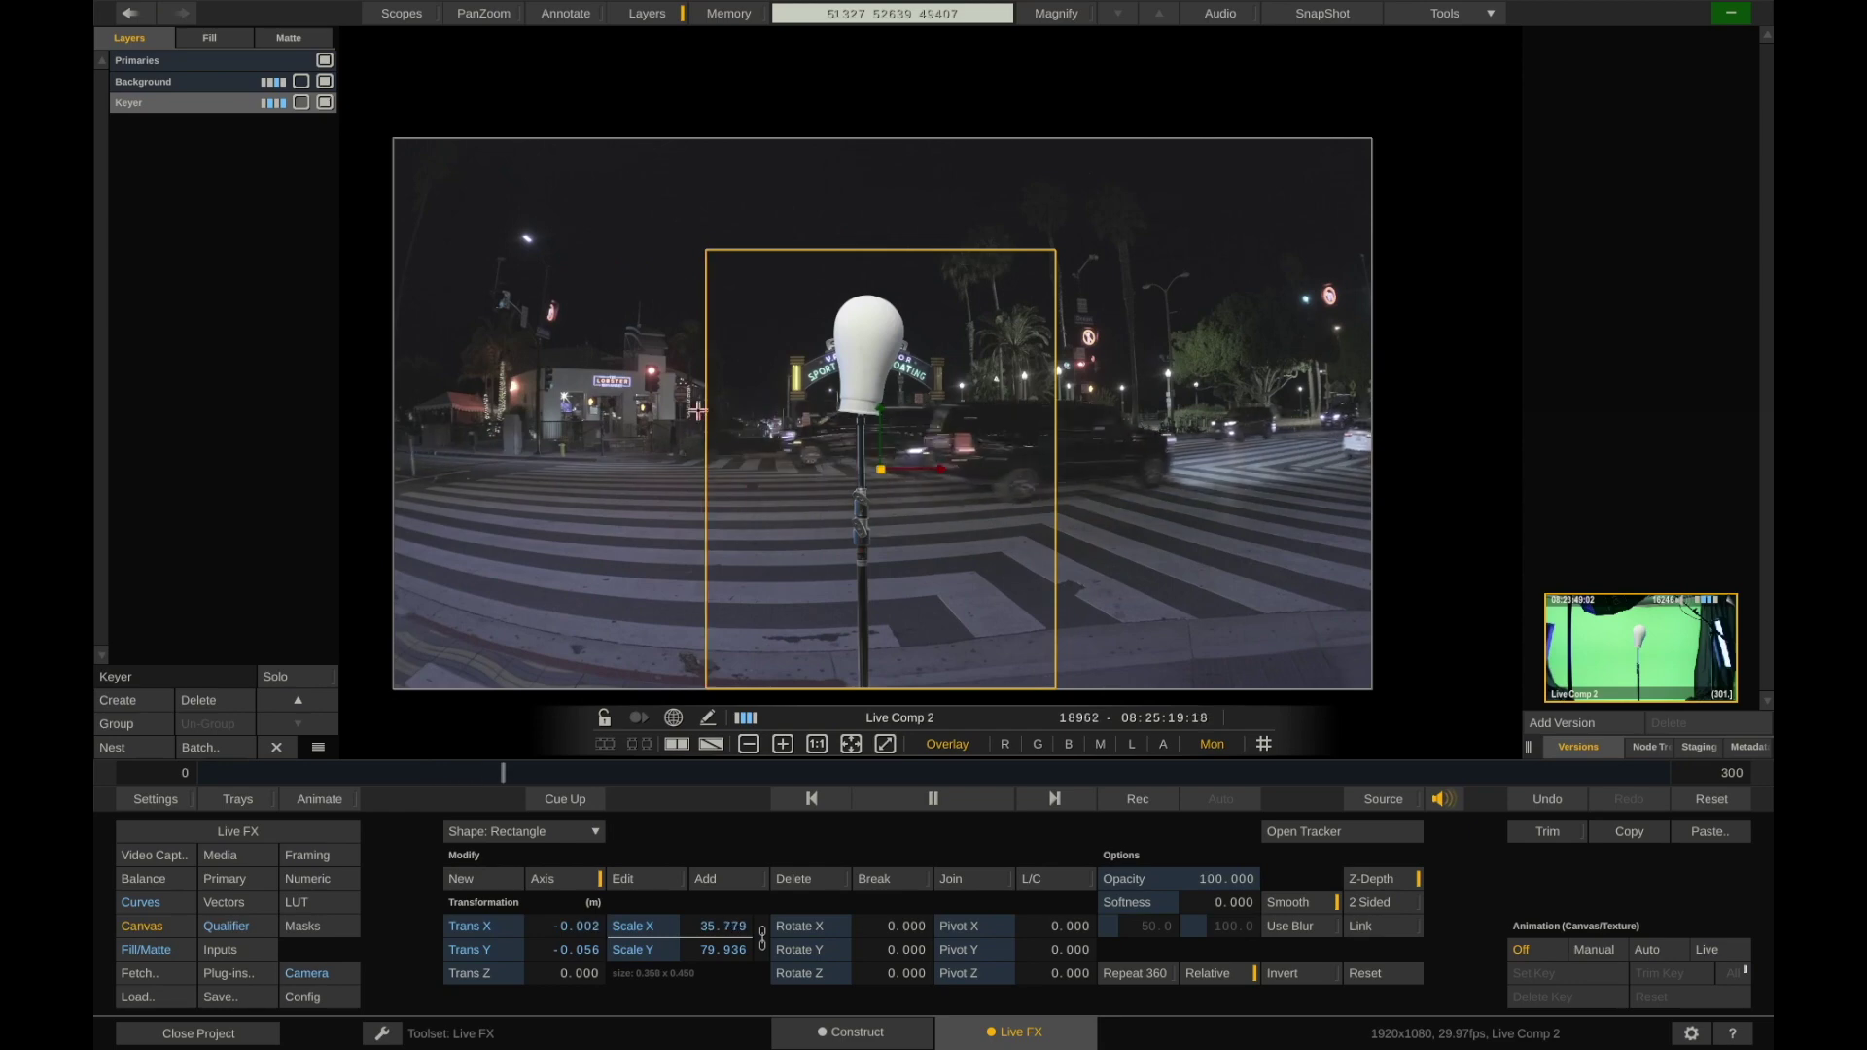
pyautogui.click(1409, 405)
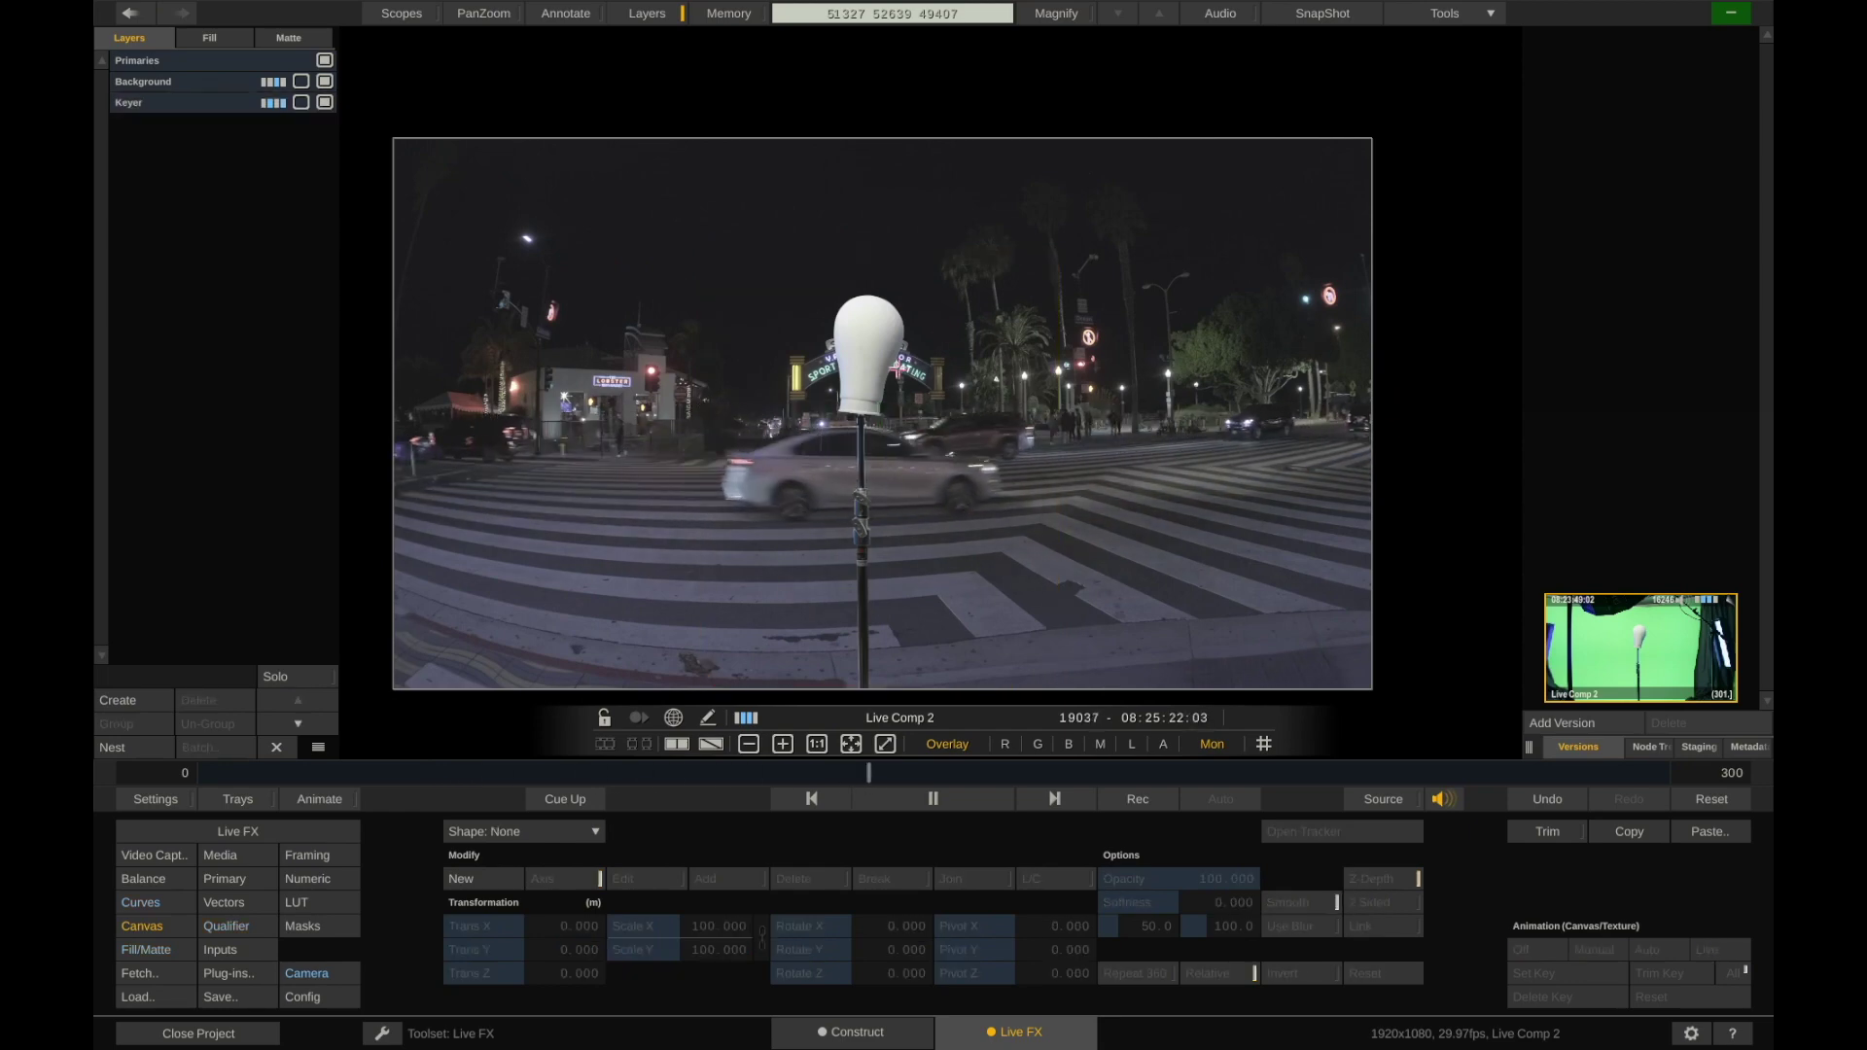
pyautogui.scroll(2, 931, 439)
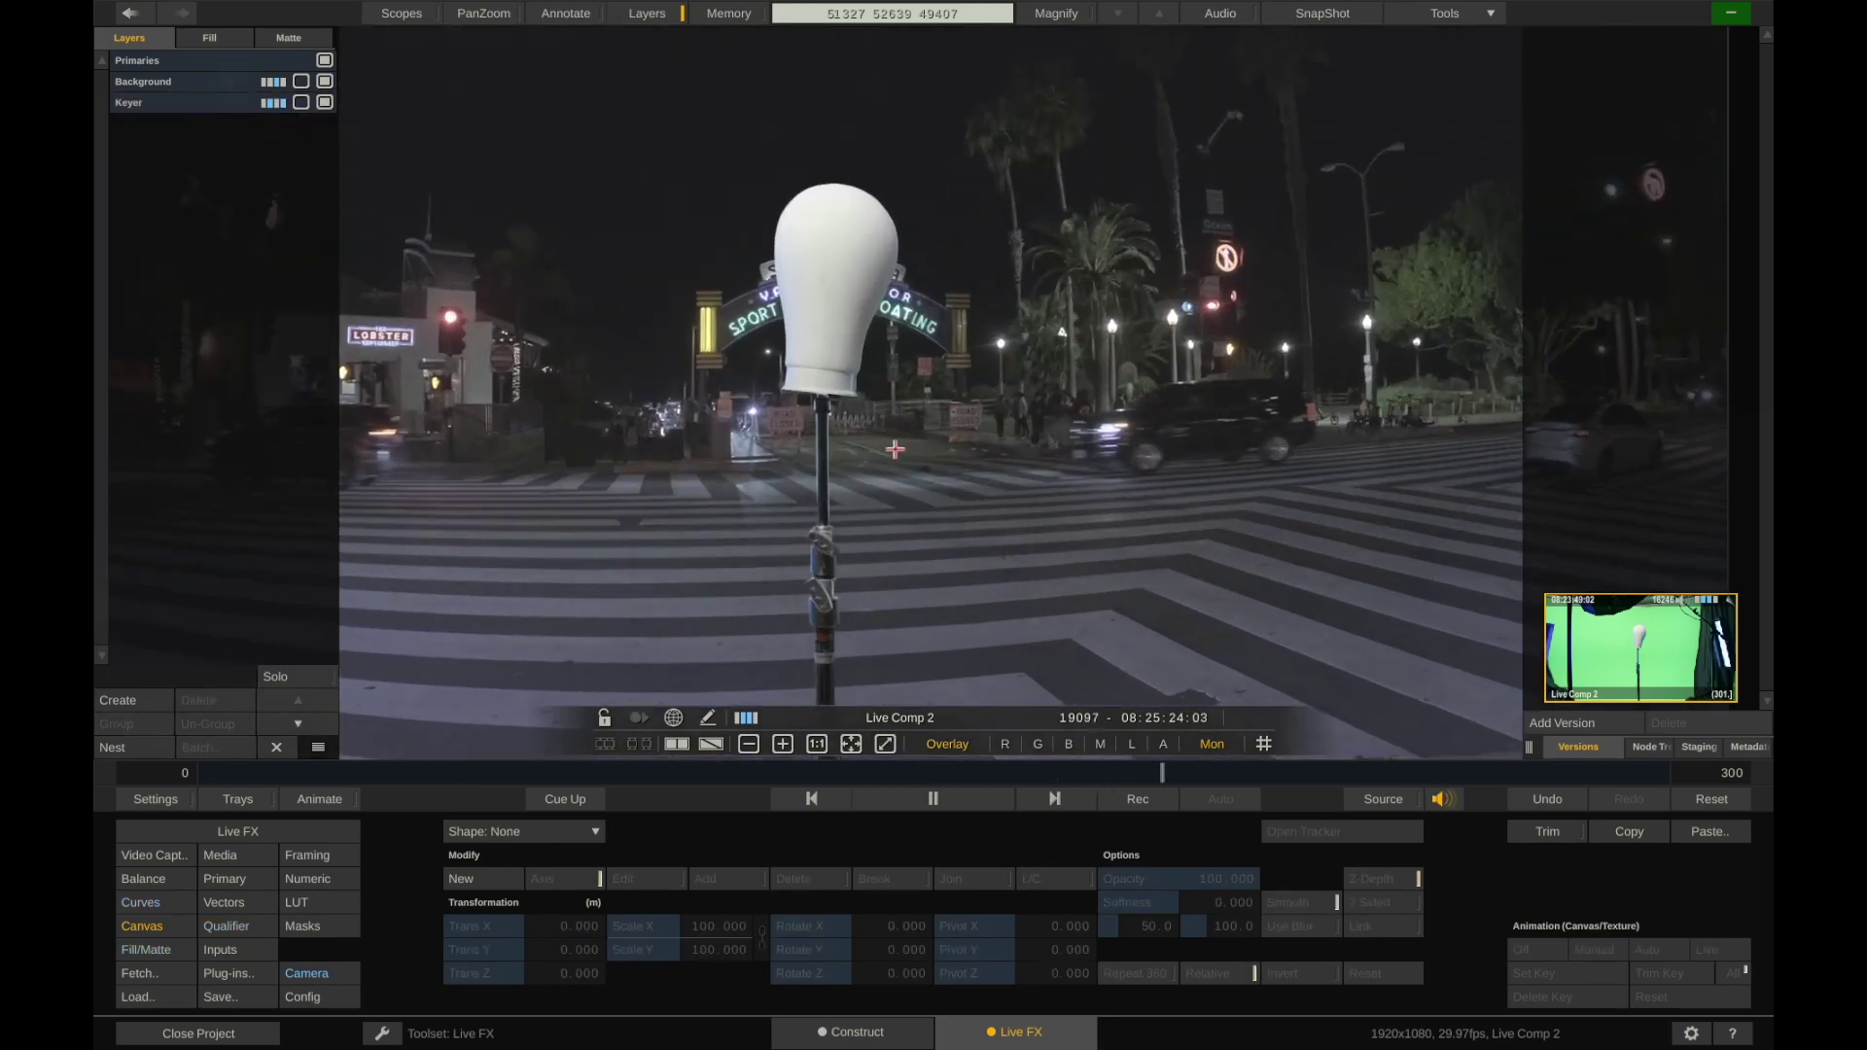
pyautogui.scroll(2, 931, 438)
pyautogui.scroll(-5, 914, 412)
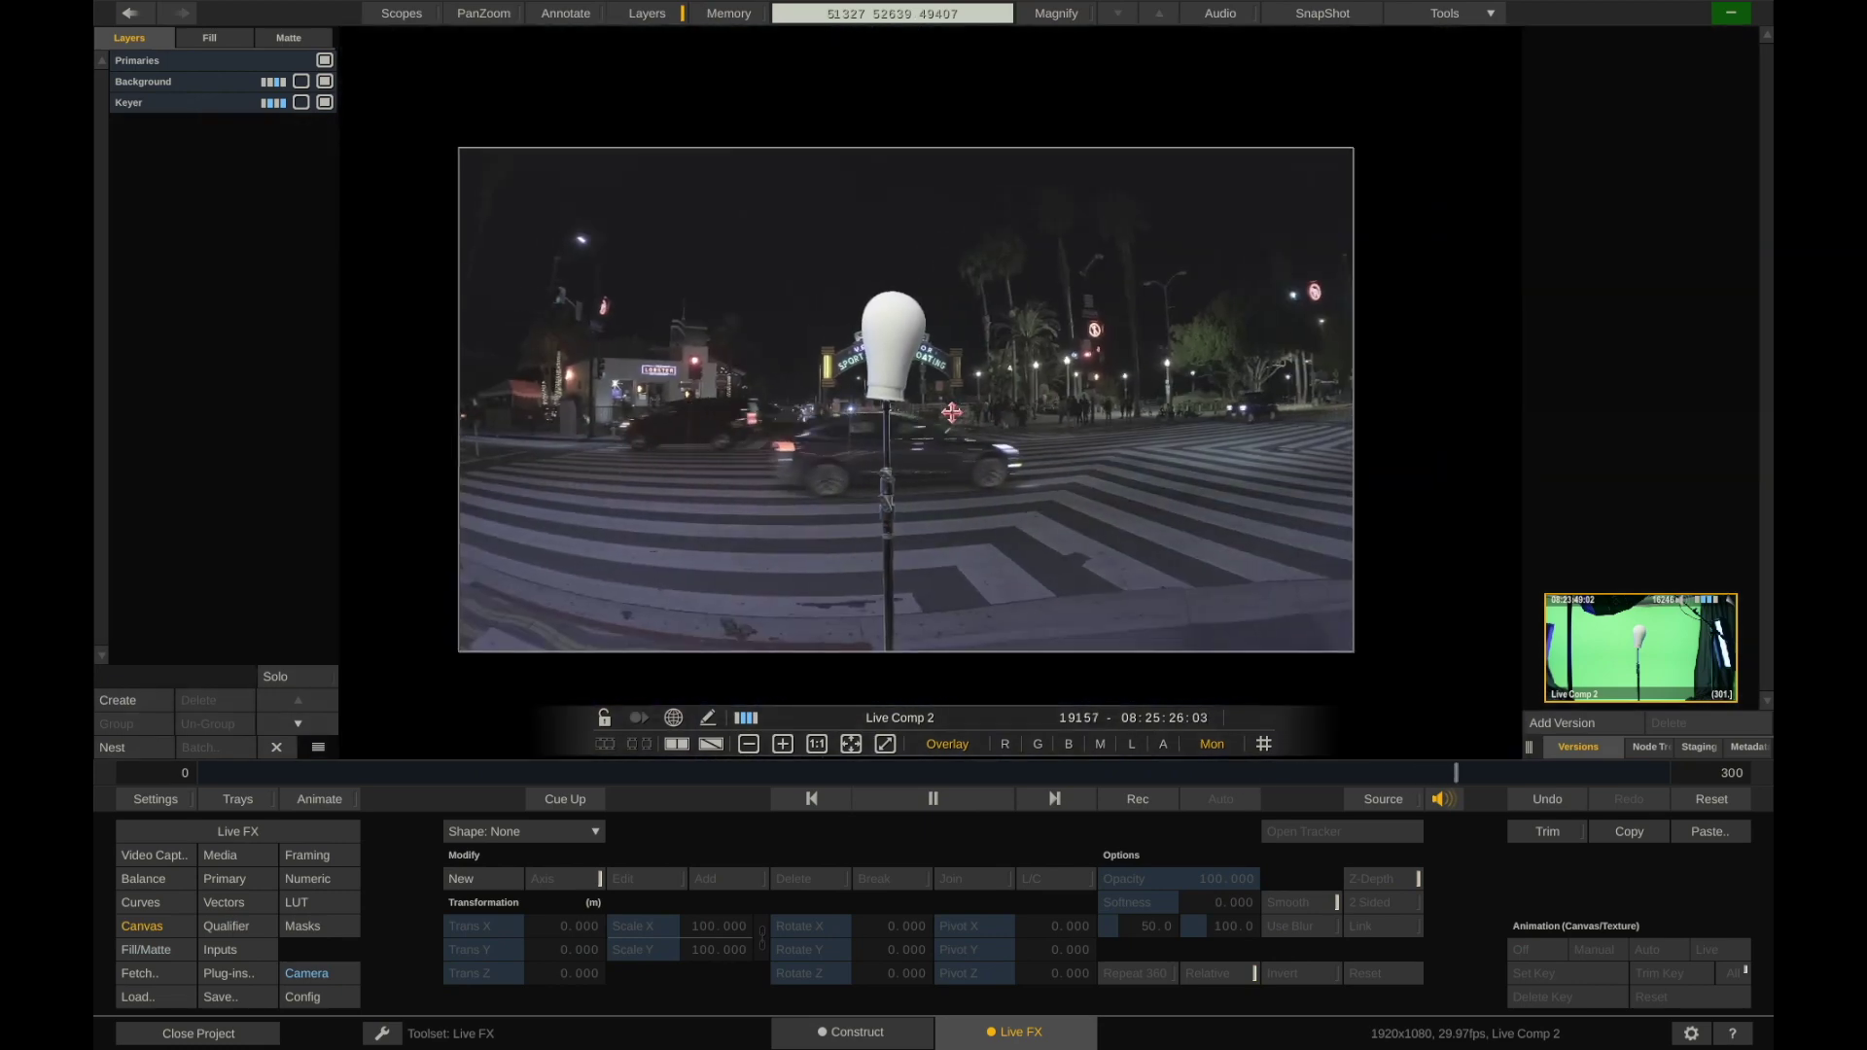
pyautogui.scroll(1, 909, 462)
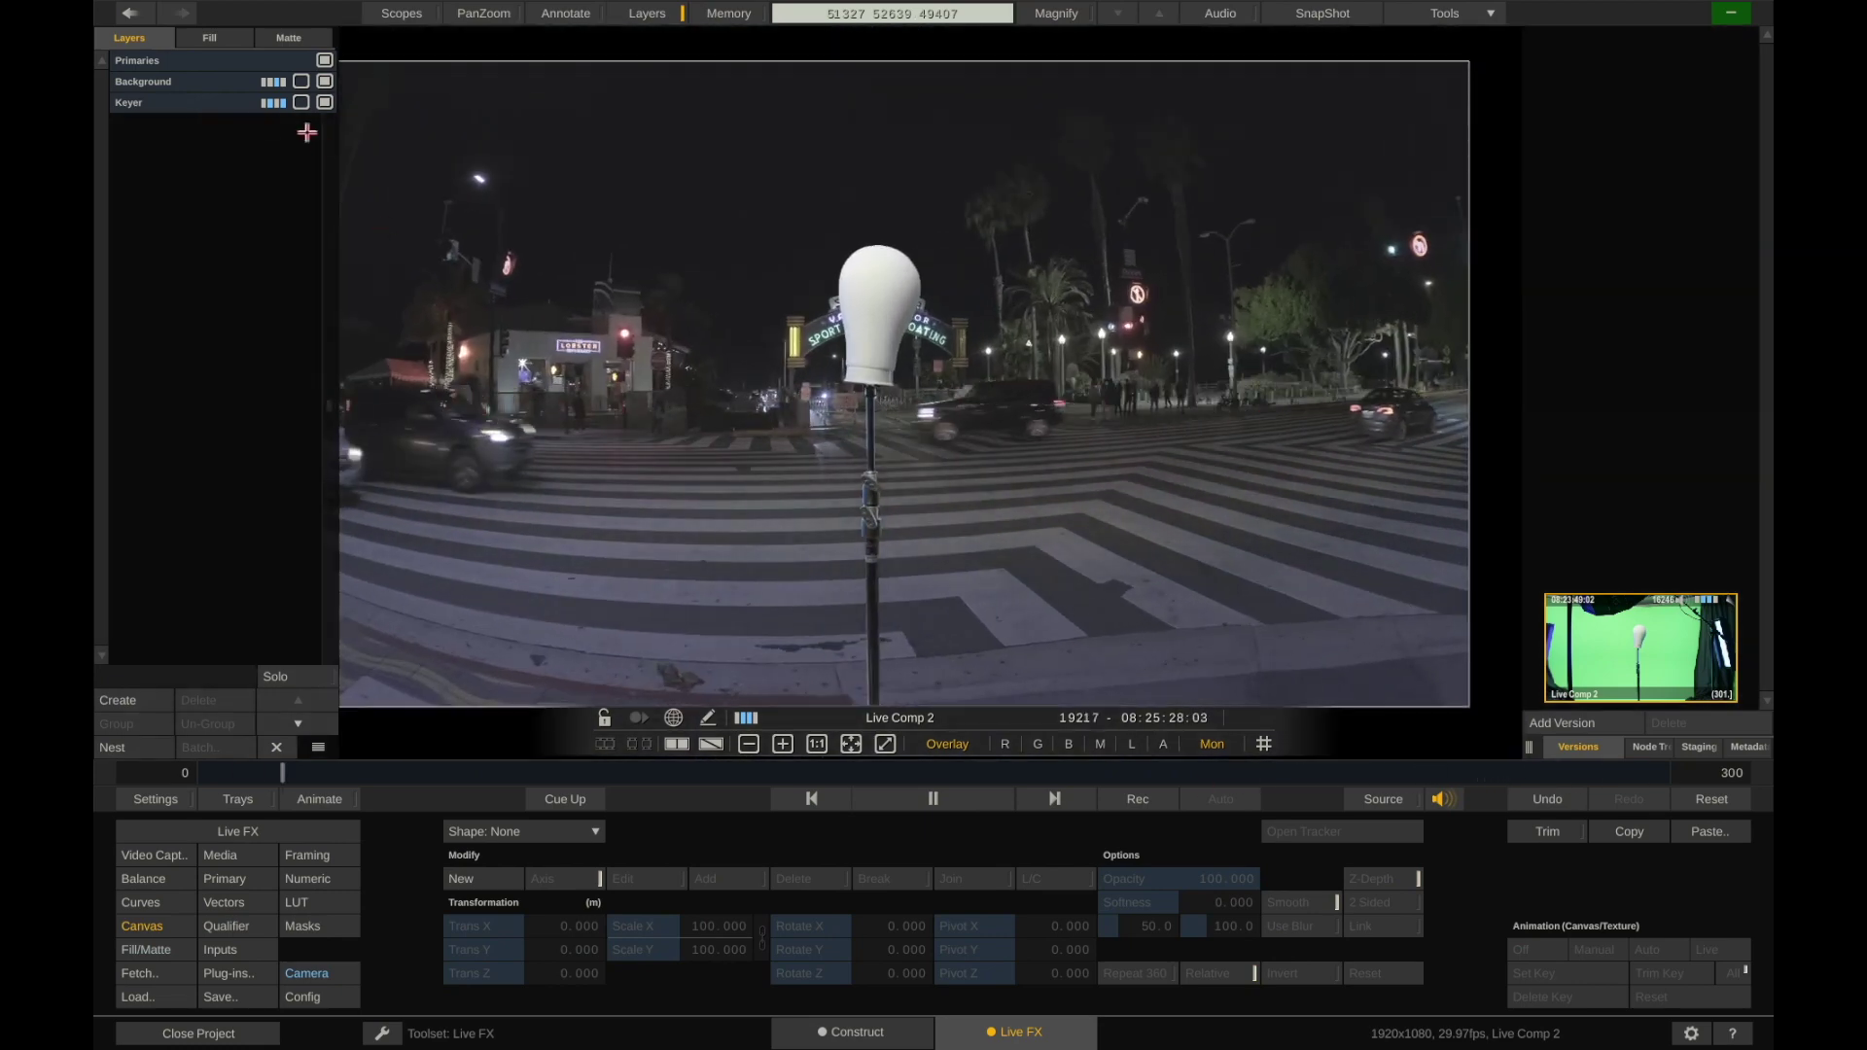
# Add S-curve contrast to the Background street plate
pyautogui.click(143, 82)
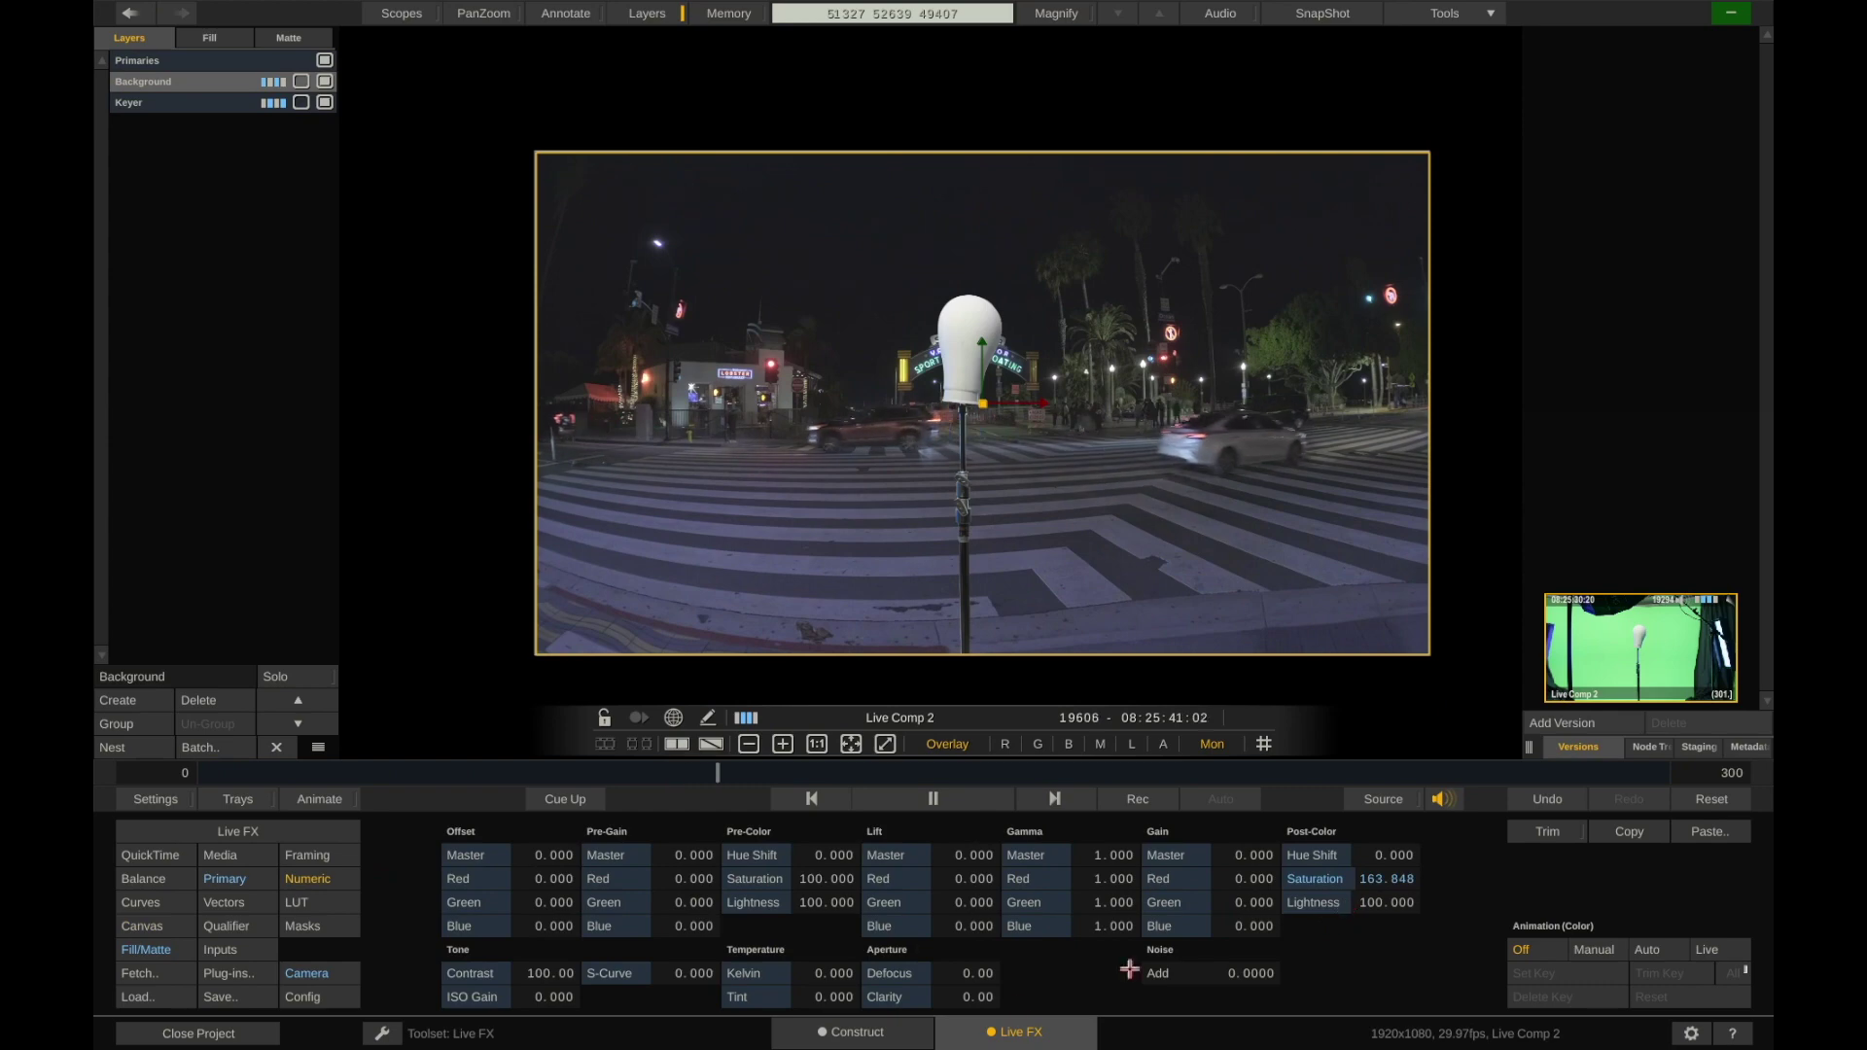
pyautogui.moveTo(692, 973); pyautogui.dragTo(719, 968)
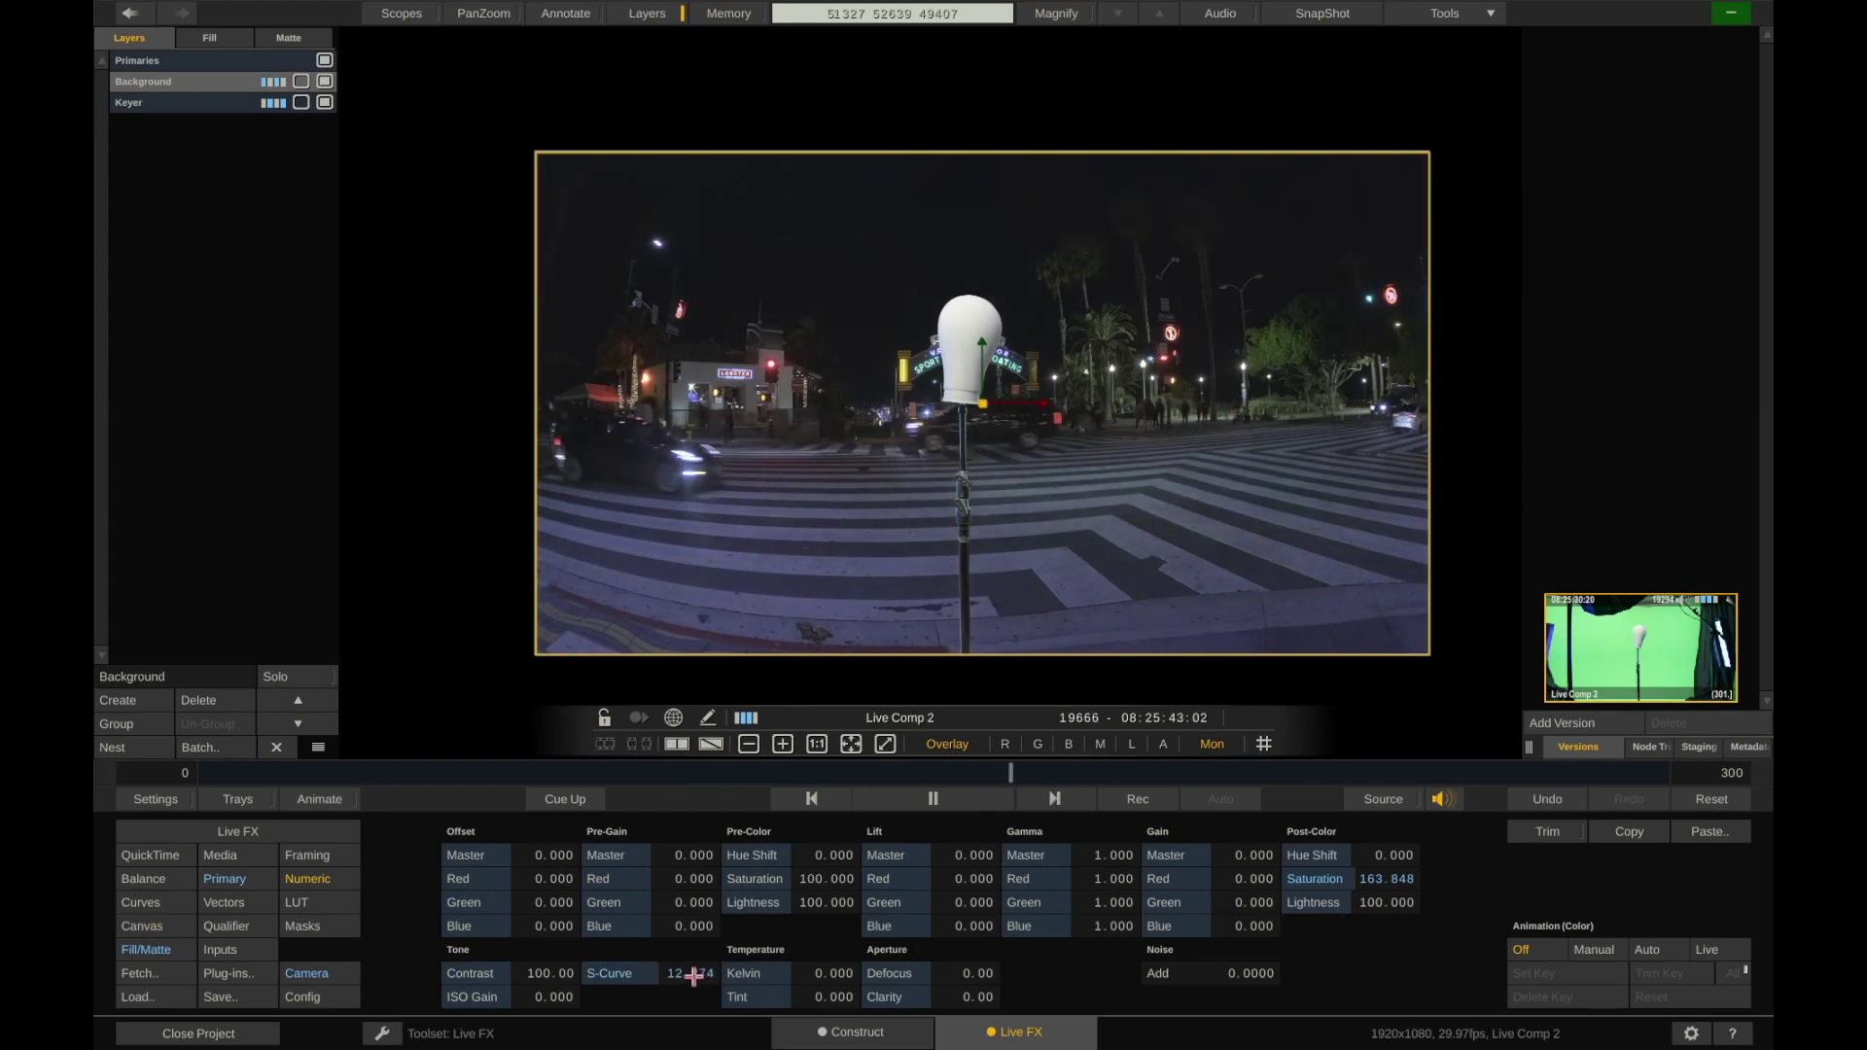
pyautogui.press('Down')
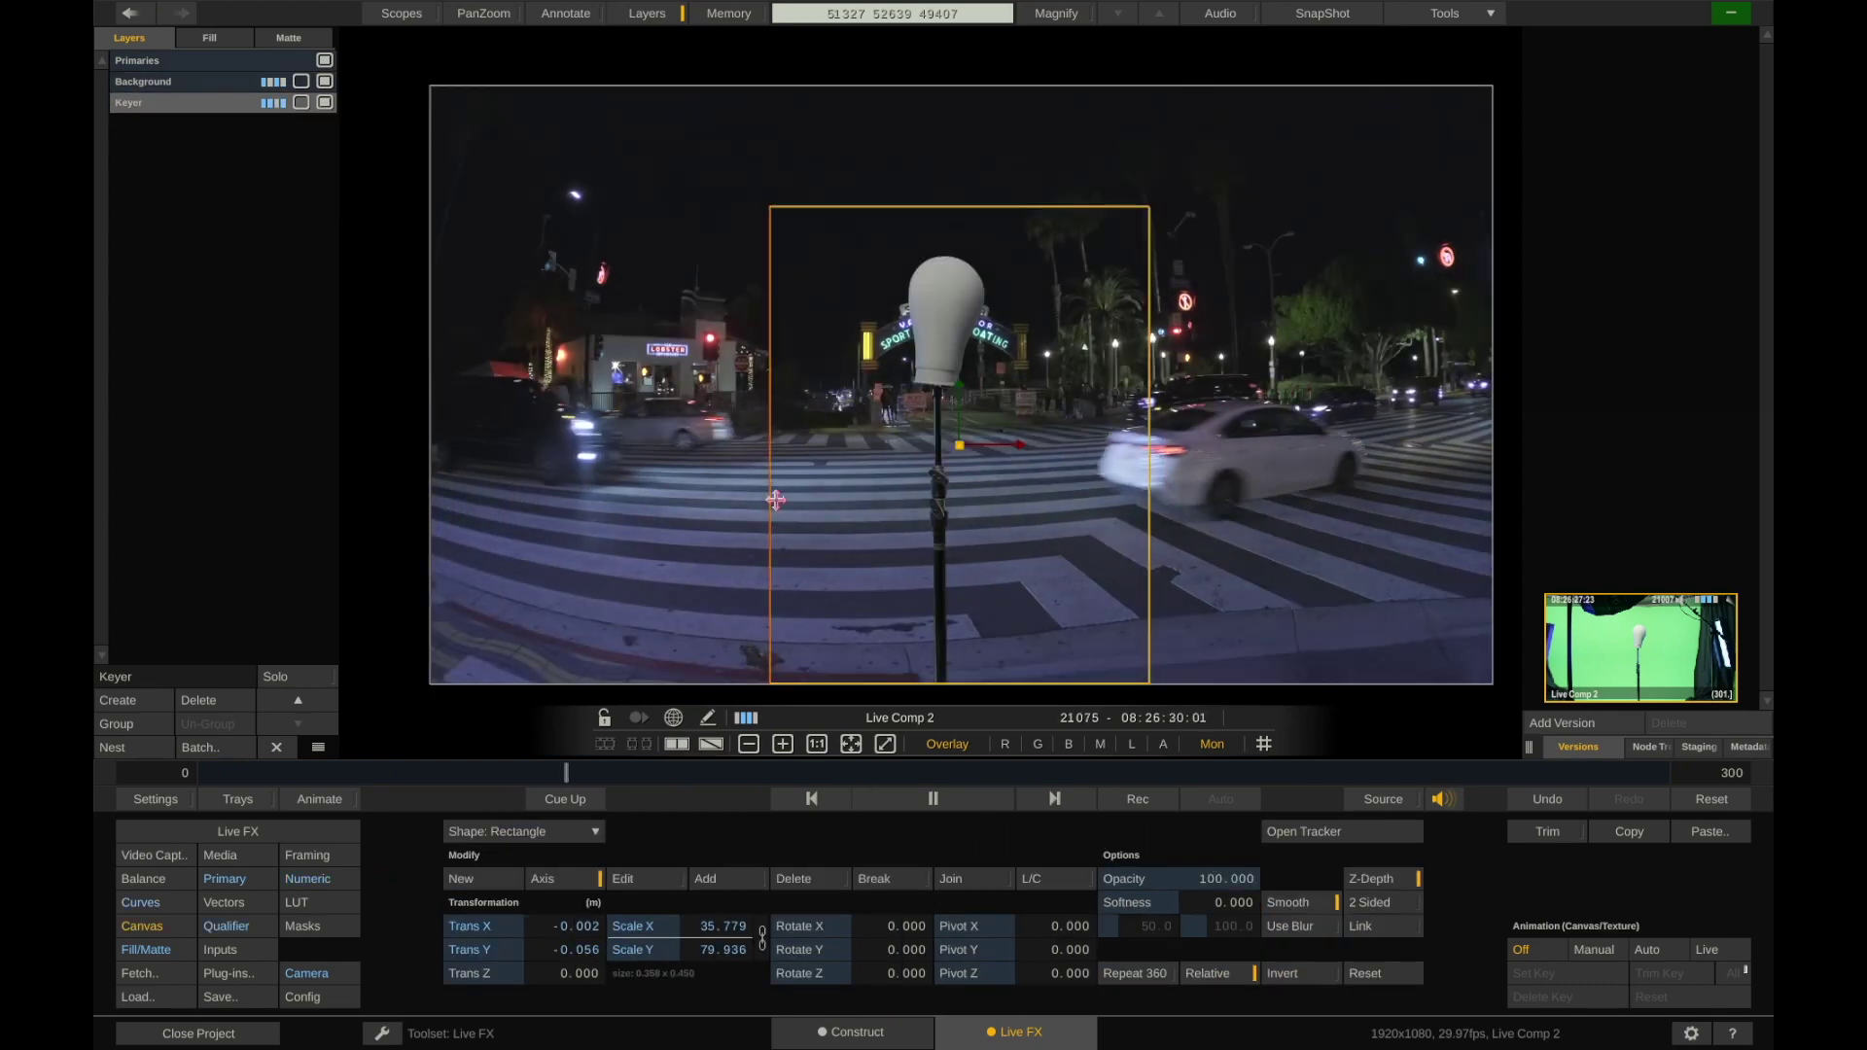
# Set Shape to None and draw a free-form mask positioned around the mannequin head
pyautogui.moveTo(768, 489); pyautogui.dragTo(610, 508)
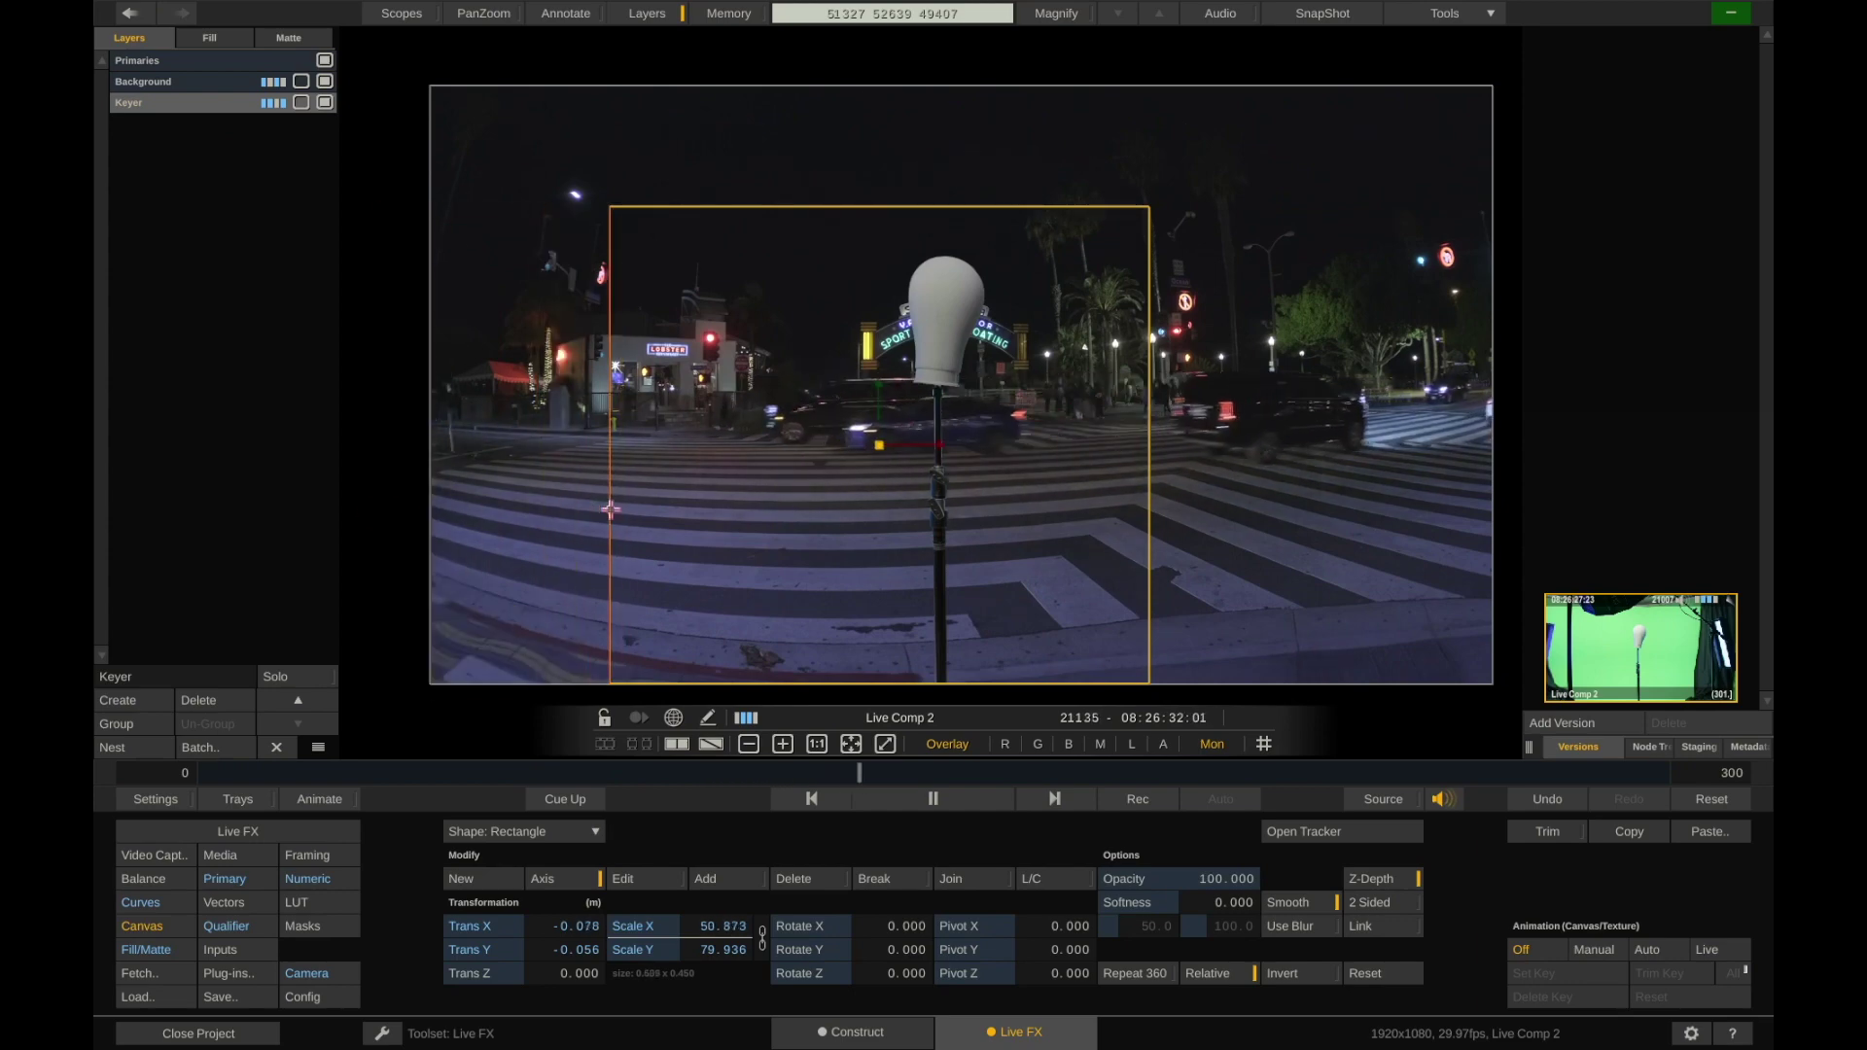
pyautogui.click(545, 819)
pyautogui.click(550, 808)
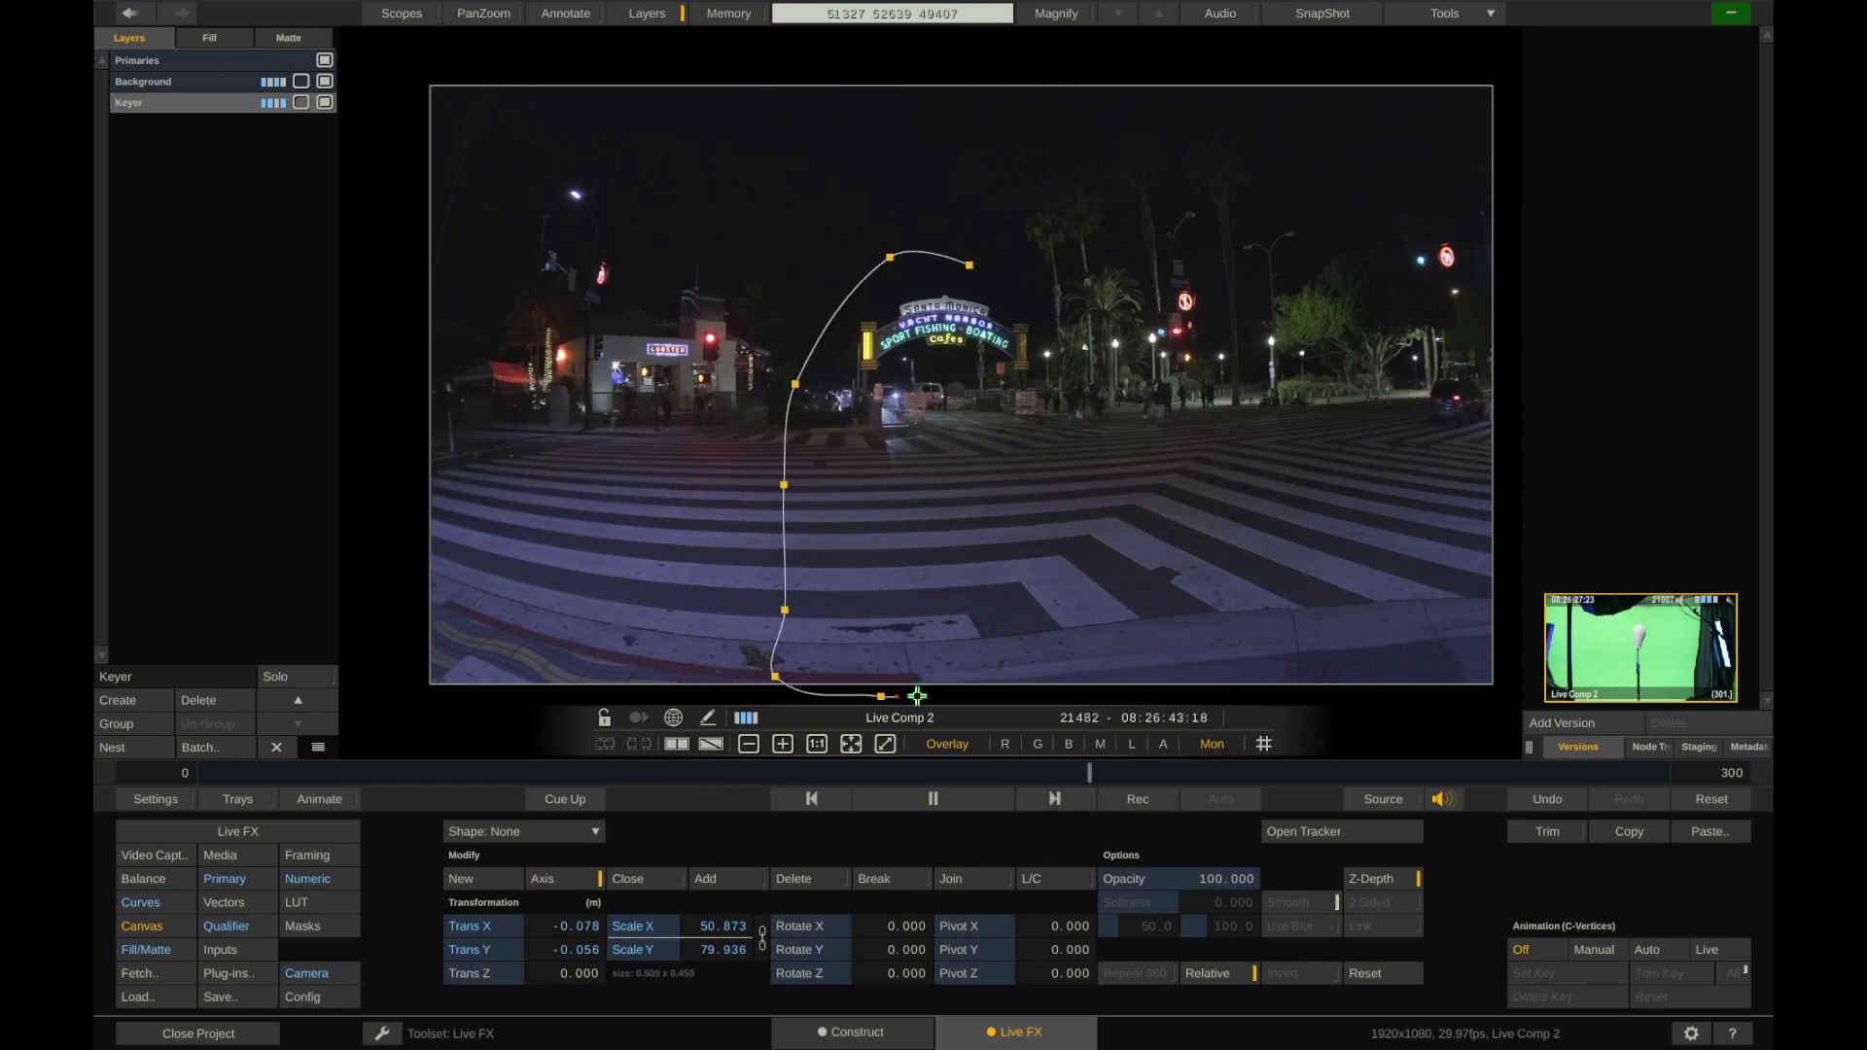
pyautogui.click(1096, 691)
pyautogui.click(980, 272)
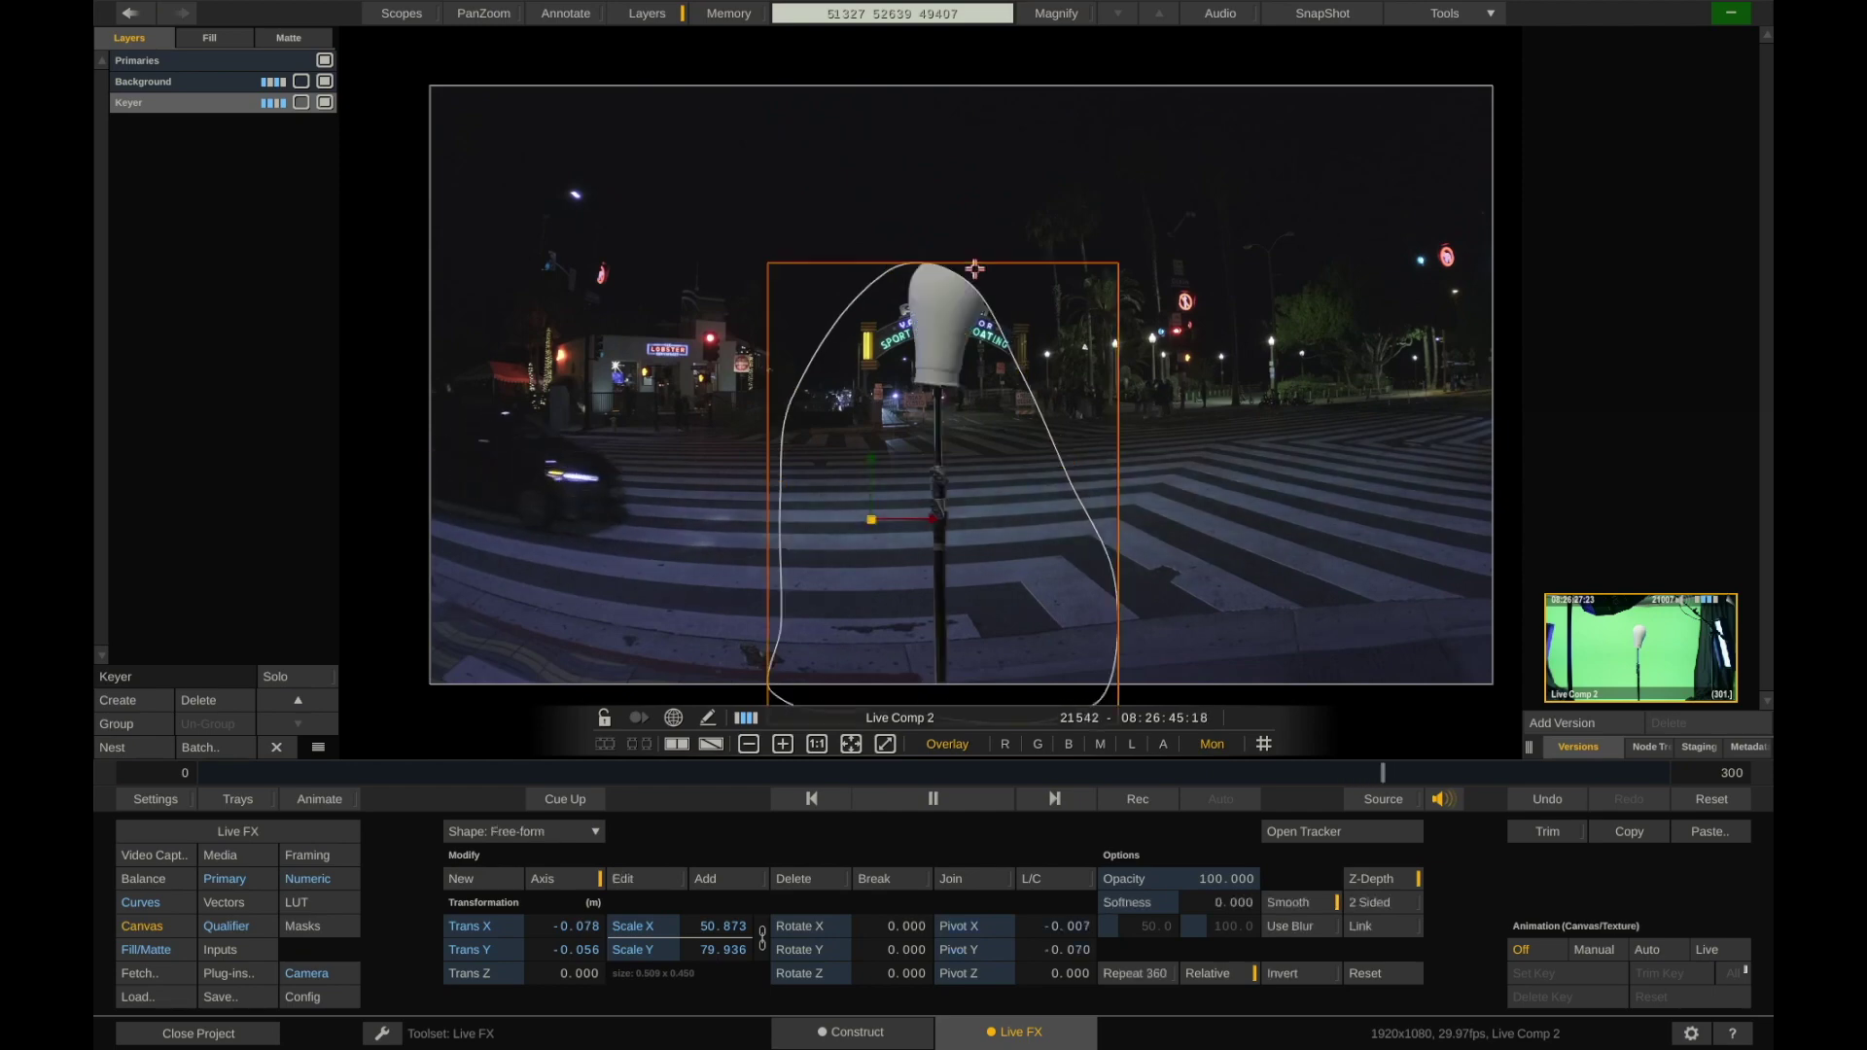
pyautogui.moveTo(985, 438); pyautogui.dragTo(996, 386)
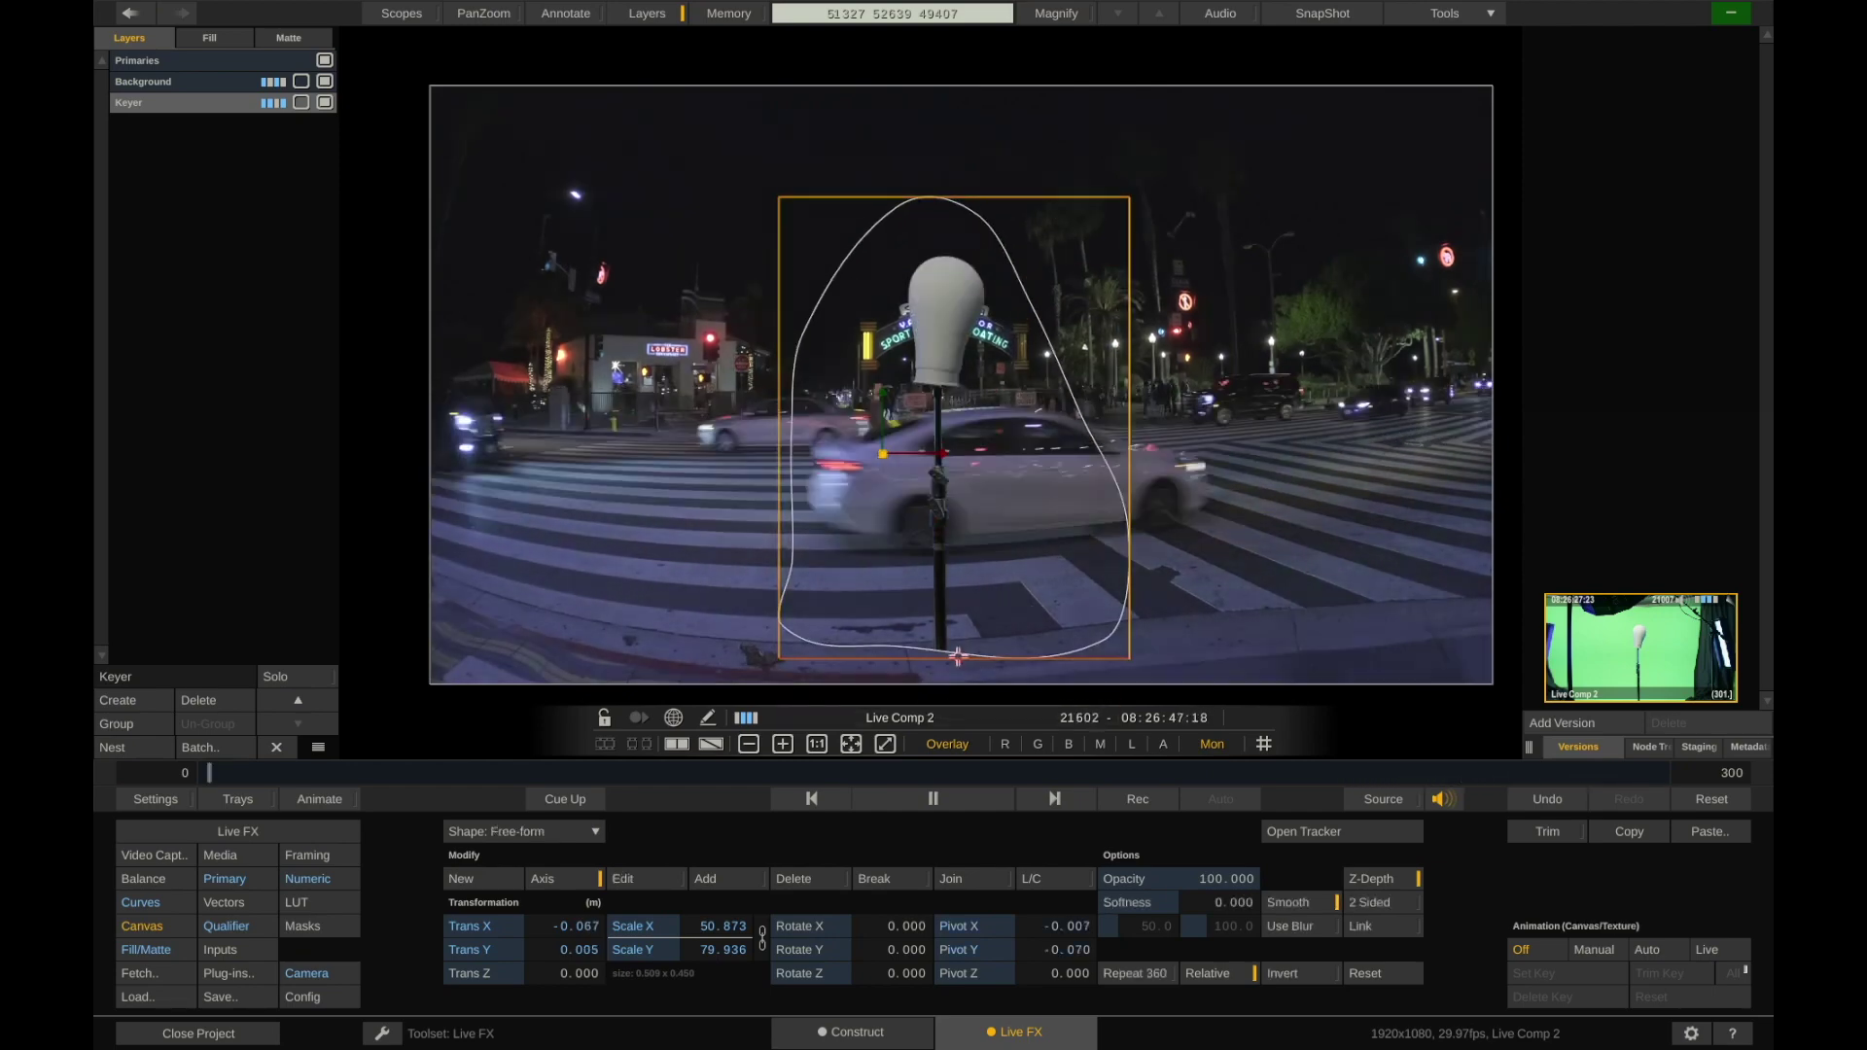
pyautogui.moveTo(955, 658); pyautogui.dragTo(957, 698)
pyautogui.moveTo(976, 573)
pyautogui.mouseDown()
pyautogui.moveTo(968, 611)
pyautogui.moveTo(976, 578)
pyautogui.mouseUp()
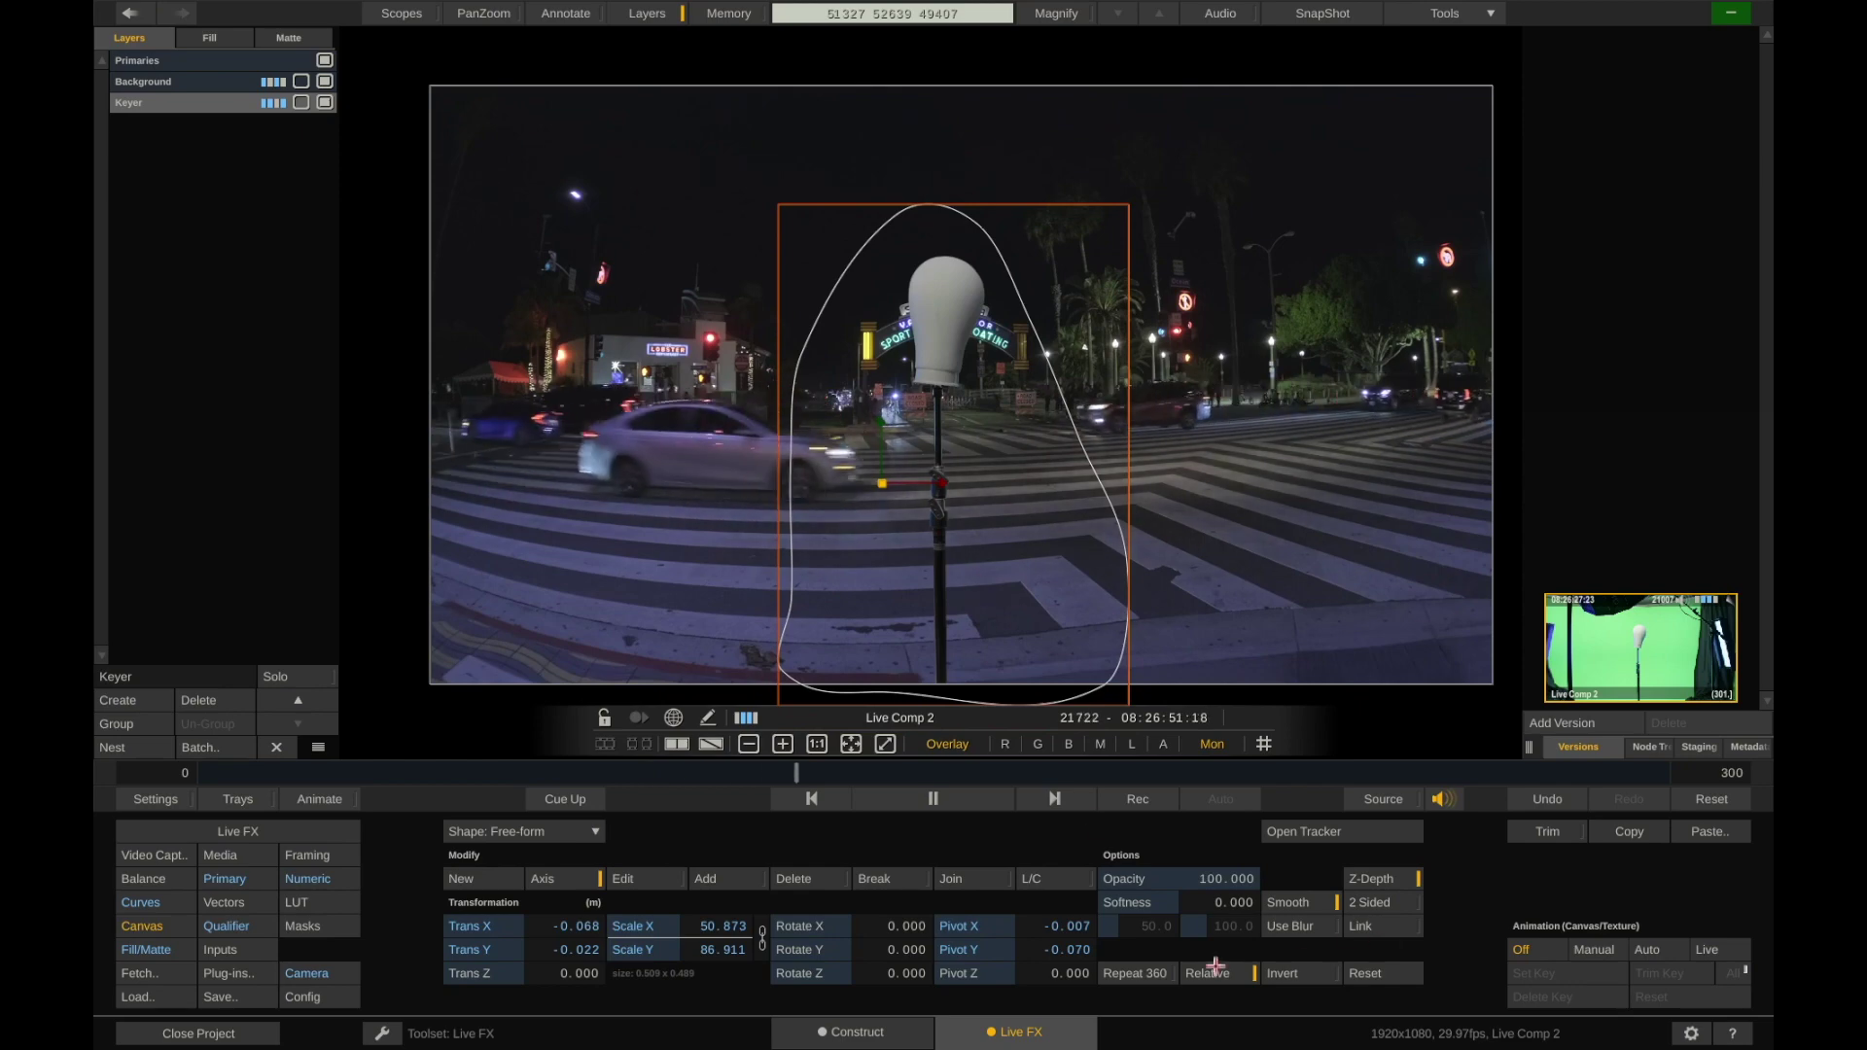
# Toggle the mask's Invert option repeatedly to compare the matte
pyautogui.click(1301, 969)
pyautogui.click(1301, 969)
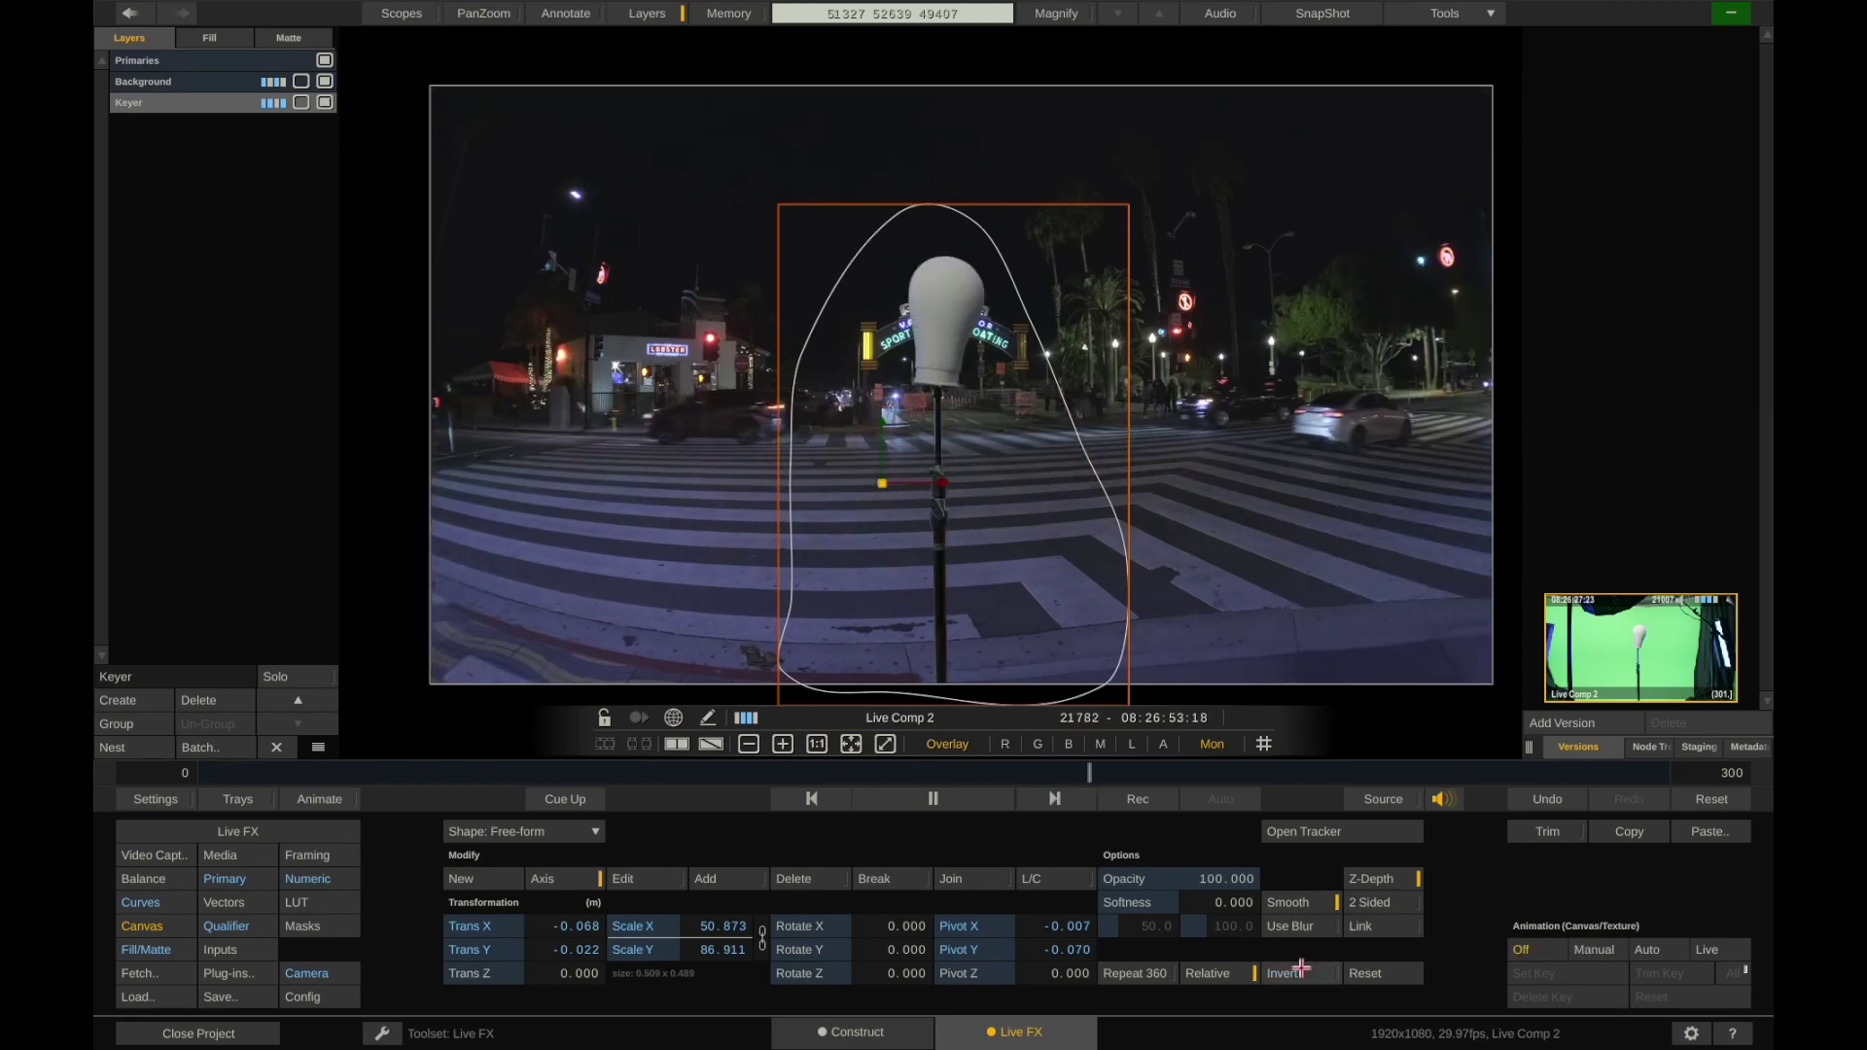
pyautogui.click(1301, 968)
pyautogui.click(1301, 968)
pyautogui.click(1302, 969)
pyautogui.click(1301, 968)
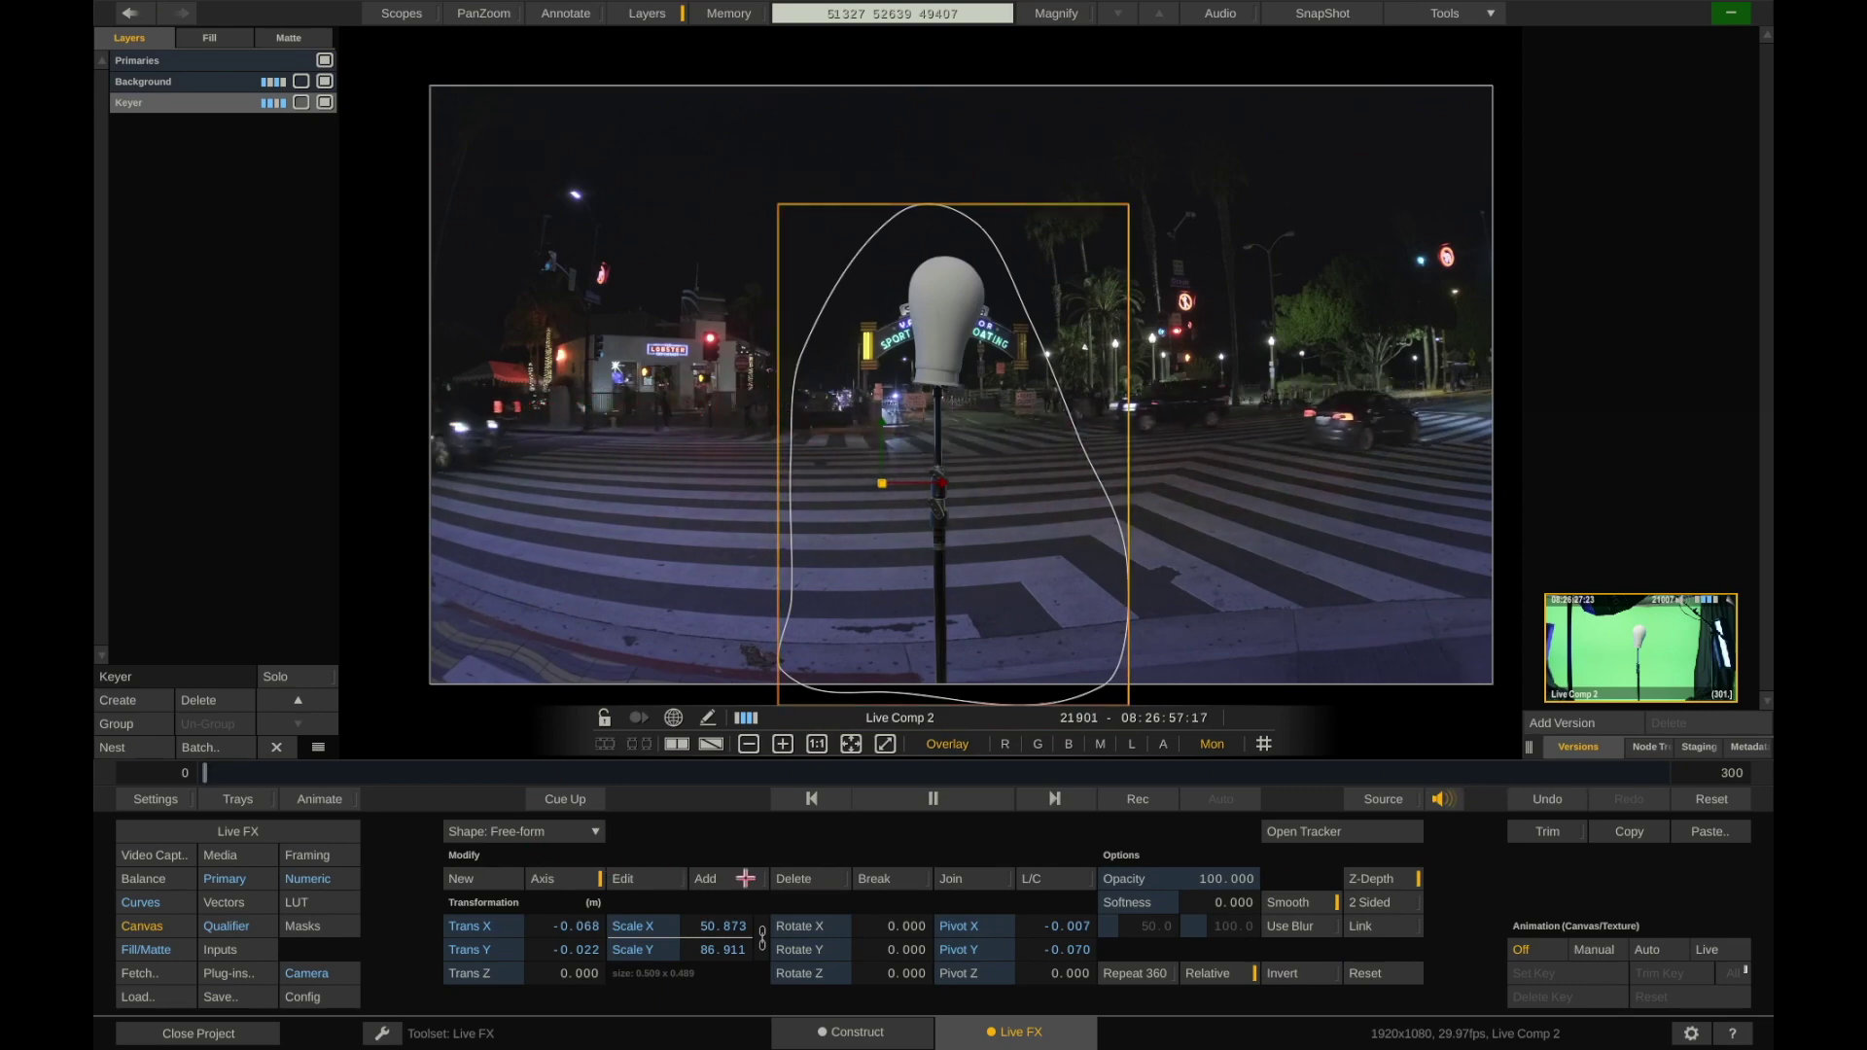
# Edit the mask vertices, reshaping its top edge and deleting two unneeded points
pyautogui.click(643, 878)
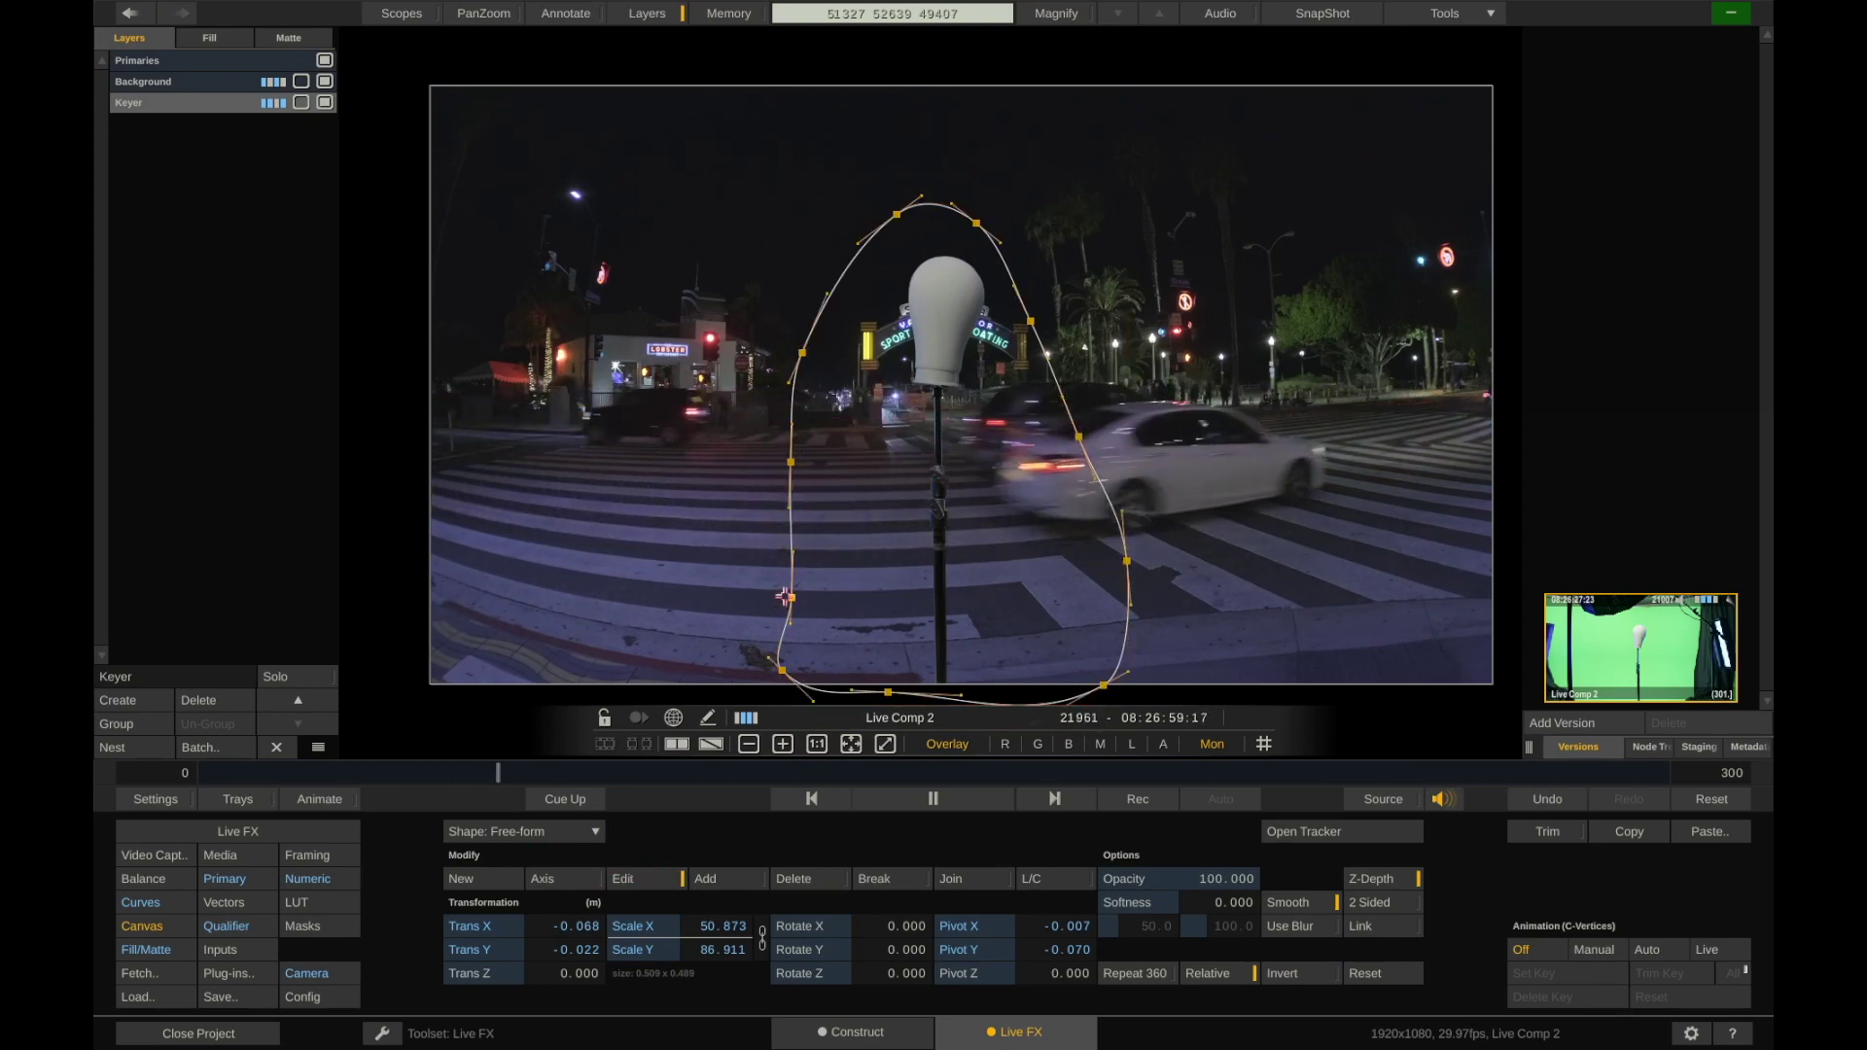
pyautogui.moveTo(771, 564); pyautogui.dragTo(594, 528)
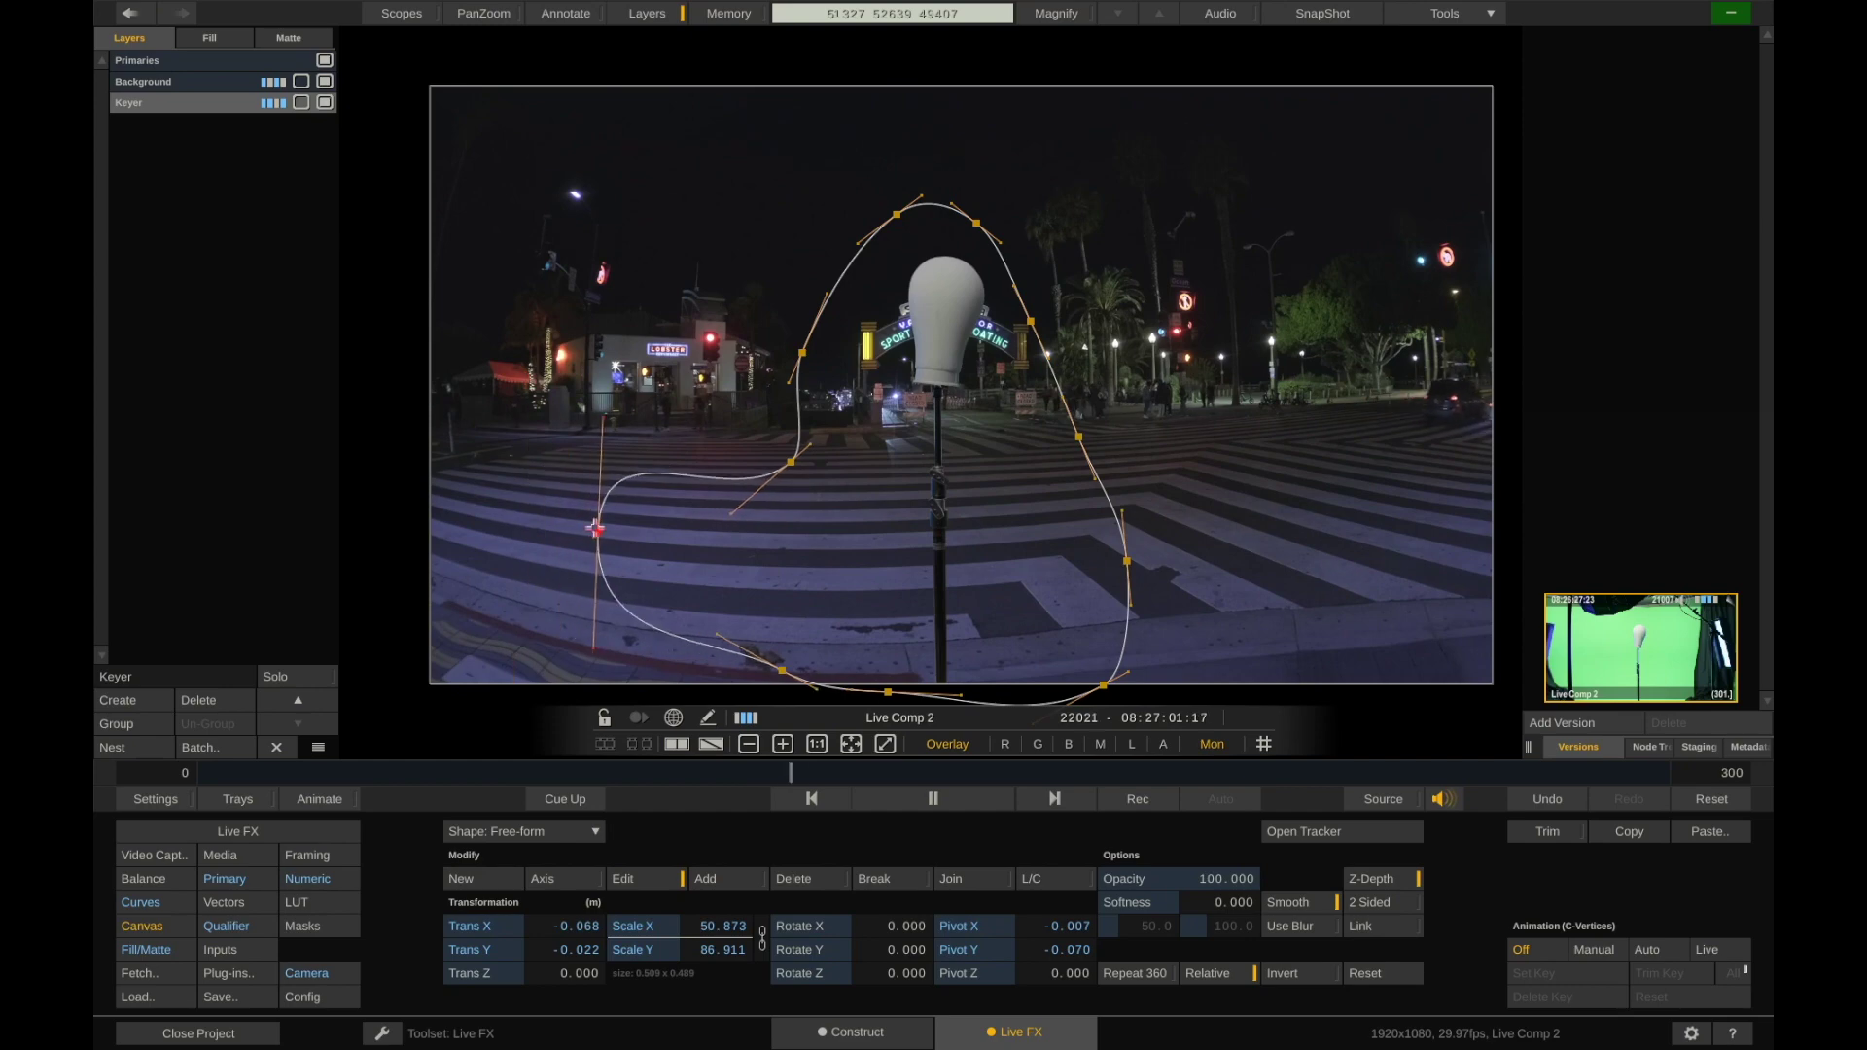
pyautogui.moveTo(773, 476); pyautogui.dragTo(622, 276)
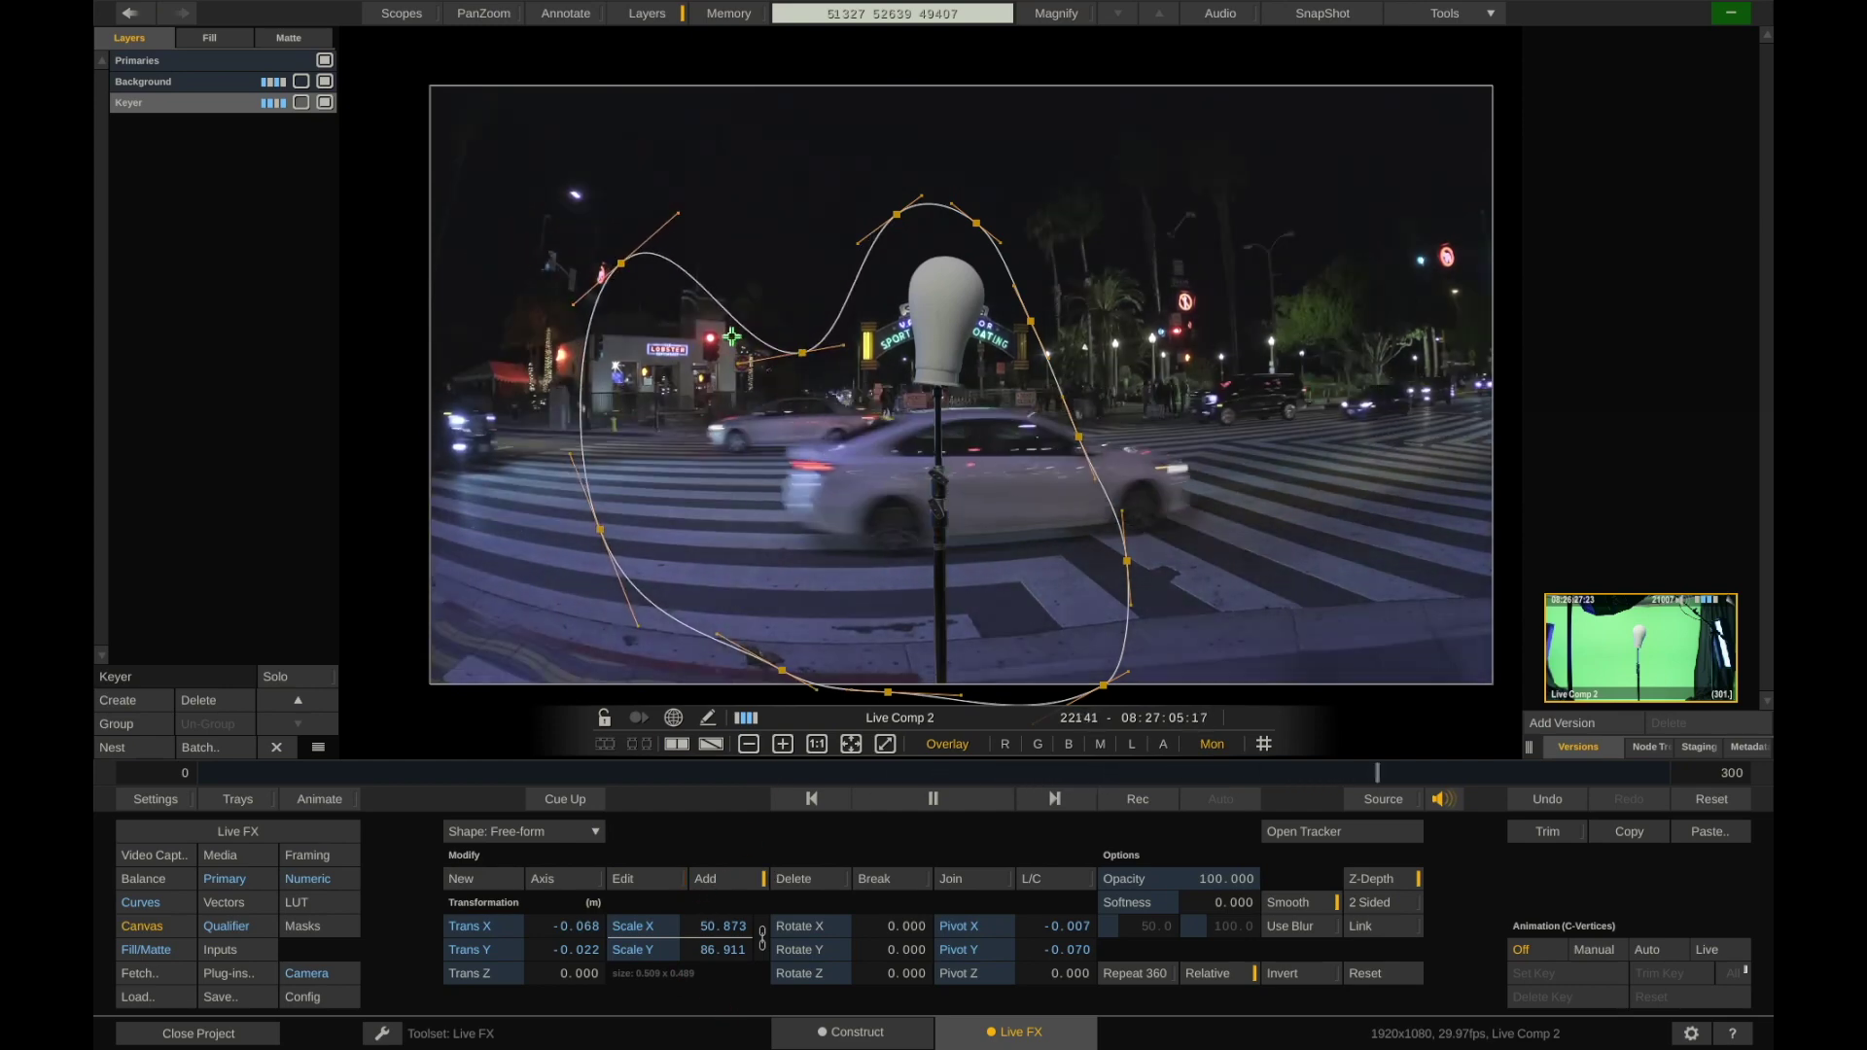
pyautogui.moveTo(723, 309); pyautogui.dragTo(718, 246)
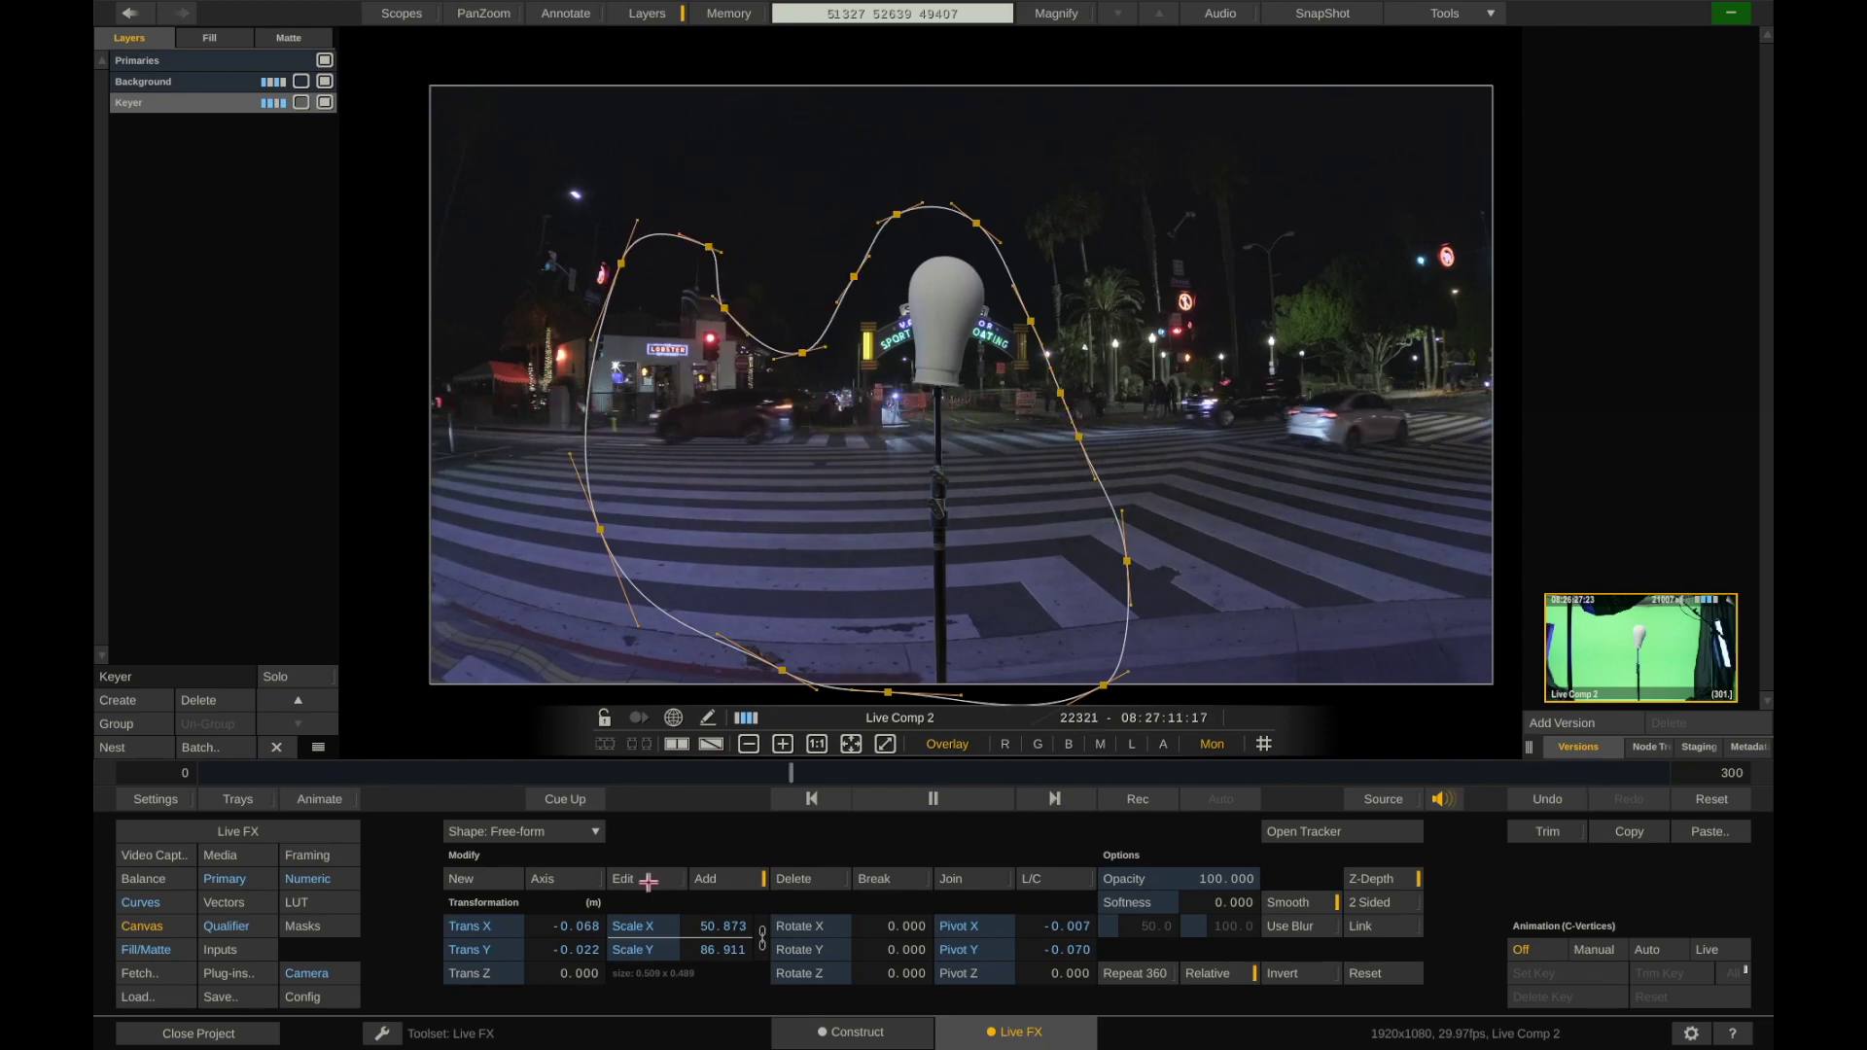
pyautogui.moveTo(804, 348); pyautogui.dragTo(800, 171)
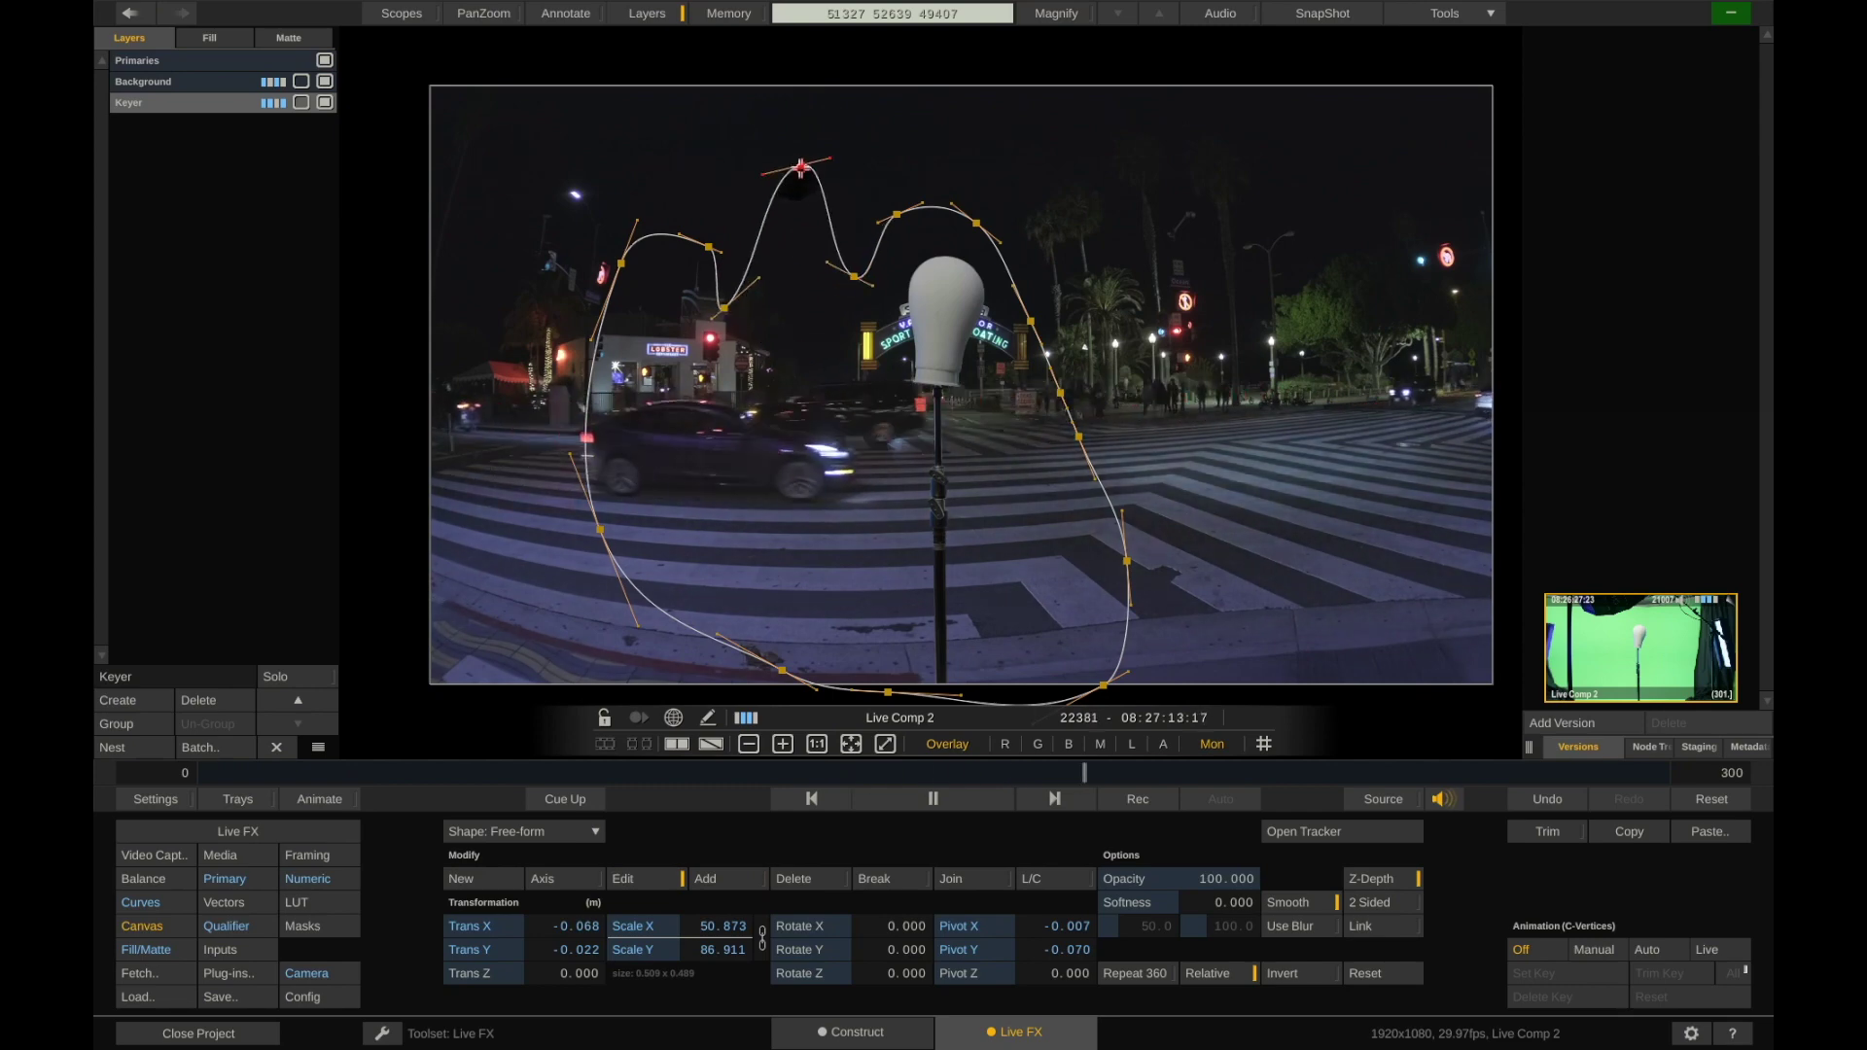
pyautogui.moveTo(725, 307); pyautogui.dragTo(779, 194)
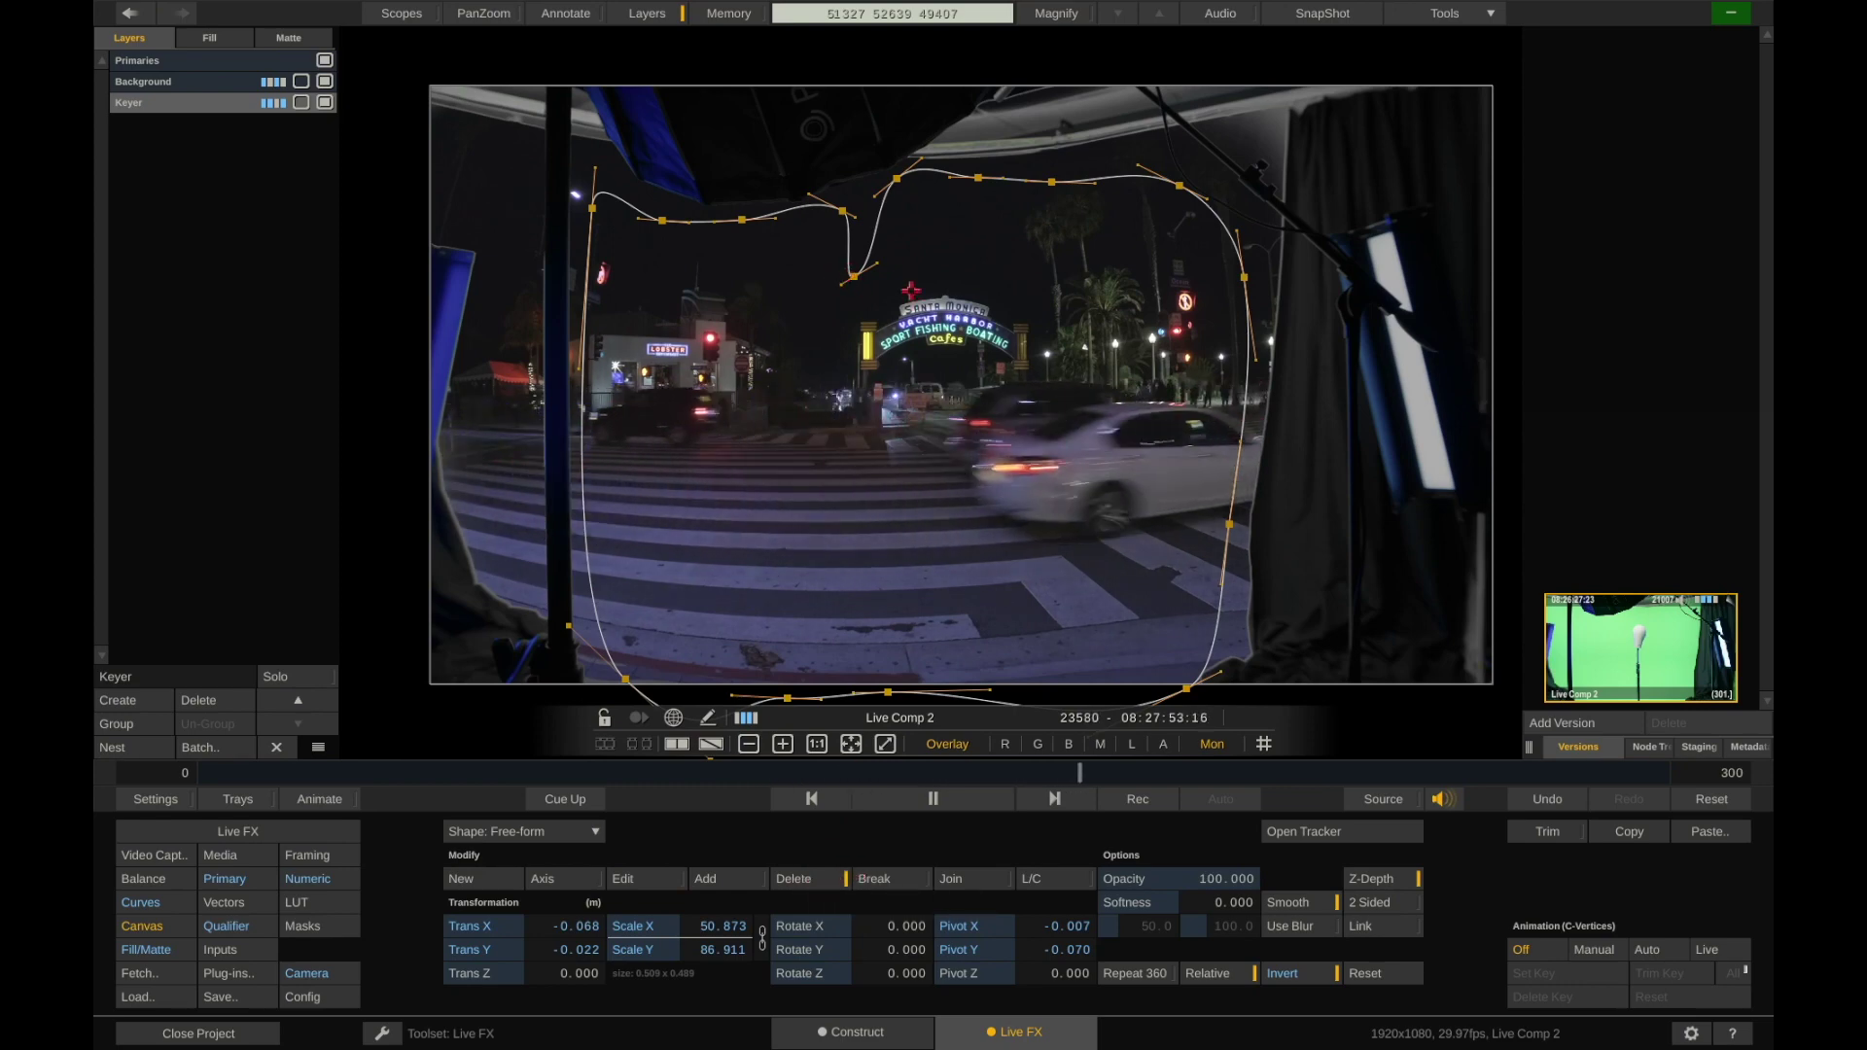
pyautogui.click(851, 275)
pyautogui.click(844, 209)
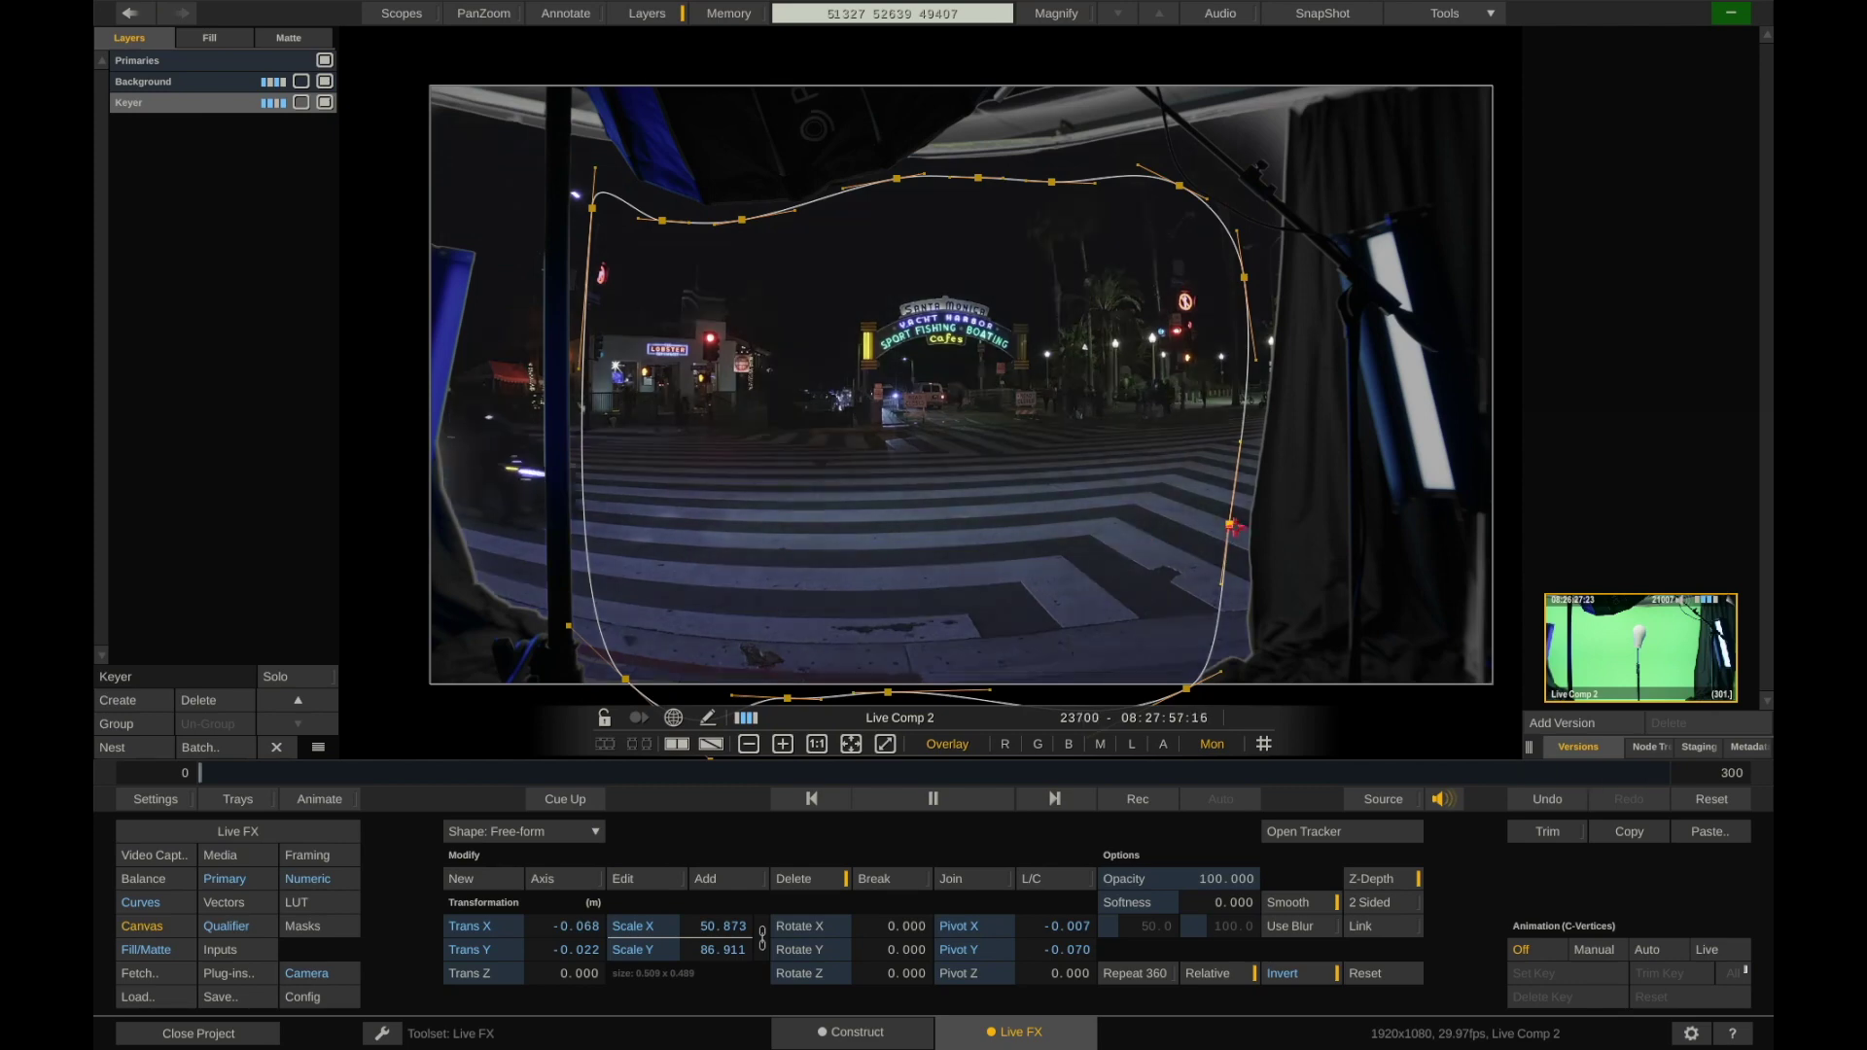
pyautogui.click(176, 82)
# Scale the Background plate down to 50 by 50 in Fill/Matte
pyautogui.click(176, 104)
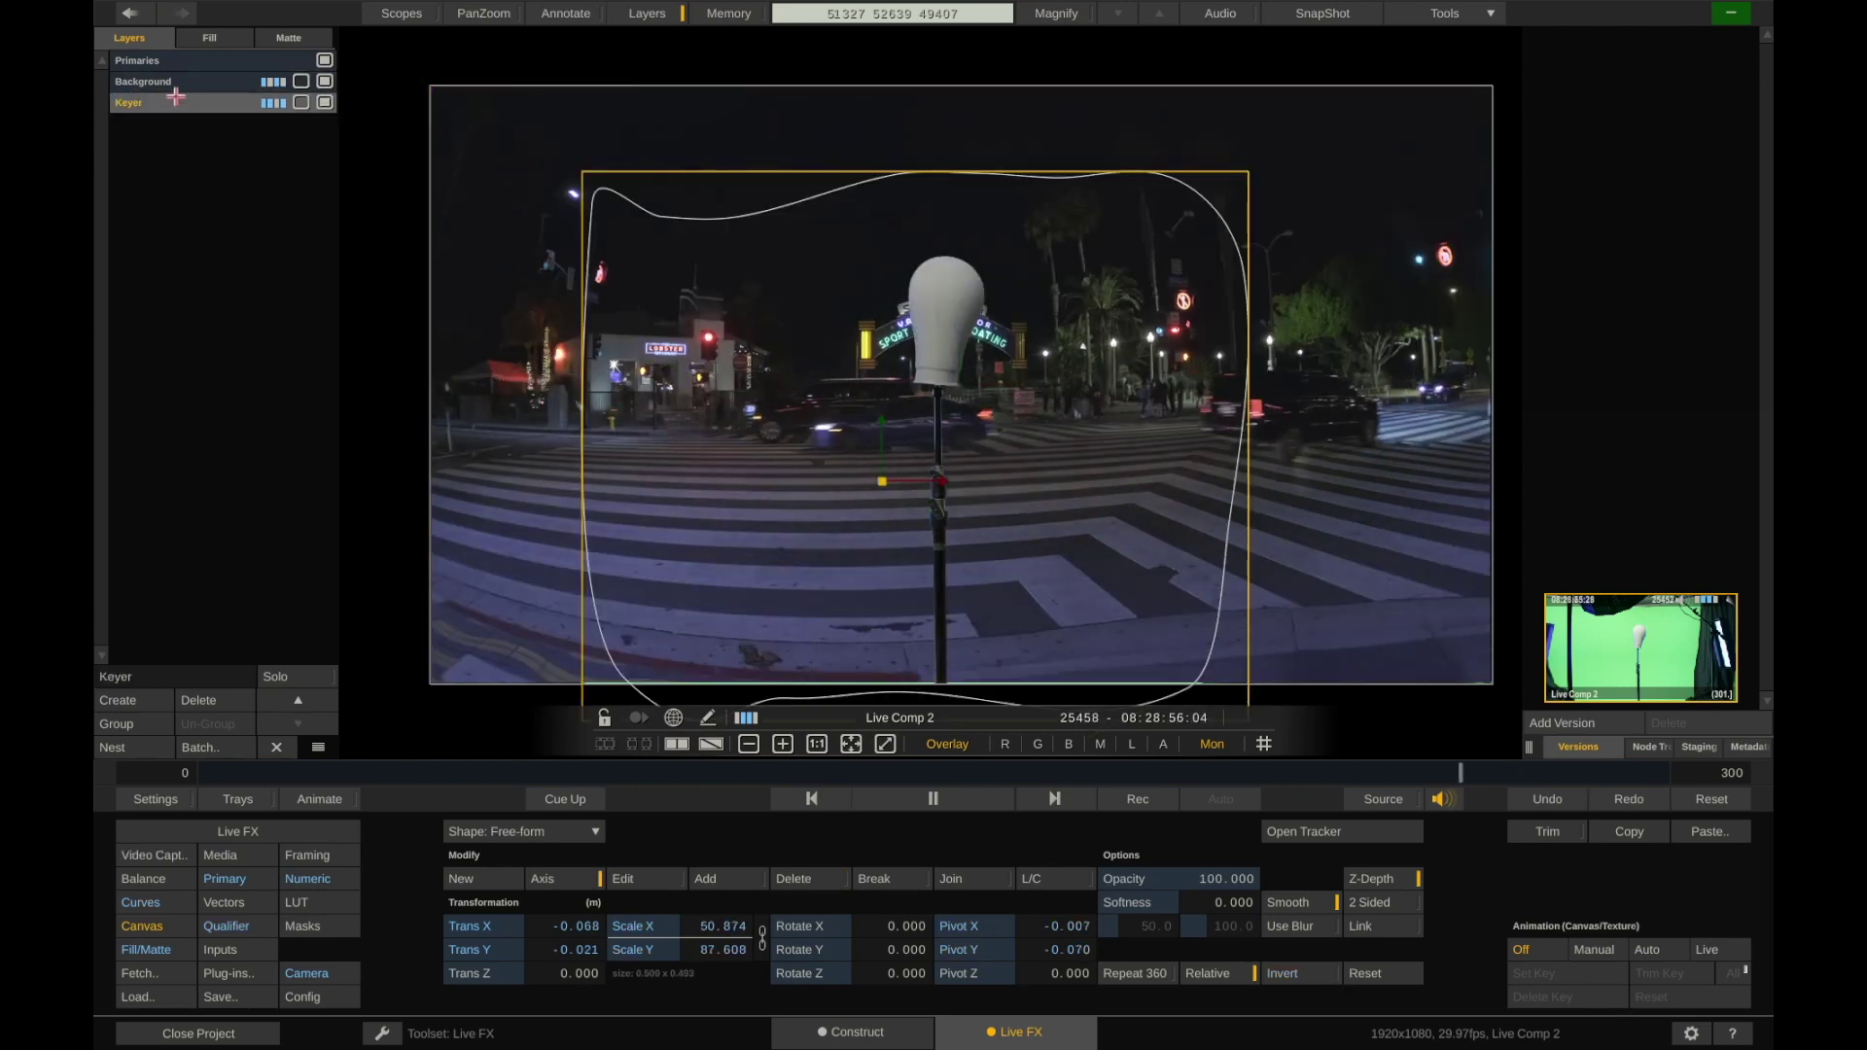
pyautogui.click(176, 82)
pyautogui.click(169, 952)
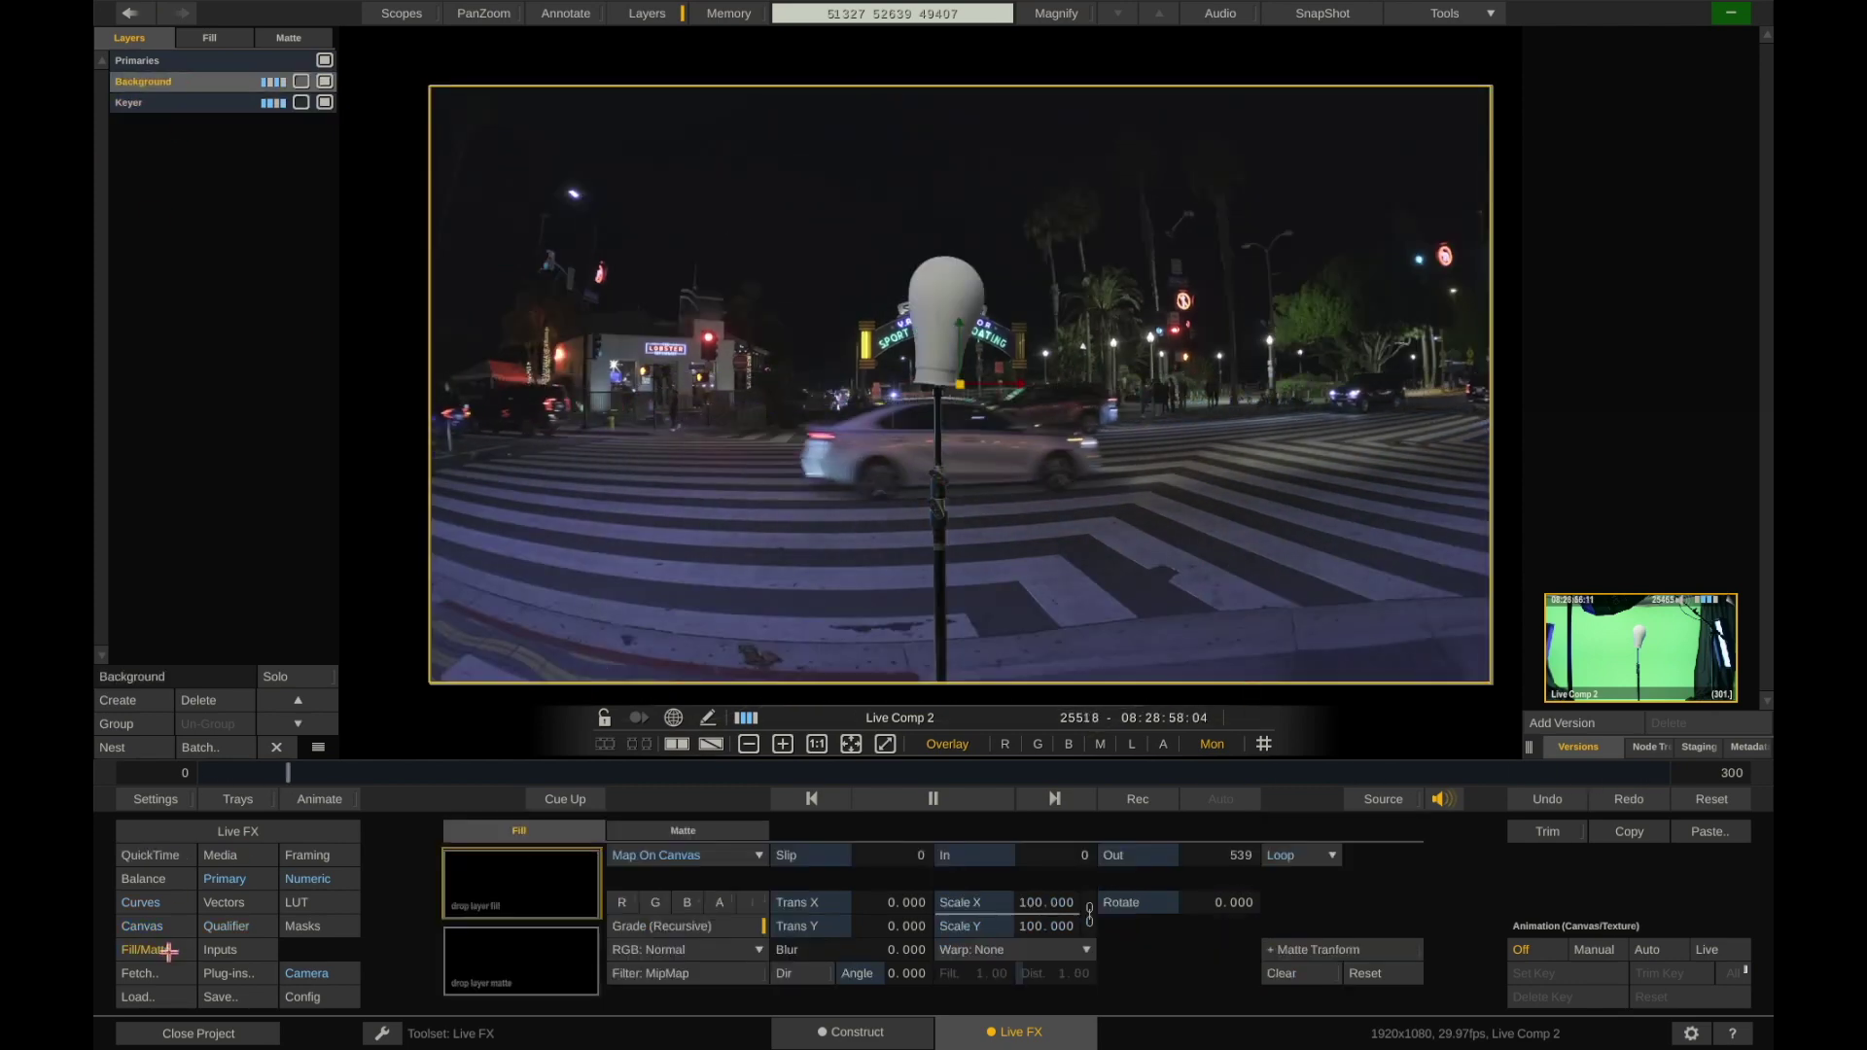
pyautogui.moveTo(1066, 900); pyautogui.dragTo(1011, 905)
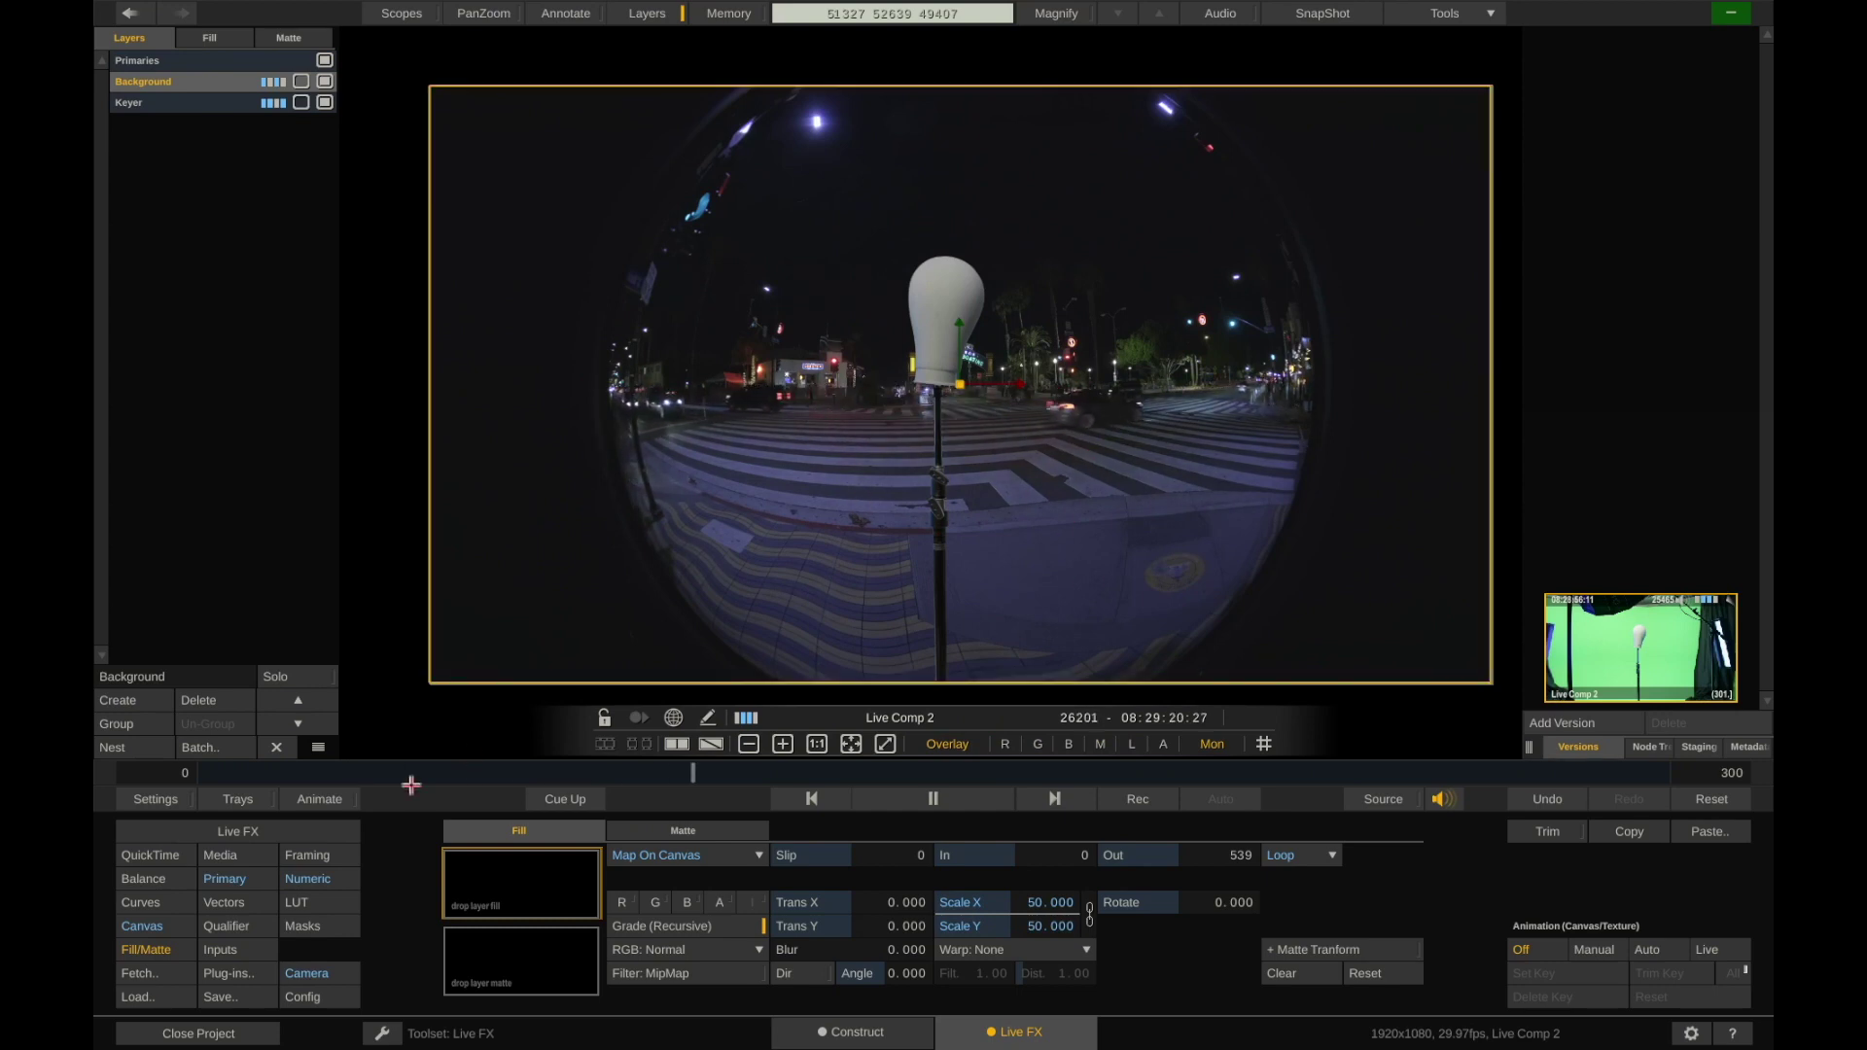
# Apply the Lens (un)distort effect to the Background layer with K1 at -0.834
pyautogui.click(233, 972)
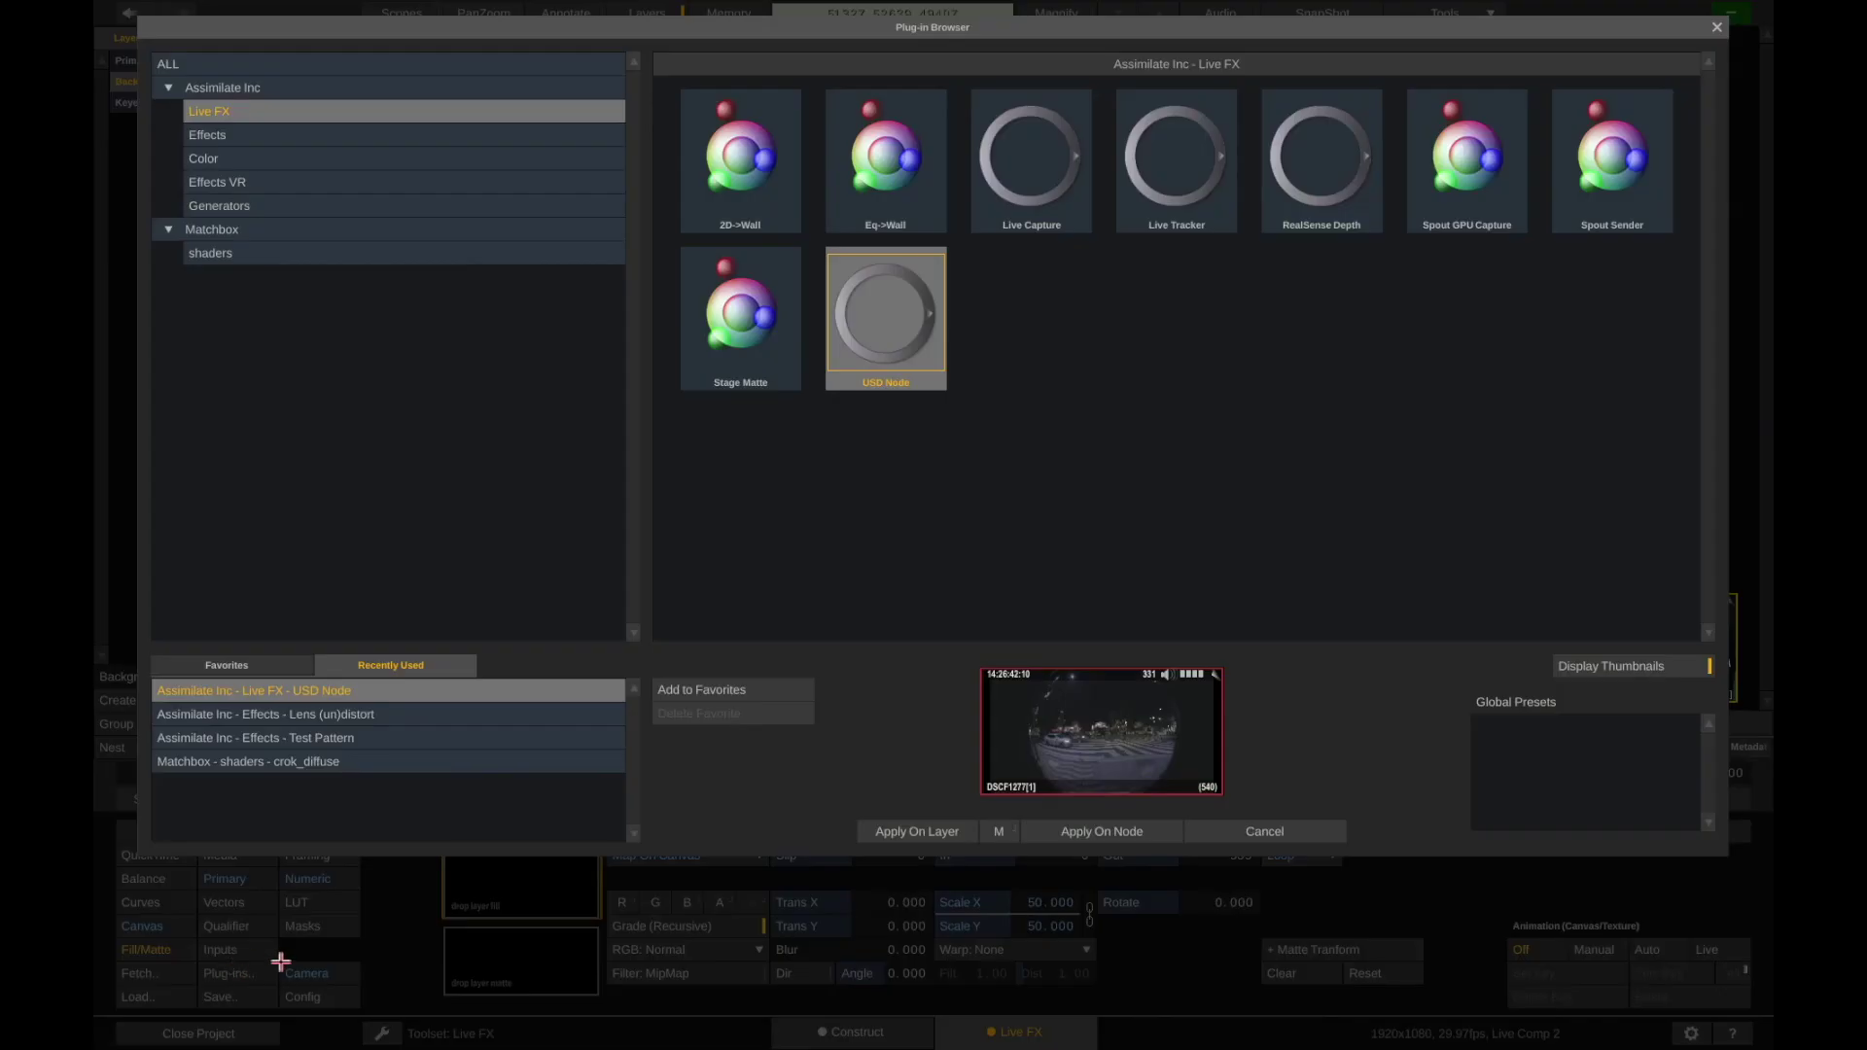
pyautogui.click(242, 135)
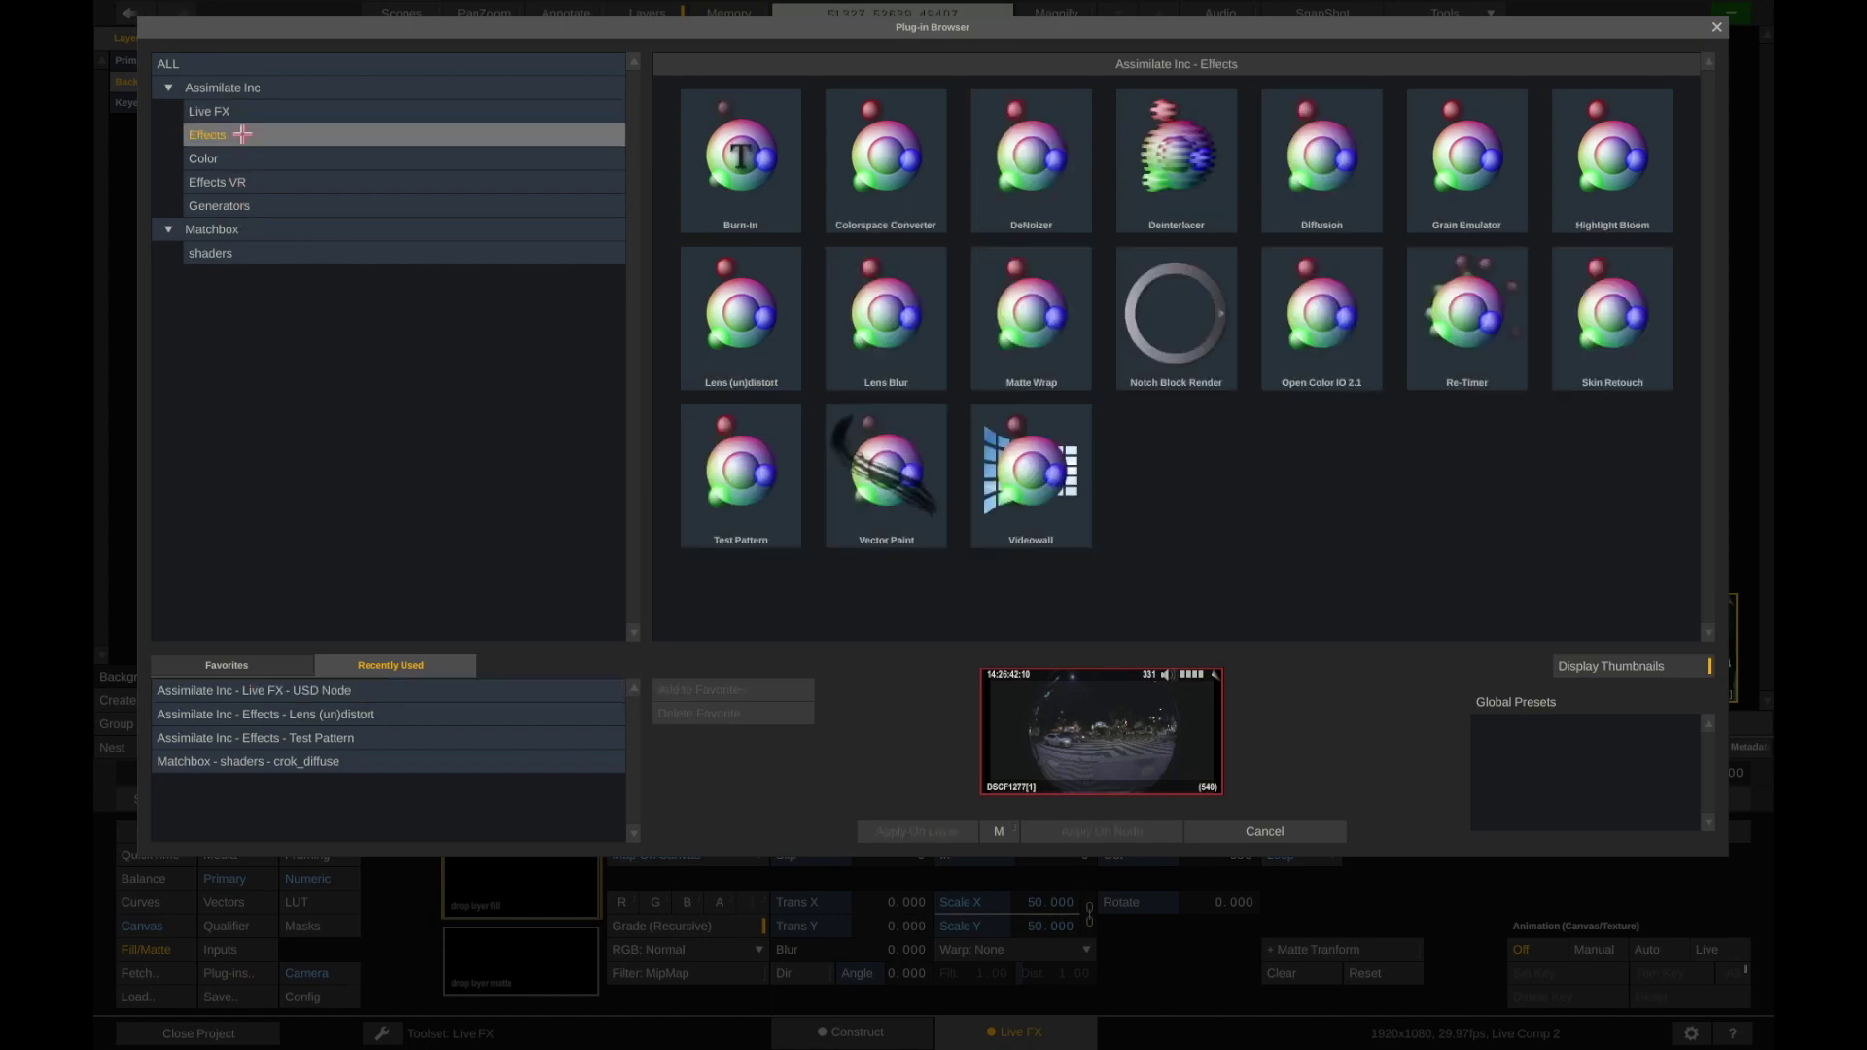
pyautogui.click(690, 313)
pyautogui.click(931, 831)
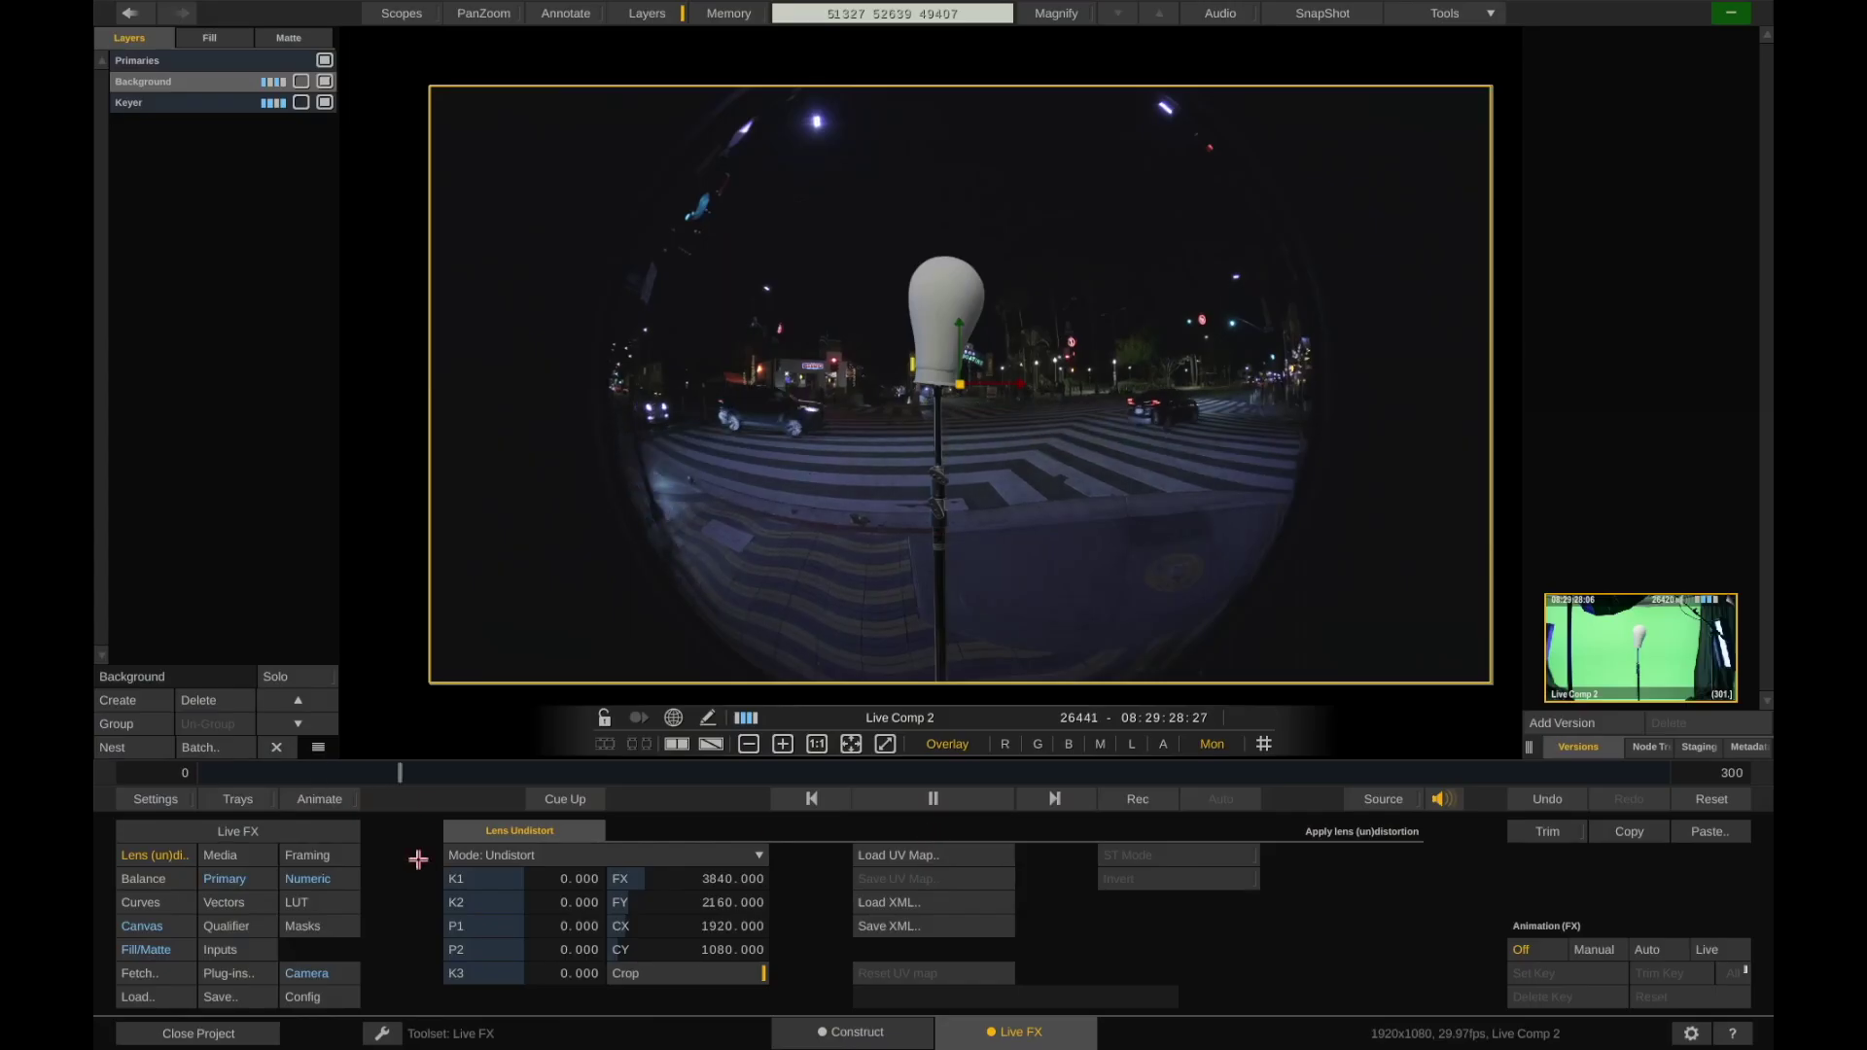
pyautogui.moveTo(533, 880); pyautogui.dragTo(501, 918)
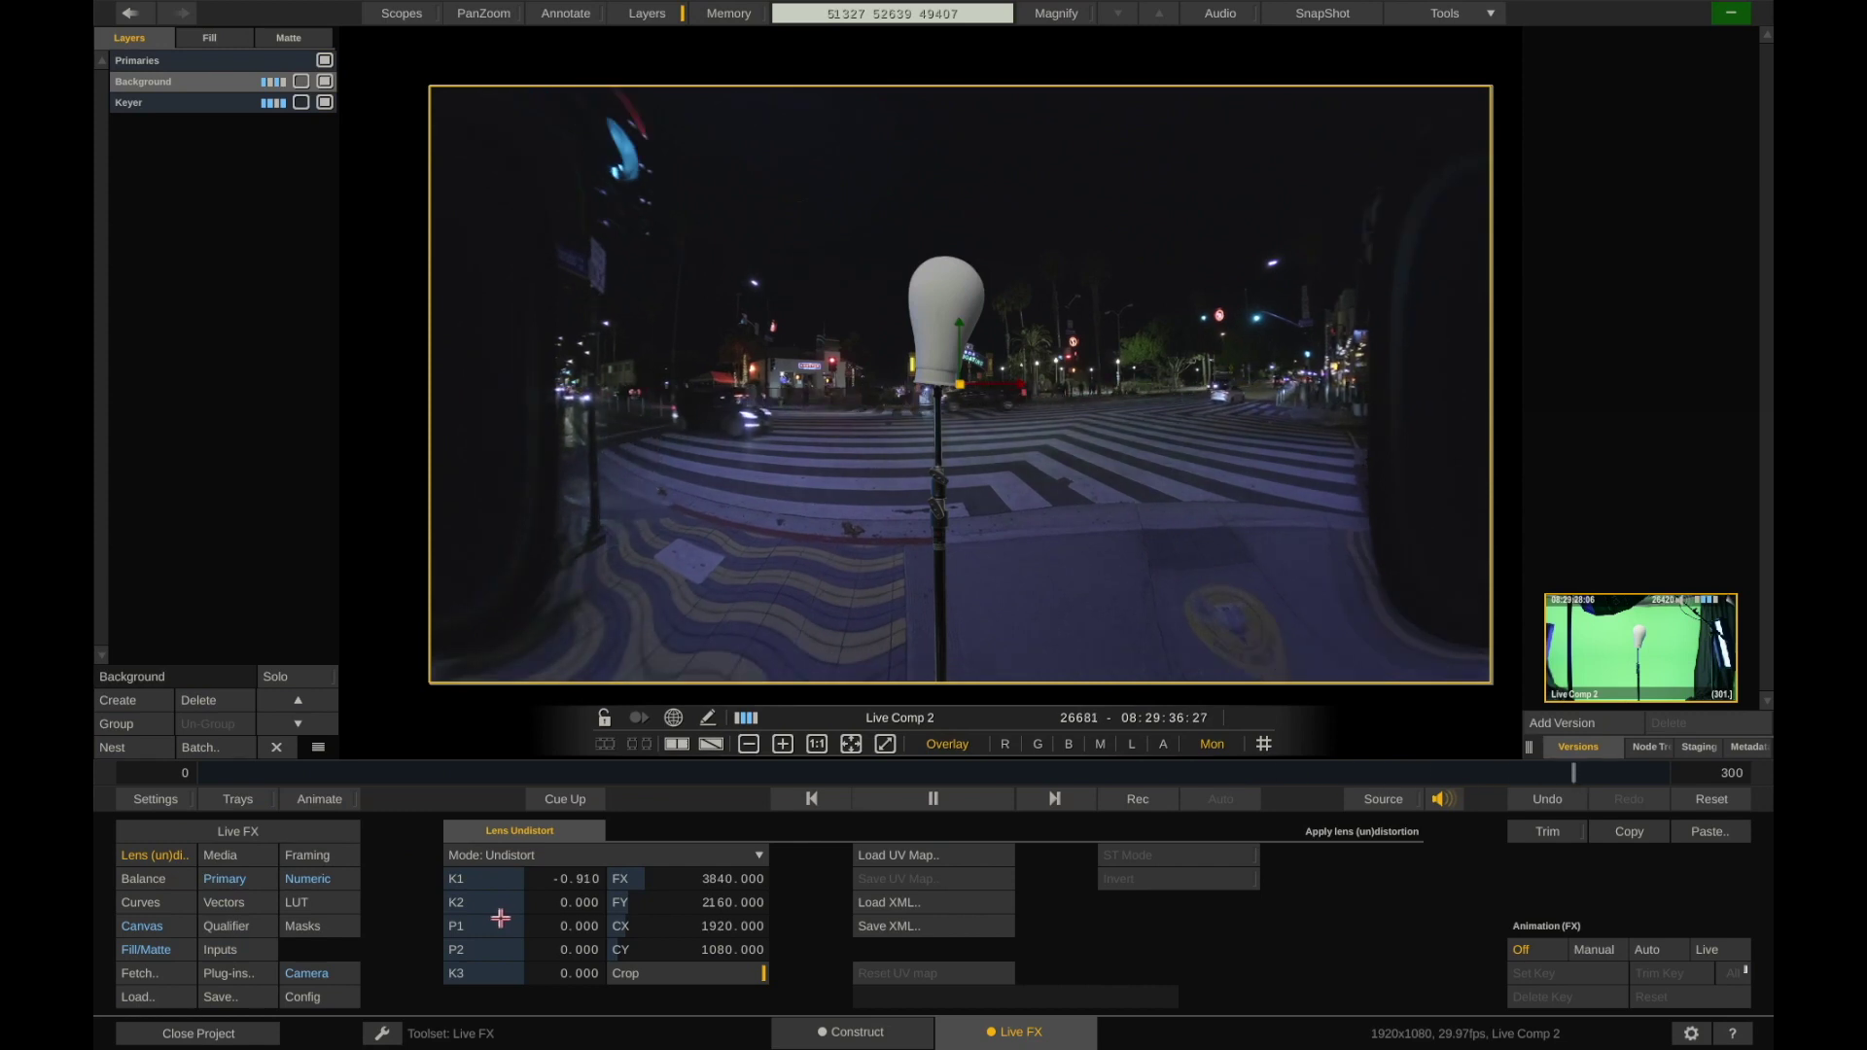
pyautogui.moveTo(500, 918); pyautogui.dragTo(505, 921)
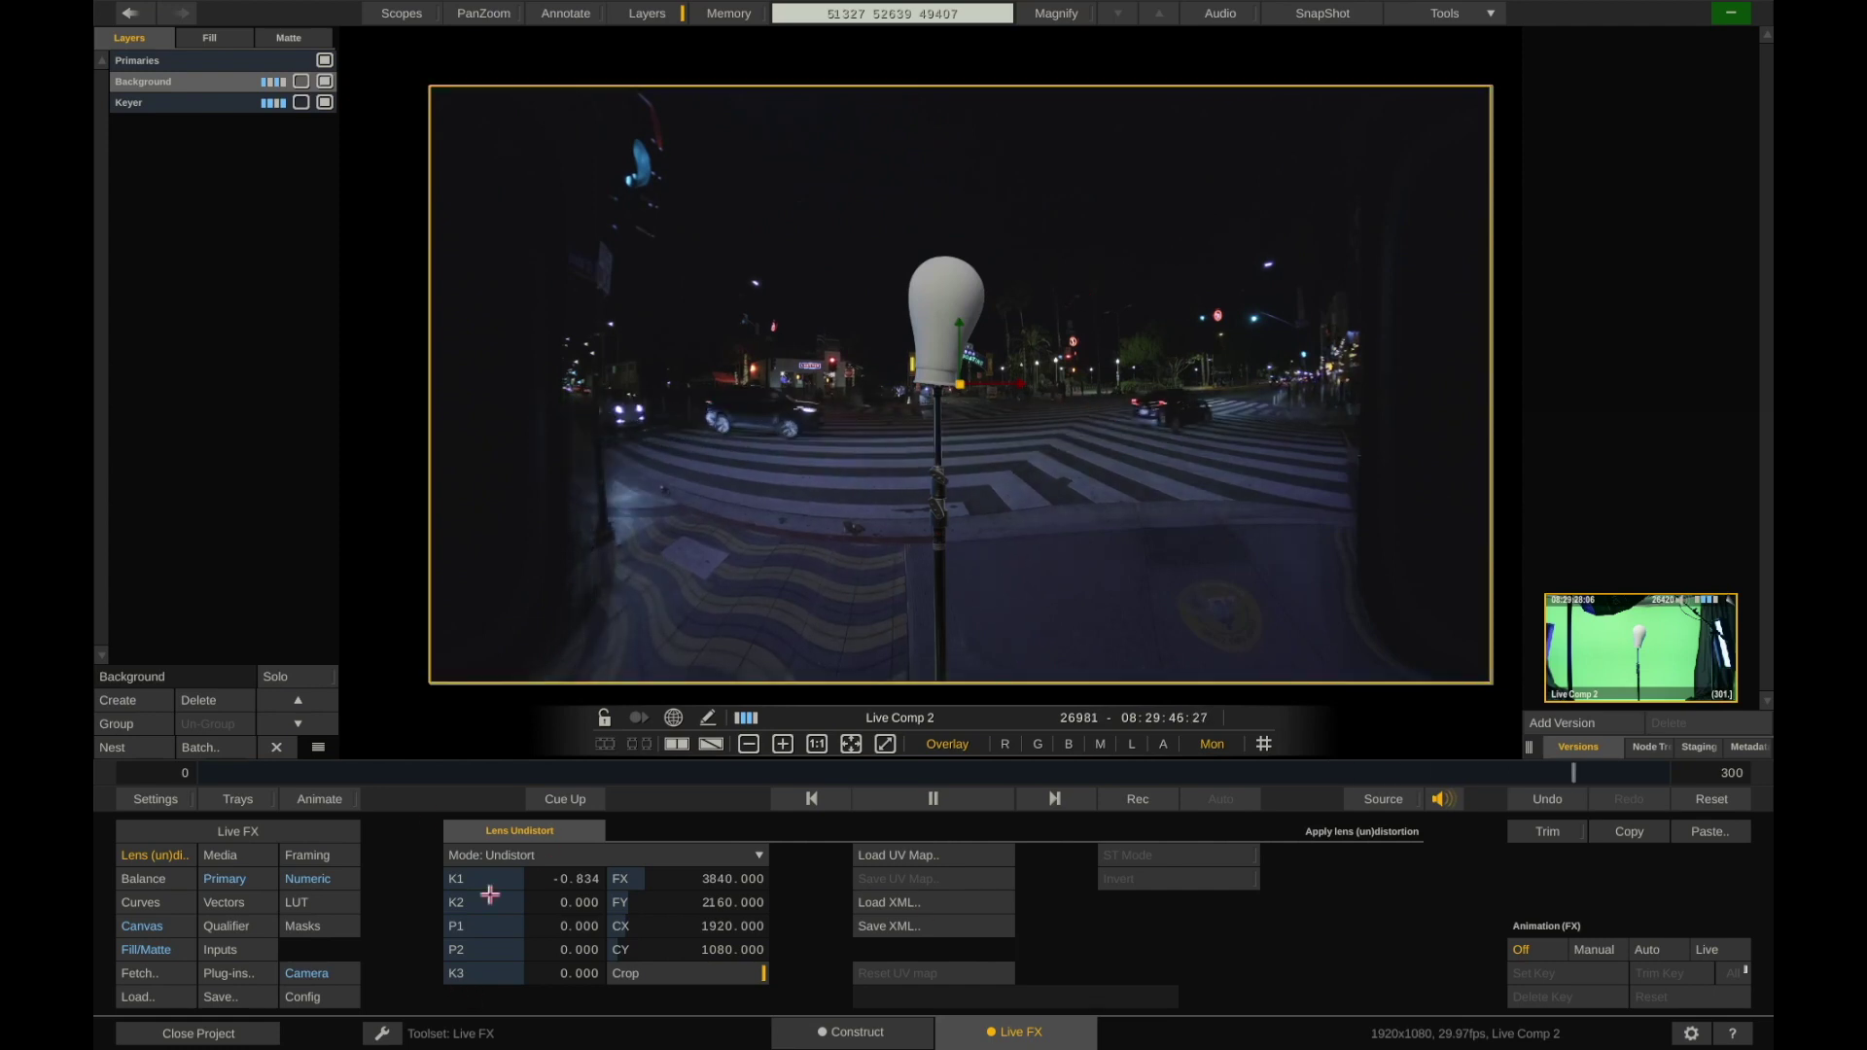
pyautogui.click(146, 949)
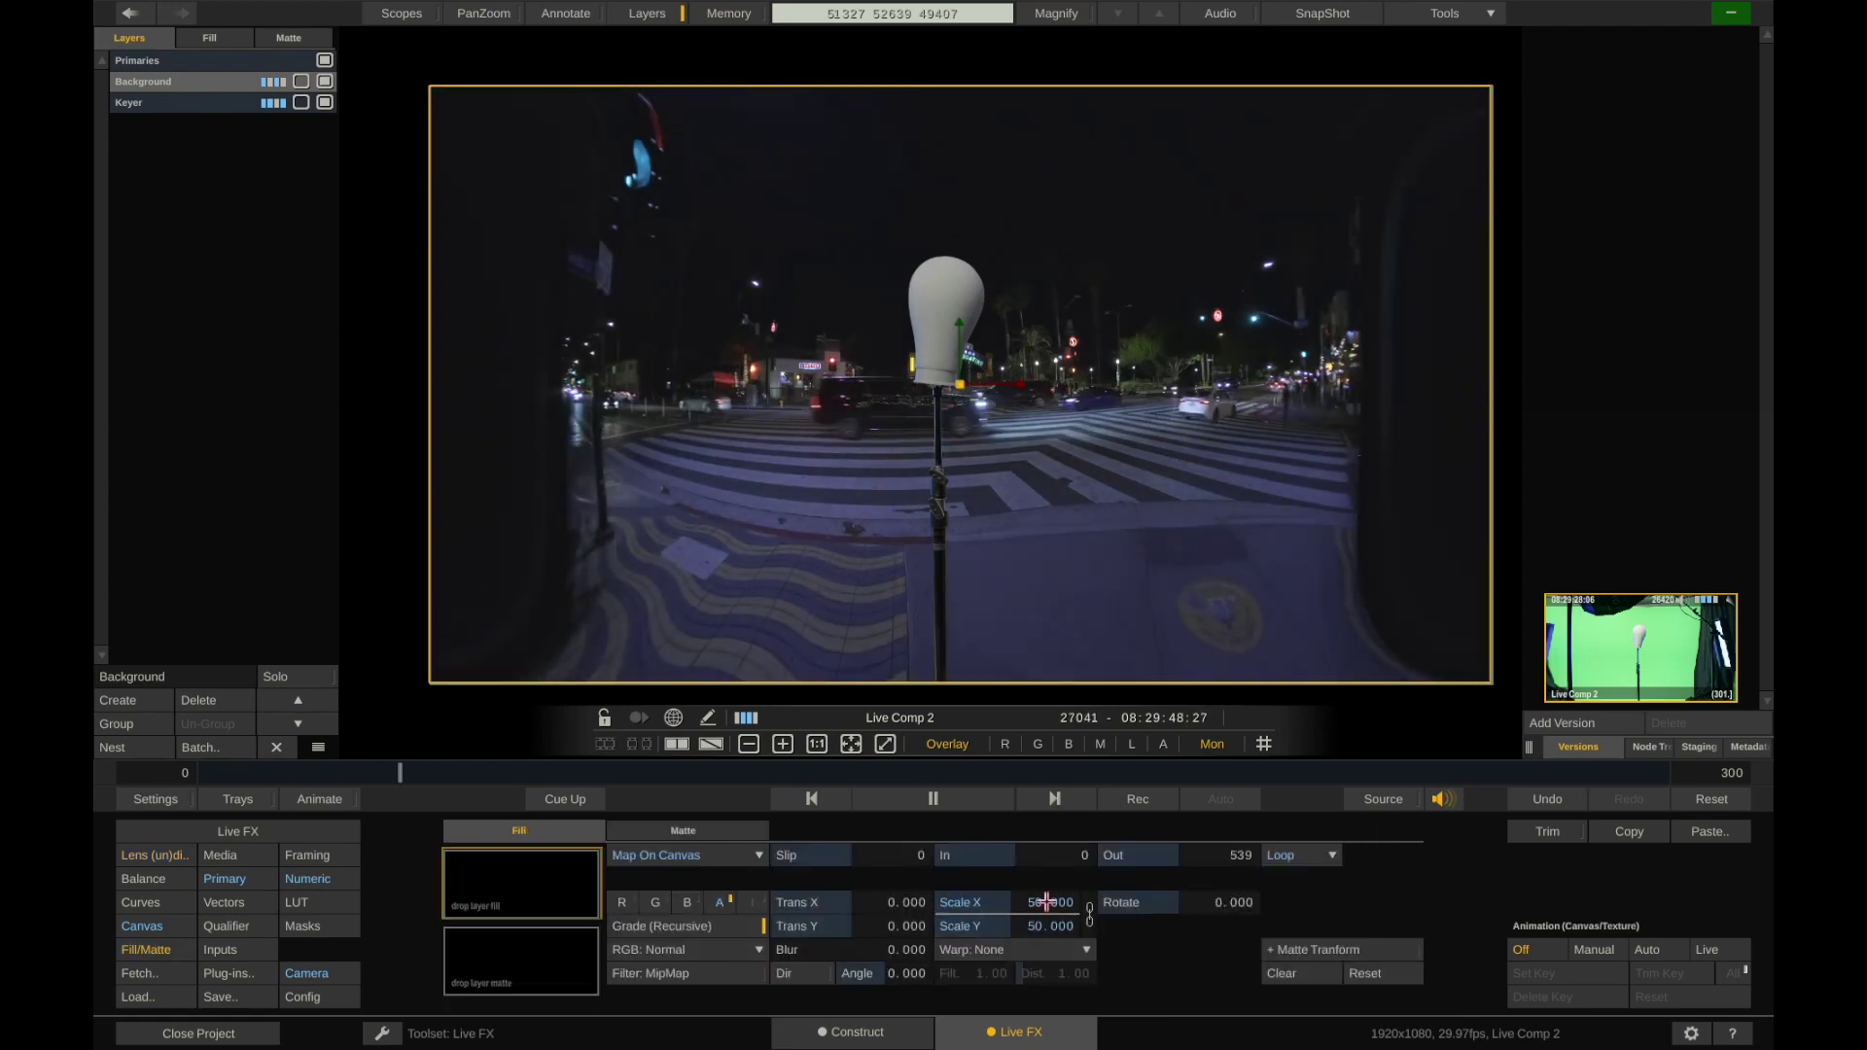
# Scale the Background plate to 89.722 and shift it to Trans Y -37.402
pyautogui.moveTo(1046, 903); pyautogui.dragTo(1019, 944)
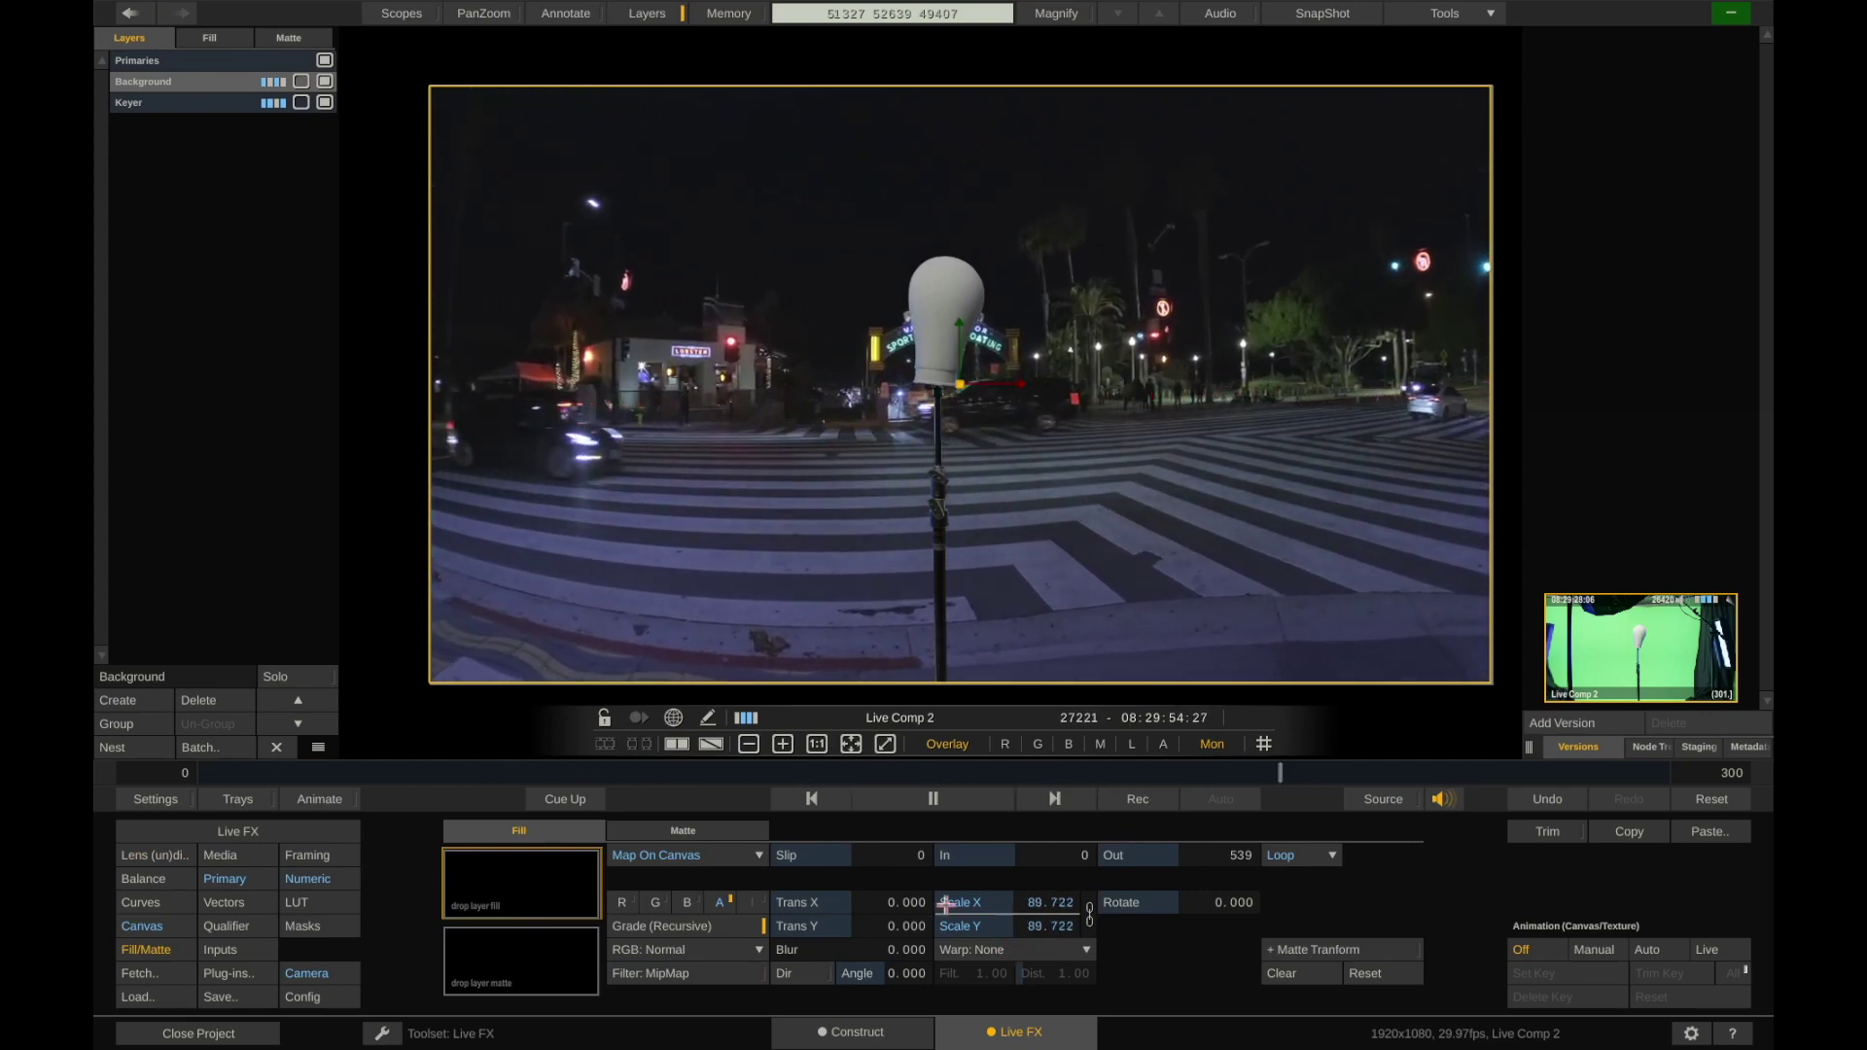
pyautogui.moveTo(1180, 514); pyautogui.dragTo(1077, 529)
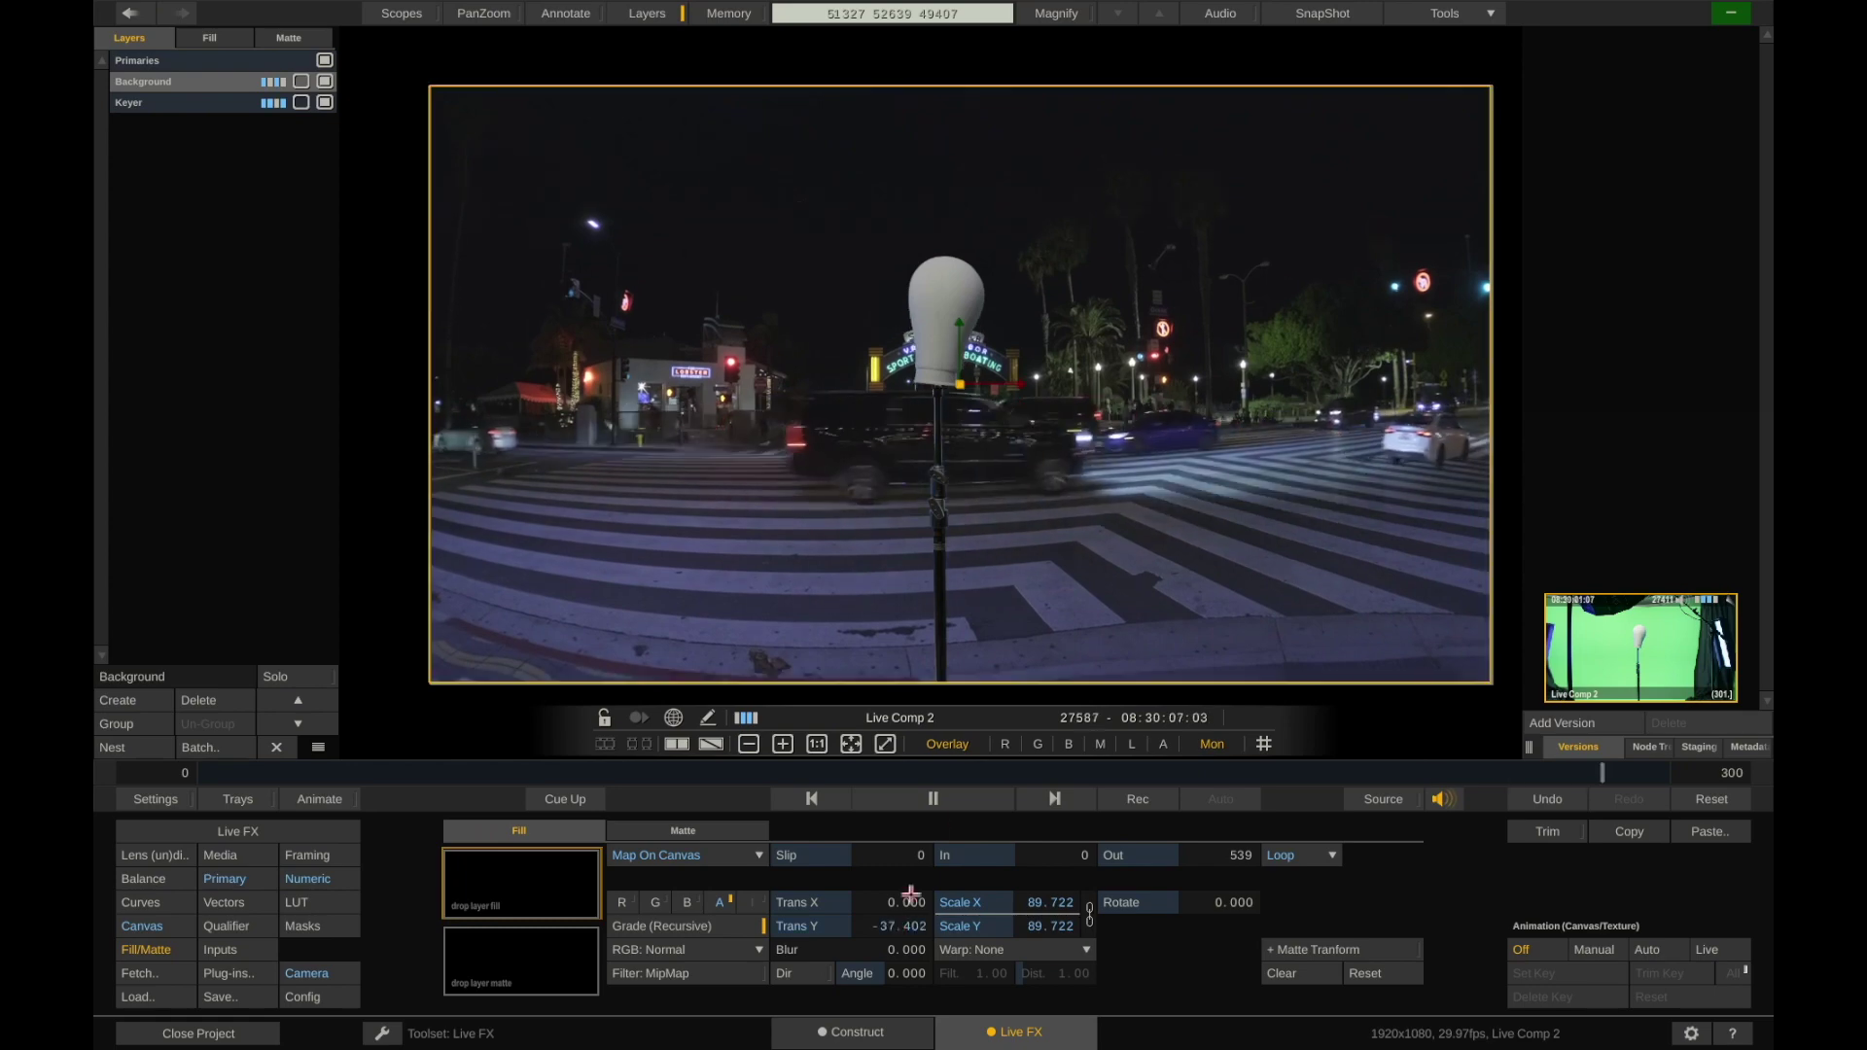